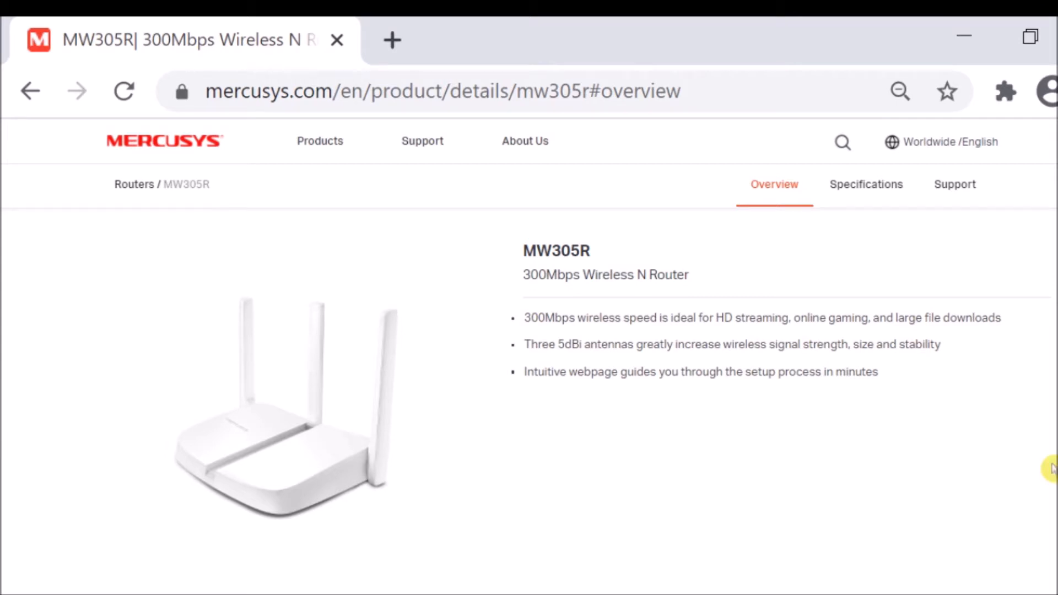
Review the MW305R's specifications, covering its wireless, software, hardware and other details such as package contents.
left_click(879, 196)
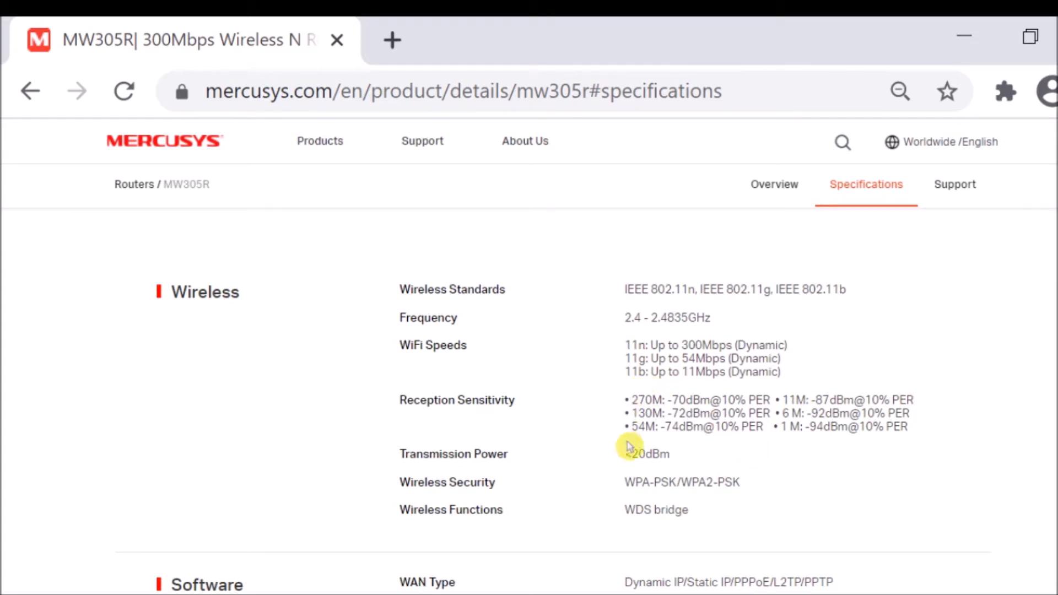
scroll(623, 457, "down", 3)
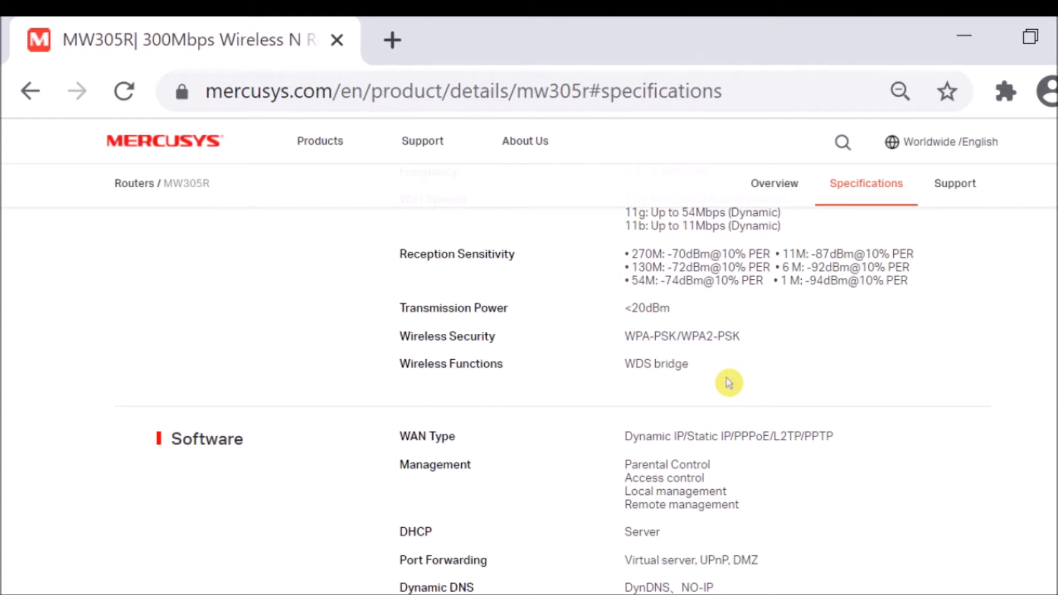
scroll(720, 397, "down", 3)
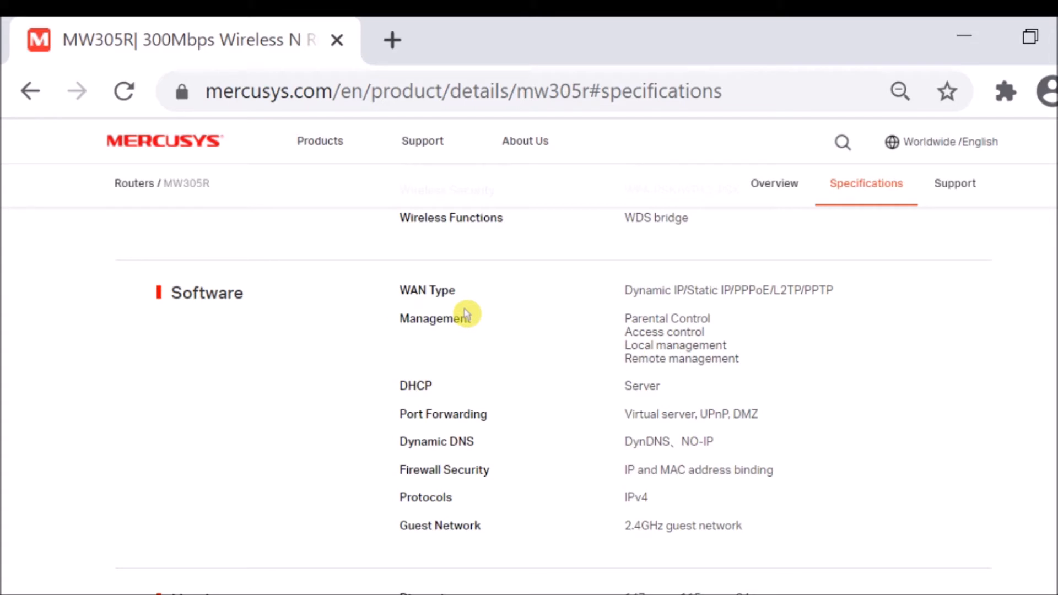
scroll(568, 380, "down", 3)
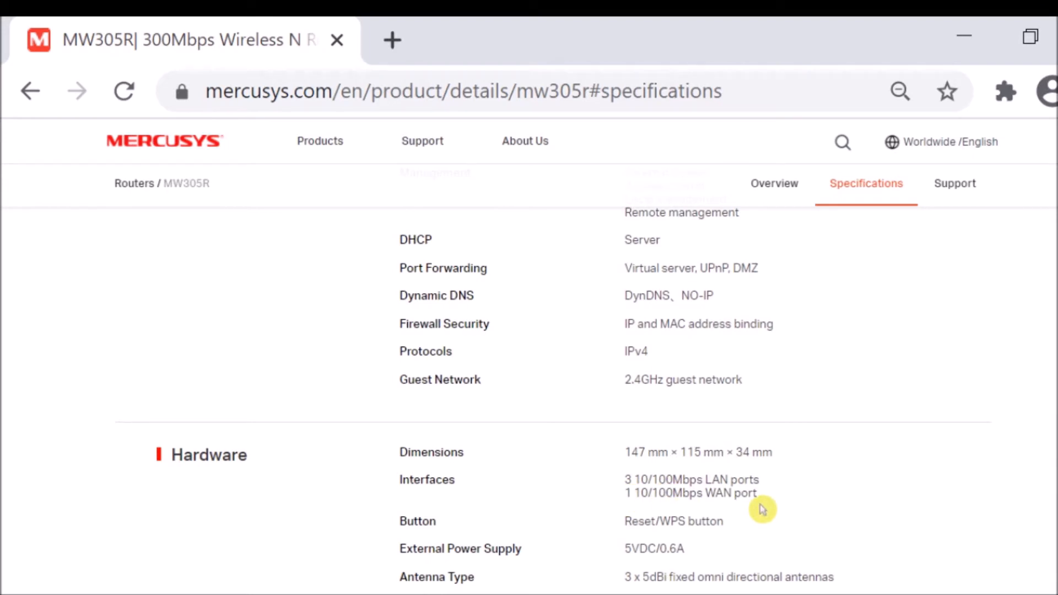
scroll(762, 509, "up", 3)
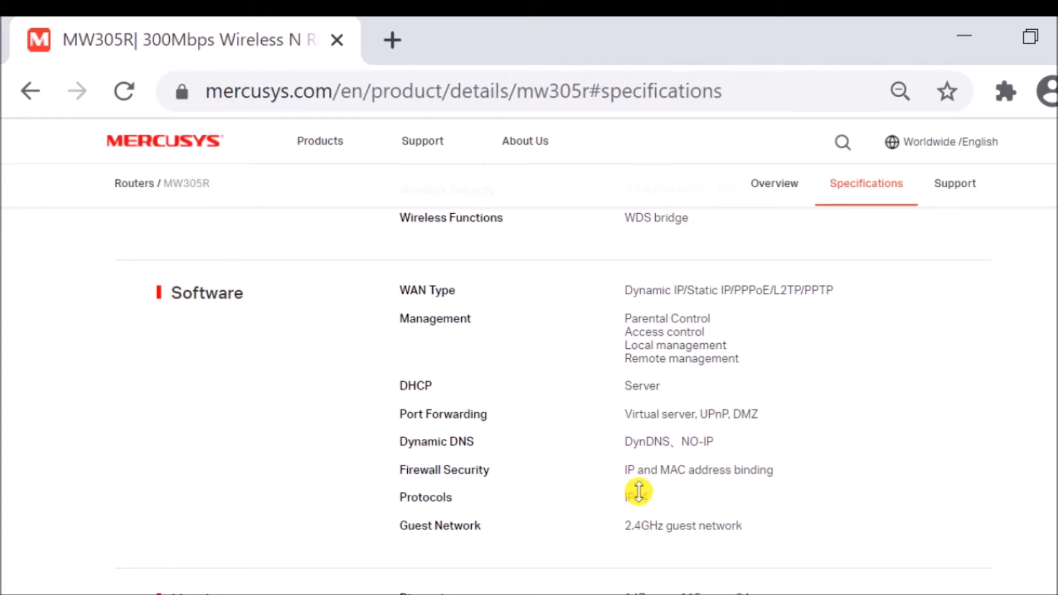
scroll(639, 505, "down", 2)
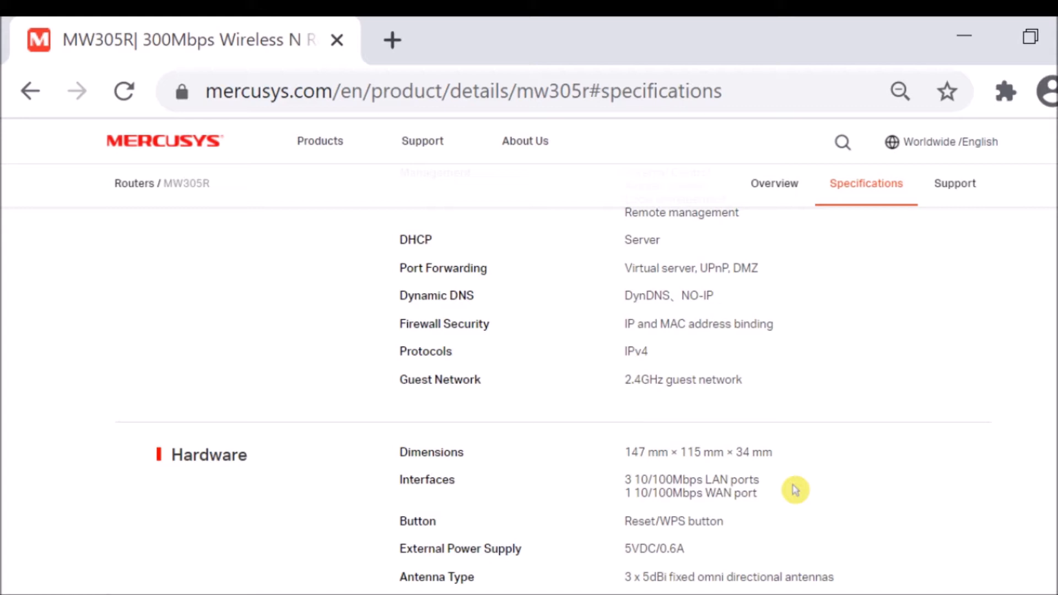
scroll(795, 489, "up", 2)
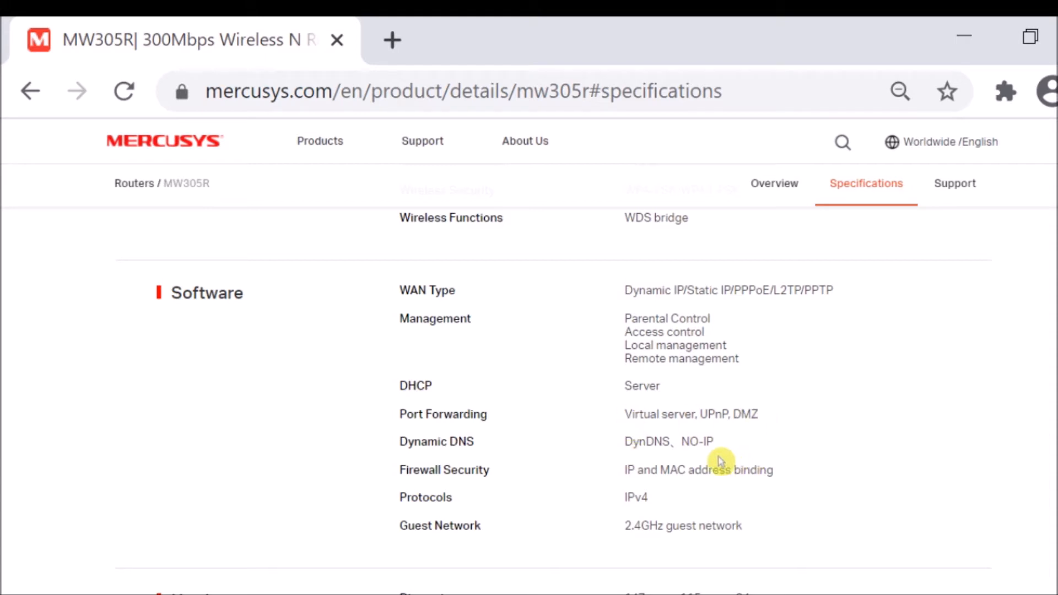
scroll(702, 477, "down", 3)
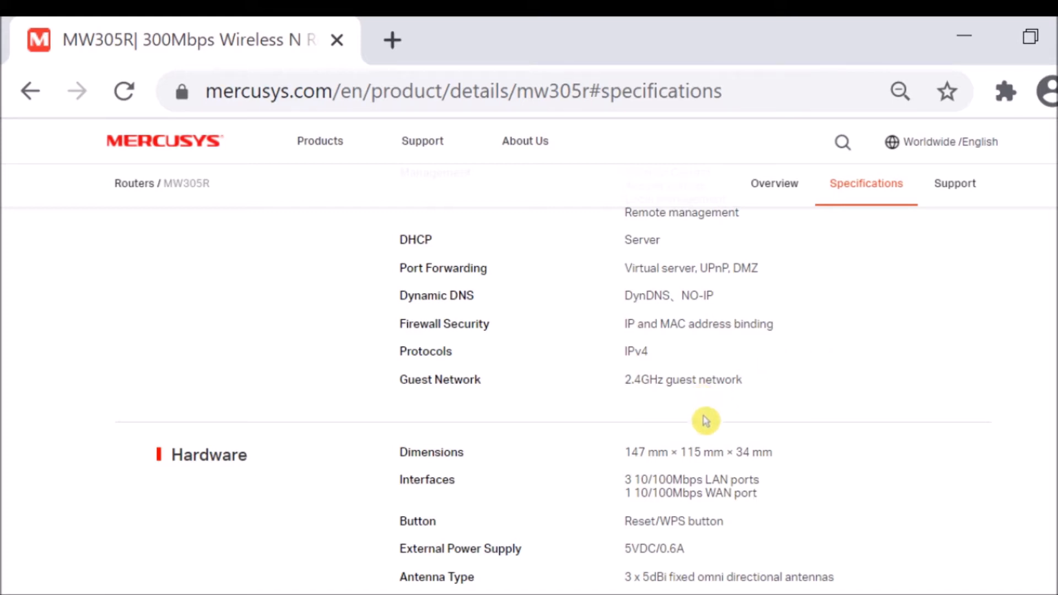
scroll(733, 447, "down", 3)
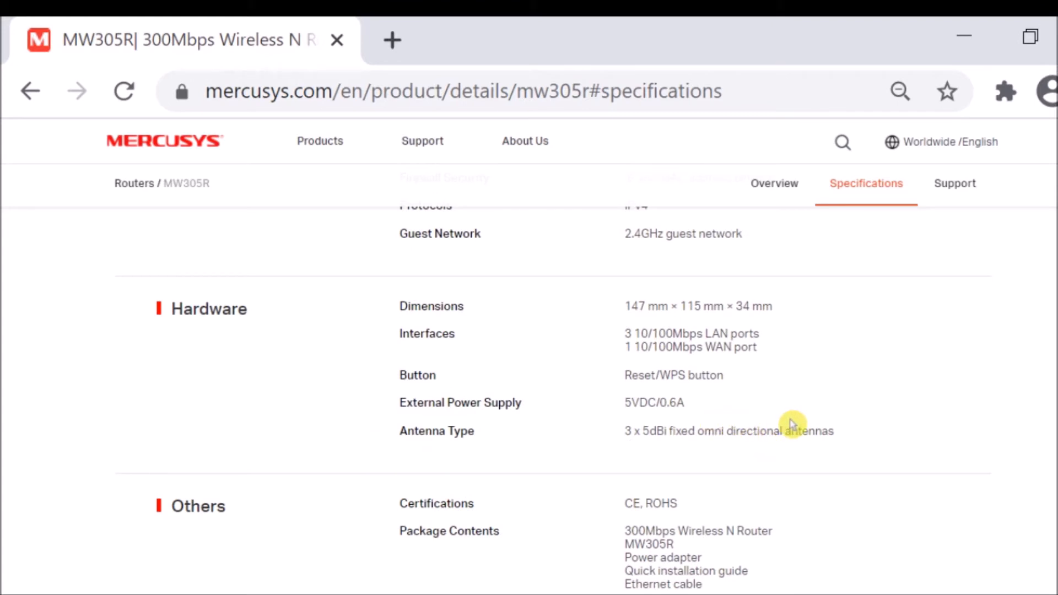
scroll(635, 459, "down", 3)
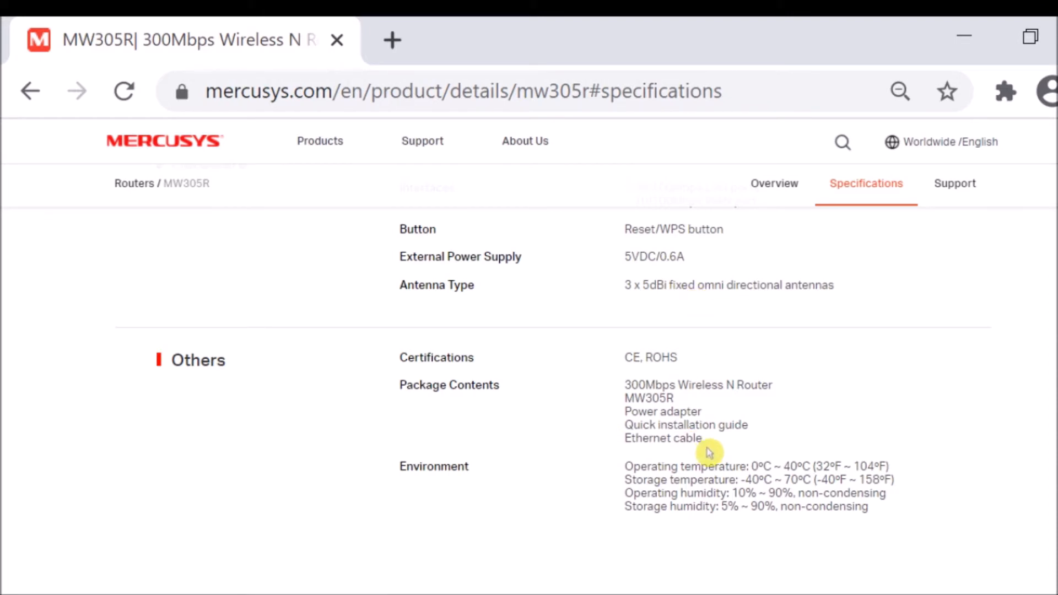
scroll(709, 452, "up", 5)
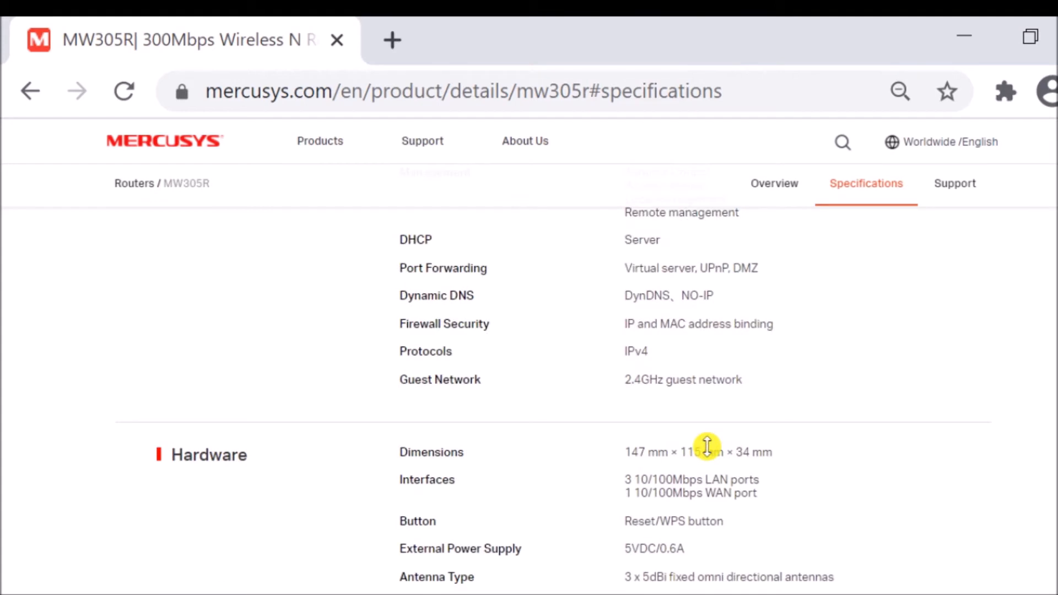
scroll(707, 446, "up", 3)
scroll(707, 446, "down", 1)
scroll(707, 446, "up", 1)
scroll(809, 429, "down", 3)
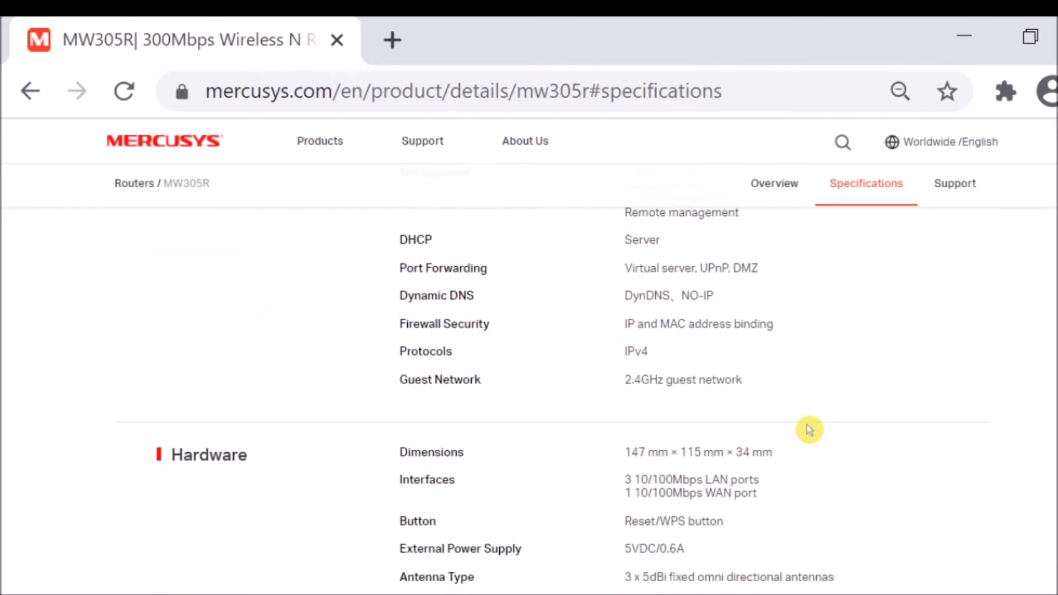
scroll(812, 437, "up", 3)
scroll(820, 451, "down", 3)
scroll(831, 466, "up", 1)
scroll(836, 472, "down", 9)
scroll(878, 421, "up", 1)
scroll(878, 423, "down", 3)
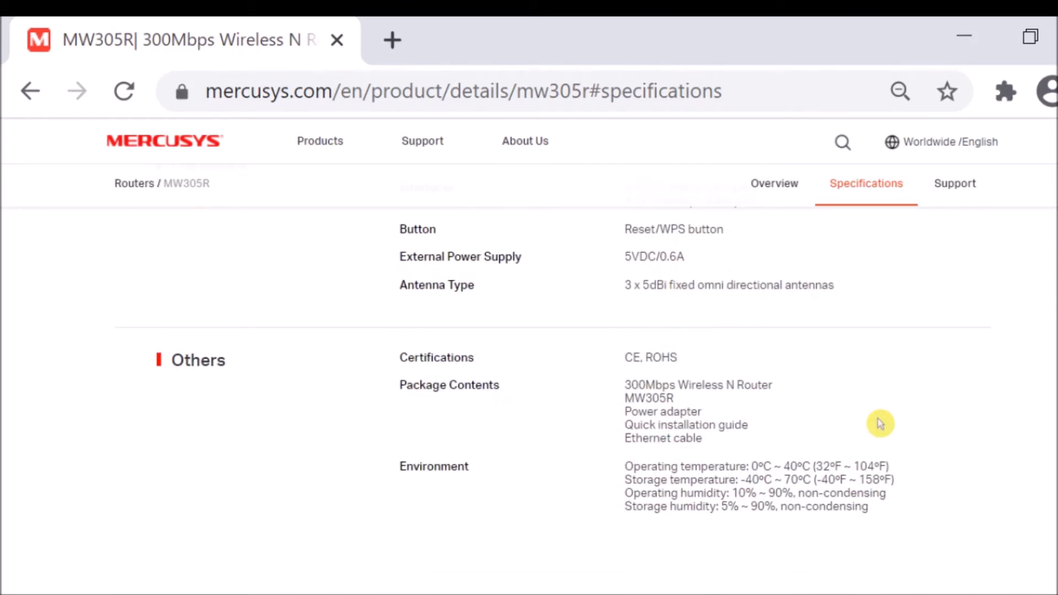
scroll(880, 423, "up", 10)
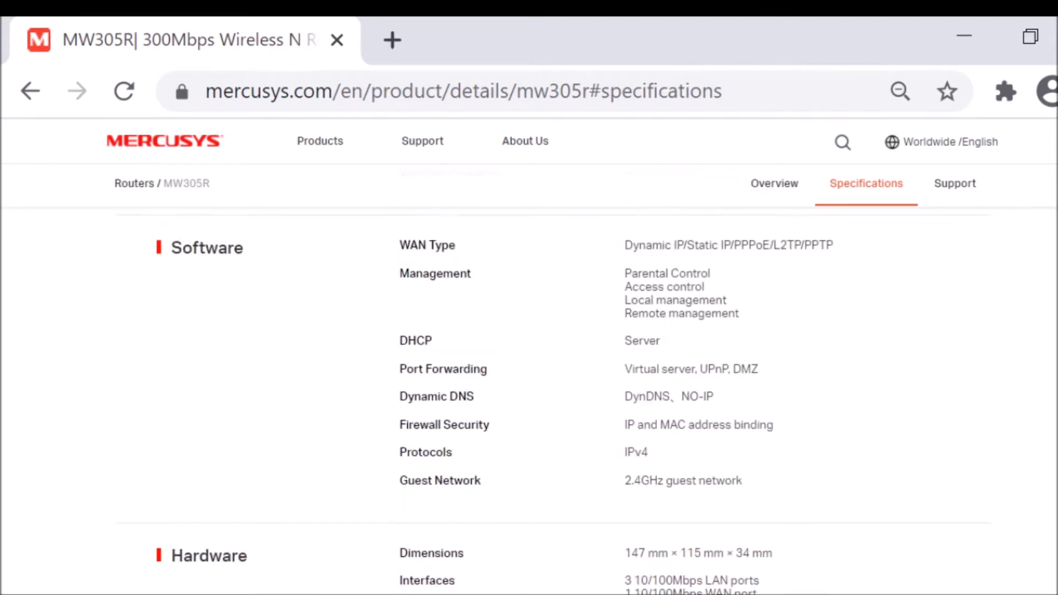
scroll(554, 405, "up", 1)
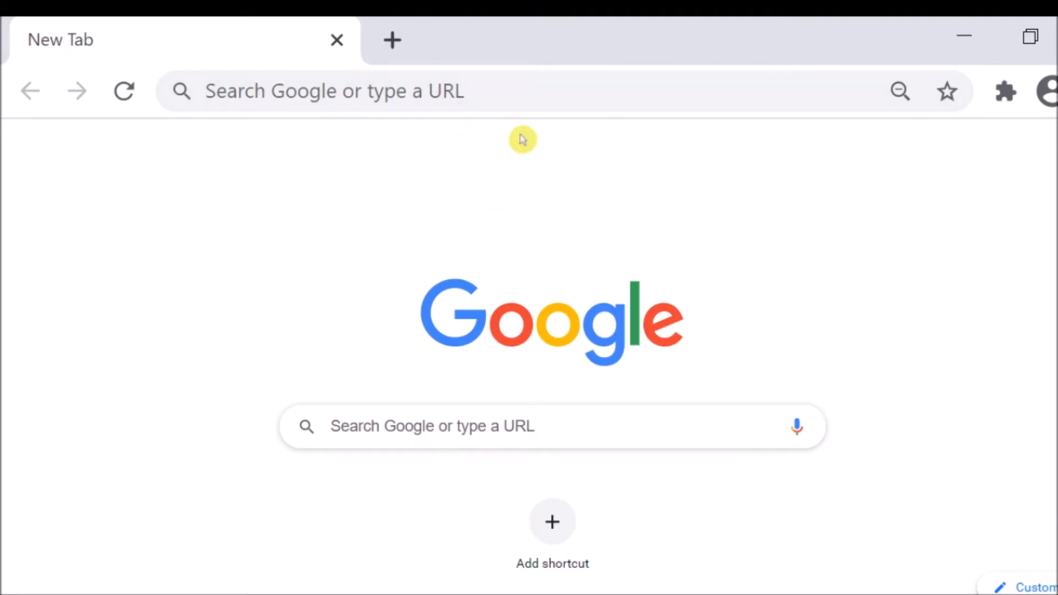
Open the router's web management page at 192.168.1.1.
left_click(524, 77)
type("19")
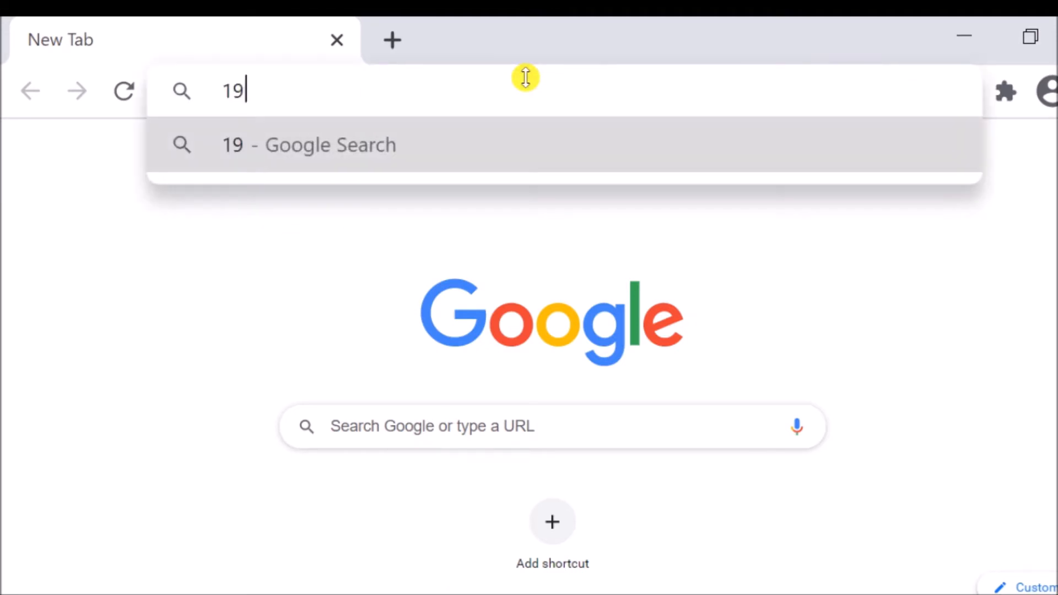
type("2.168.1.1")
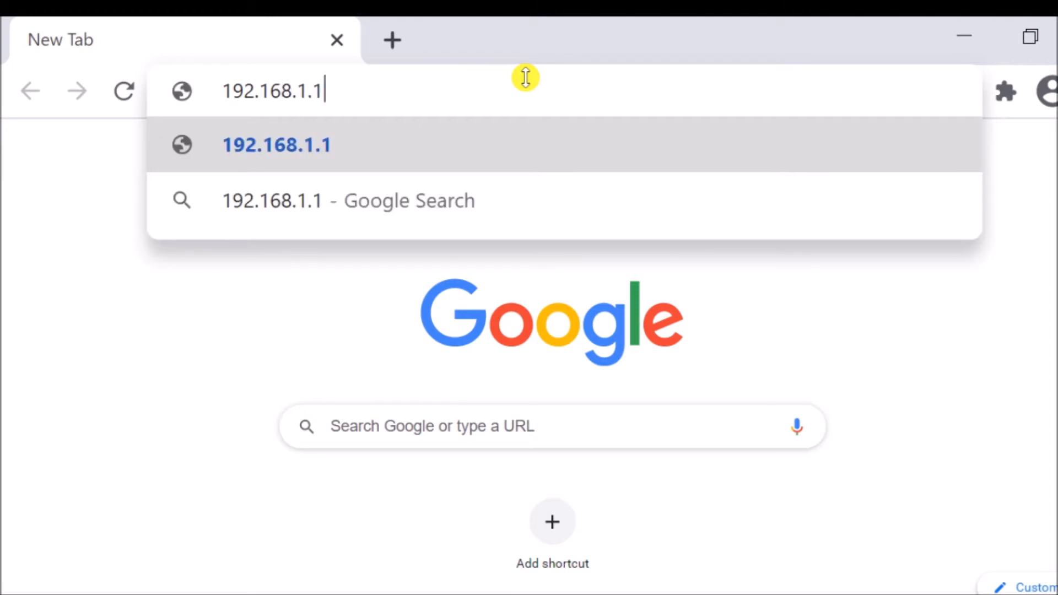
key("Return")
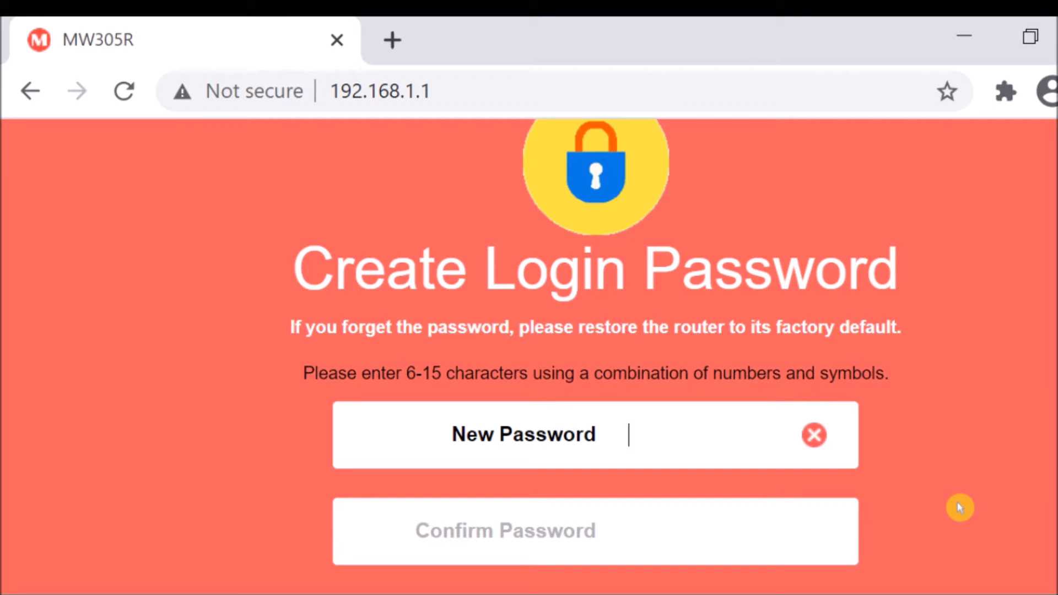
Enter a new router login password and repeat it in the confirmation field.
type("12")
type("345")
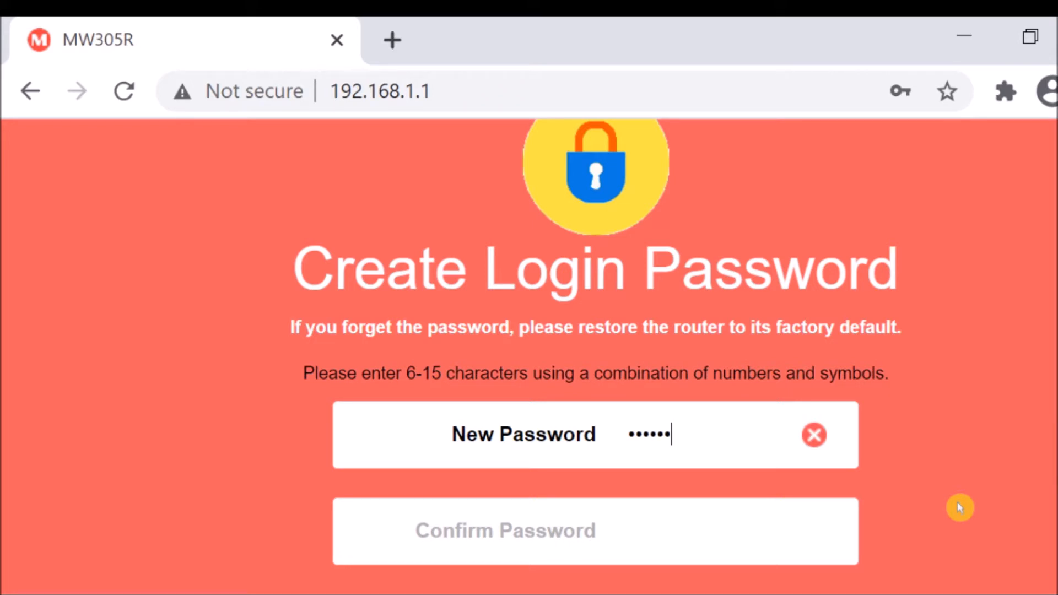
type("6789")
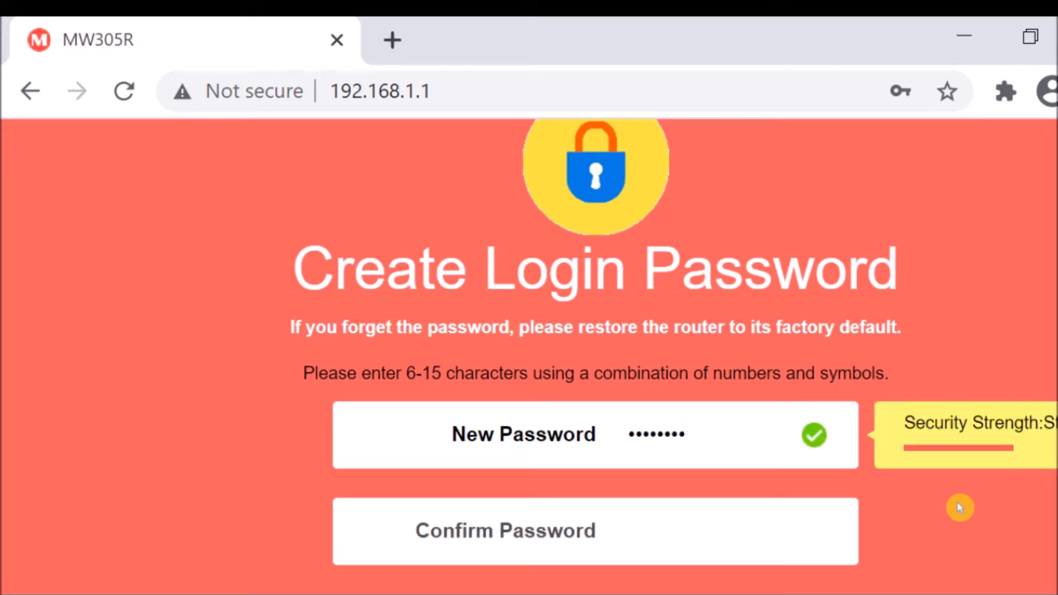
key("Tab")
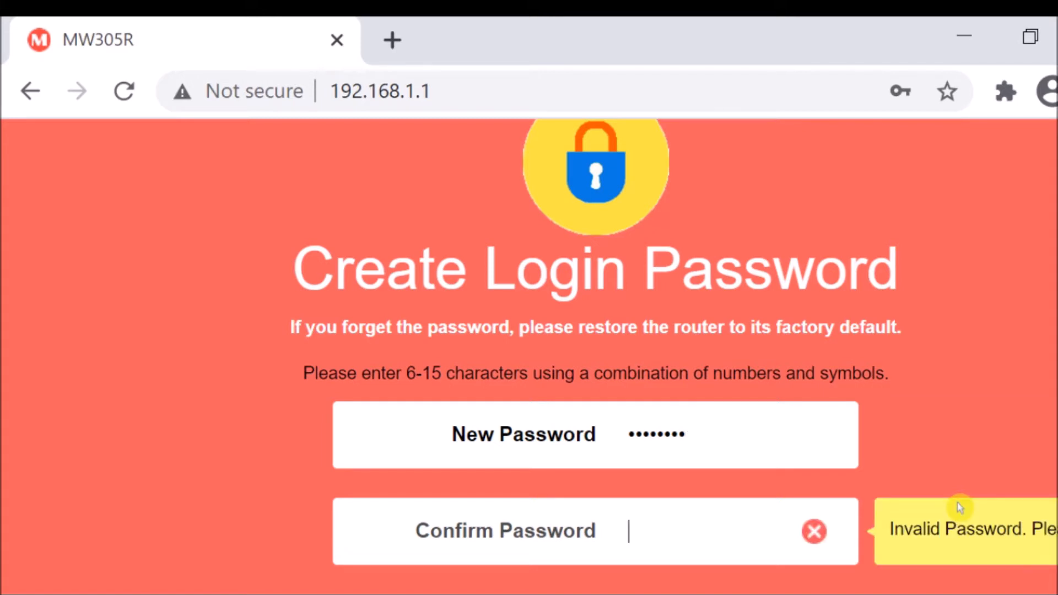
type("123456789")
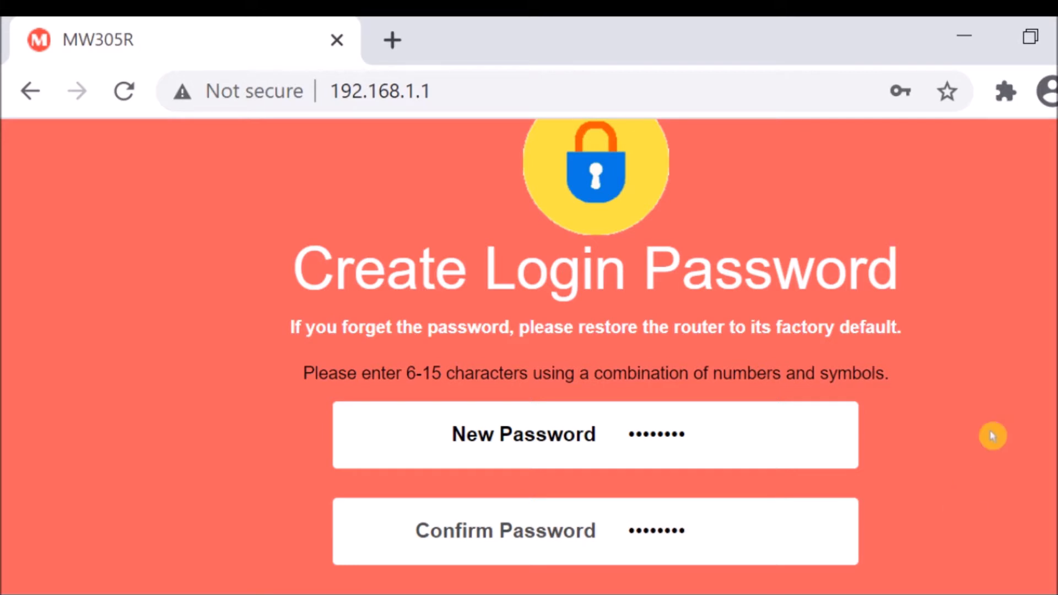
Submit the new login password and tell the browser never to save it for this site.
scroll(763, 461, "down", 2)
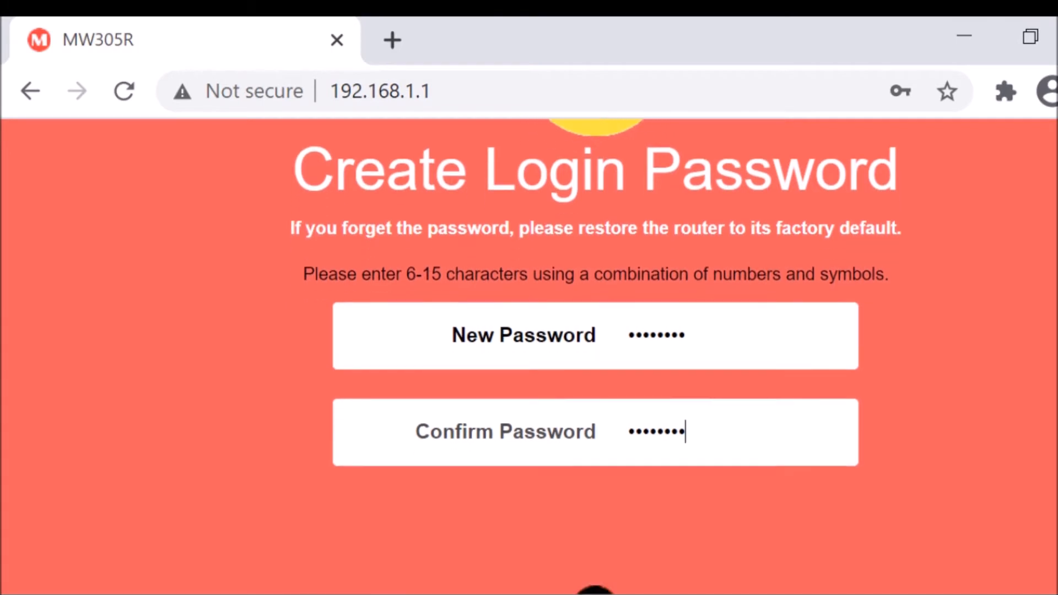
scroll(762, 460, "down", 1)
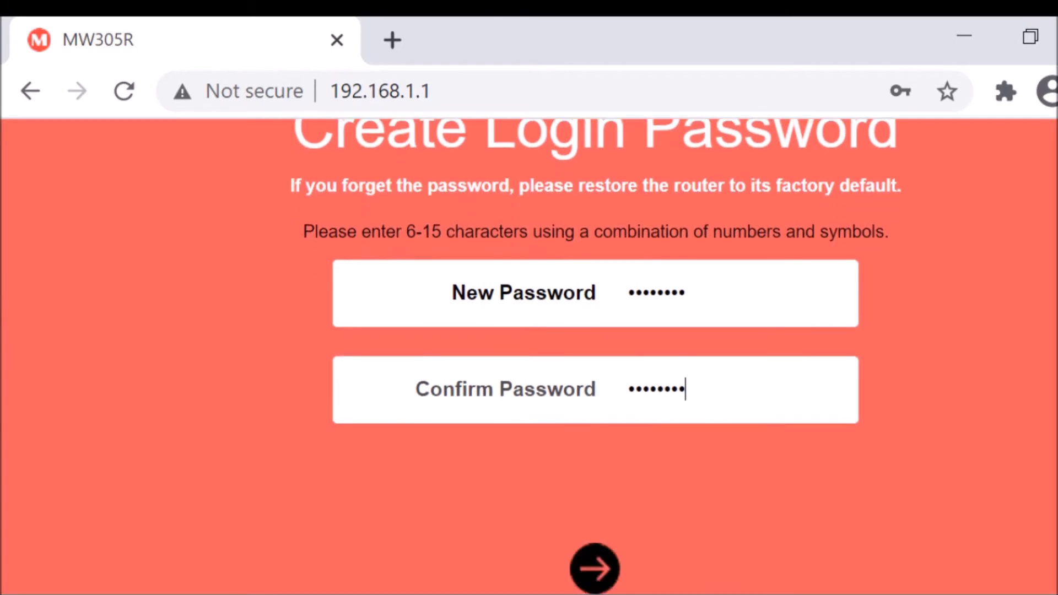
left_click(595, 570)
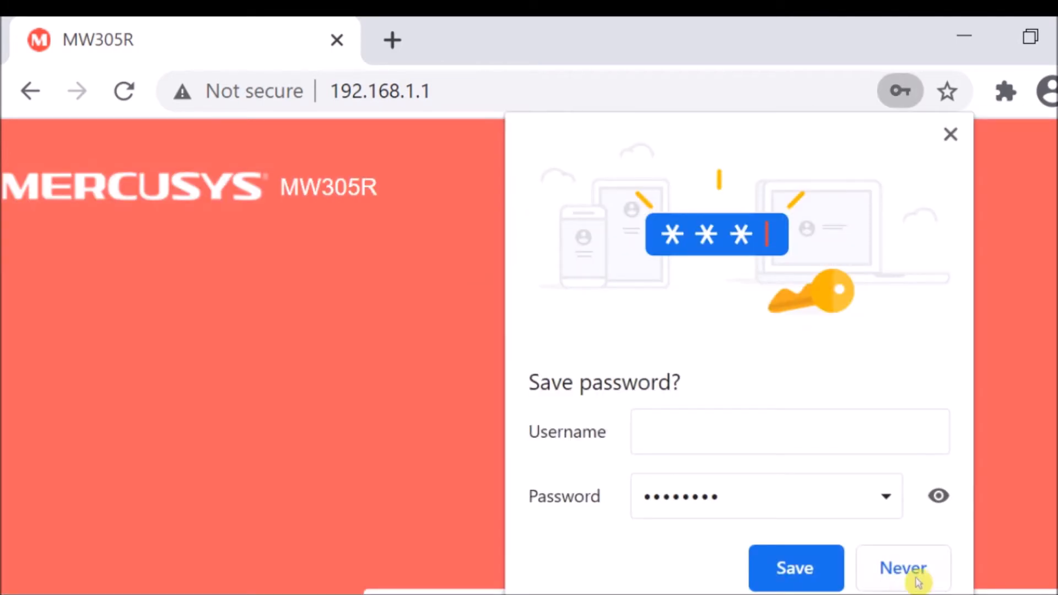
left_click(903, 567)
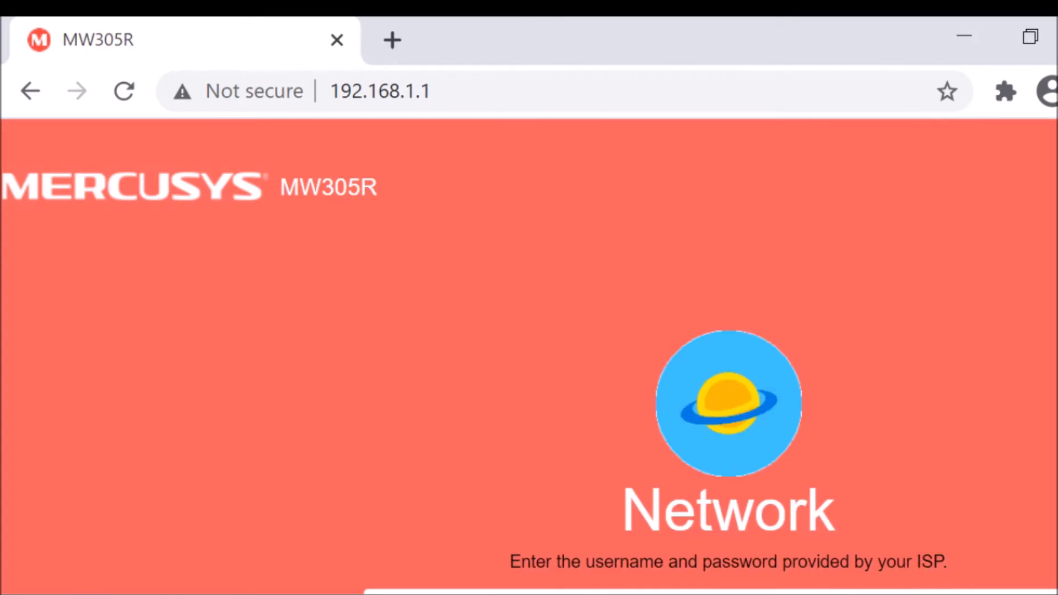
Reduce the browser's page zoom to one level below 75%.
left_click(1054, 91)
left_click(844, 302)
left_click(845, 303)
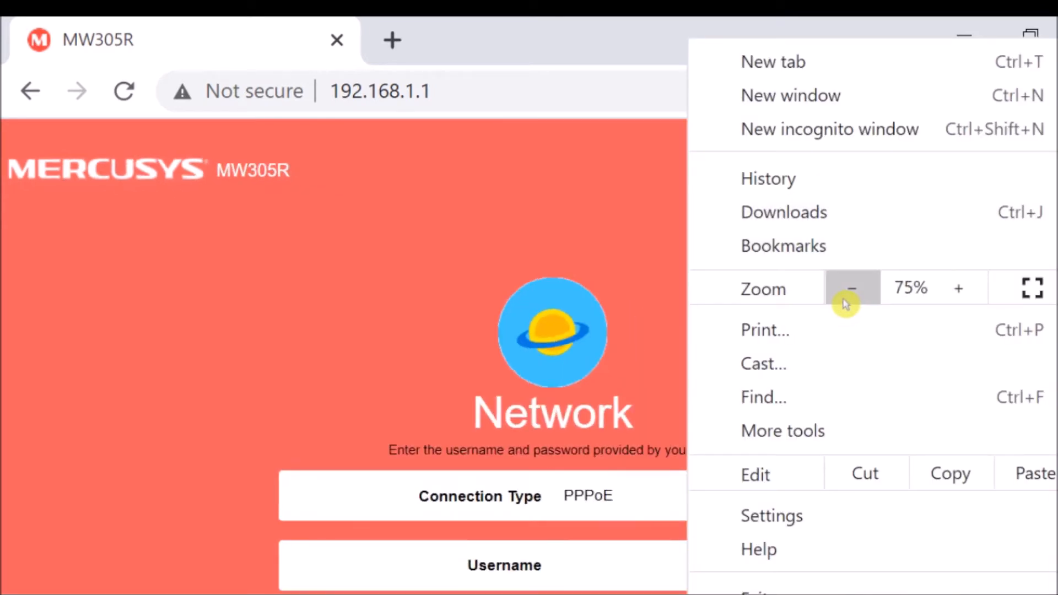
left_click(845, 303)
left_click(472, 271)
Set the network connection type to Dynamic IP and continue to the wireless settings.
scroll(458, 281, "down", 2)
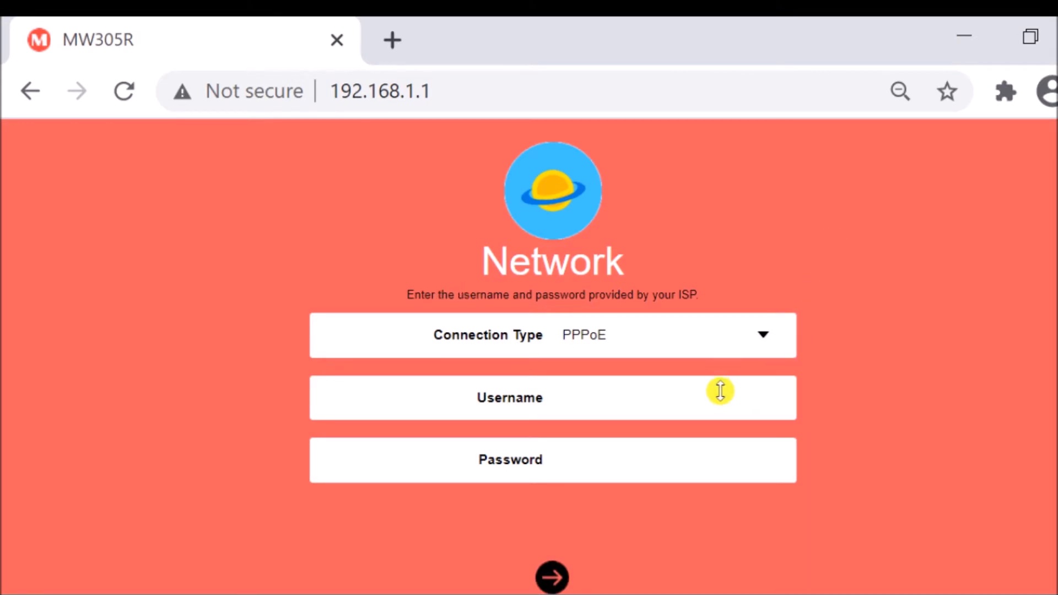
scroll(710, 402, "up", 2)
scroll(758, 484, "down", 2)
left_click(763, 342)
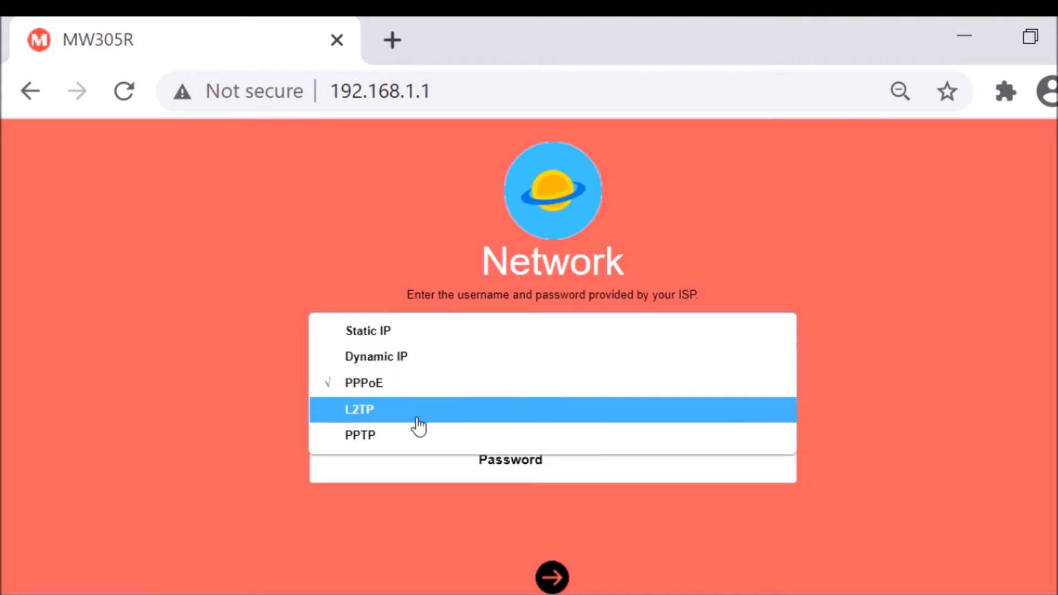
left_click(380, 363)
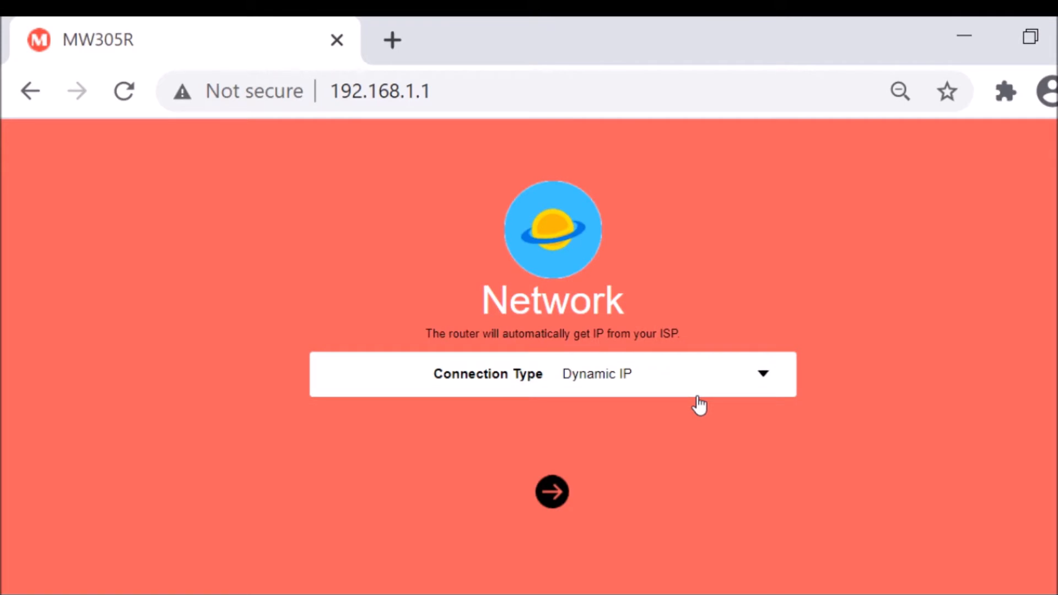
left_click(553, 493)
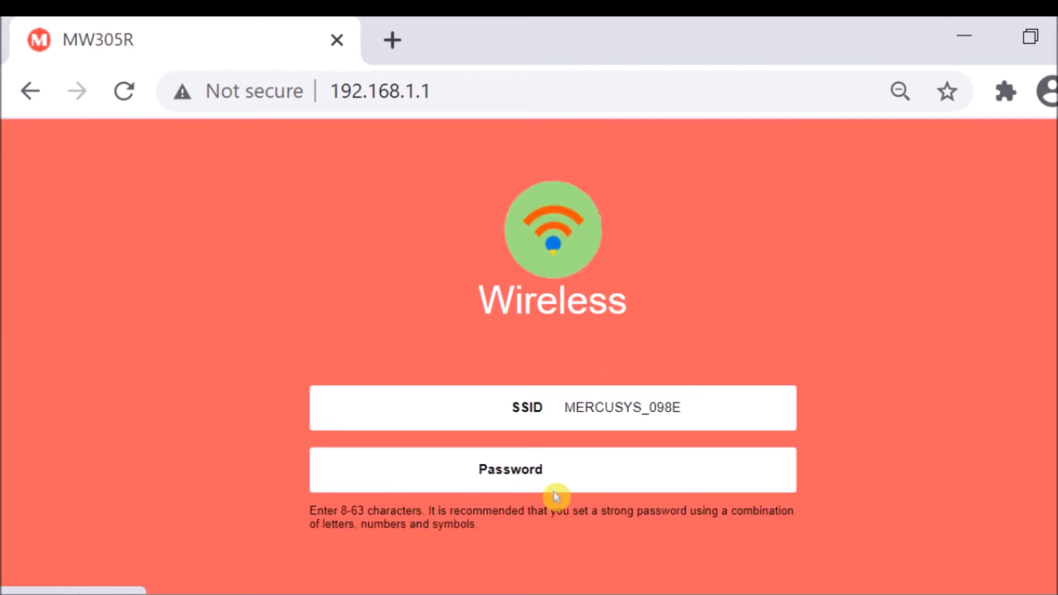
Change the wireless network's SSID to MERCUSYS_WIFI.
double_click(688, 408)
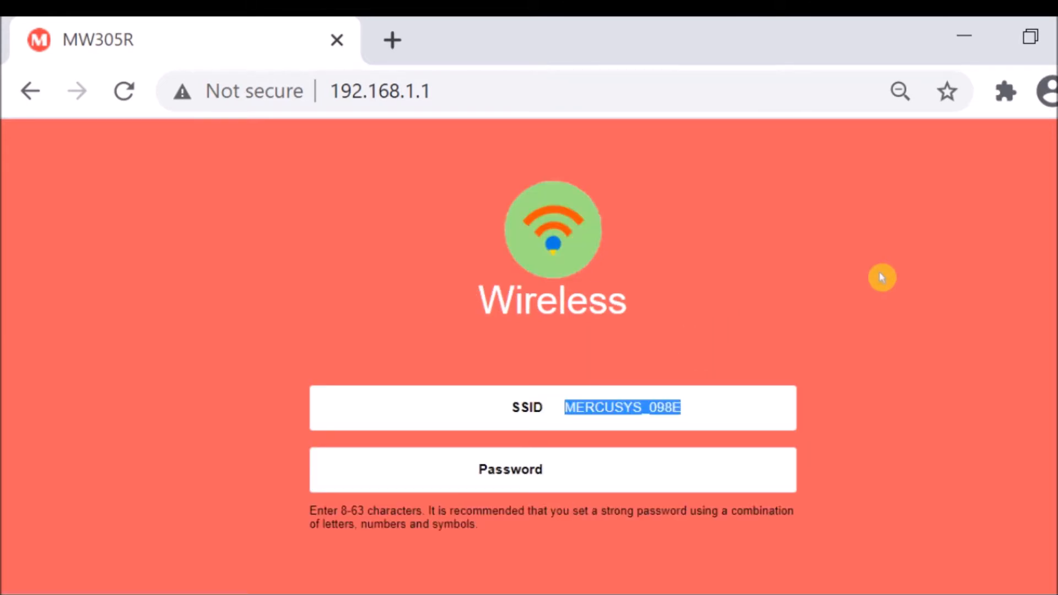
key("Right")
key("BackSpace")
key("BackSpace")
key("BackSpace")
key("BackSpace")
type("WIFI")
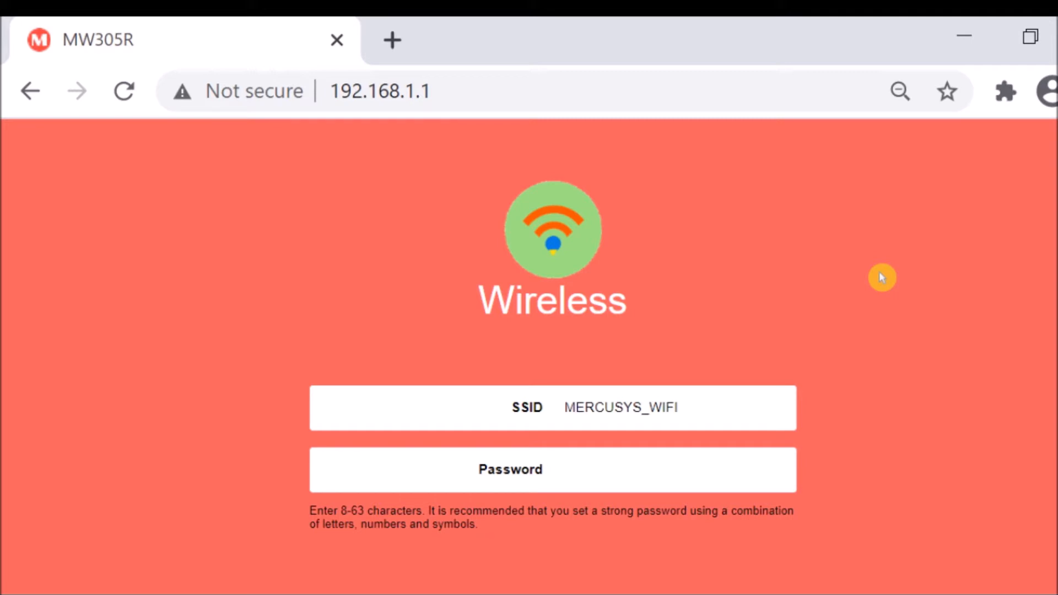
Enter a strong password for the wireless network.
key("Tab")
type("Pa")
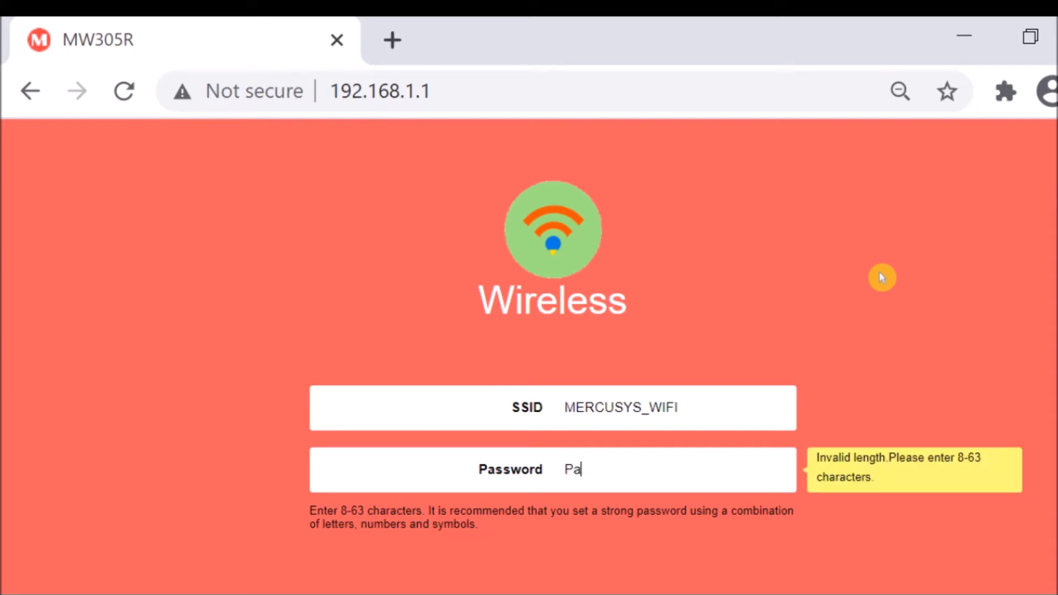
type("$$w0rd")
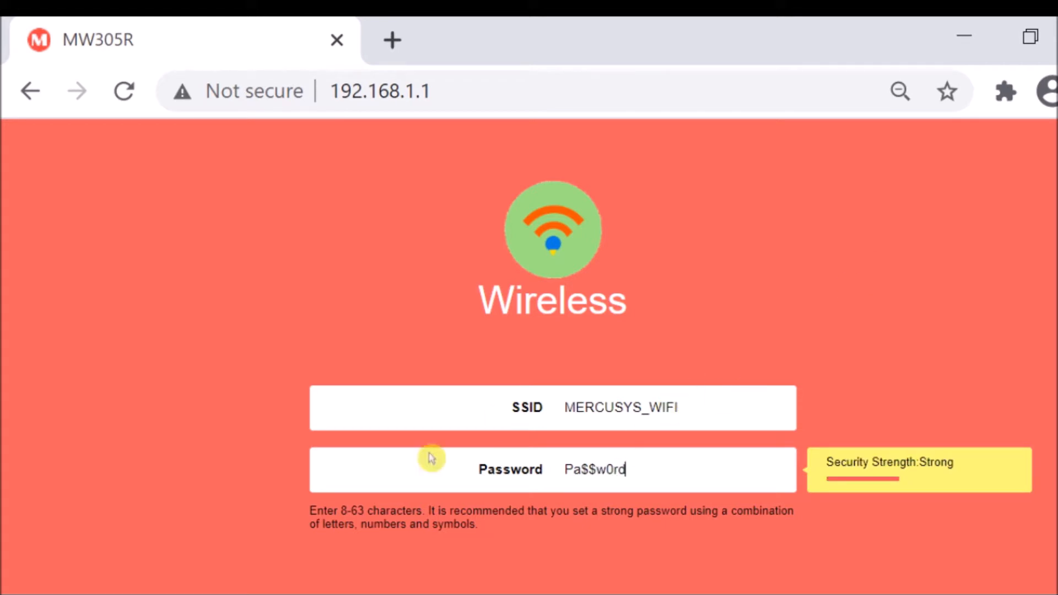
Accept the wireless network settings and finish the router's initial setup.
scroll(679, 375, "down", 1)
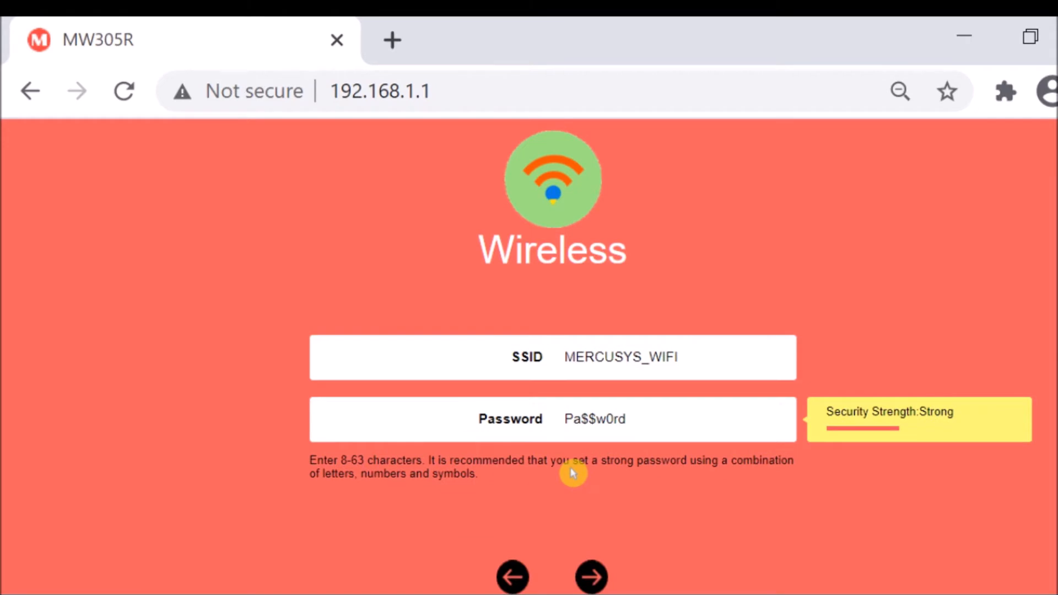
left_click(594, 578)
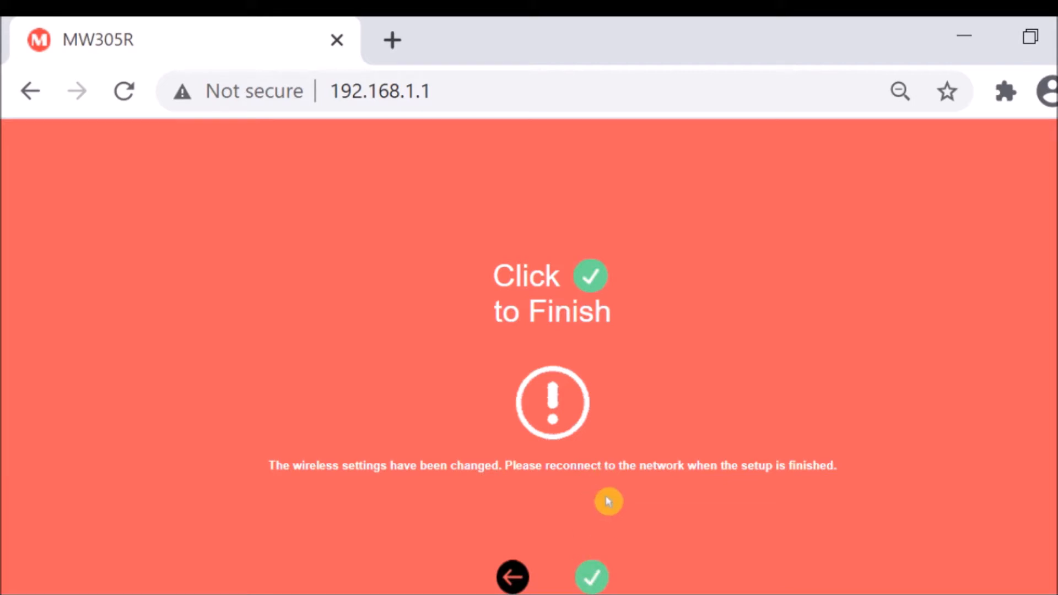
left_click(592, 578)
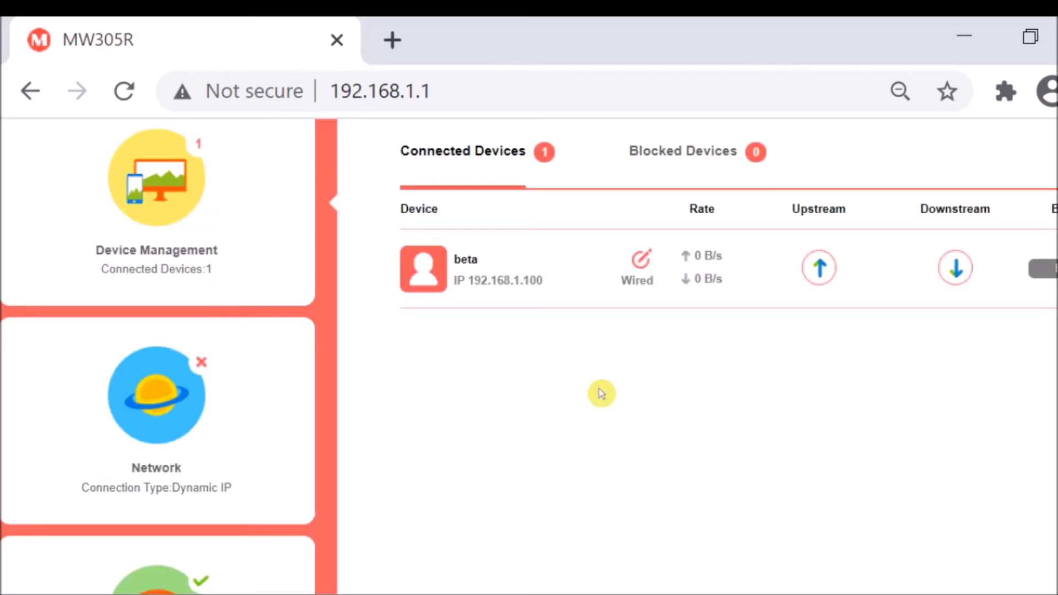
Open the basic Network settings and examine the Dynamic IP connection's IP address, gateway, subnet mask and DNS server.
scroll(498, 432, "up", 2)
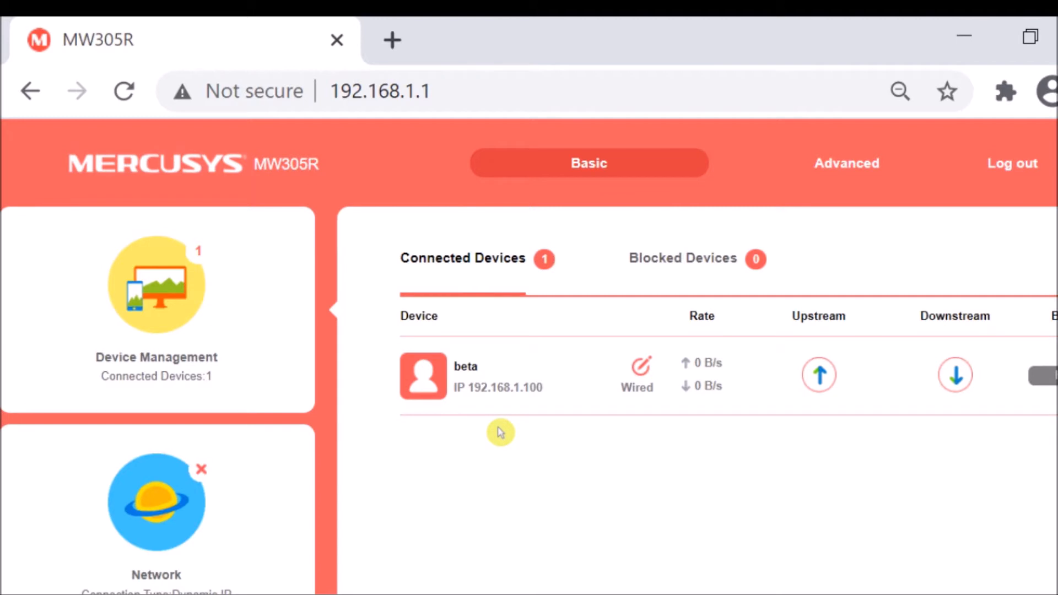
scroll(499, 433, "down", 1)
scroll(501, 432, "up", 1)
scroll(503, 433, "down", 5)
scroll(510, 449, "up", 5)
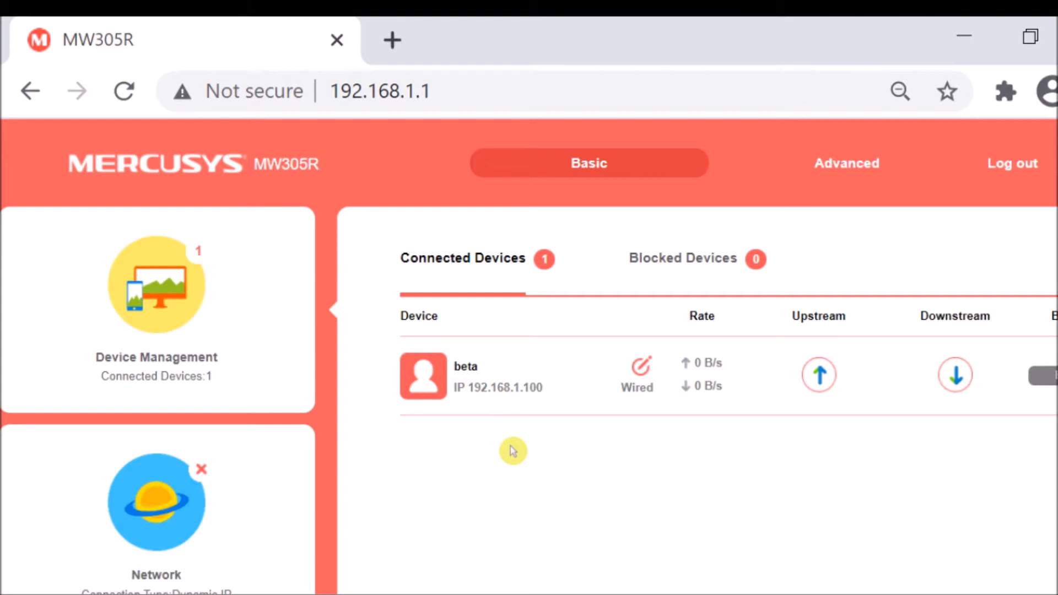
scroll(513, 451, "down", 3)
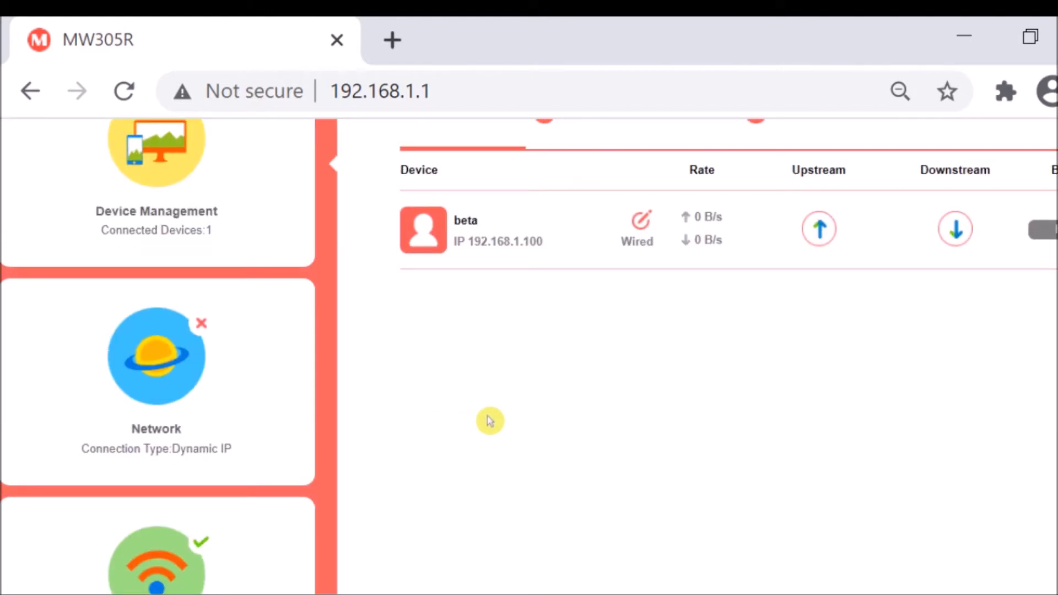
left_click(174, 381)
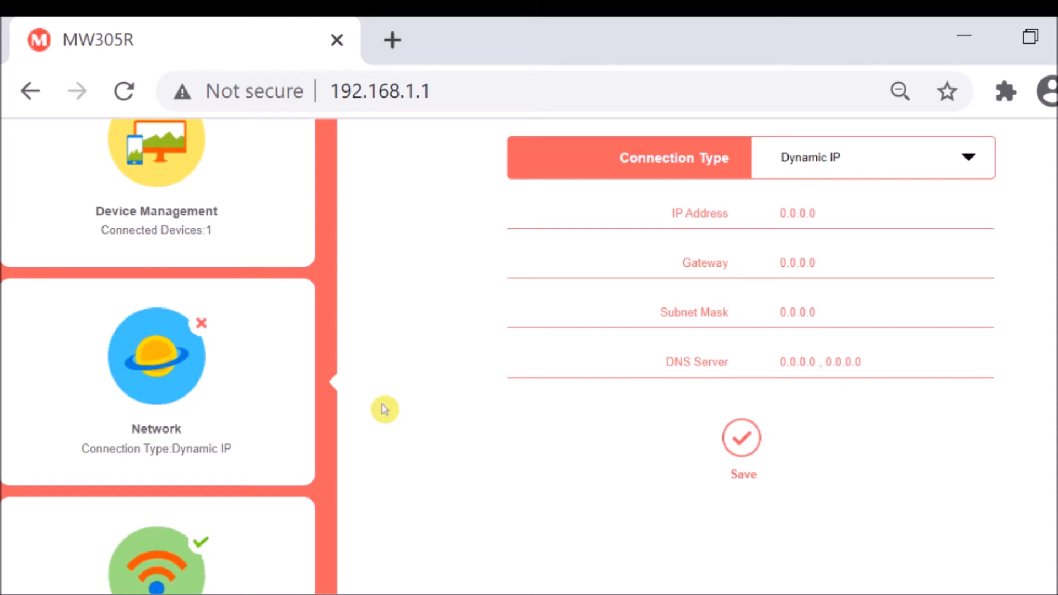
scroll(828, 544, "up", 2)
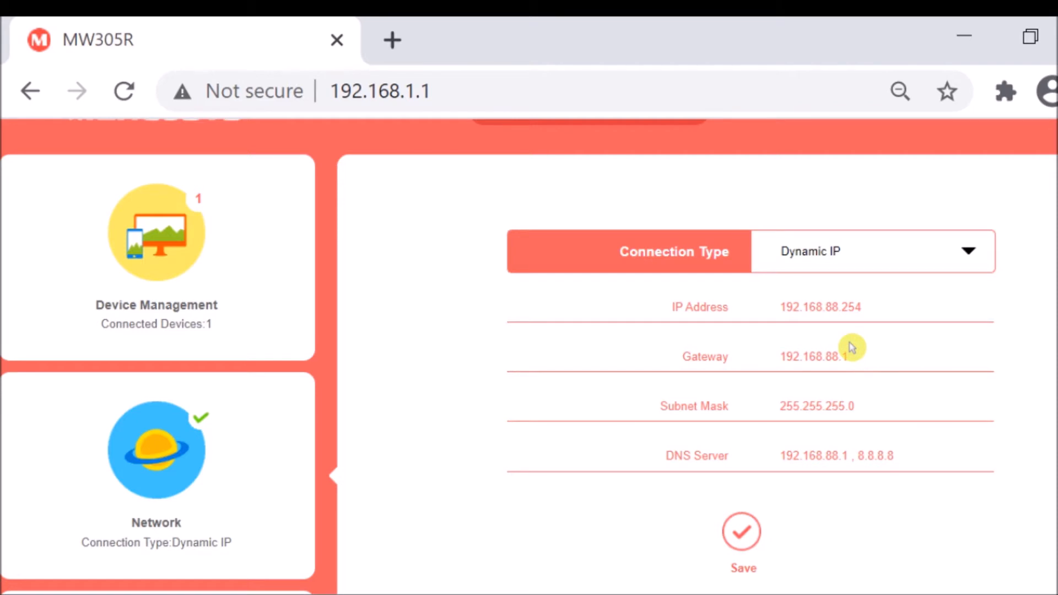
scroll(464, 541, "up", 1)
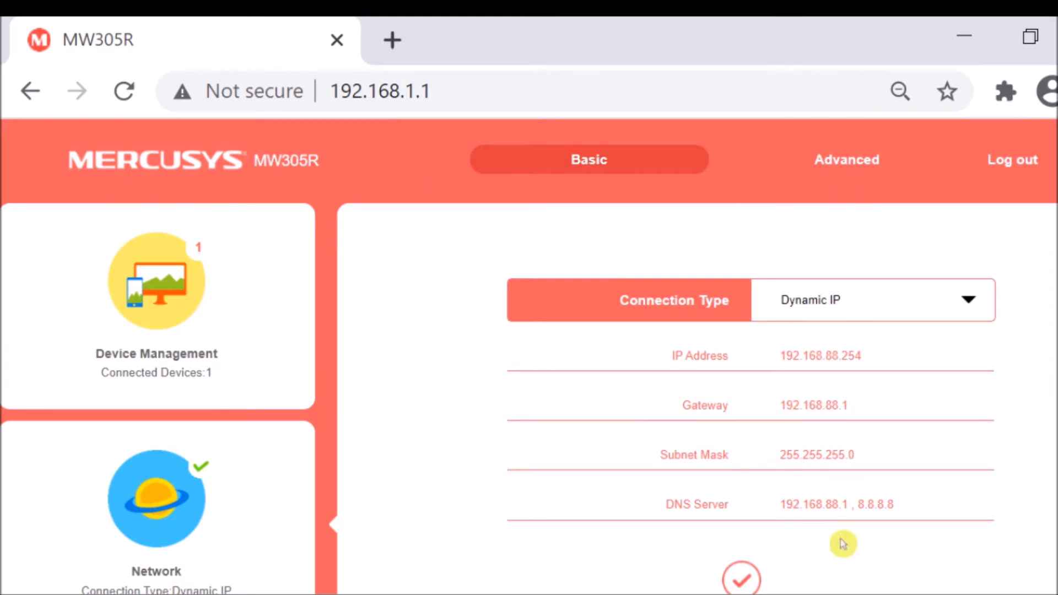
scroll(432, 372, "down", 2)
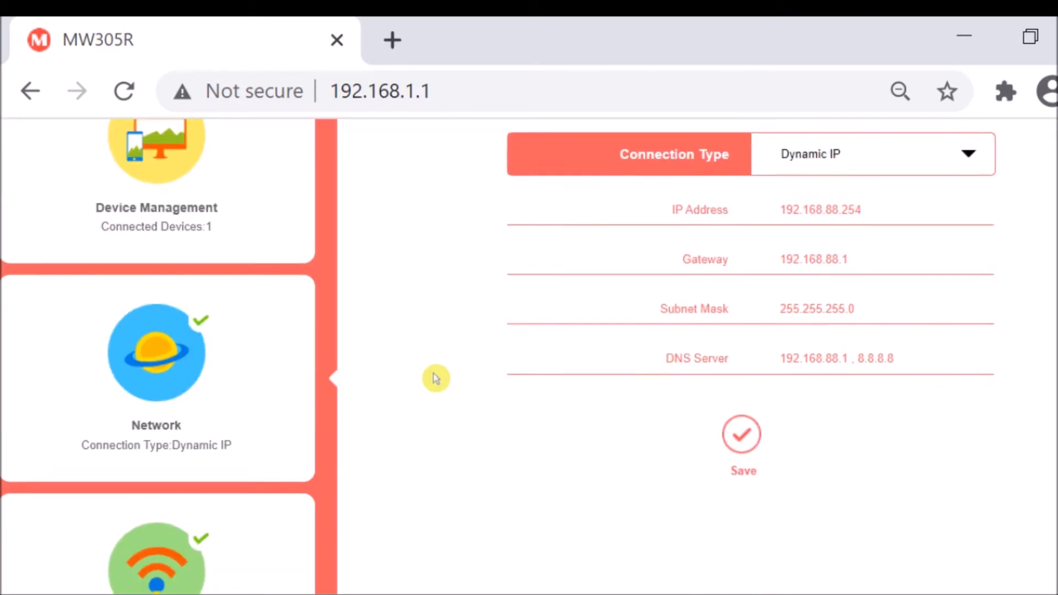
scroll(442, 377, "down", 1)
scroll(558, 449, "up", 3)
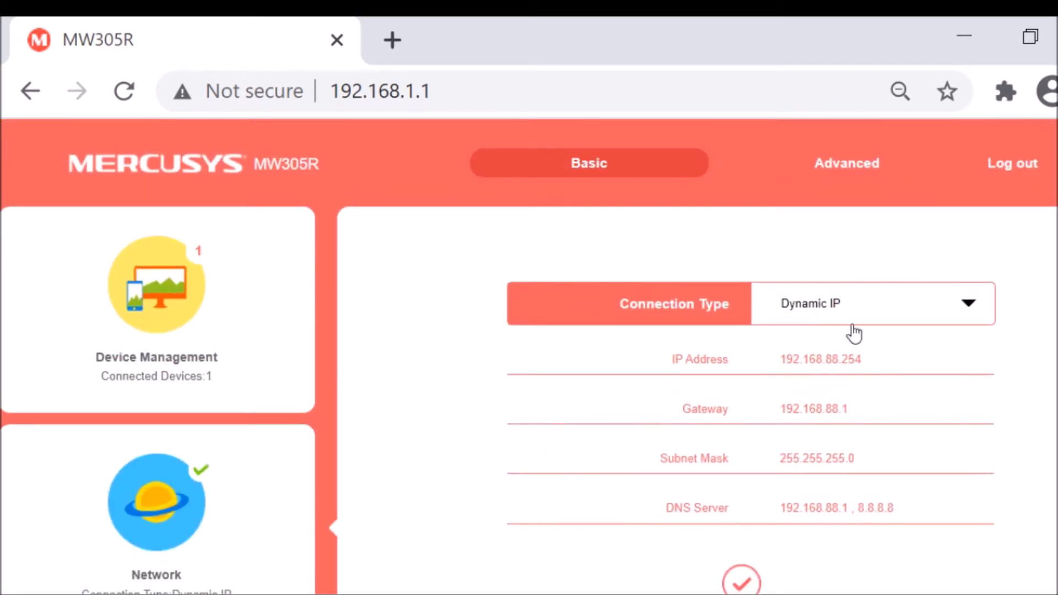
Open the router's Diagnostic Tools among the advanced System Tools.
left_click(856, 173)
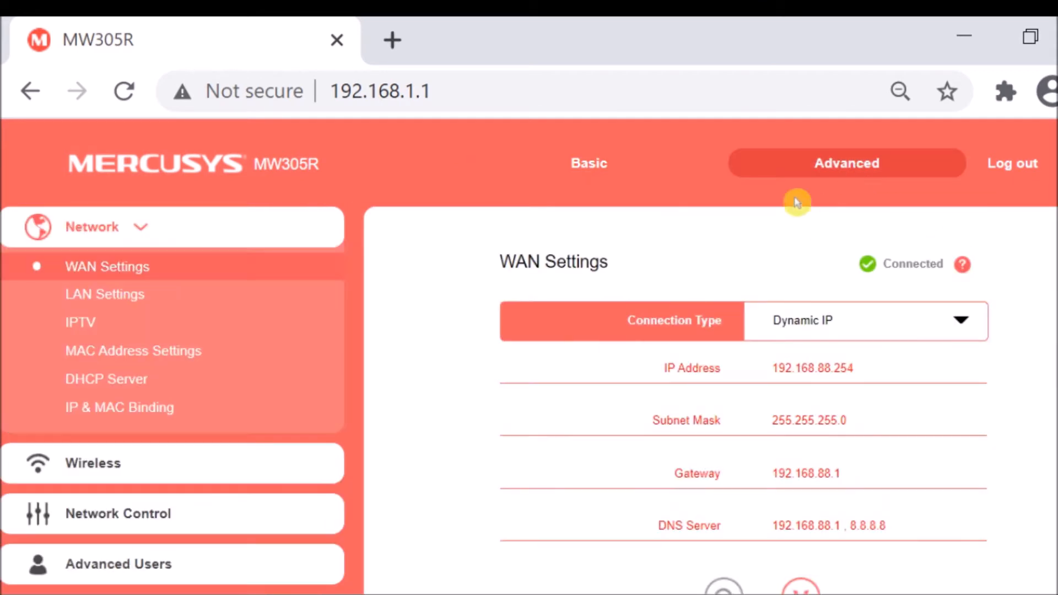
scroll(292, 330, "down", 5)
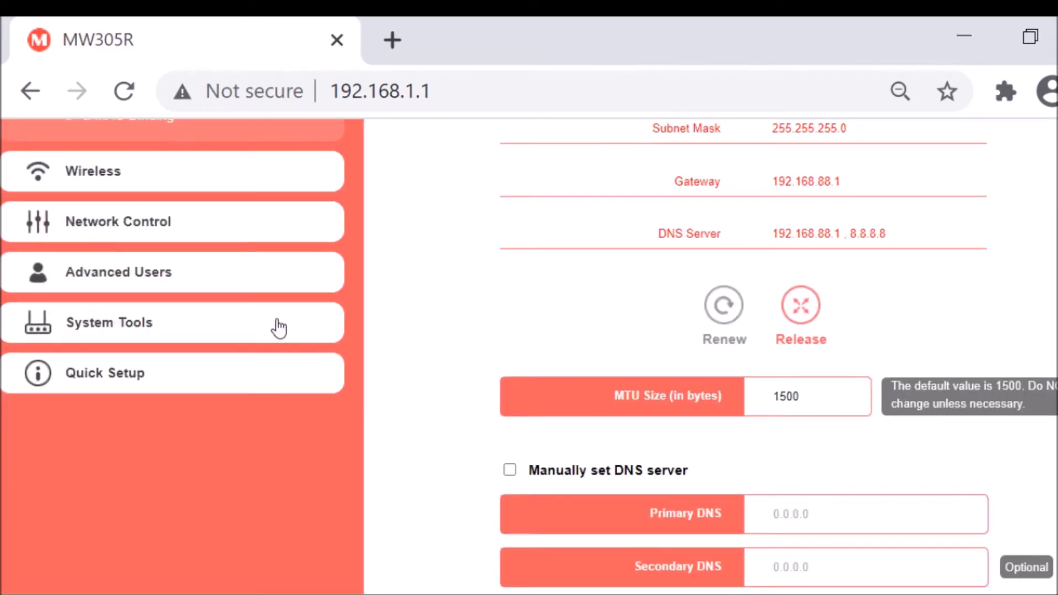
left_click(122, 329)
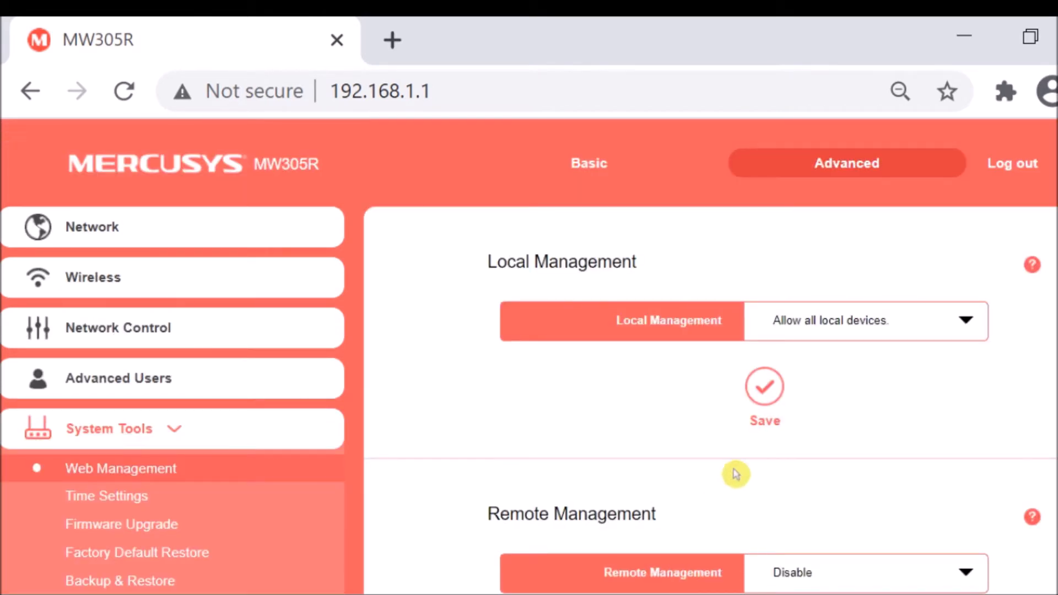
scroll(331, 430, "down", 3)
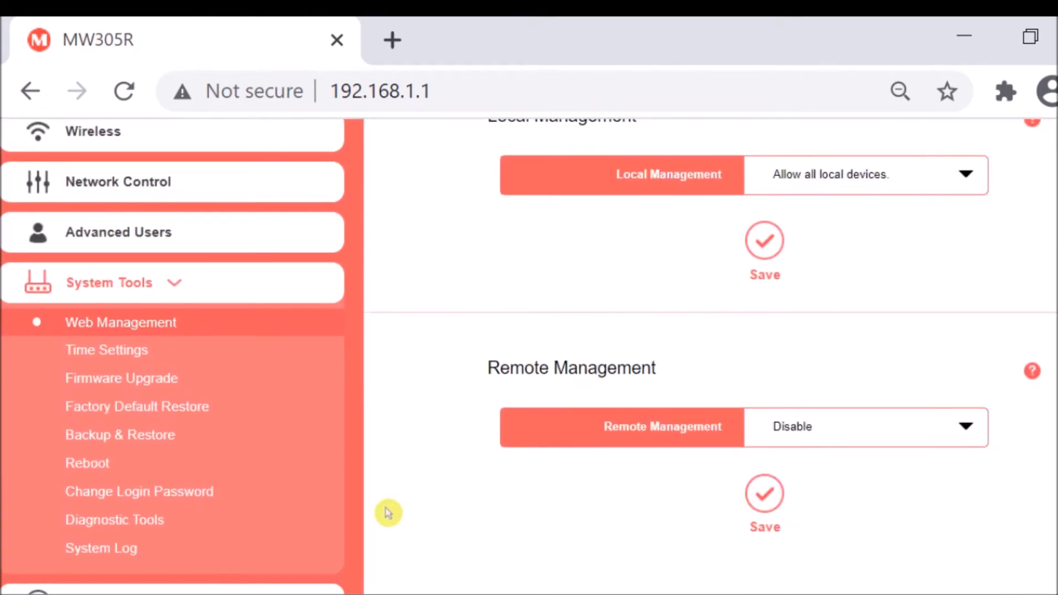
left_click(120, 528)
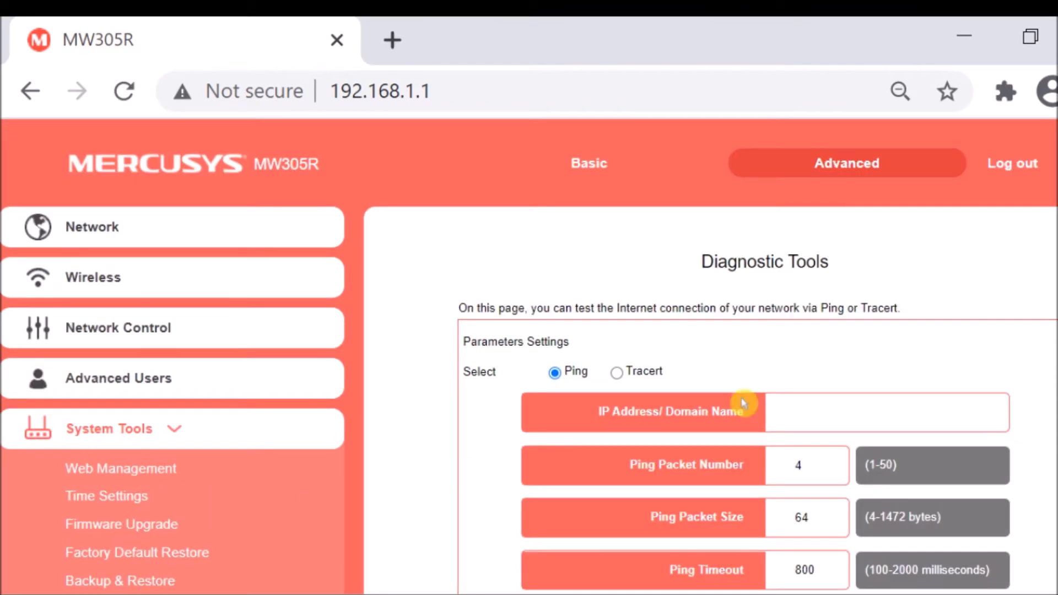
Run a ping test from the router to the IP address 8.8.8.8.
left_click(796, 412)
scroll(796, 412, "down", 3)
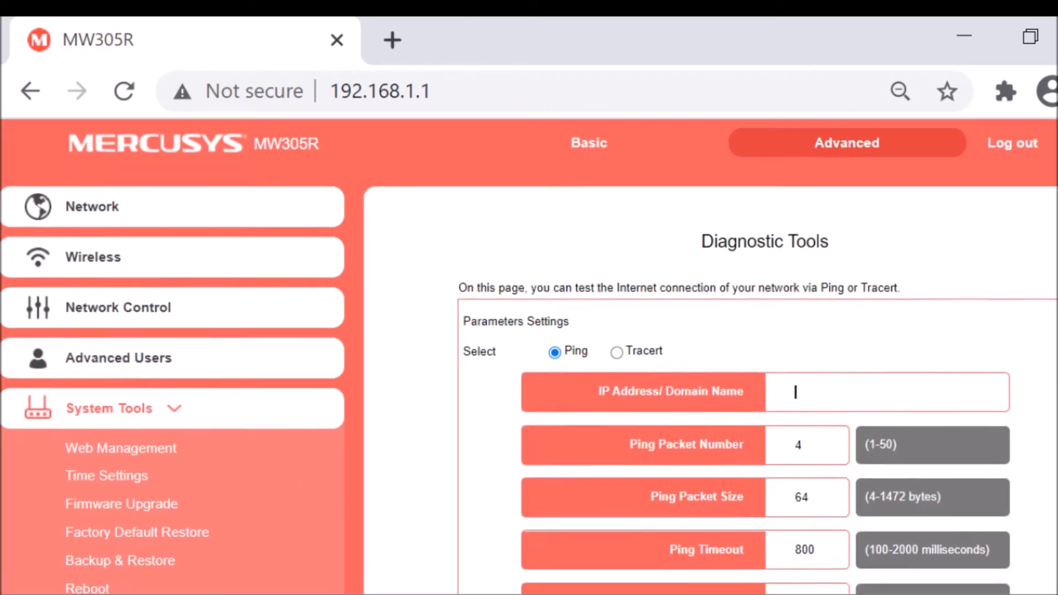
left_click(807, 263)
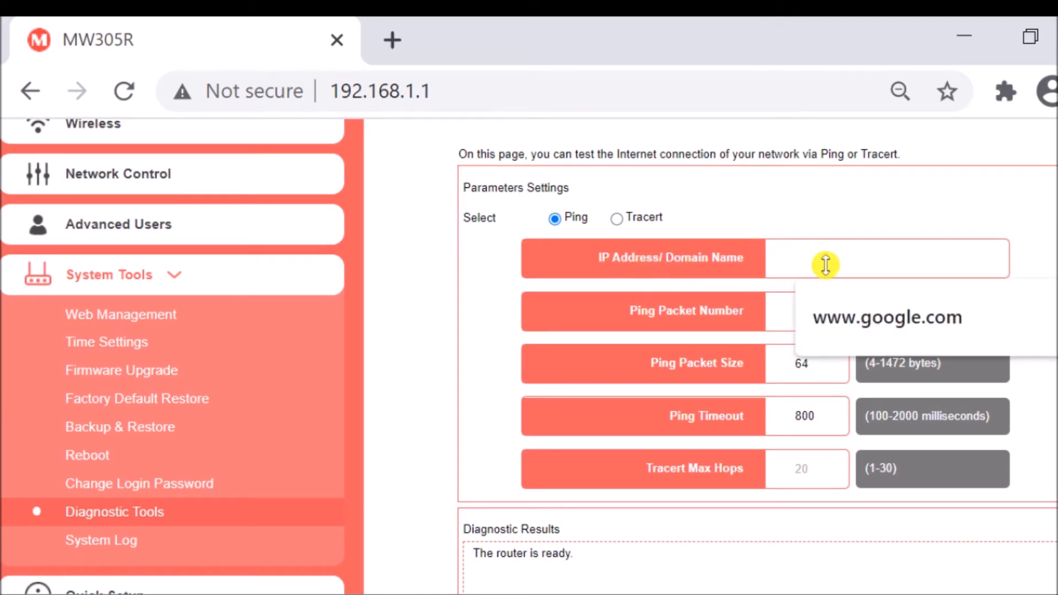
type("8.8.88")
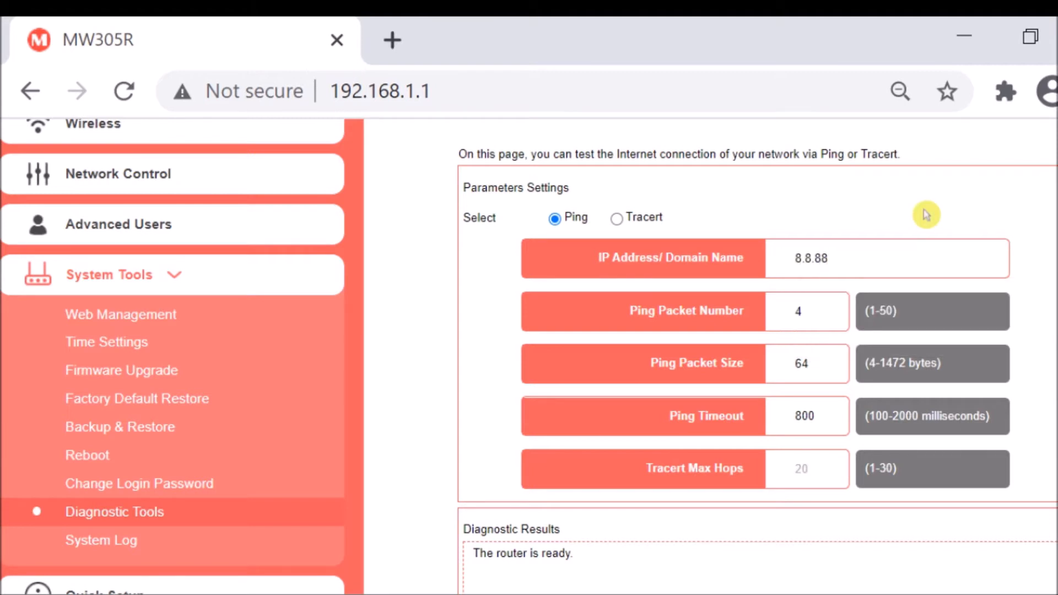
key("BackSpace")
type(".8.8.8")
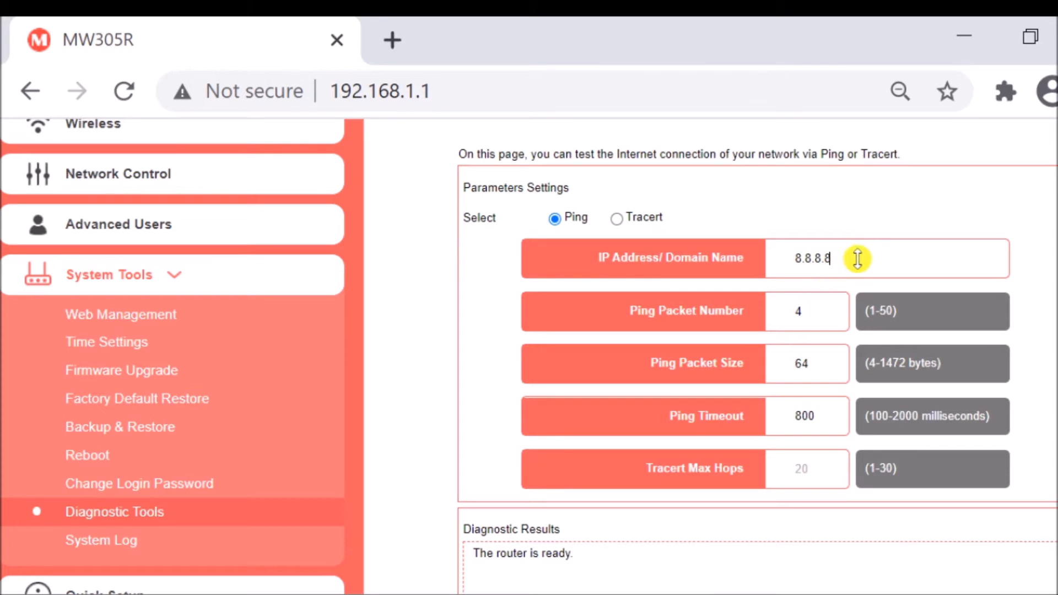
scroll(727, 347, "down", 3)
scroll(738, 377, "up", 3)
scroll(771, 396, "down", 7)
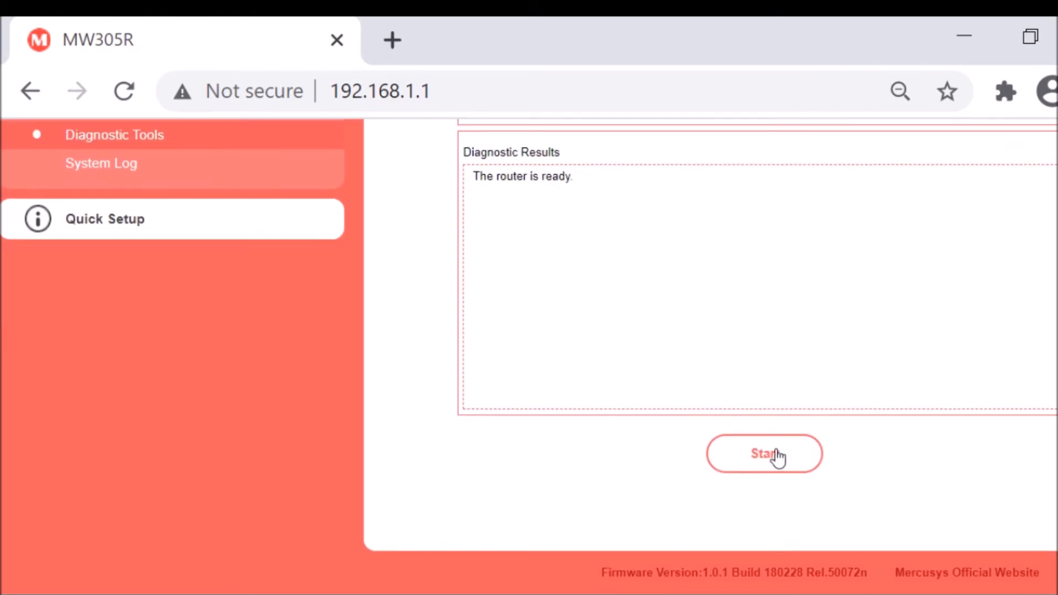
left_click(777, 459)
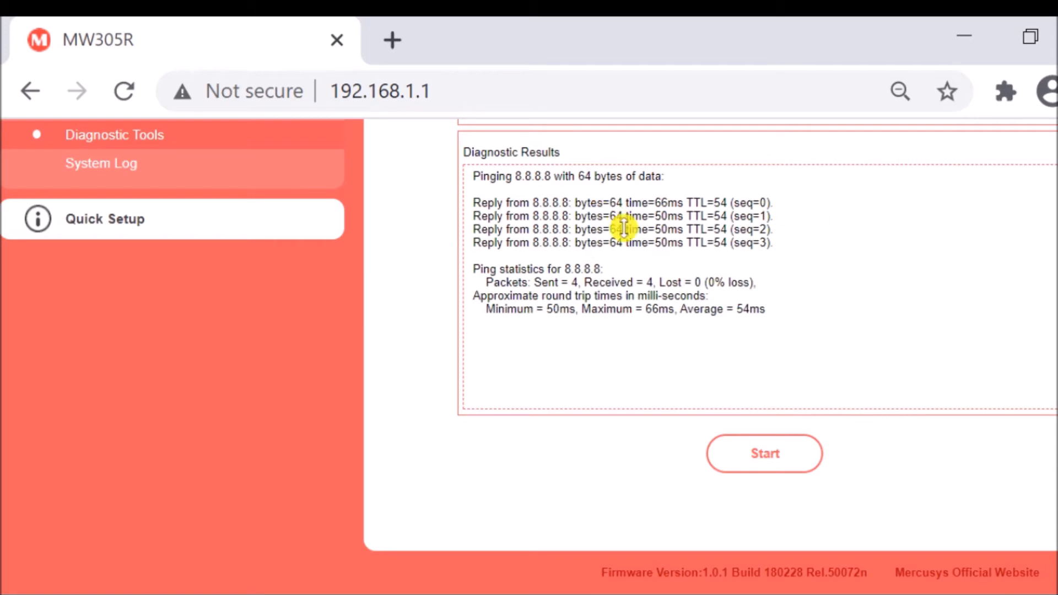
scroll(907, 309, "up", 1)
scroll(906, 310, "up", 3)
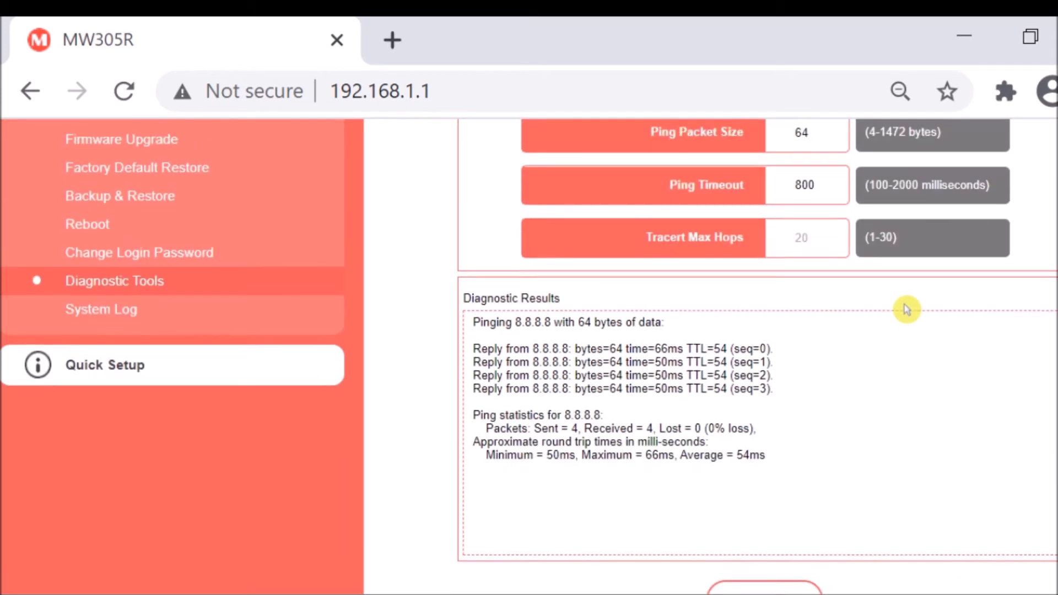
scroll(906, 310, "up", 7)
left_click_drag(868, 411, 738, 411)
type("www.google.com")
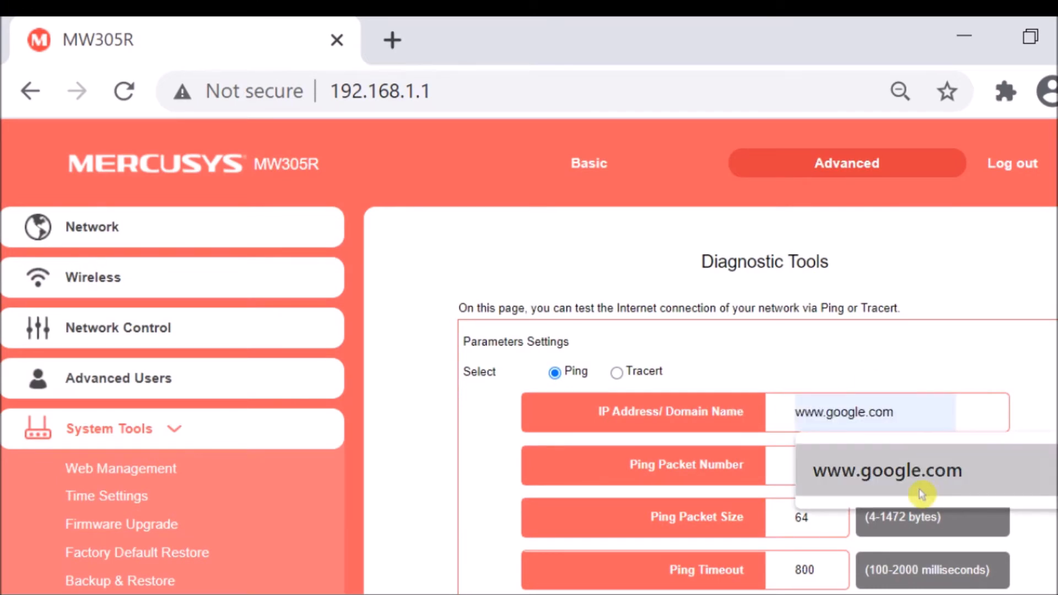
left_click(921, 494)
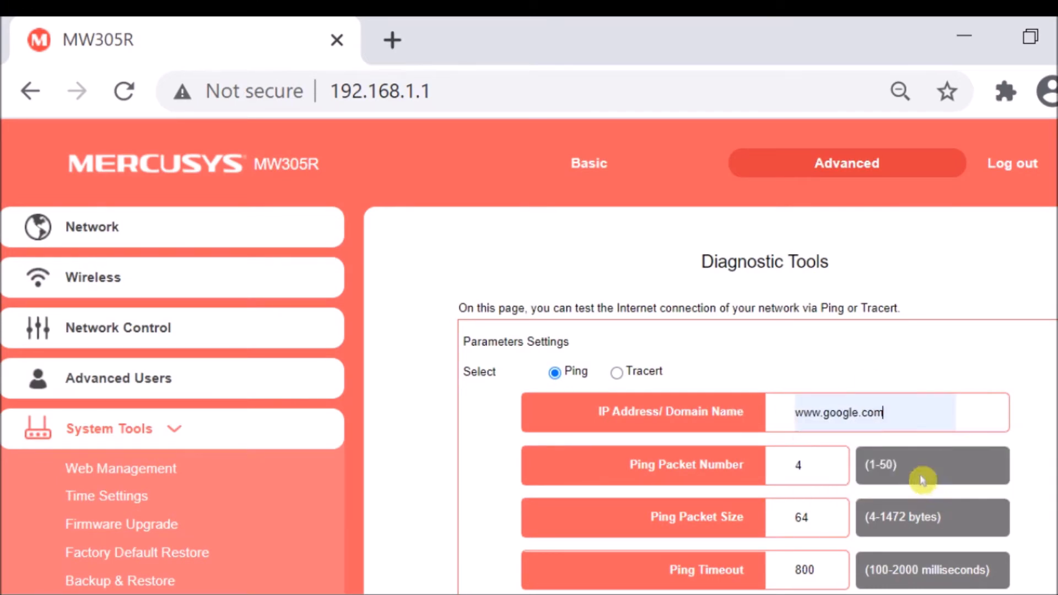
scroll(936, 408, "down", 3)
scroll(883, 424, "up", 3)
scroll(854, 496, "down", 3)
scroll(828, 559, "up", 3)
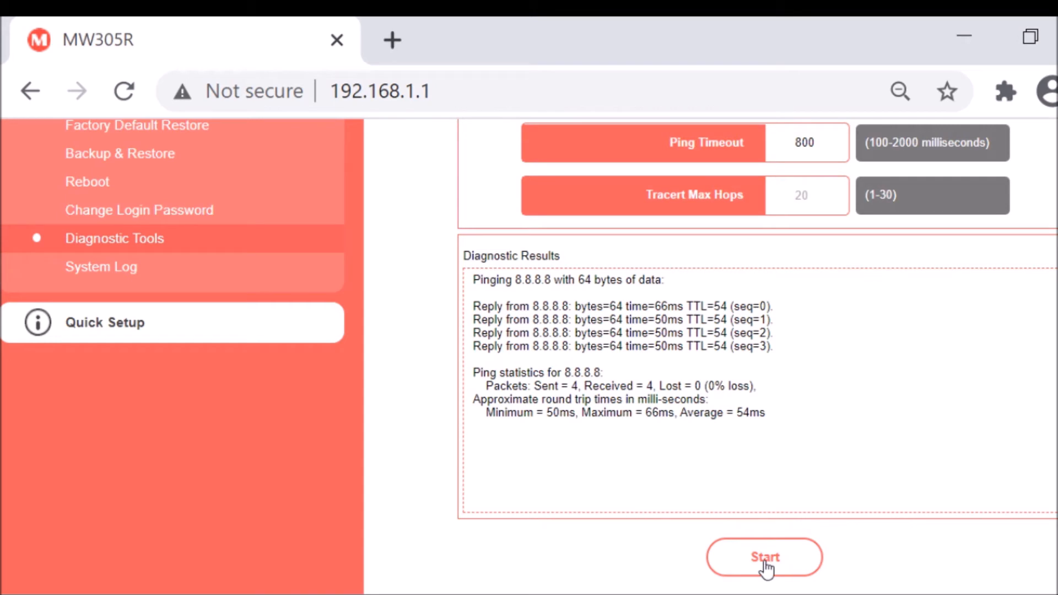
left_click(766, 557)
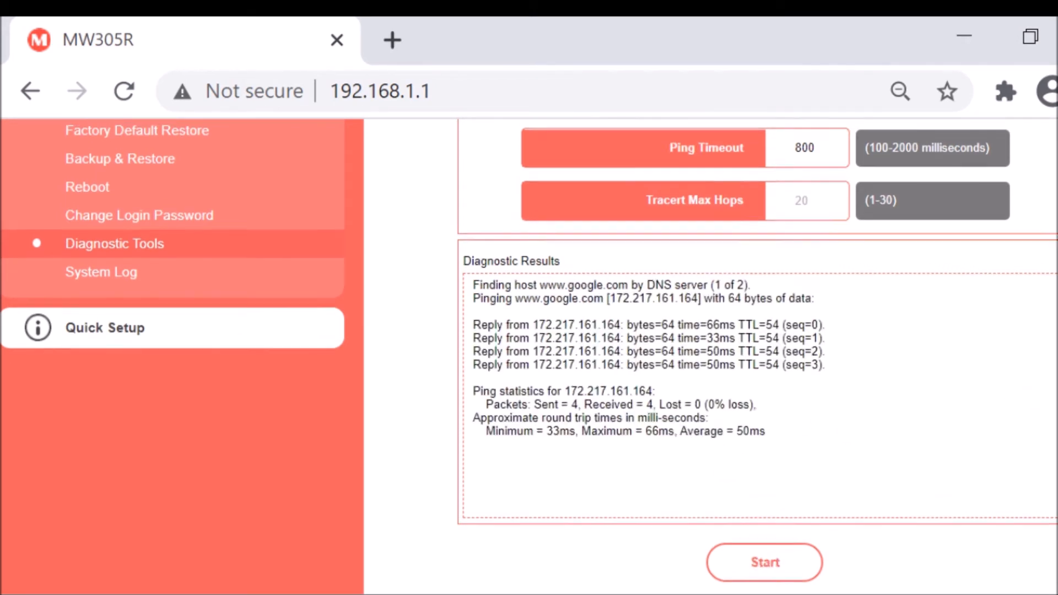
scroll(717, 353, "up", 7)
left_click_drag(888, 412, 757, 414)
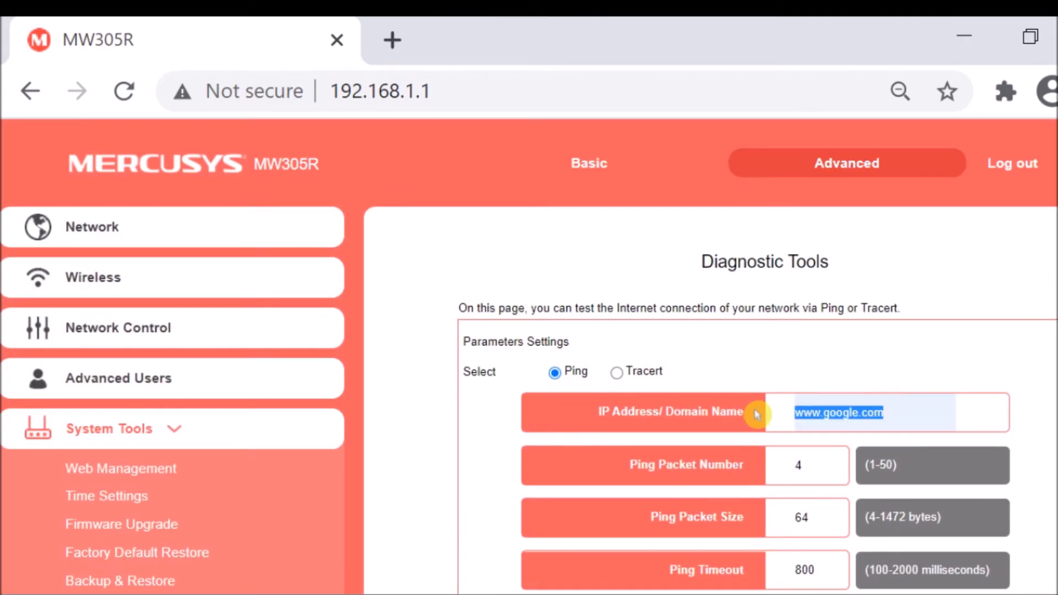
type("www.facebook.com")
scroll(684, 524, "down", 7)
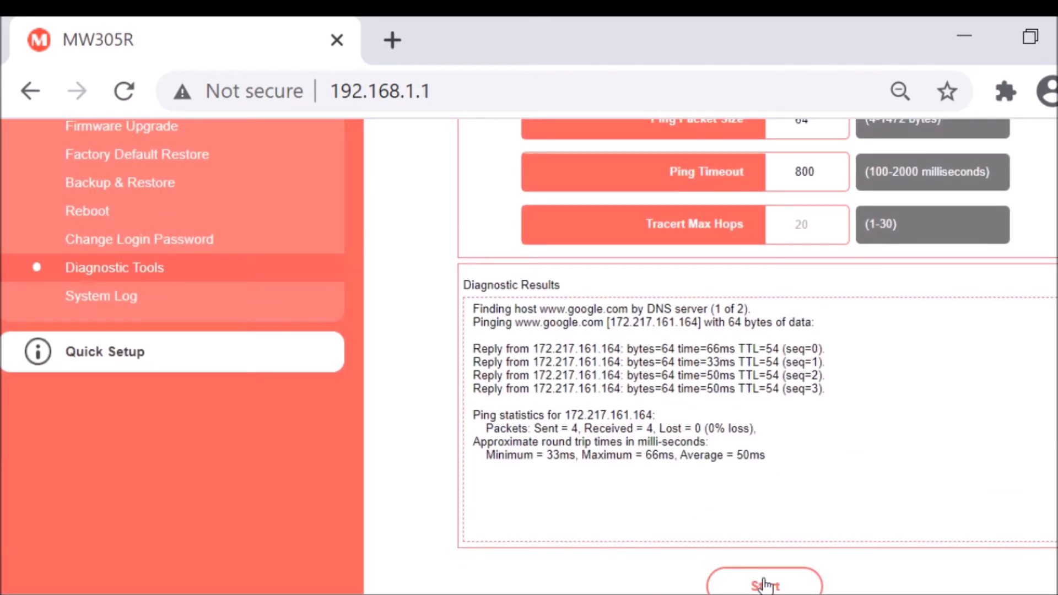
left_click(764, 585)
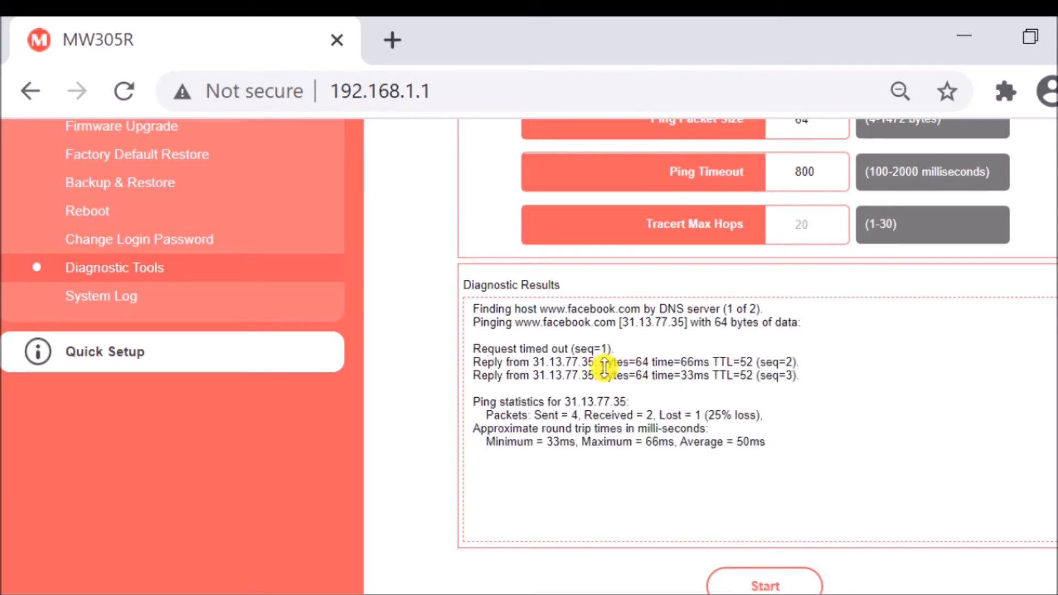
left_click(780, 586)
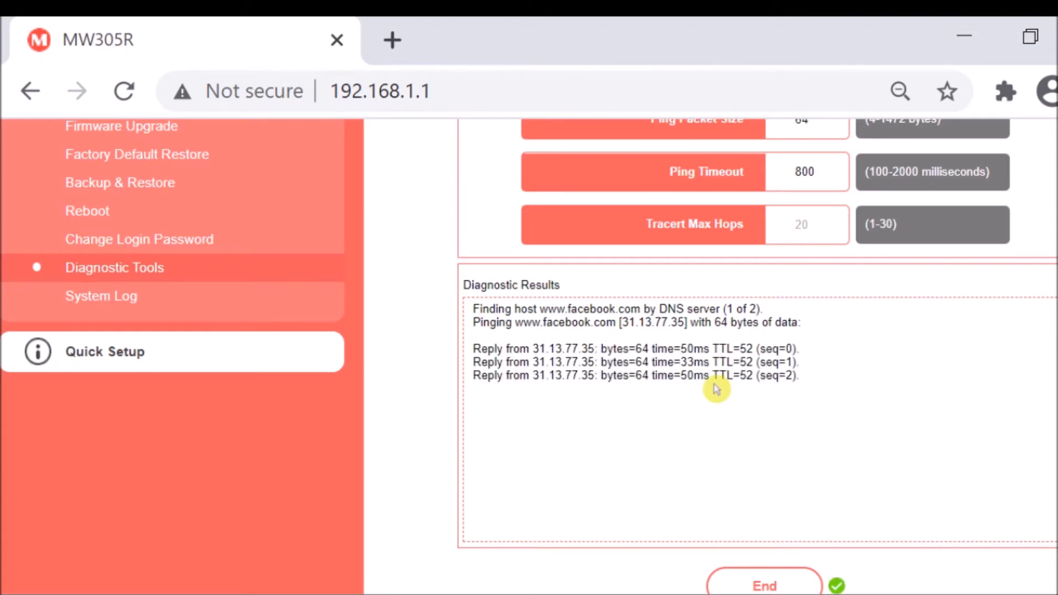
scroll(716, 388, "up", 7)
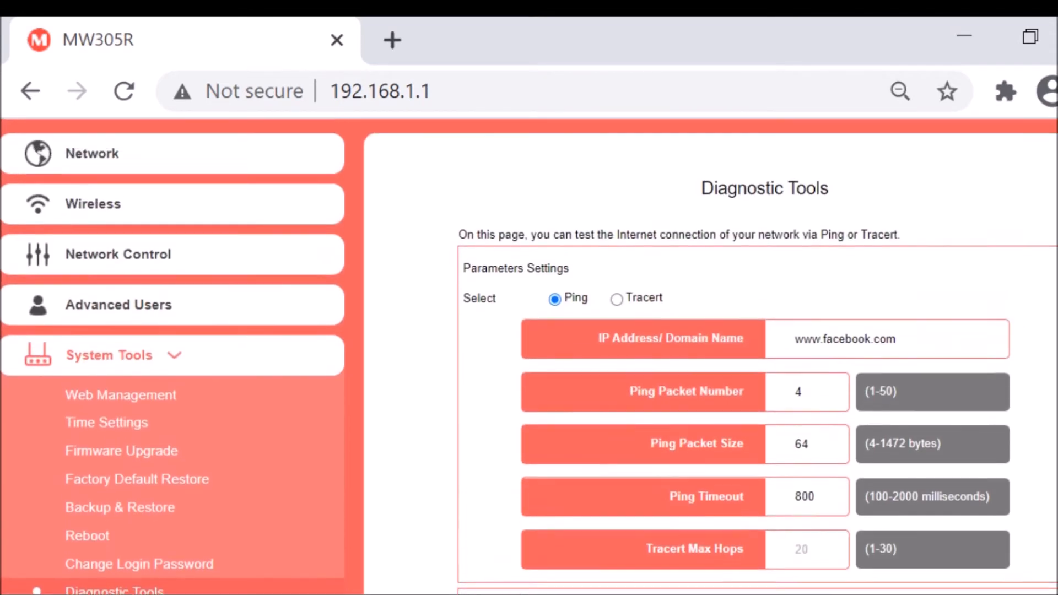
scroll(529, 363, "up", 1)
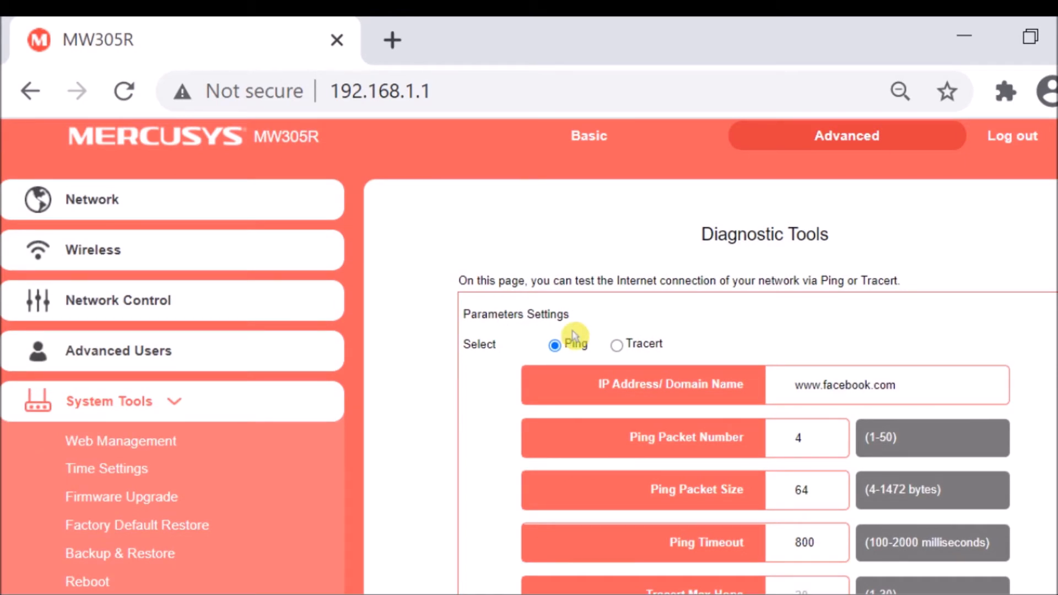
scroll(573, 336, "down", 7)
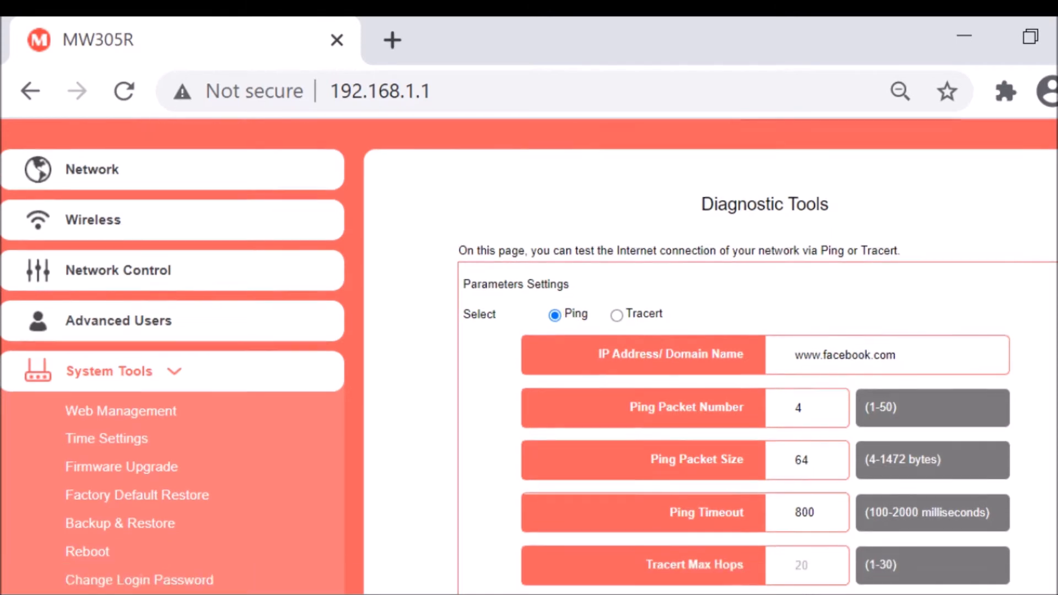
scroll(573, 336, "up", 4)
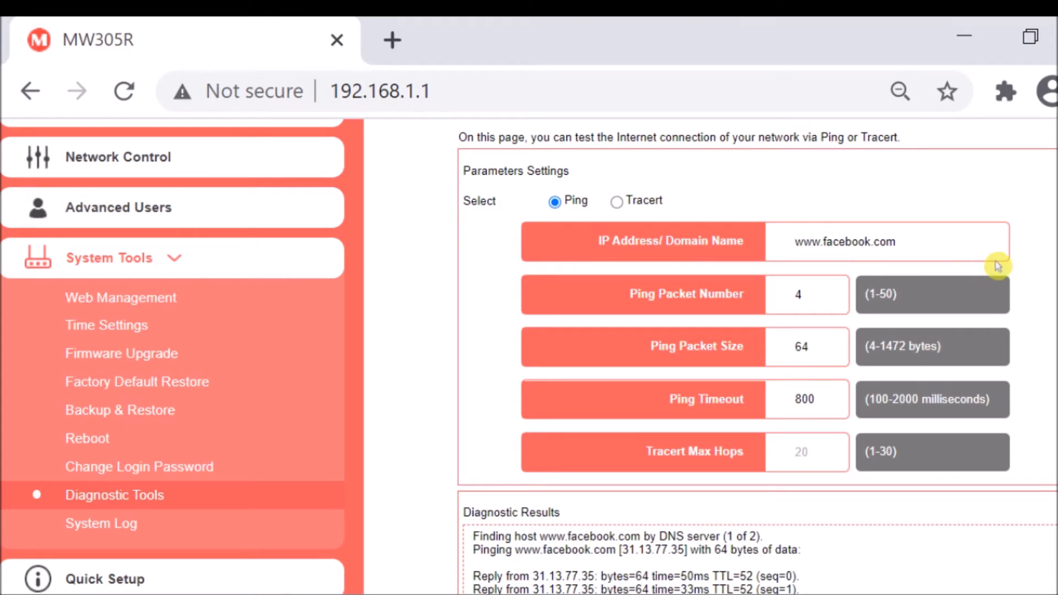
Open the router's WAN Settings in the Network section and look through the available connection types.
scroll(711, 339, "up", 3)
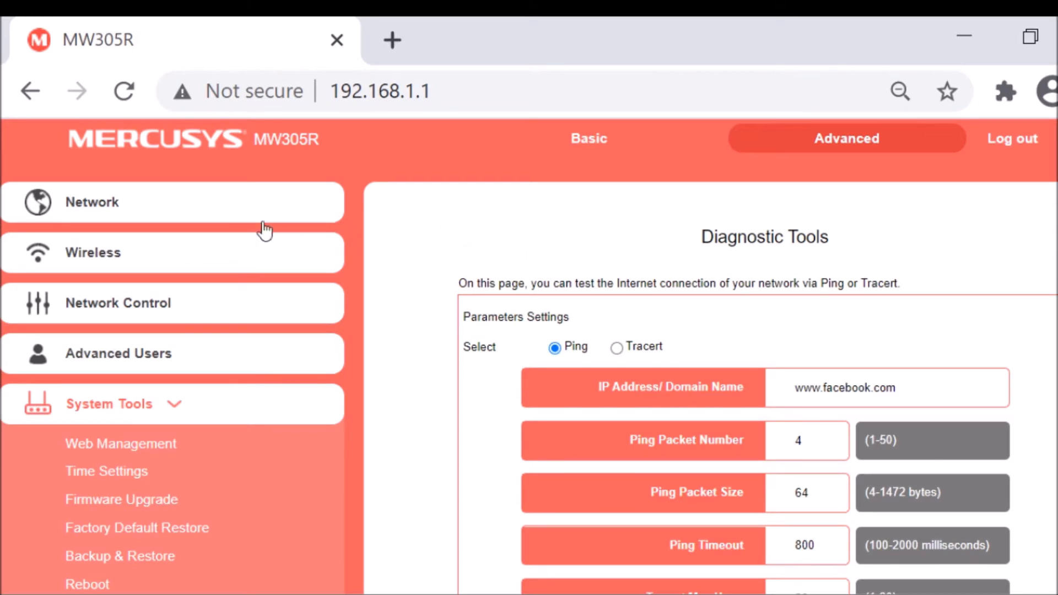
left_click(146, 210)
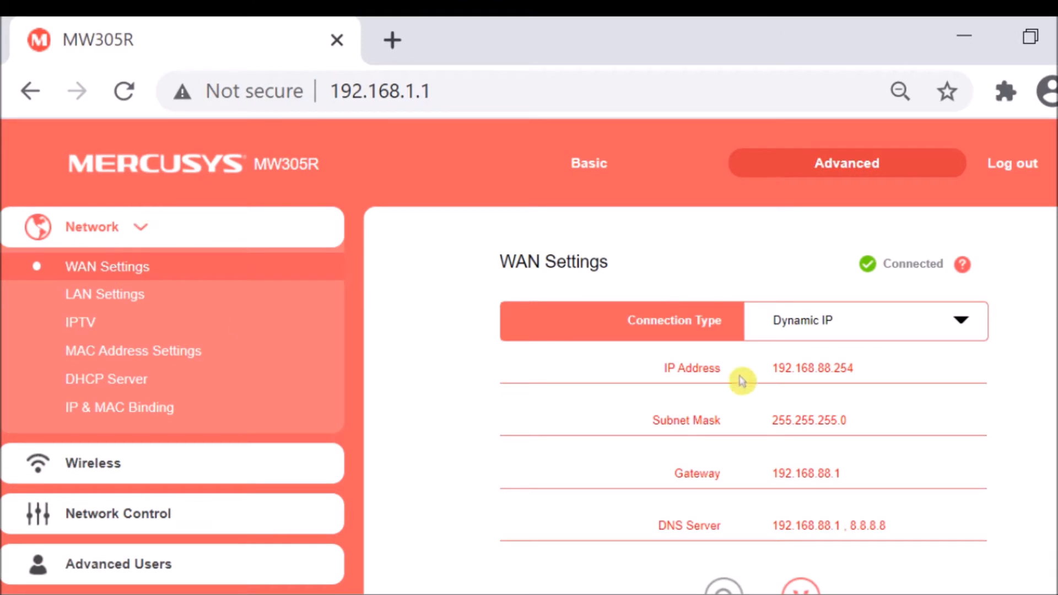
left_click(954, 324)
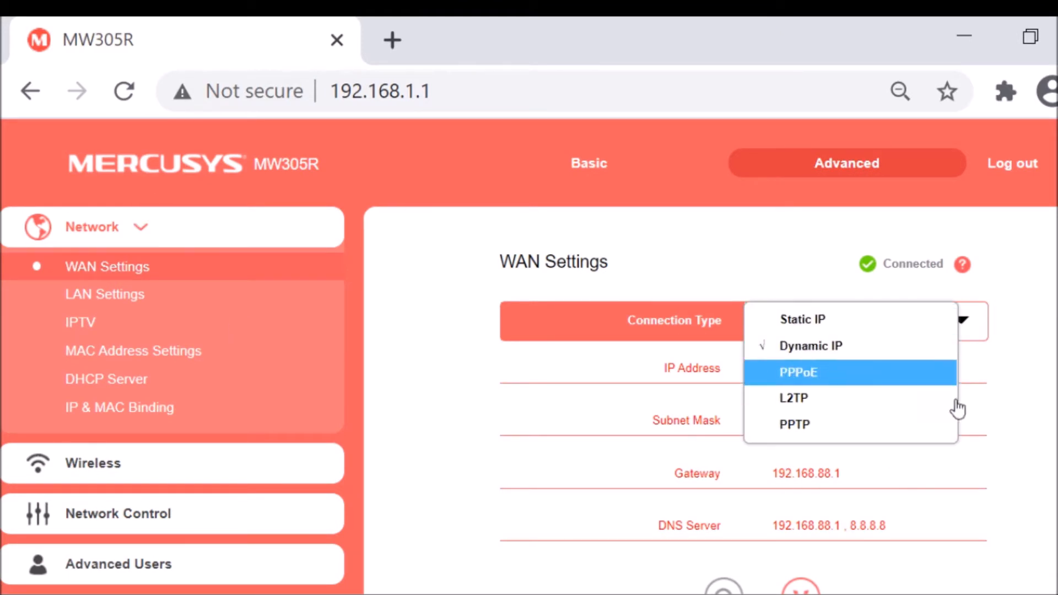
left_click(1053, 391)
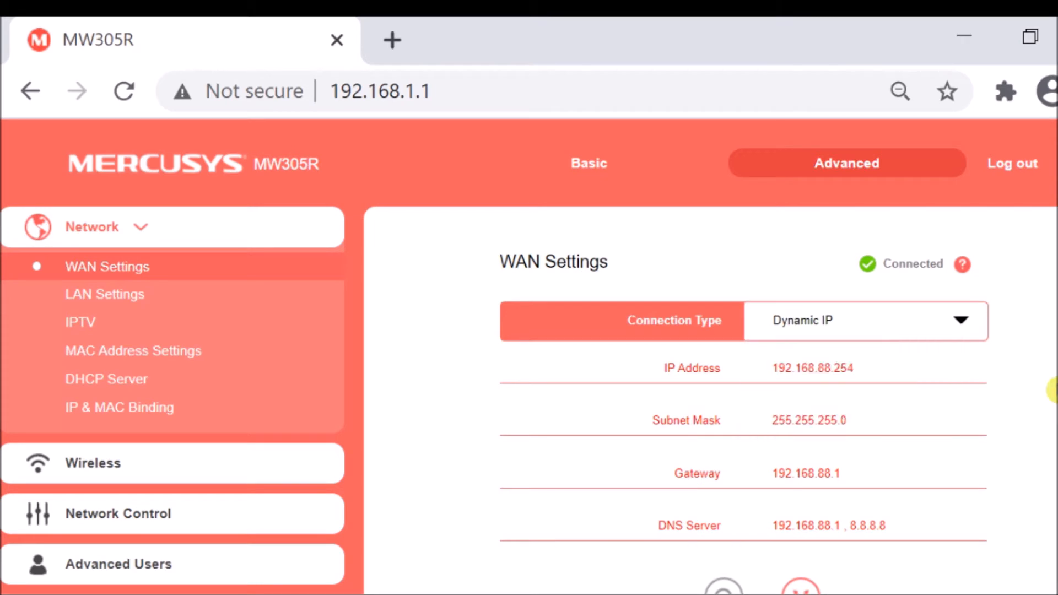
Open the LAN Settings and switch LAN IP Settings to Manual.
left_click(99, 298)
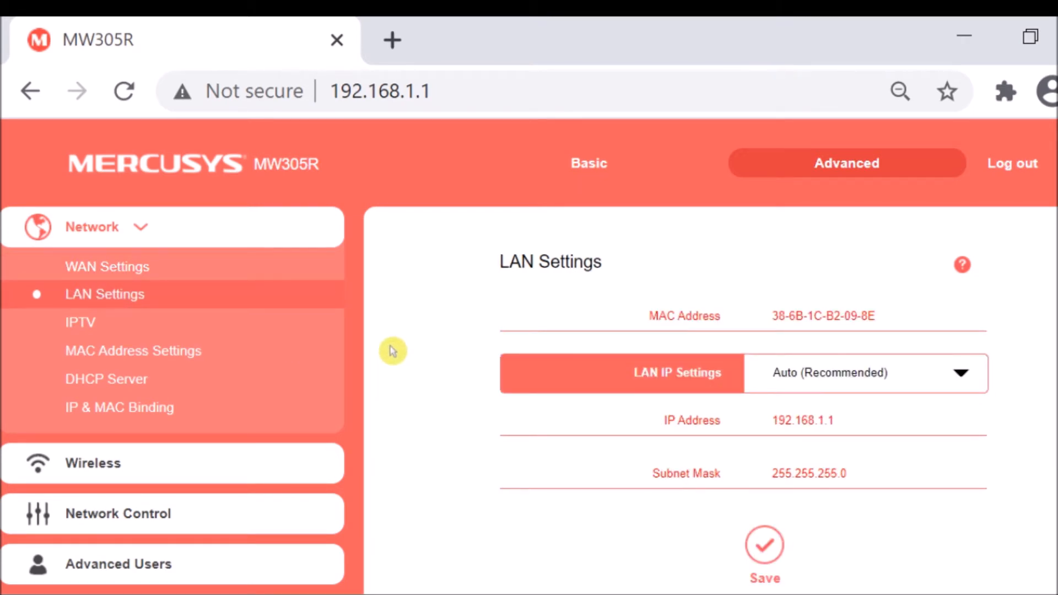
left_click(959, 380)
left_click(835, 400)
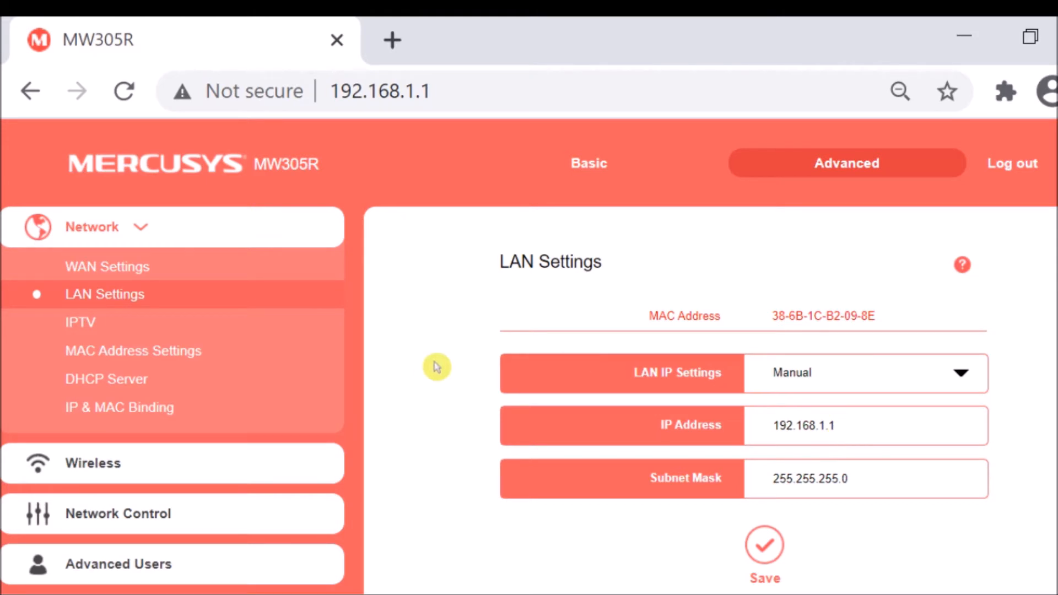
scroll(432, 406, "down", 3)
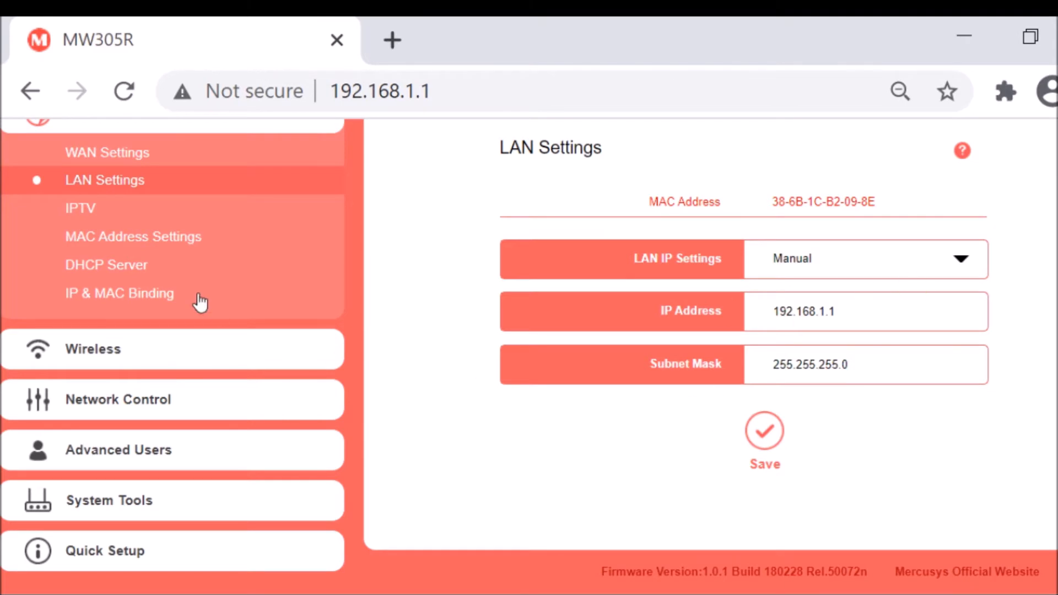
Review the IPTV mode options and open the MAC Address Settings.
scroll(200, 302, "up", 3)
left_click(94, 323)
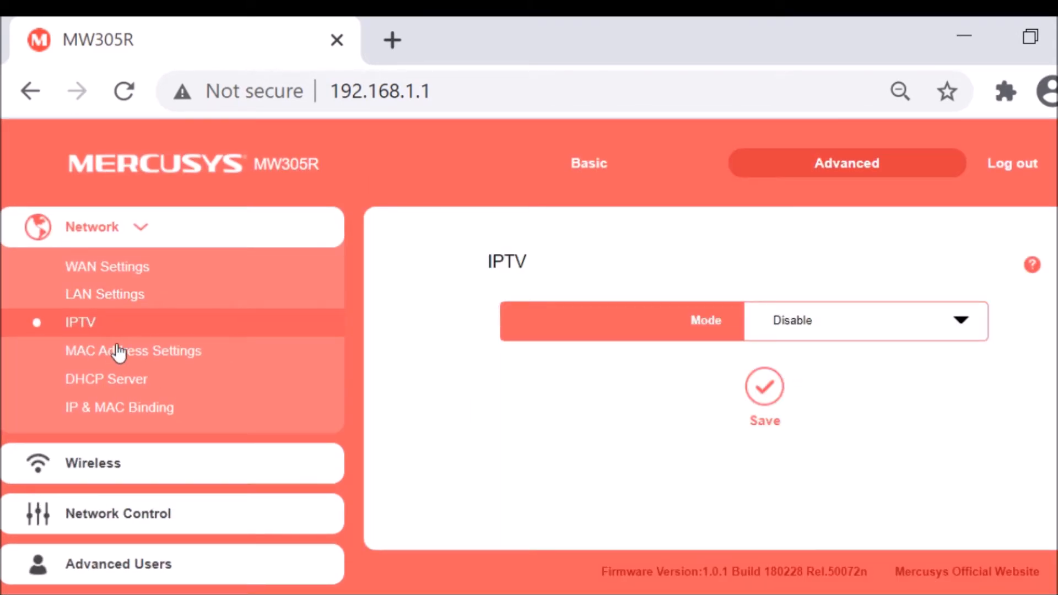
left_click(883, 332)
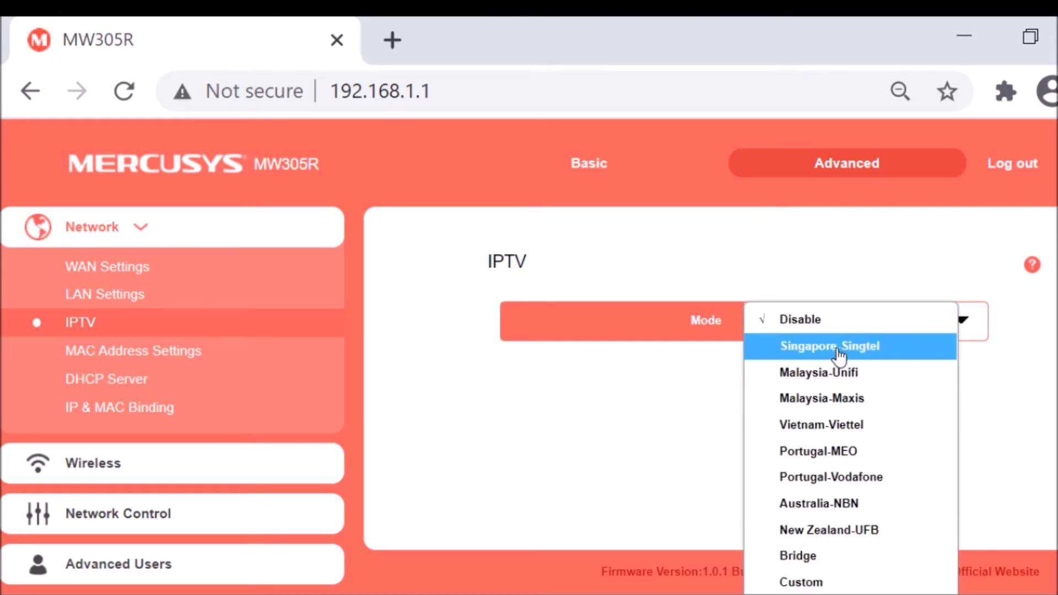
left_click(159, 357)
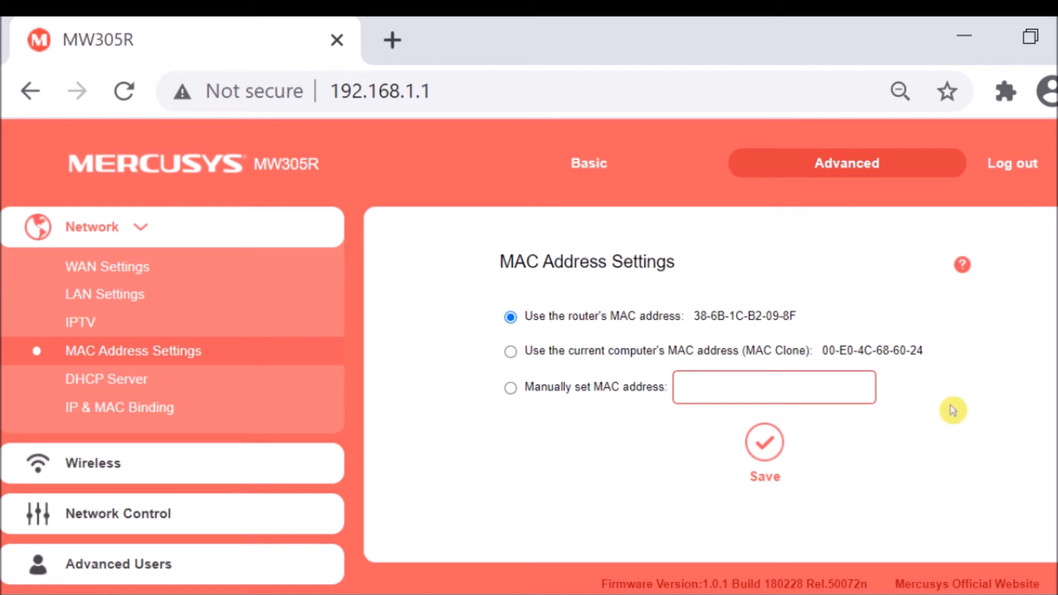
Open the DHCP Server settings and examine the address range, lease time, gateway and primary DNS fields.
left_click(110, 385)
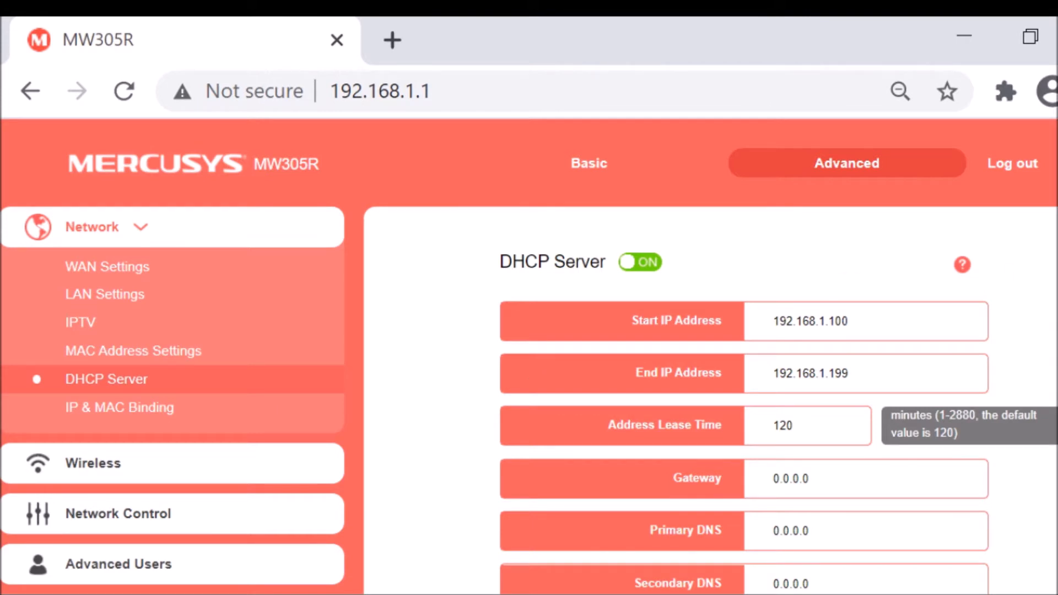
scroll(529, 357, "down", 2)
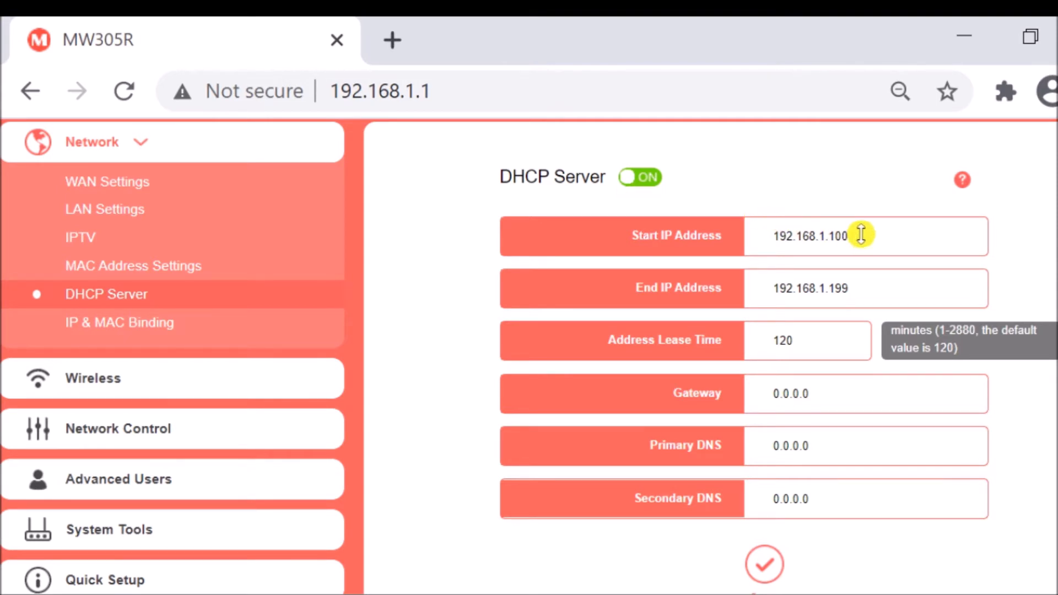
left_click_drag(878, 235, 785, 237)
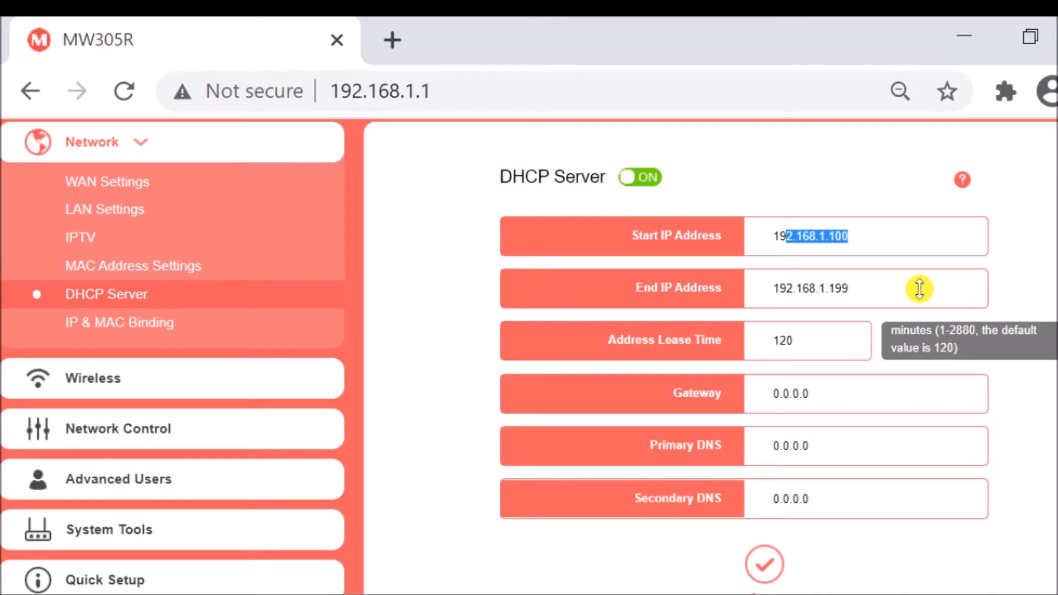
left_click(808, 342)
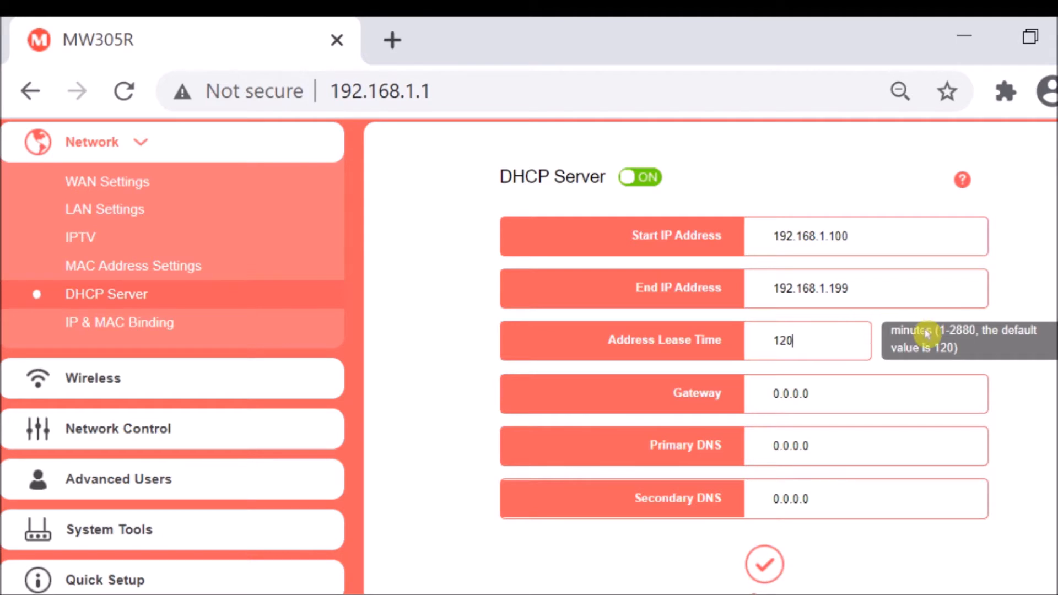
left_click_drag(830, 390, 618, 383)
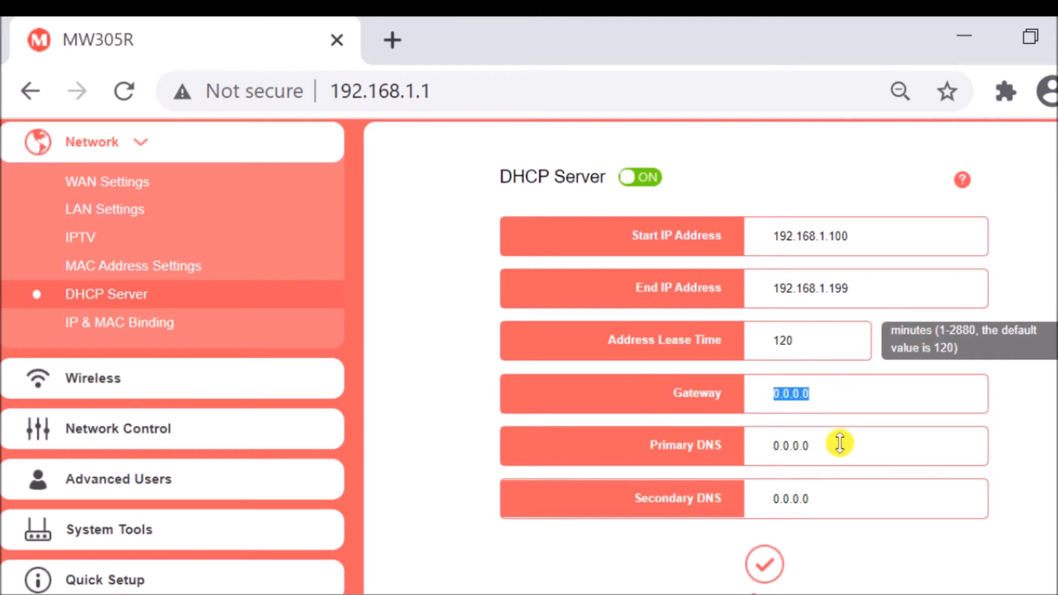
left_click_drag(843, 442, 705, 445)
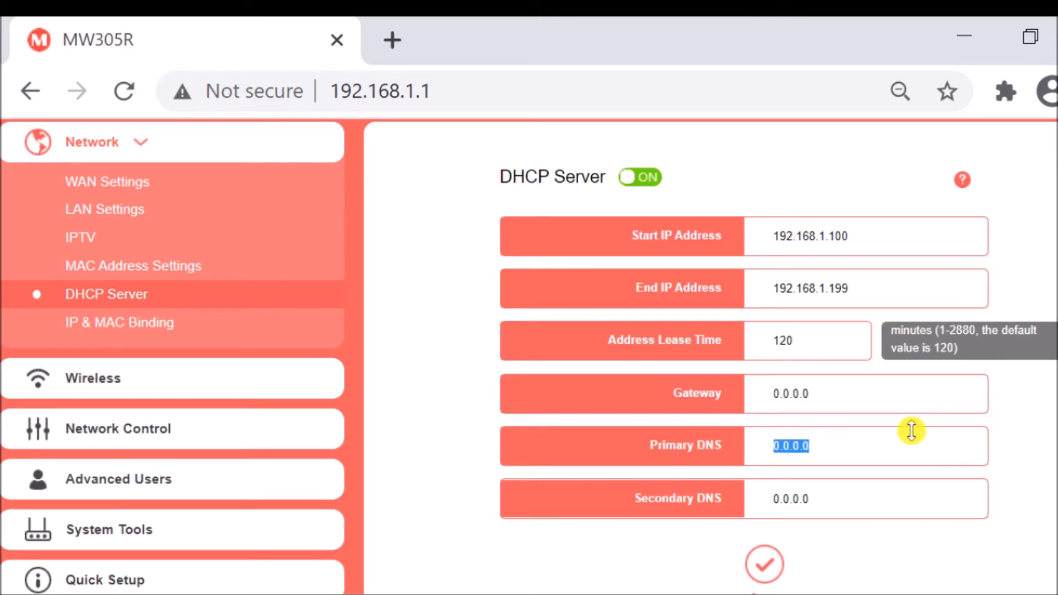
Enter 192.168.1.1 as the DHCP gateway, 8.8.8.8 as primary DNS and 9.9.9.9 as secondary DNS.
left_click_drag(876, 401, 683, 392)
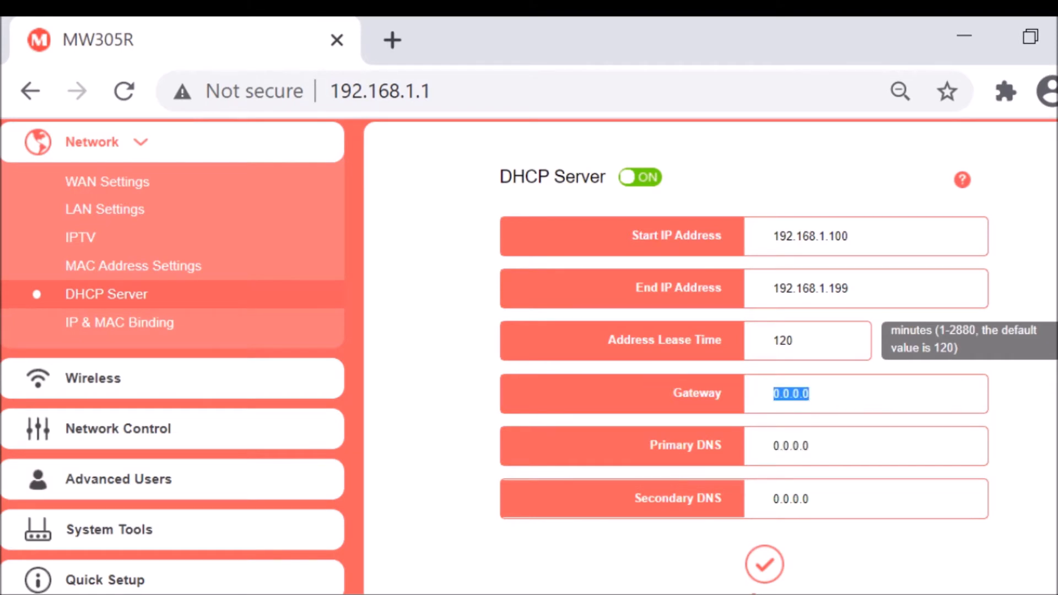
type("192.168.1.1")
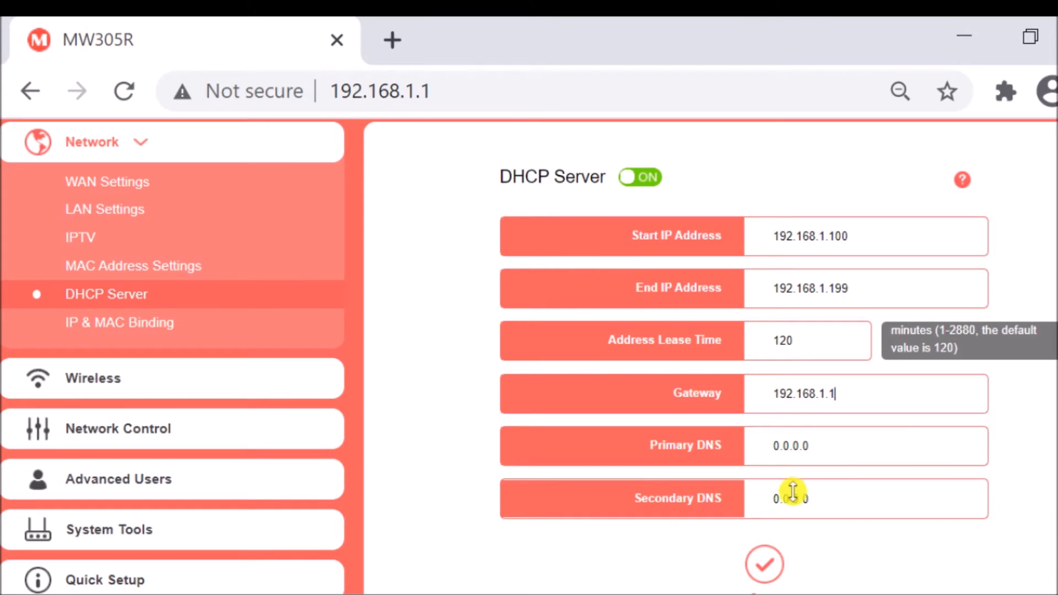
left_click_drag(826, 448, 652, 432)
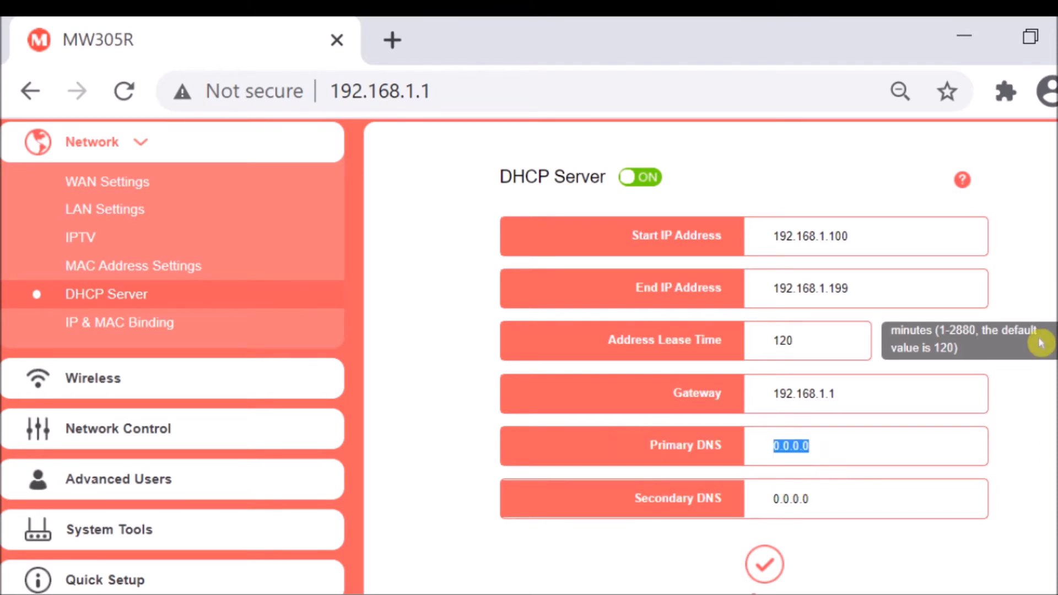
type("8.8.8.8")
key("Tab")
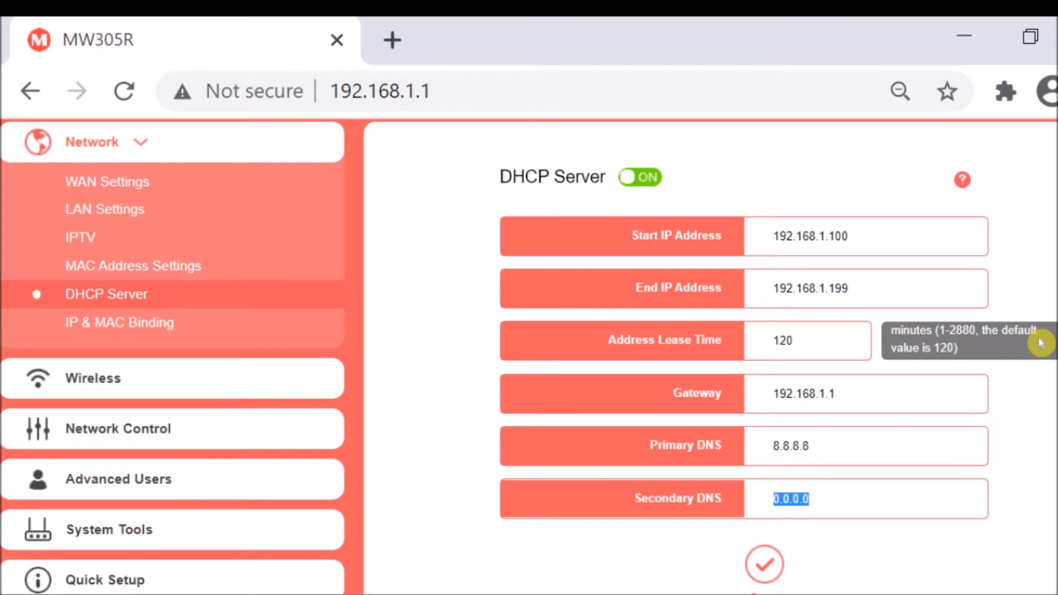
type("9.9.9.9")
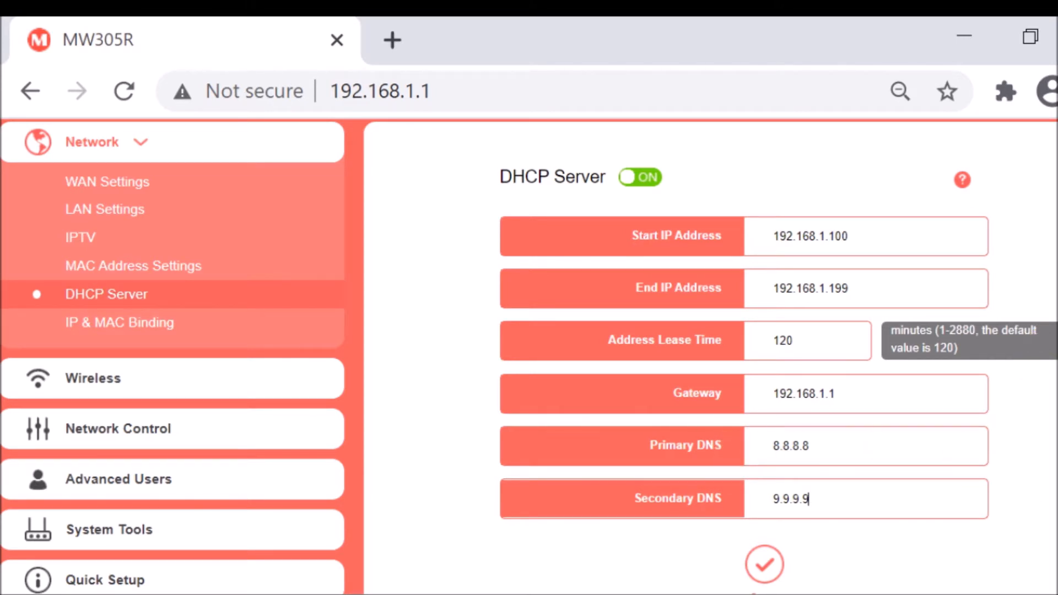
Review the entered DHCP Server values and the DHCP Equipment table on the same page.
scroll(529, 356, "down", 2)
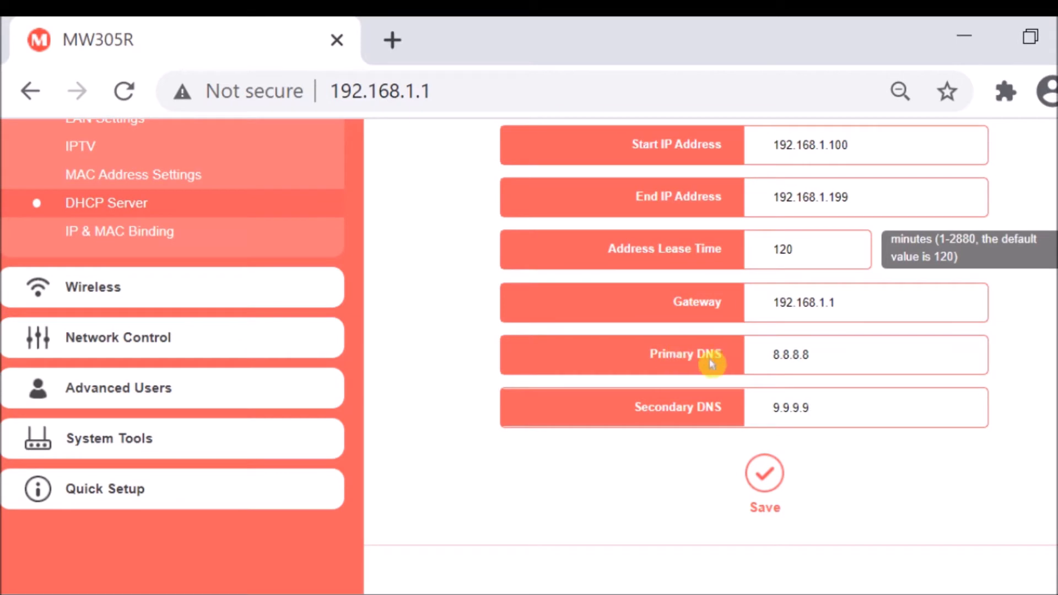
scroll(529, 358, "up", 2)
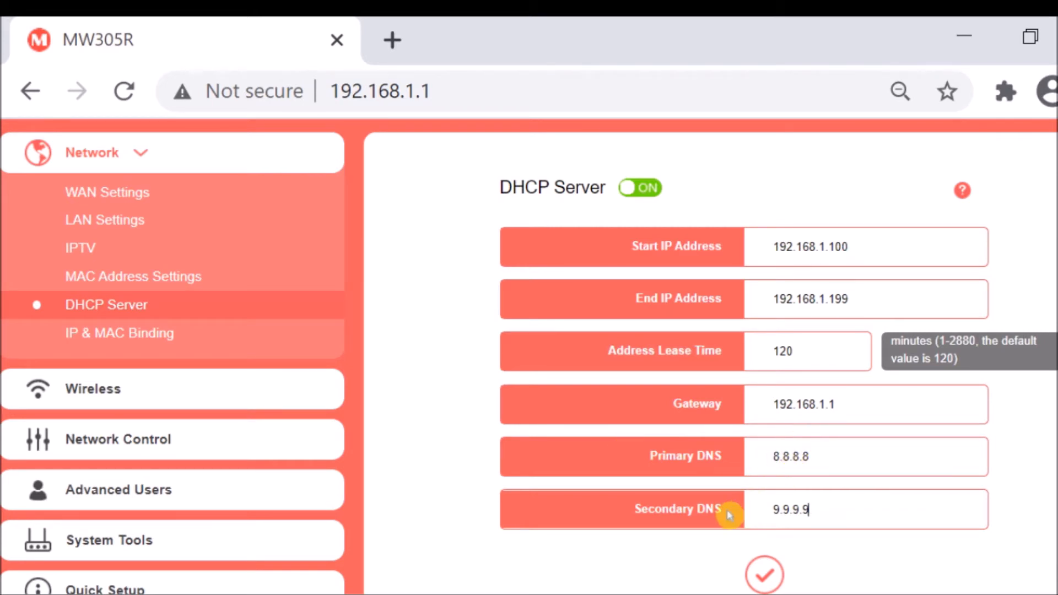
scroll(728, 515, "down", 3)
scroll(661, 507, "up", 3)
scroll(716, 512, "down", 3)
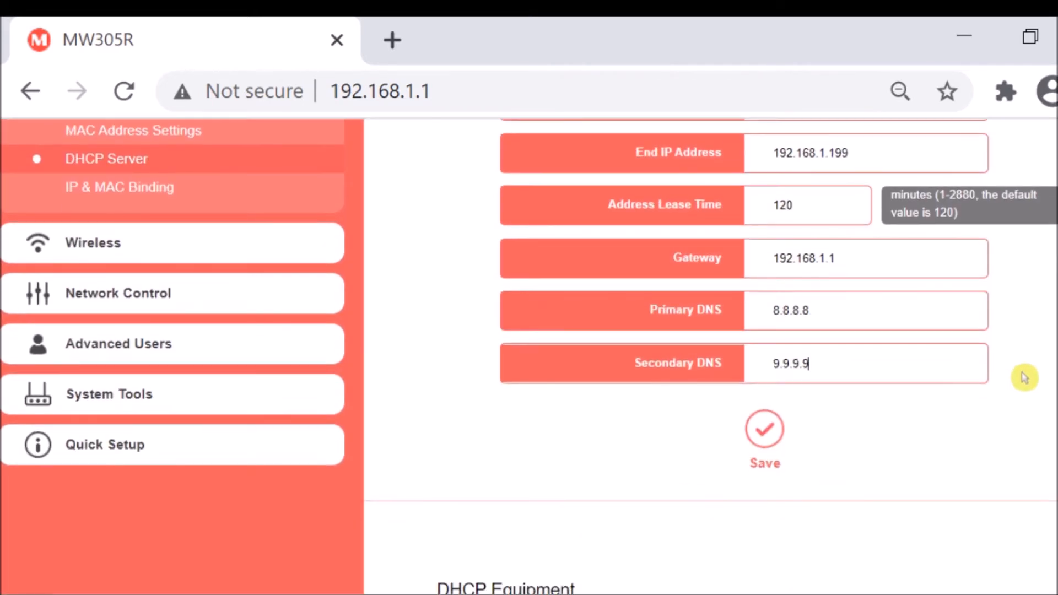
scroll(1016, 384, "down", 5)
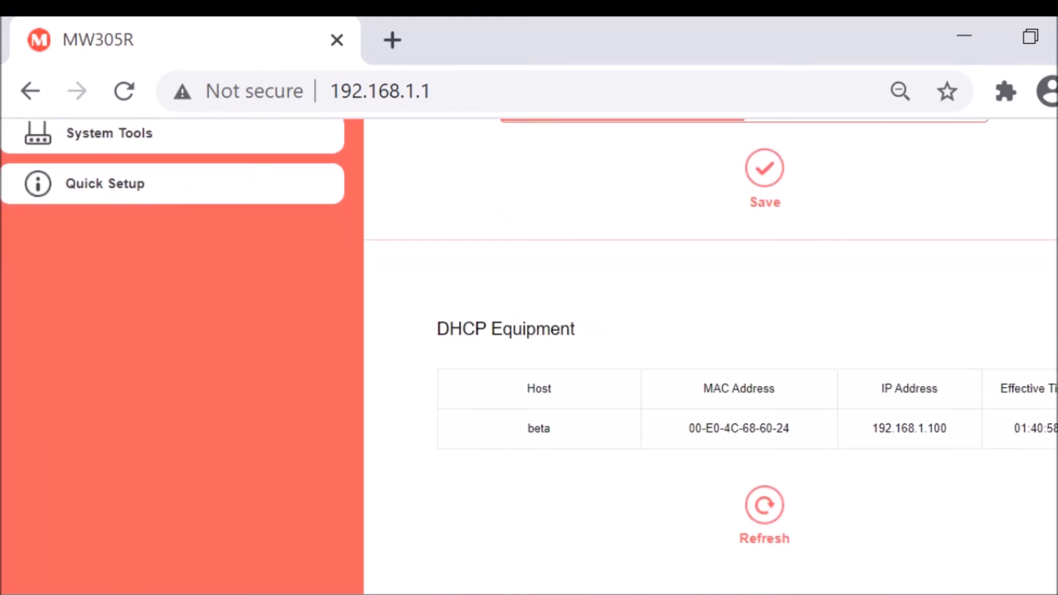
scroll(1047, 427, "up", 1)
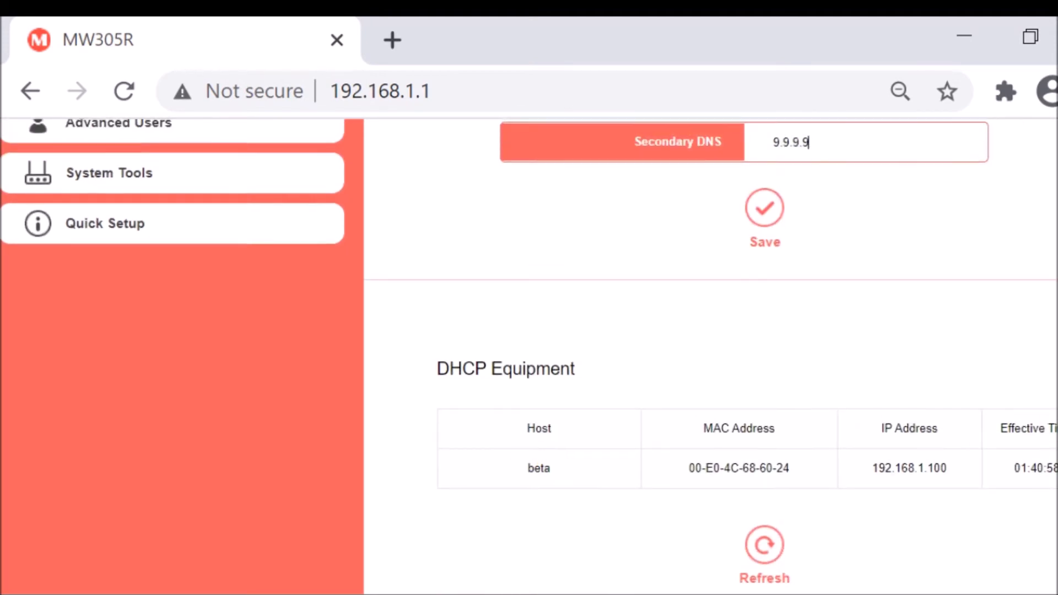
scroll(1046, 386, "up", 7)
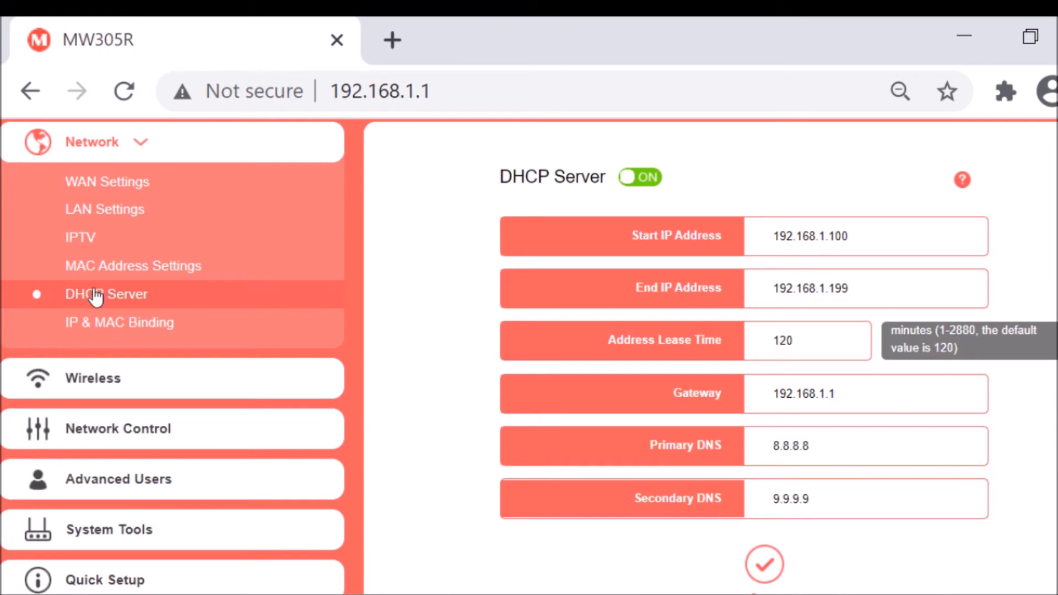
Review the IP & MAC Binding page and reopen the LAN Settings.
left_click(102, 322)
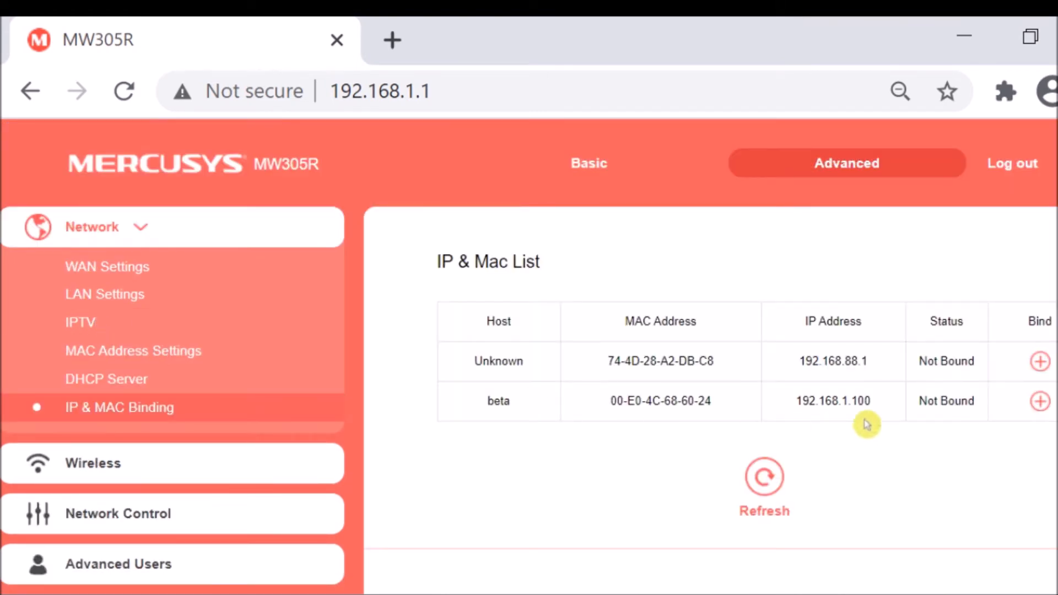
scroll(528, 358, "down", 2)
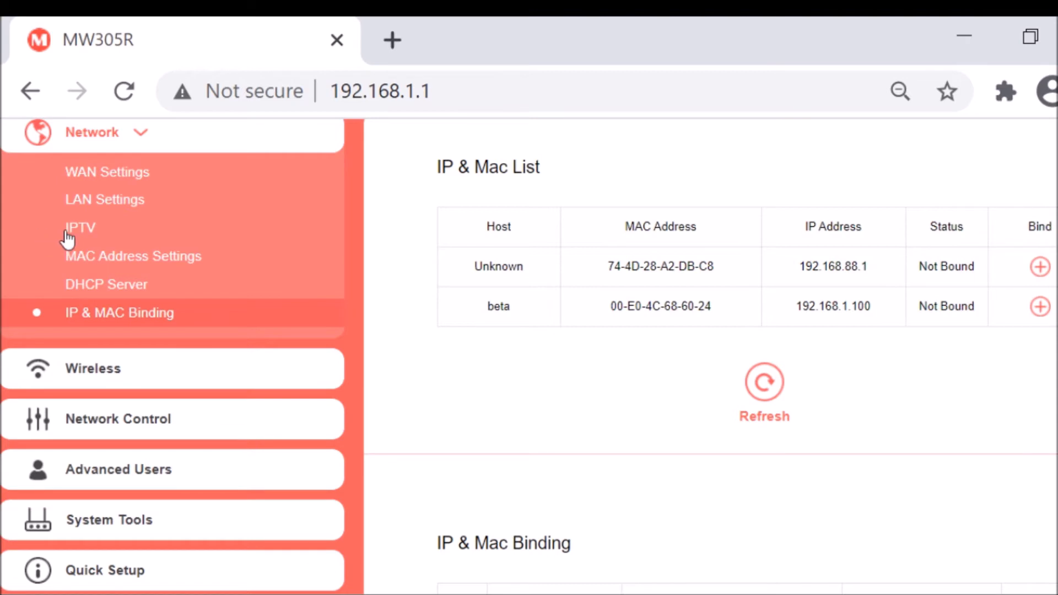
left_click(98, 200)
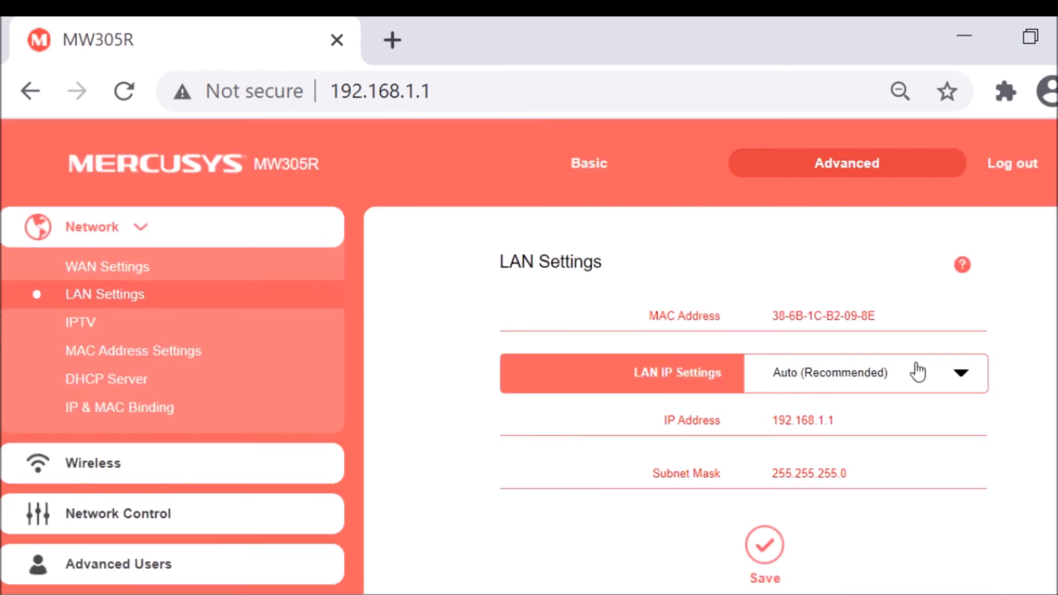
Reopen the DHCP Server page and check its address, gateway and DNS settings.
left_click(113, 379)
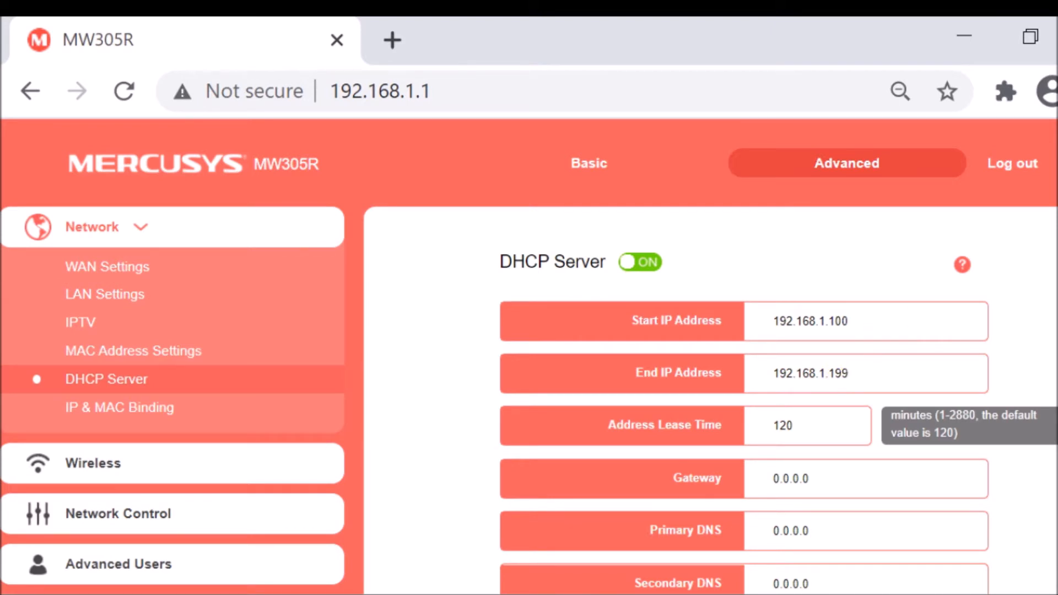
scroll(705, 353, "down", 3)
scroll(3, 198, "up", 4)
scroll(529, 356, "down", 1)
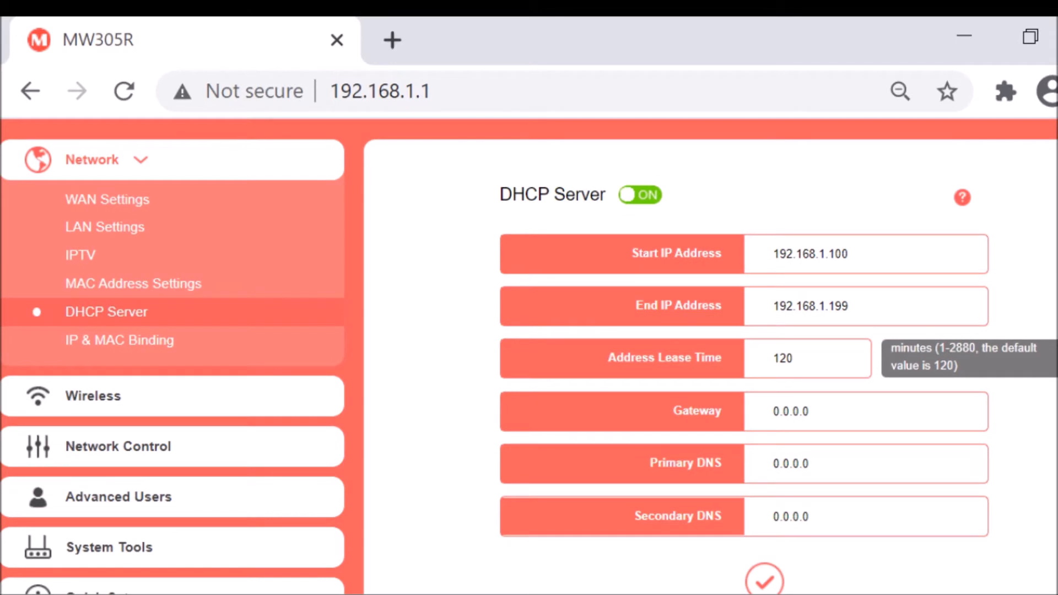
scroll(529, 356, "down", 1)
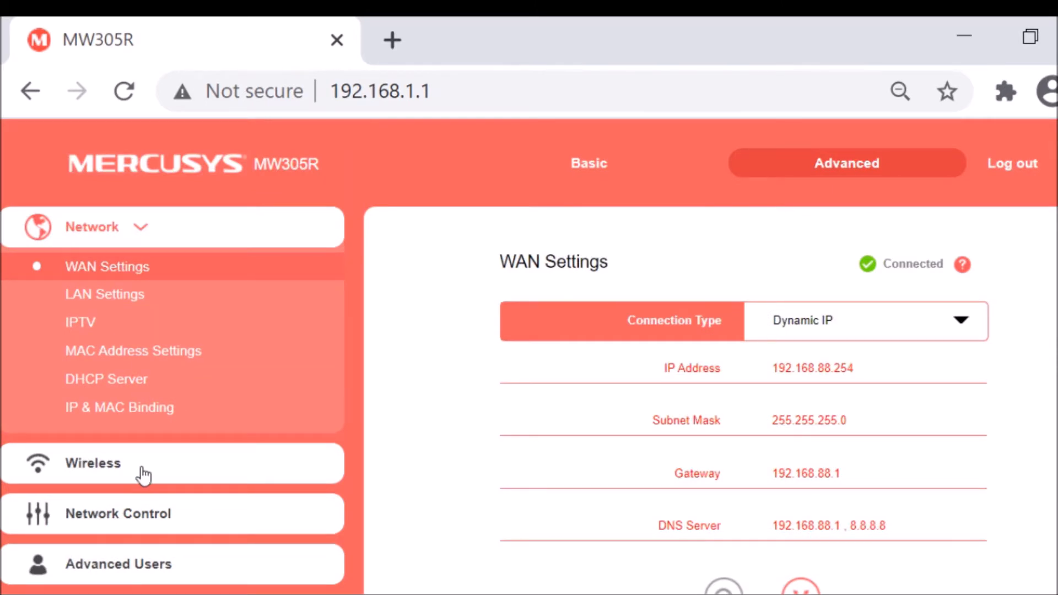
View the wireless Host Network settings and open the WDS Bridging page.
left_click(144, 475)
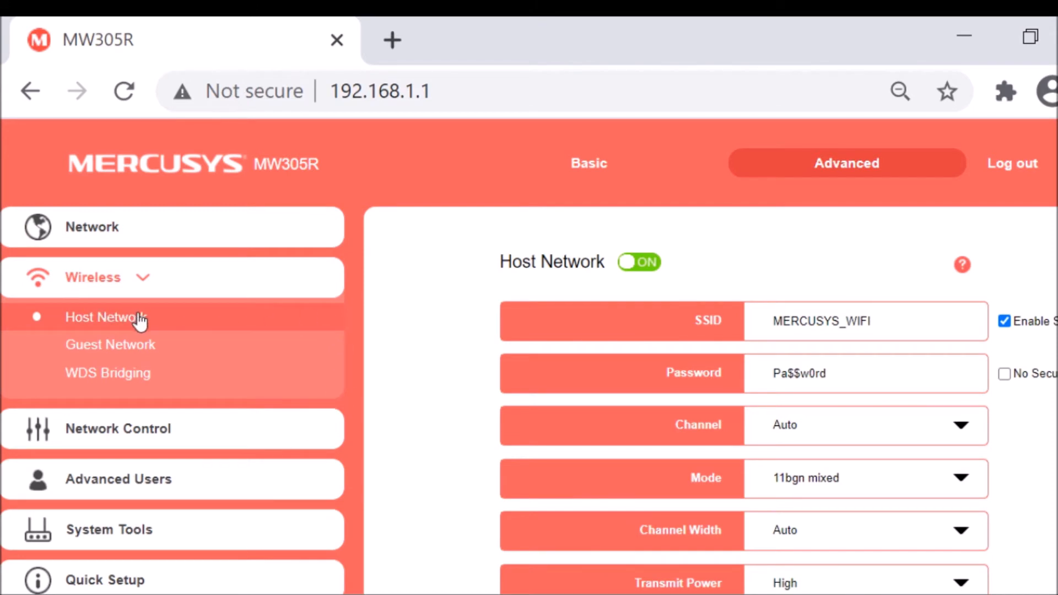
left_click(100, 380)
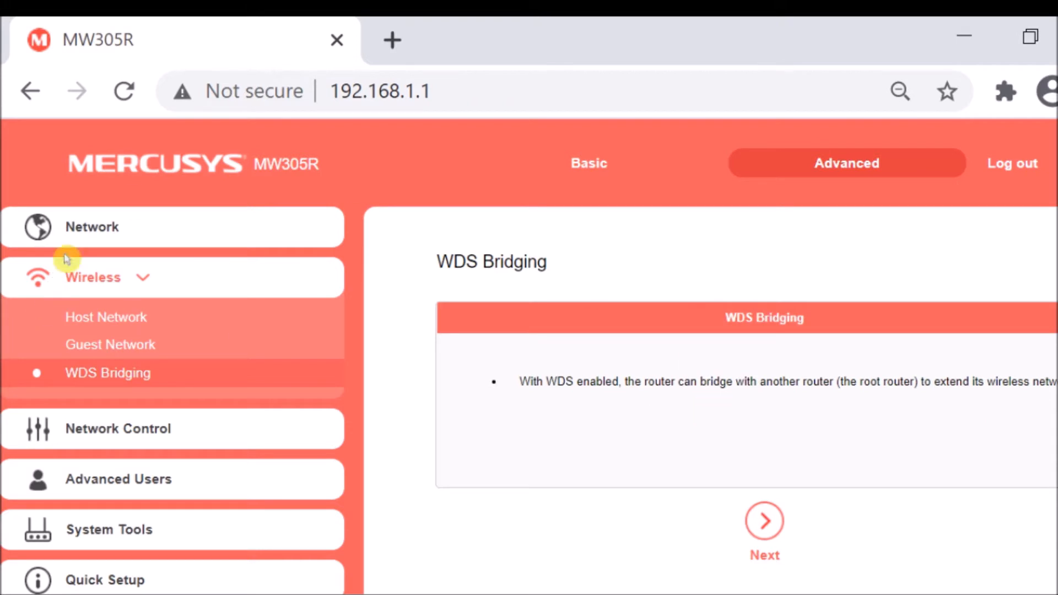
Reopen the wireless Host Network page and review its SSID, password and security settings.
left_click(105, 325)
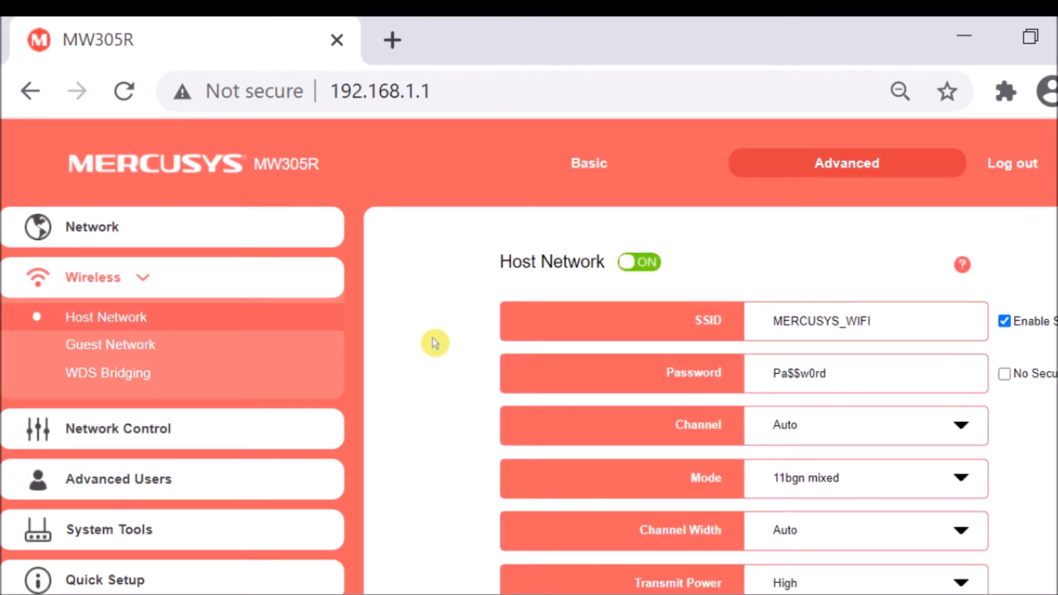
scroll(436, 344, "down", 3)
scroll(436, 345, "up", 3)
scroll(436, 344, "down", 3)
scroll(437, 345, "up", 3)
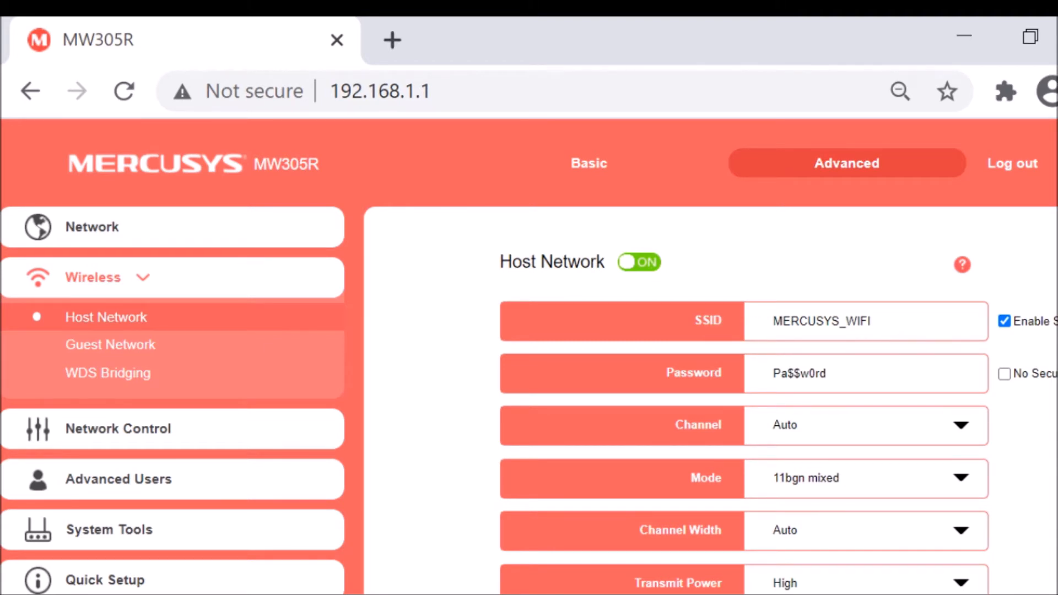
scroll(529, 371, "right", 2)
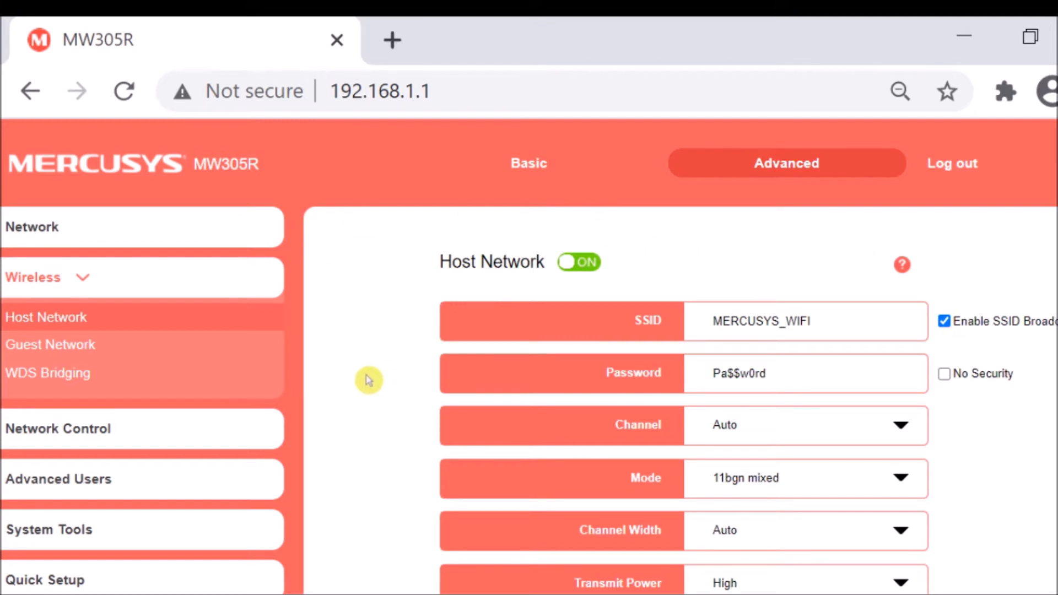
scroll(350, 383, "down", 3)
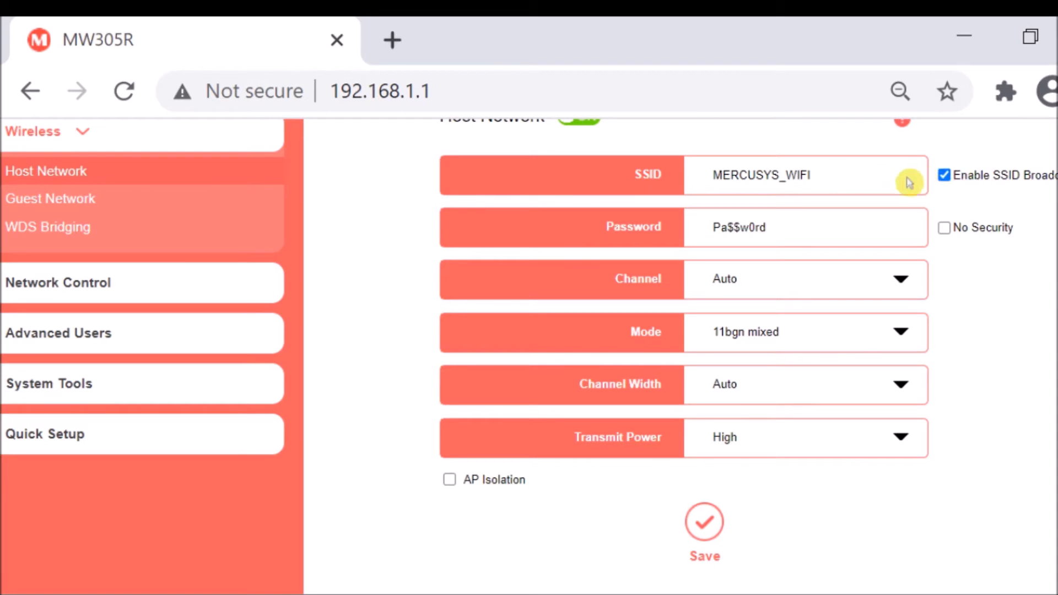
left_click_drag(791, 226, 621, 234)
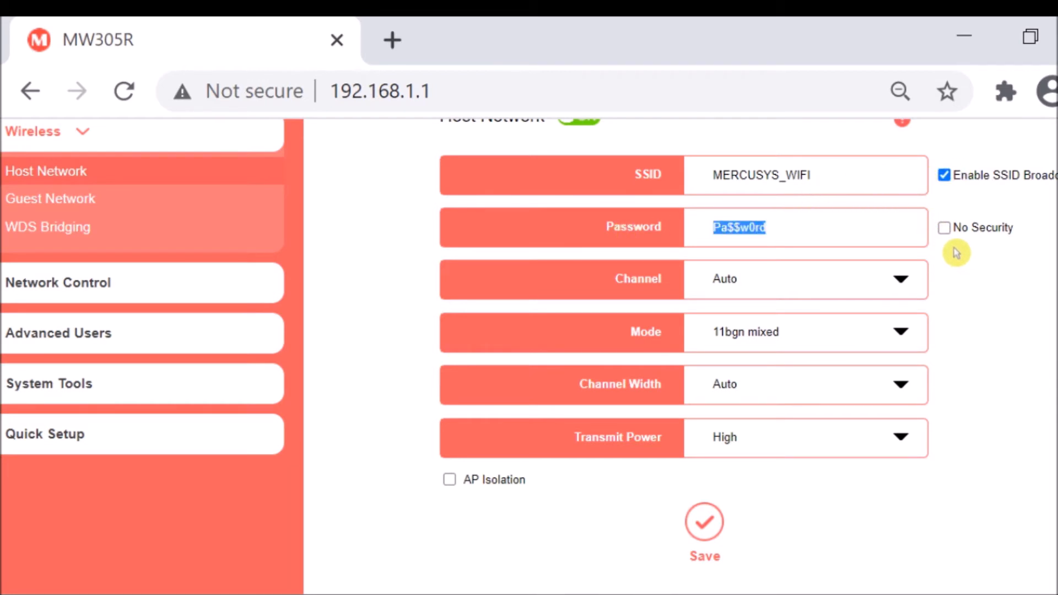
left_click(389, 266)
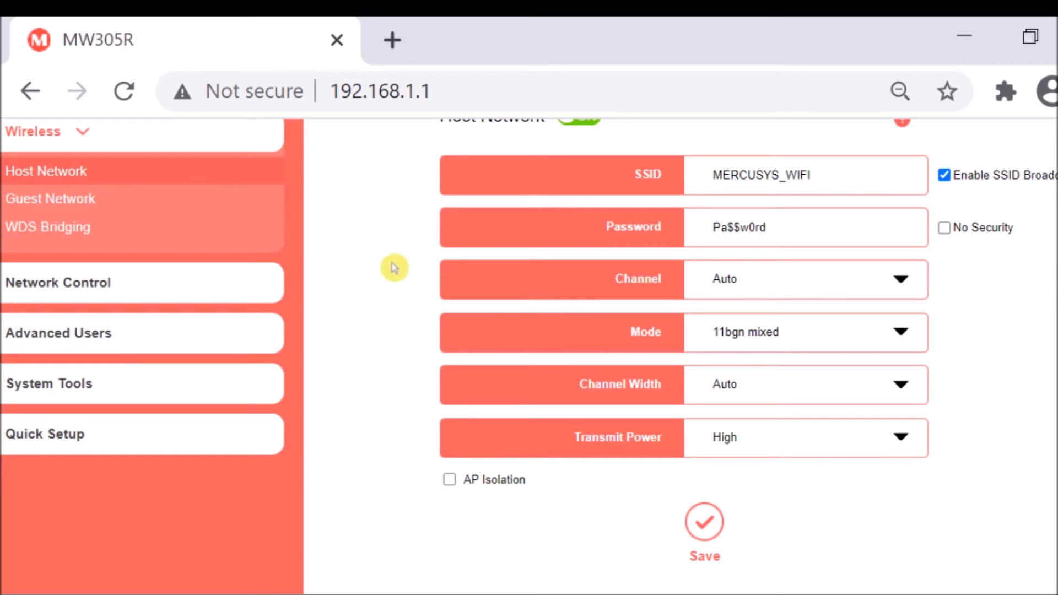
Examine the available Channel and Mode options of the host network.
left_click(863, 286)
scroll(887, 468, "down", 2)
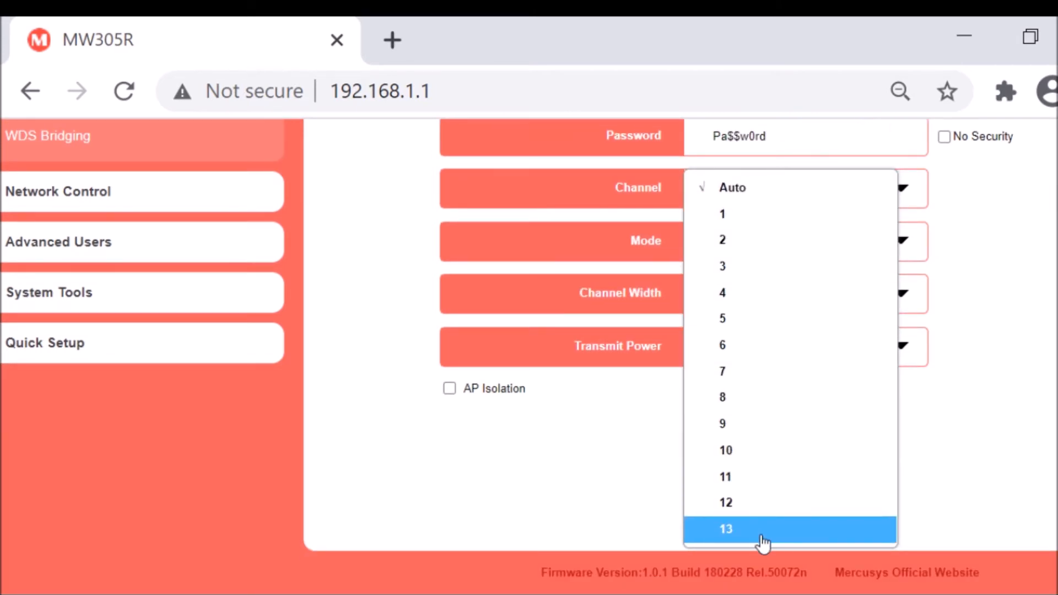
left_click(382, 217)
scroll(405, 296, "up", 4)
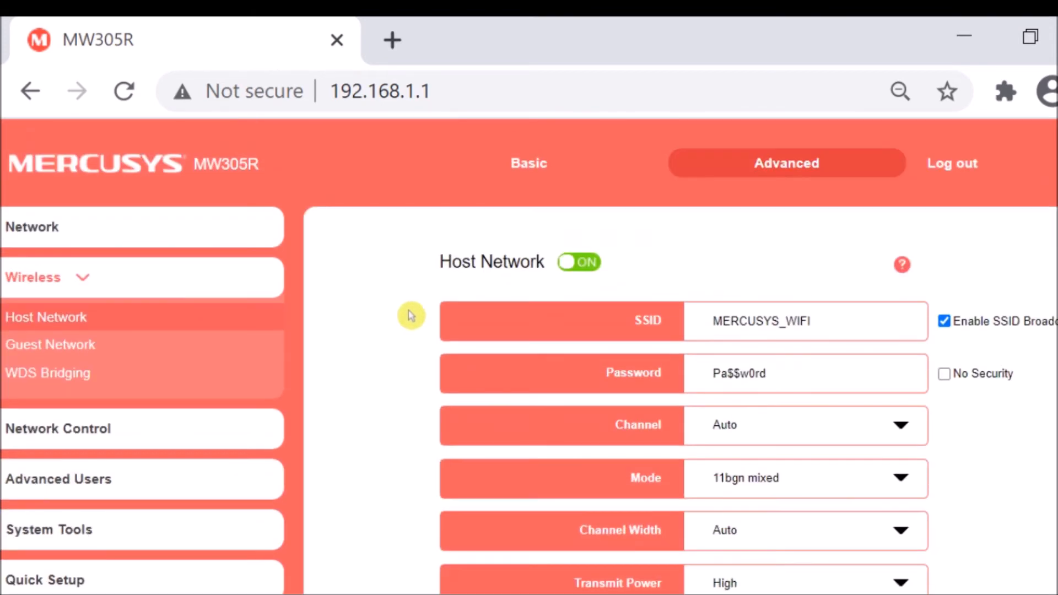
scroll(348, 425, "down", 4)
scroll(347, 424, "up", 4)
scroll(350, 425, "down", 4)
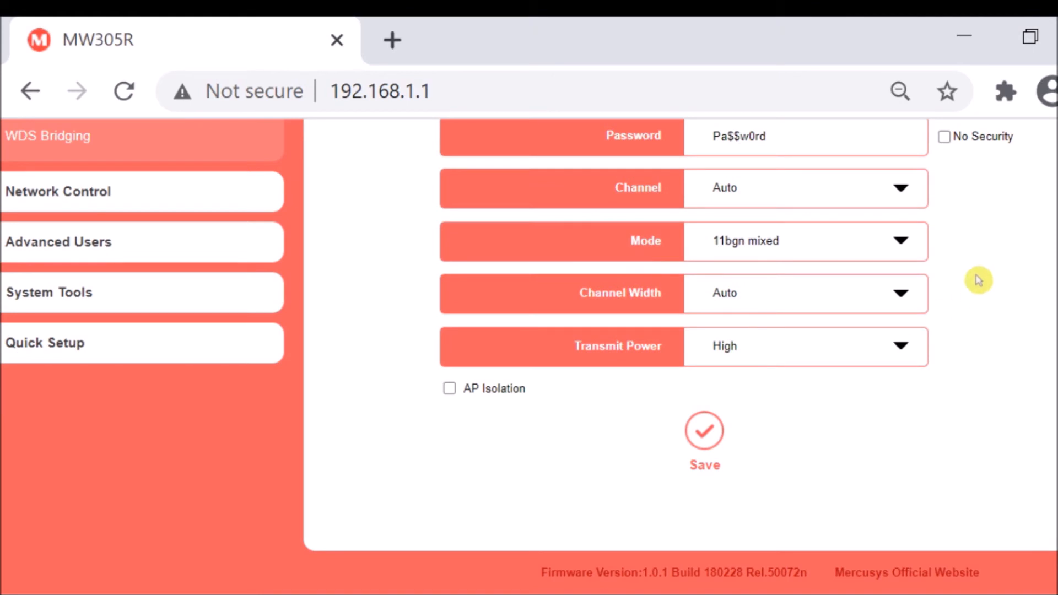
left_click(890, 253)
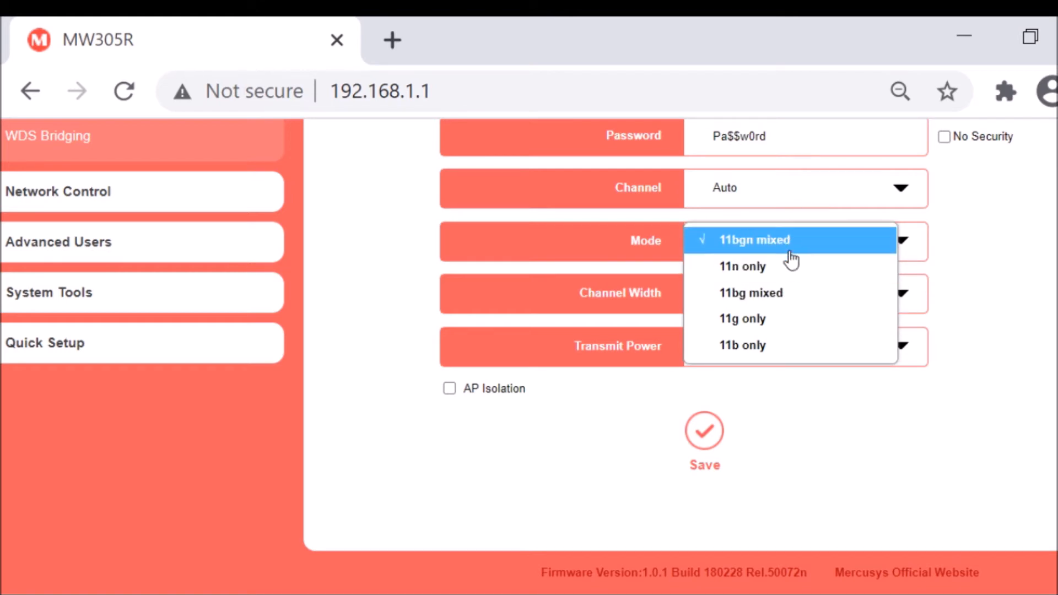
left_click(1009, 249)
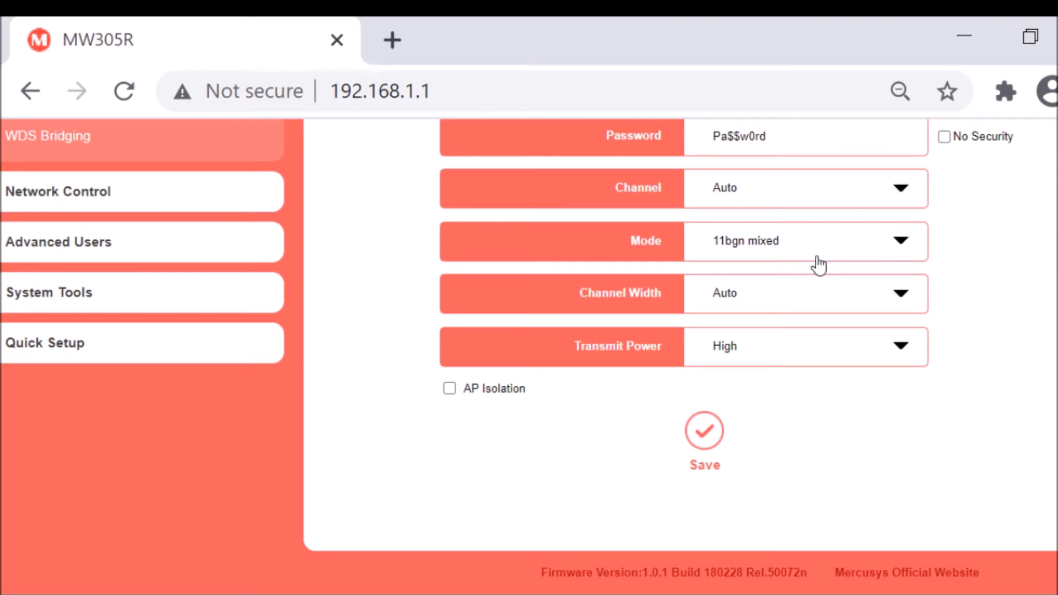
Examine the available Channel Width and Transmit Power options of the host network.
left_click(831, 298)
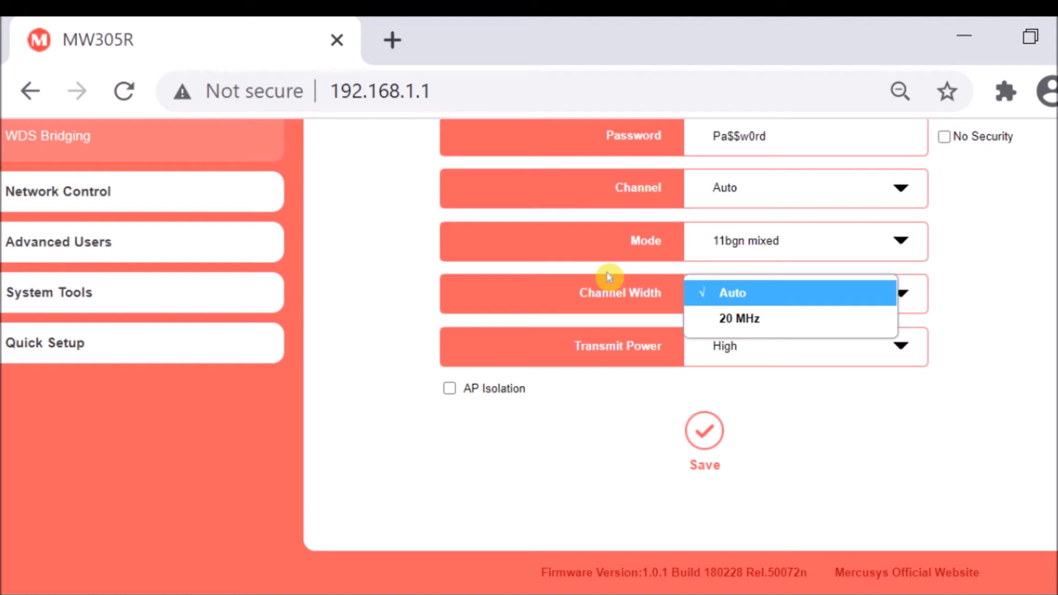
left_click(1031, 284)
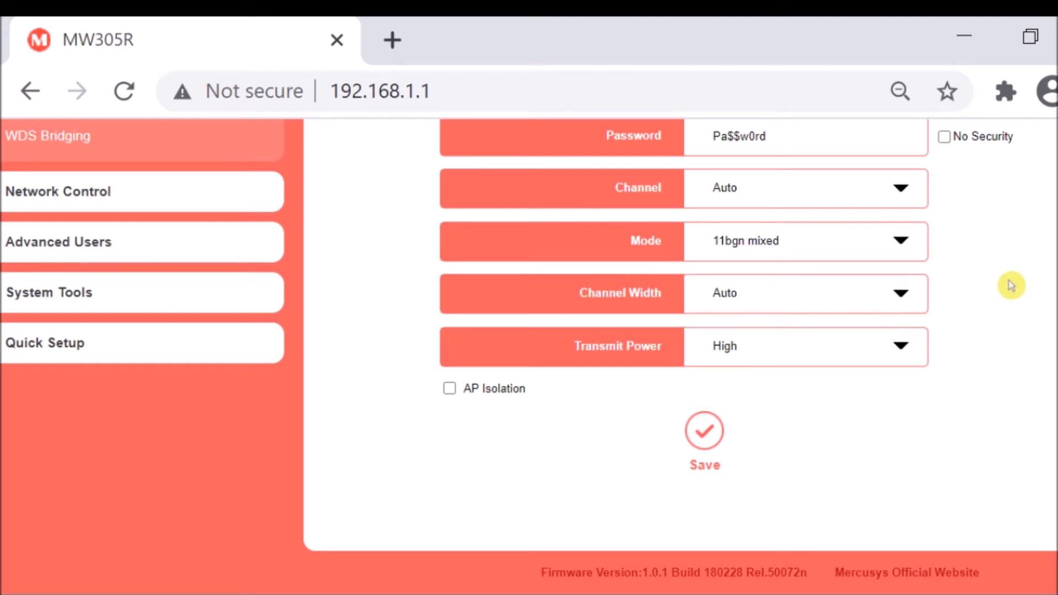
left_click(854, 296)
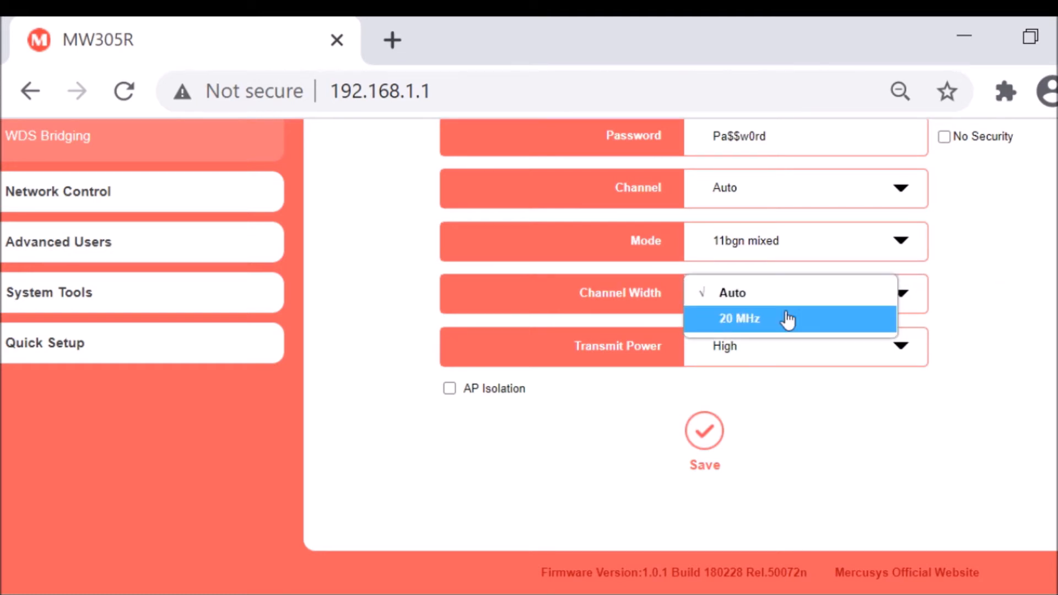
left_click(1030, 330)
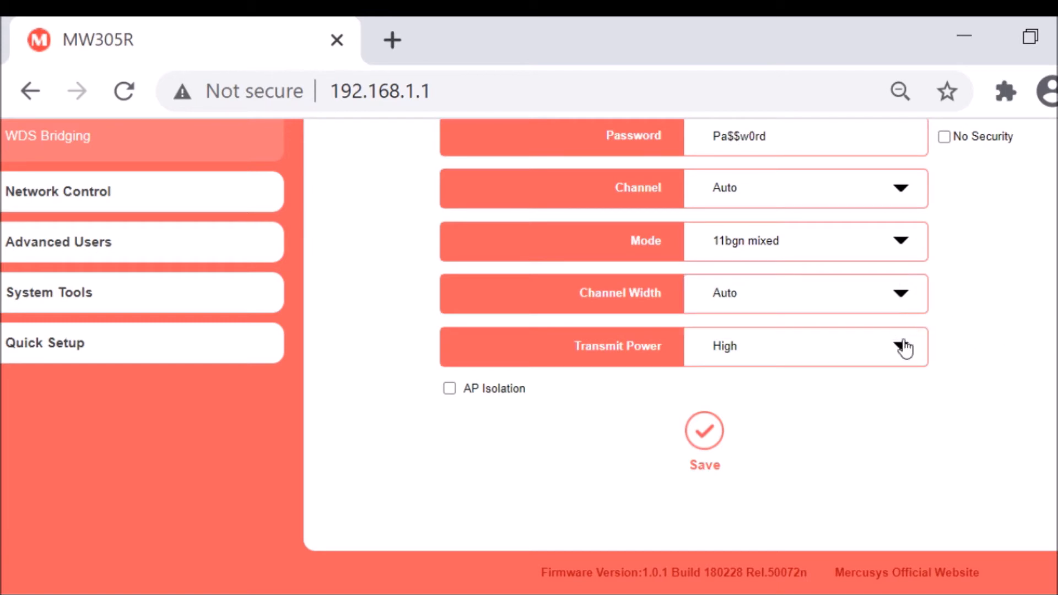
left_click(866, 354)
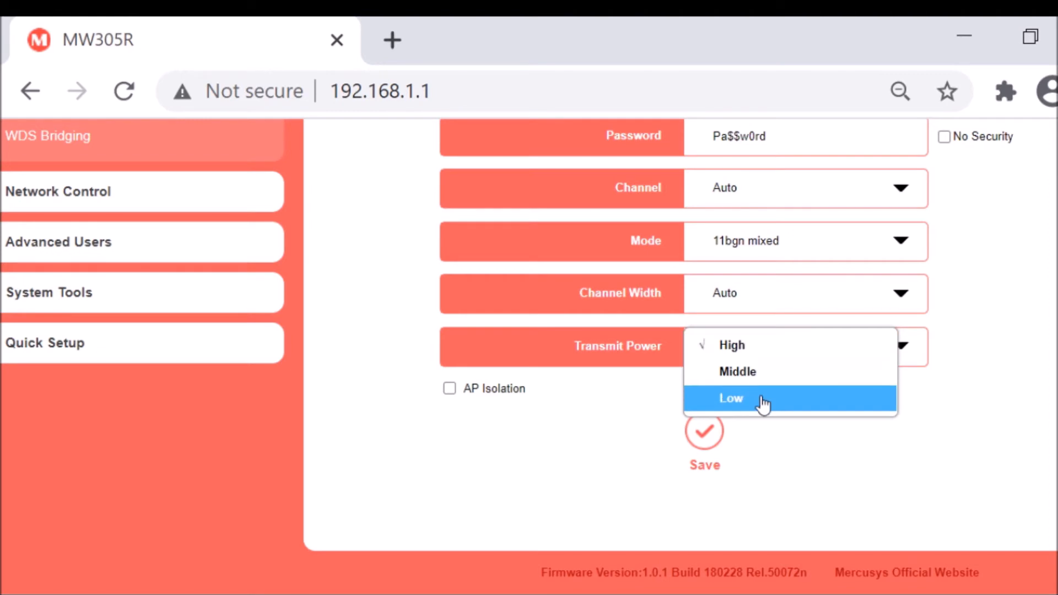
left_click(999, 351)
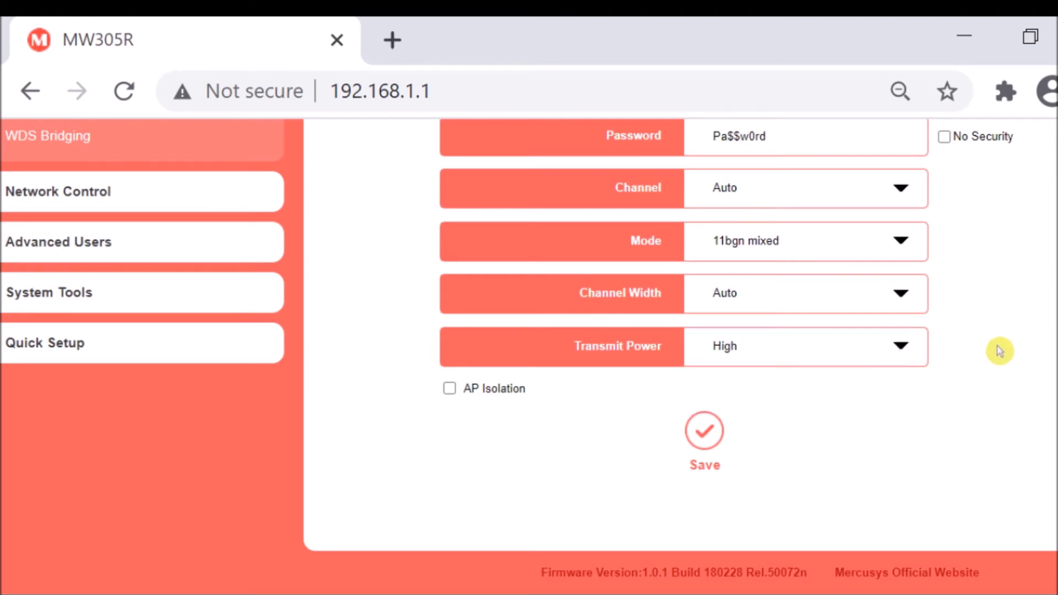
left_click(901, 345)
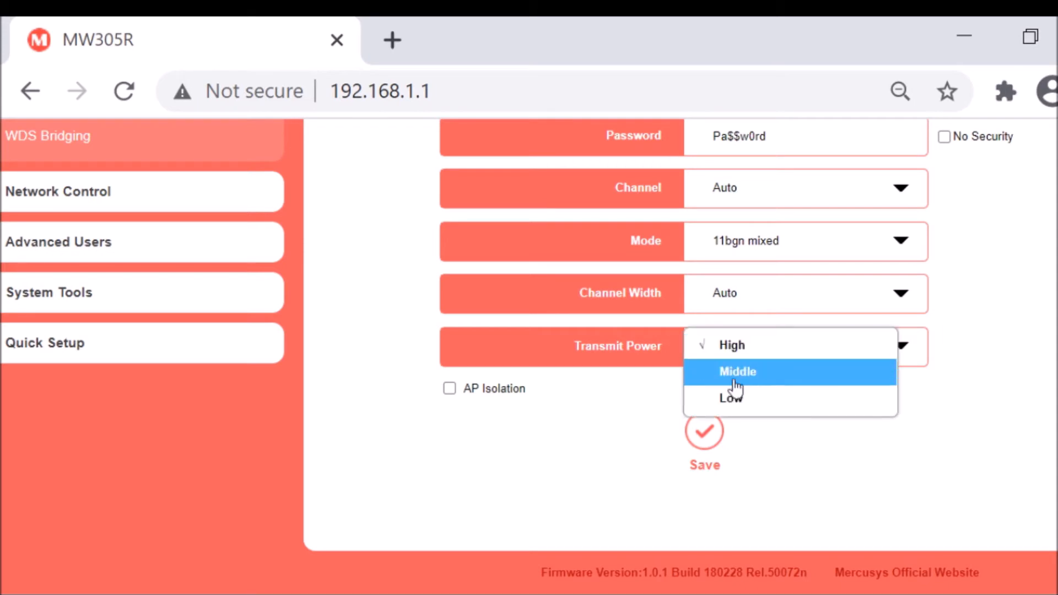
left_click(1022, 332)
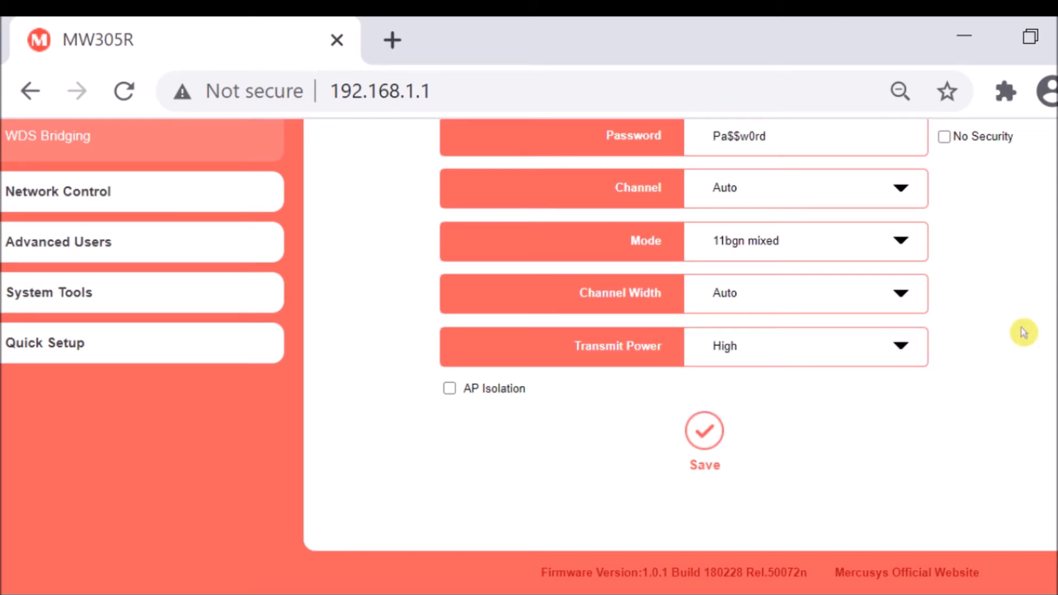
Review the AP Isolation option together with the rest of the Host Network settings.
left_click(485, 517)
scroll(485, 517, "up", 4)
scroll(472, 522, "down", 4)
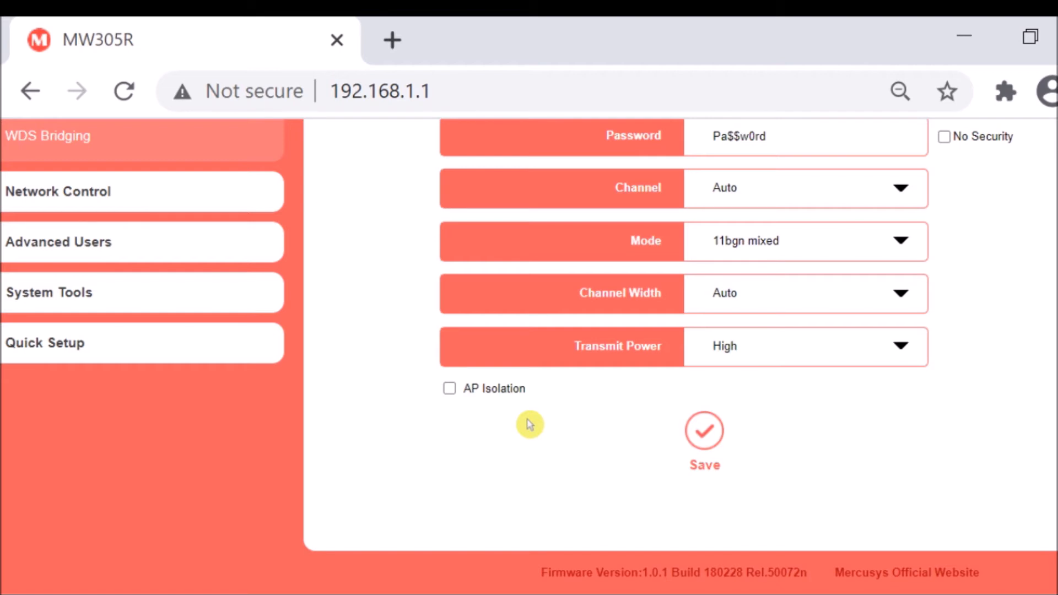
scroll(529, 427, "up", 3)
scroll(531, 432, "down", 3)
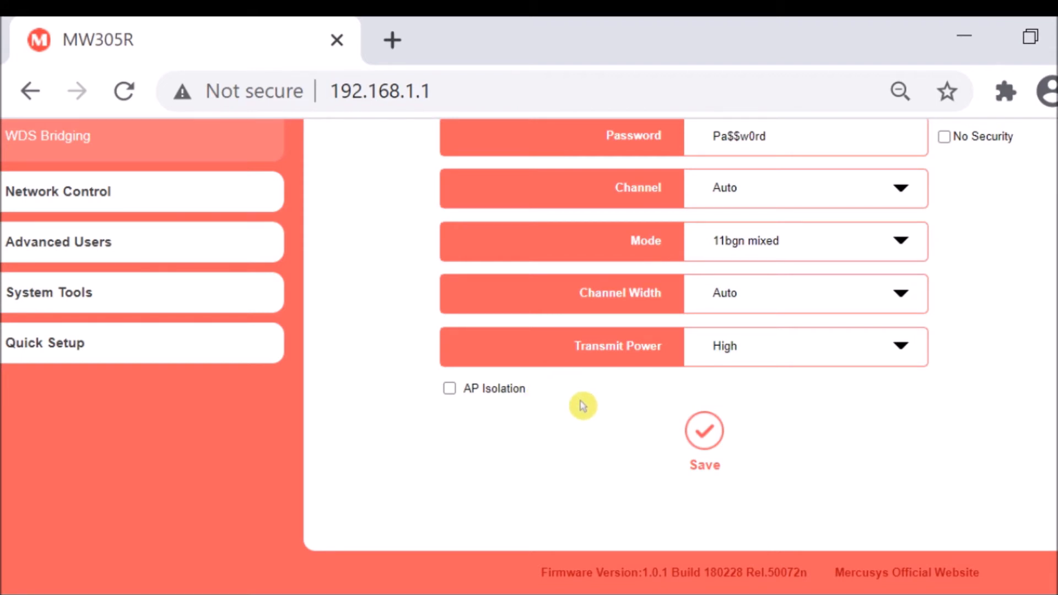
scroll(565, 420, "up", 3)
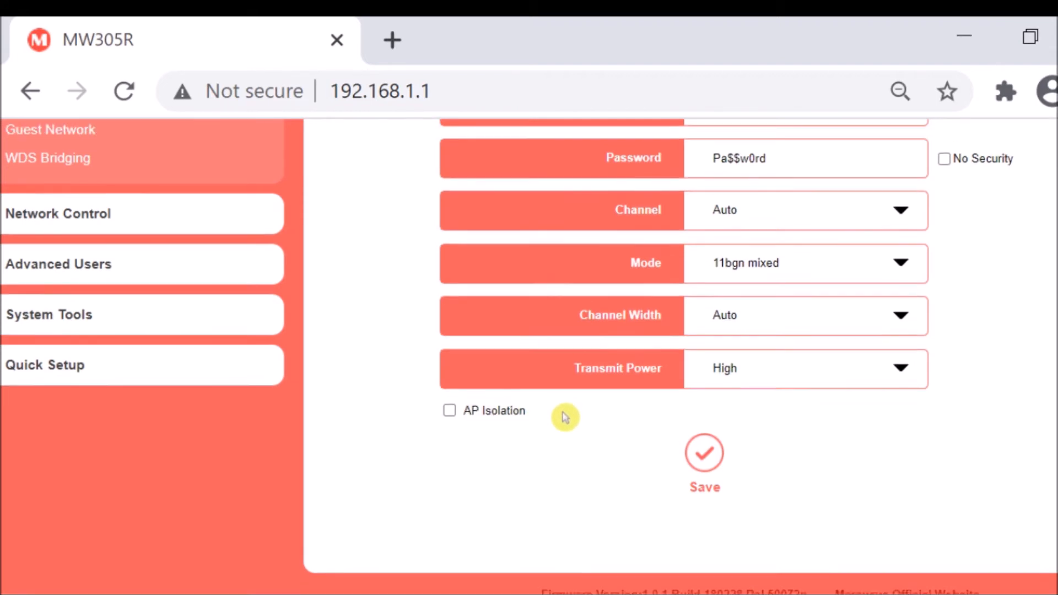
scroll(566, 425, "down", 3)
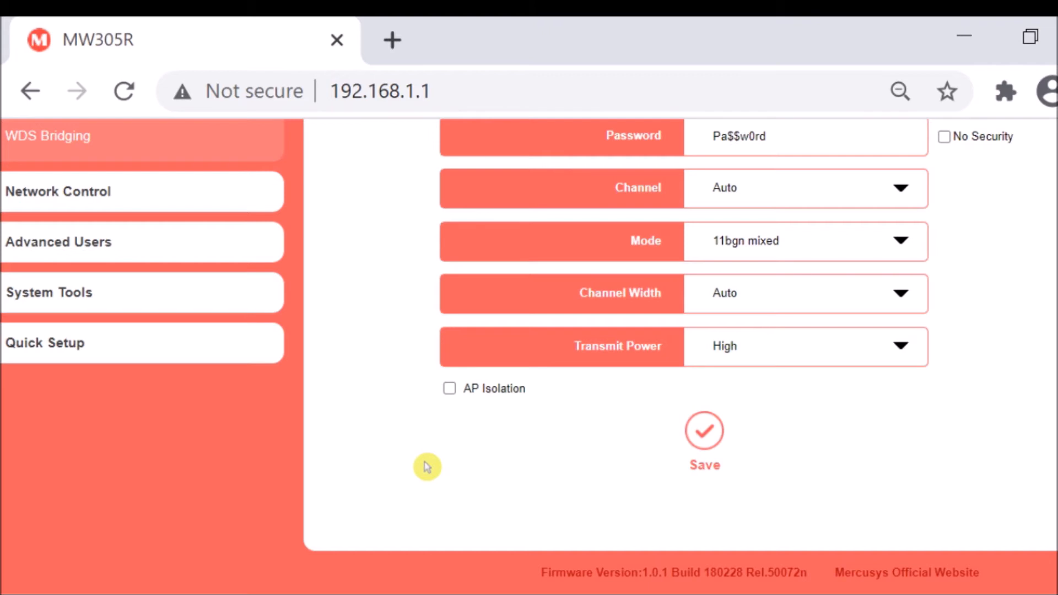
scroll(427, 468, "up", 3)
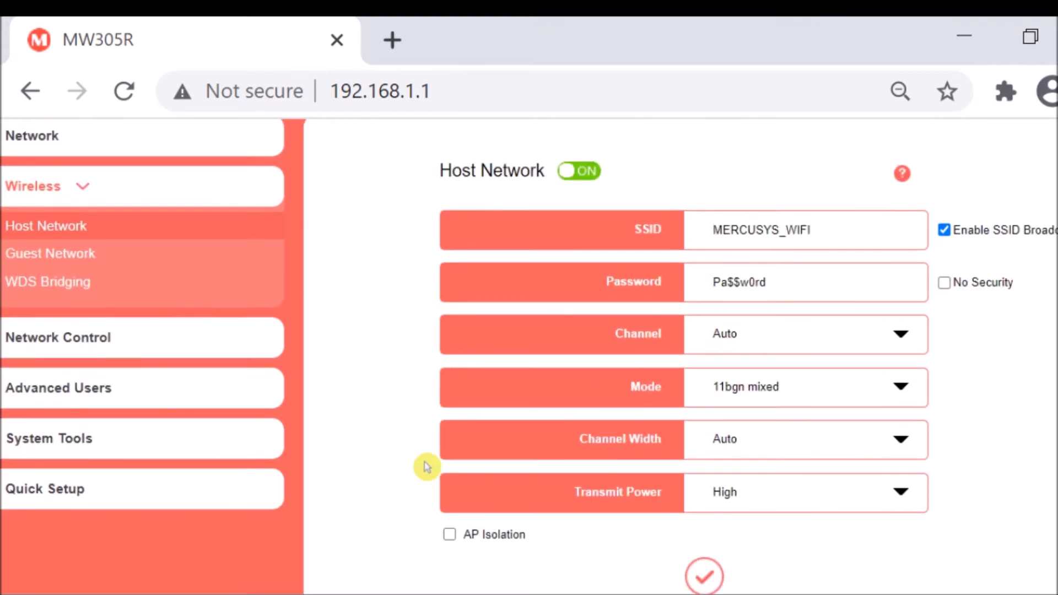
scroll(426, 467, "down", 3)
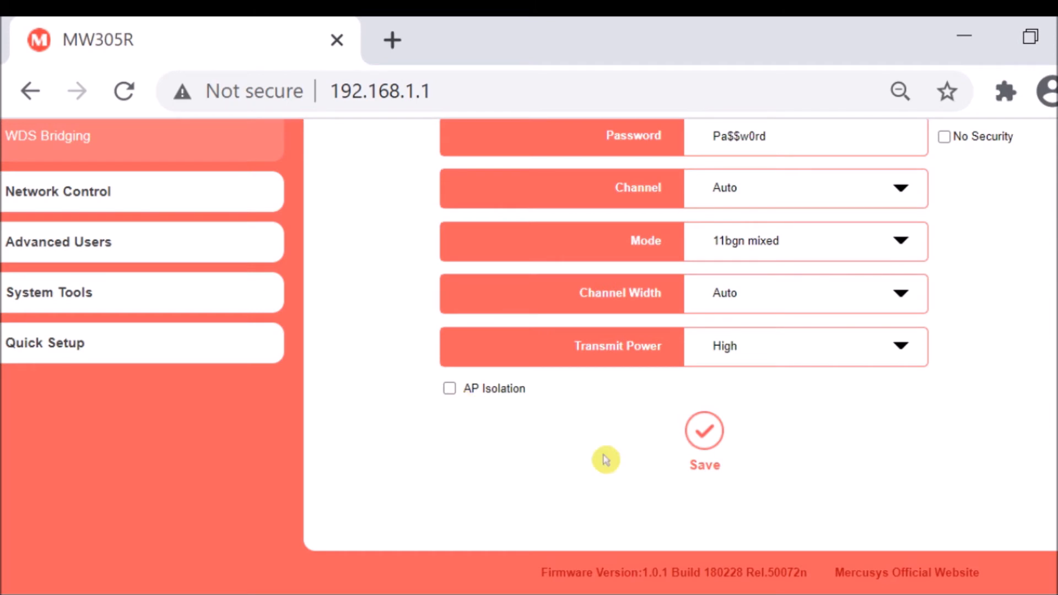
scroll(831, 472, "up", 3)
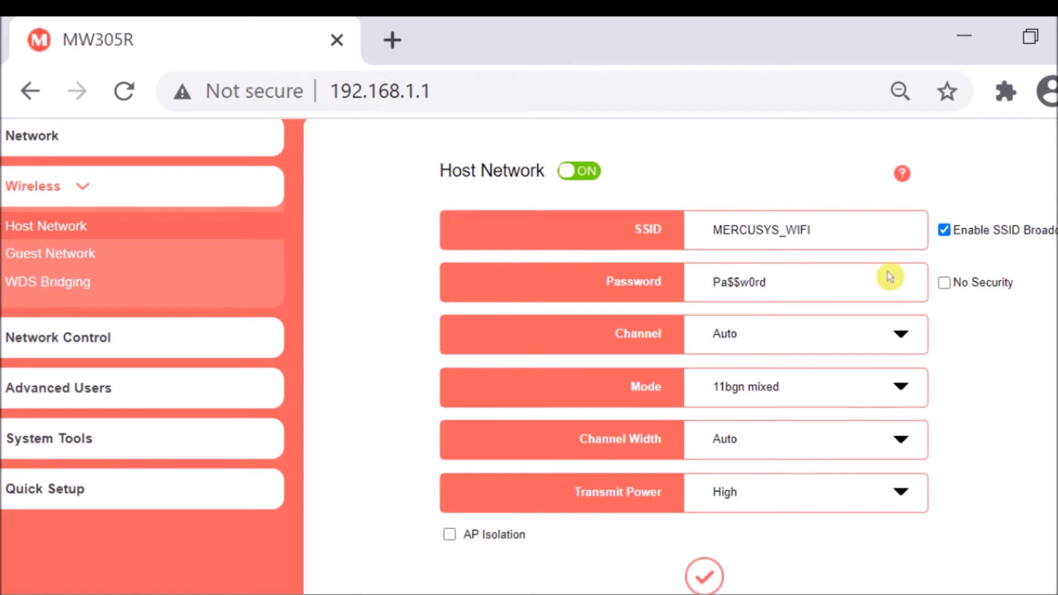
scroll(773, 472, "down", 1)
scroll(773, 472, "down", 3)
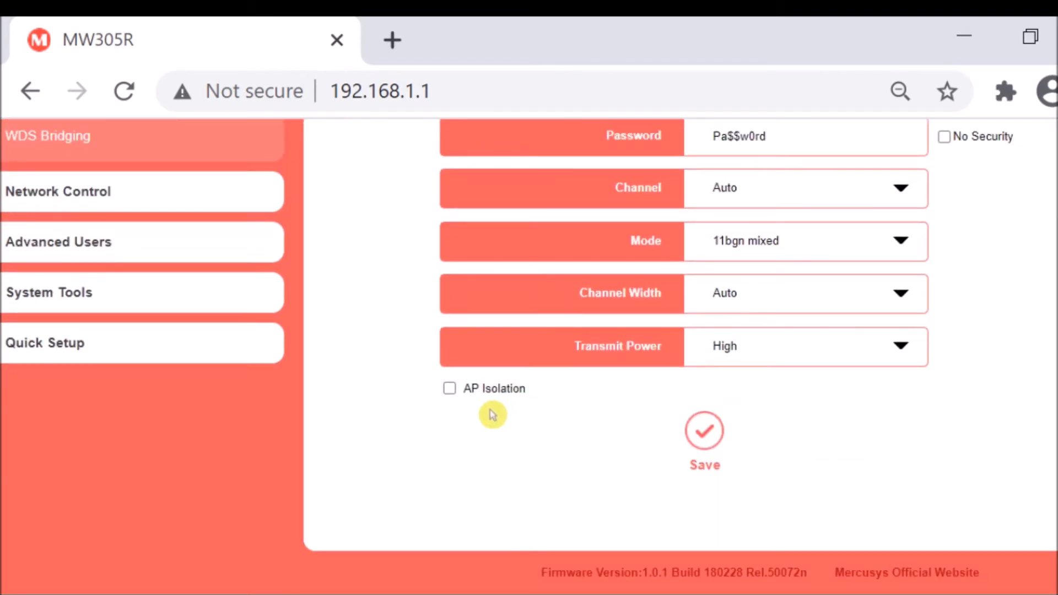
scroll(910, 399, "up", 3)
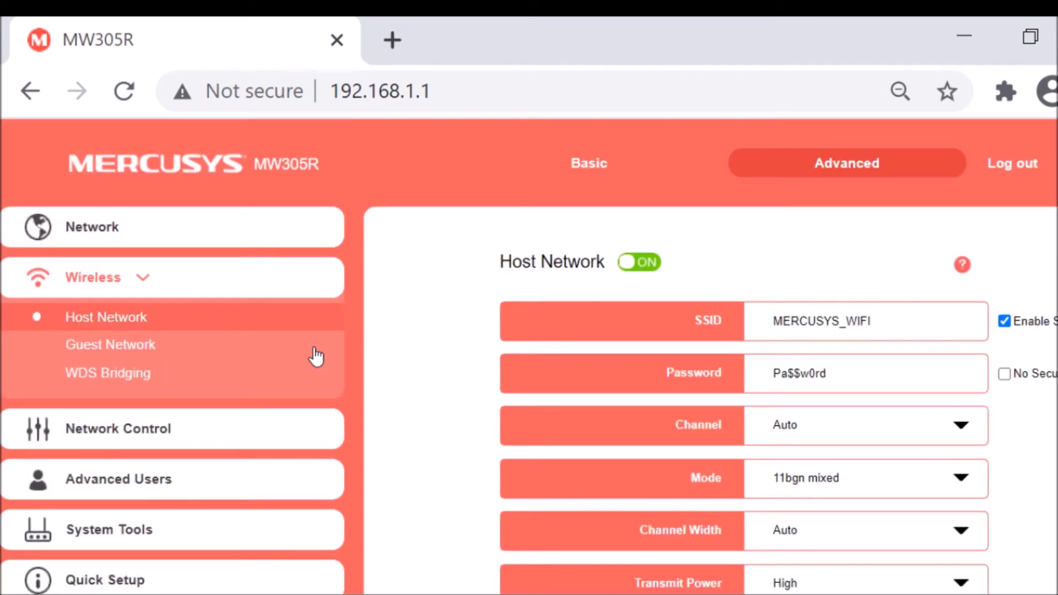
Open the Parental Controls page, dismiss its Help panel, and review the parental device list and effective time schedule.
left_click(107, 440)
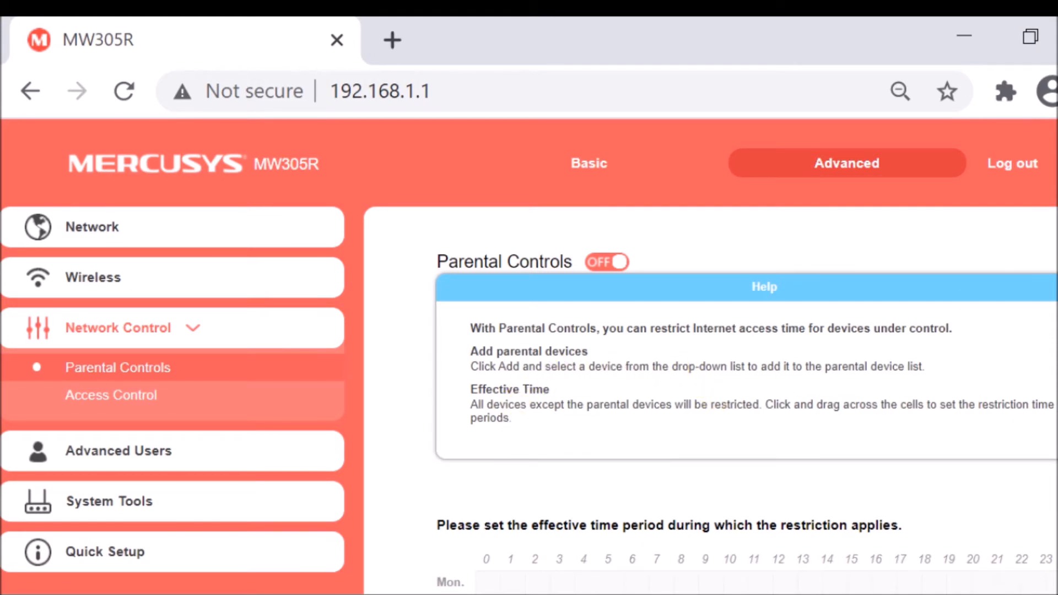
left_click(1056, 286)
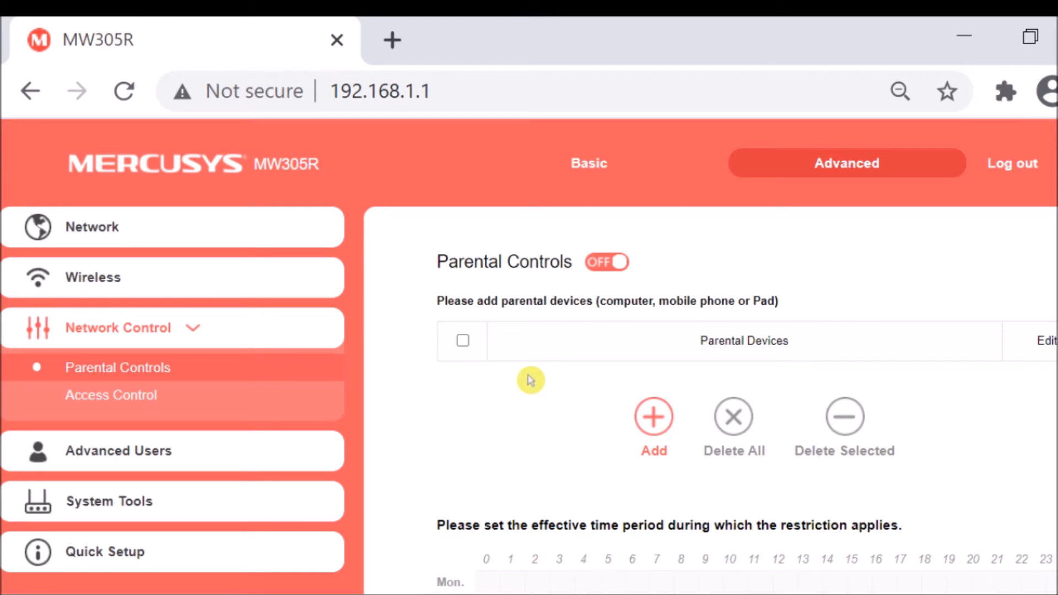
scroll(524, 439, "down", 5)
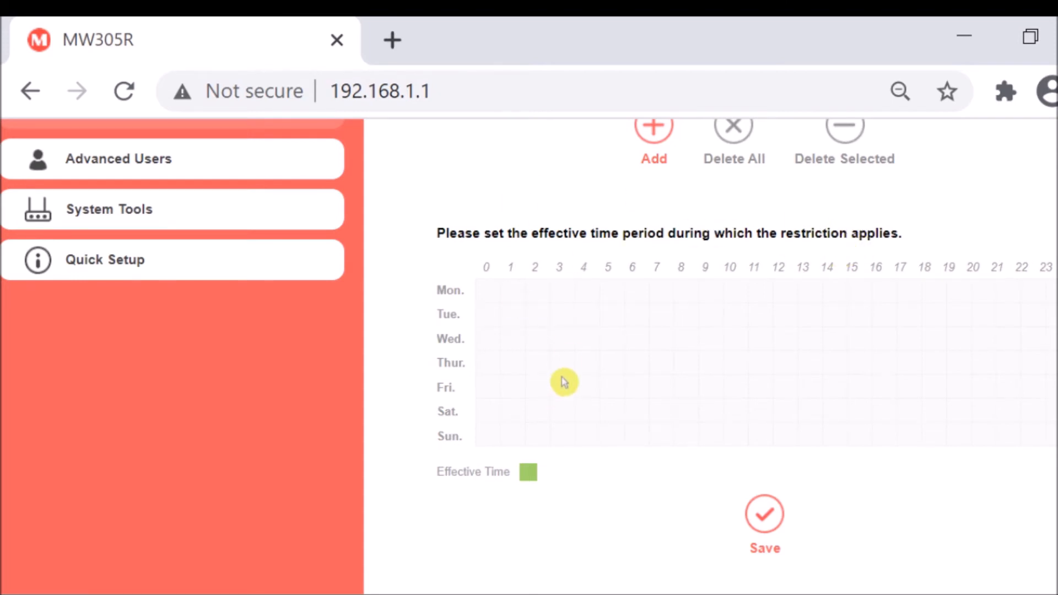
scroll(562, 380, "up", 3)
scroll(495, 317, "up", 3)
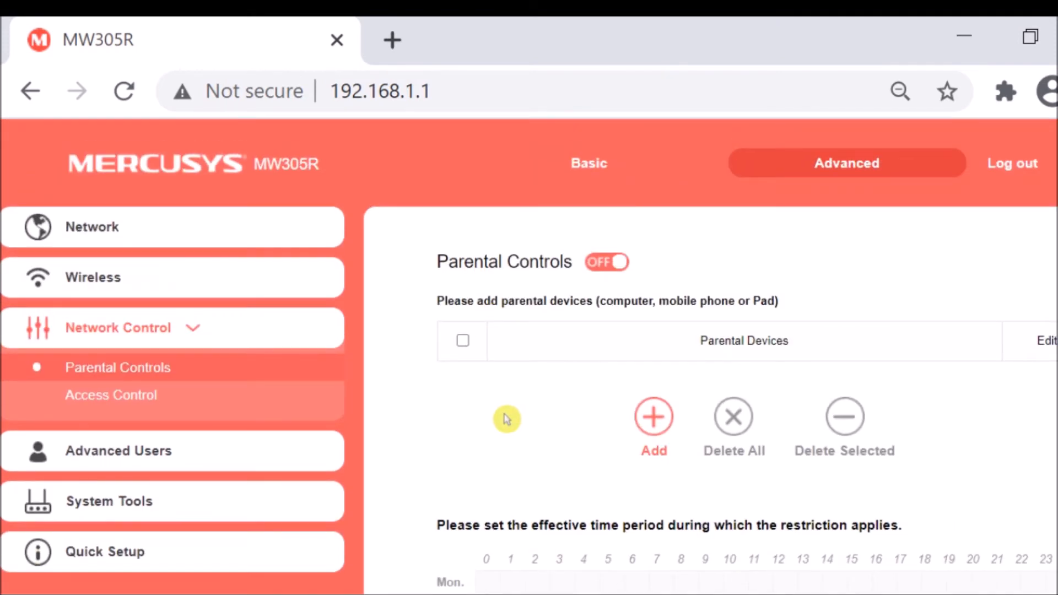
scroll(535, 410, "down", 6)
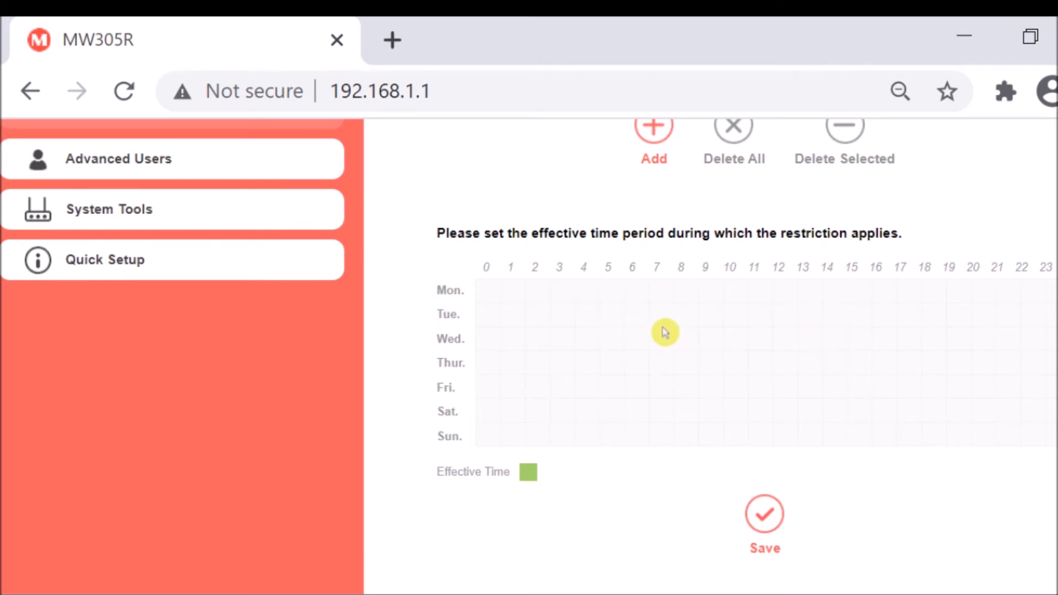
scroll(665, 332, "up", 3)
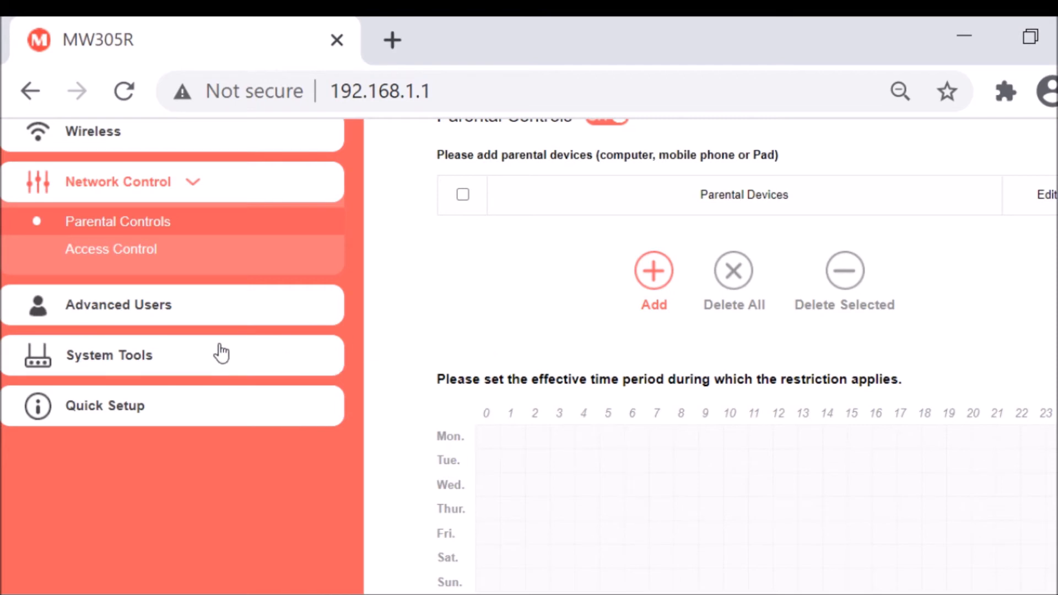
Open the Time Settings page of System Tools and review the router's time zone, date and time.
left_click(123, 372)
scroll(424, 350, "down", 4)
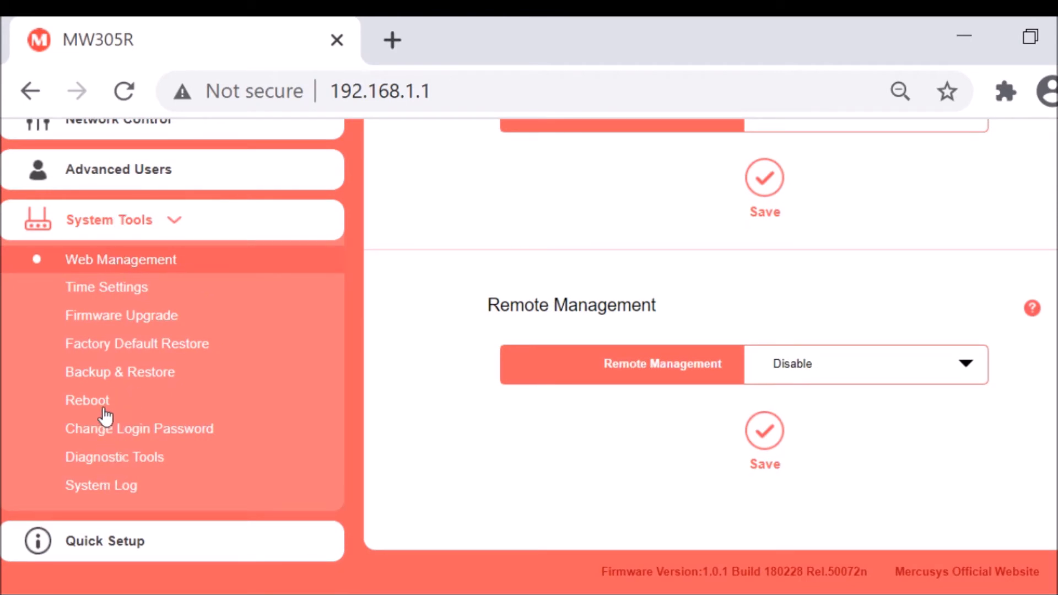
left_click(112, 287)
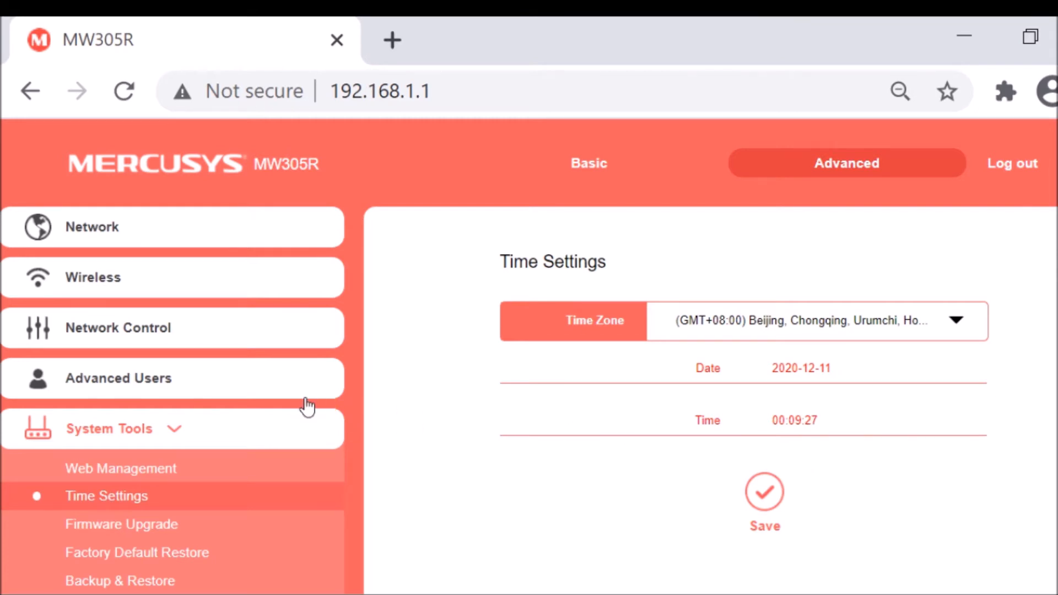
scroll(187, 358, "down", 3)
scroll(135, 300, "up", 3)
Return to the Parental Controls page and try to switch parental controls on.
left_click(137, 328)
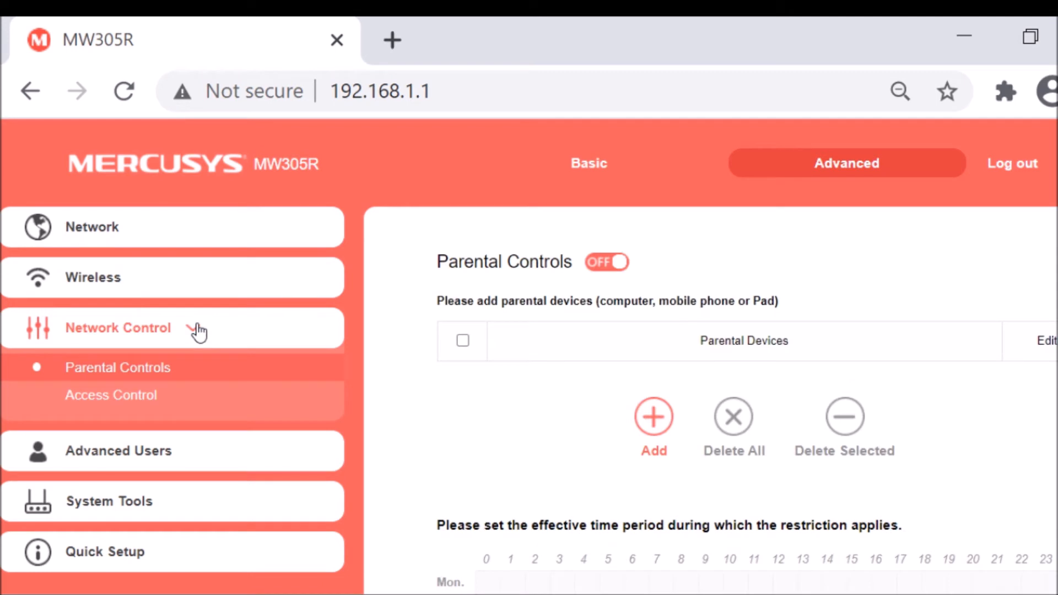
left_click(597, 269)
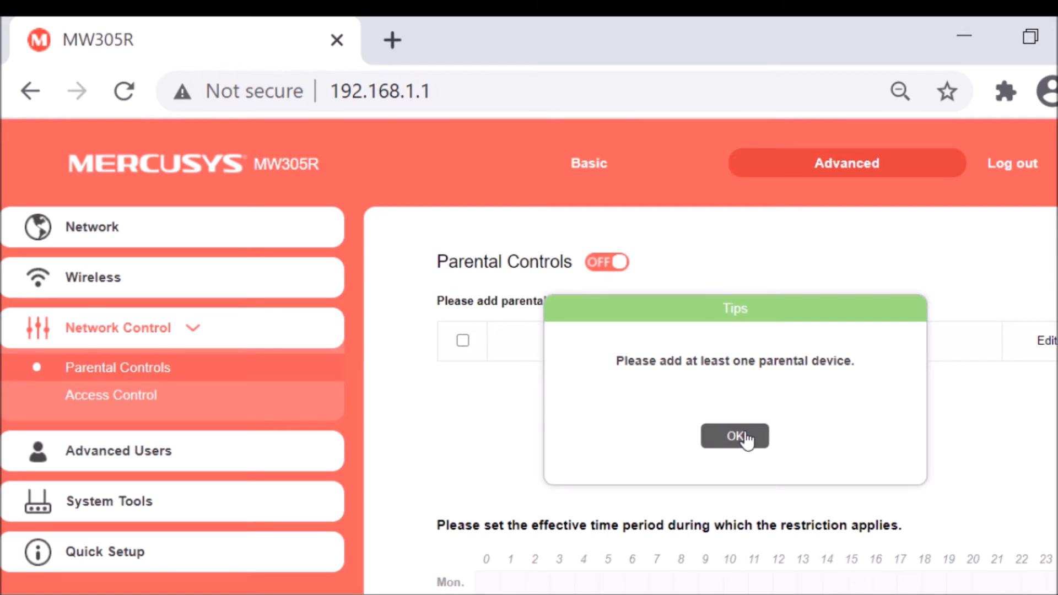
left_click(745, 439)
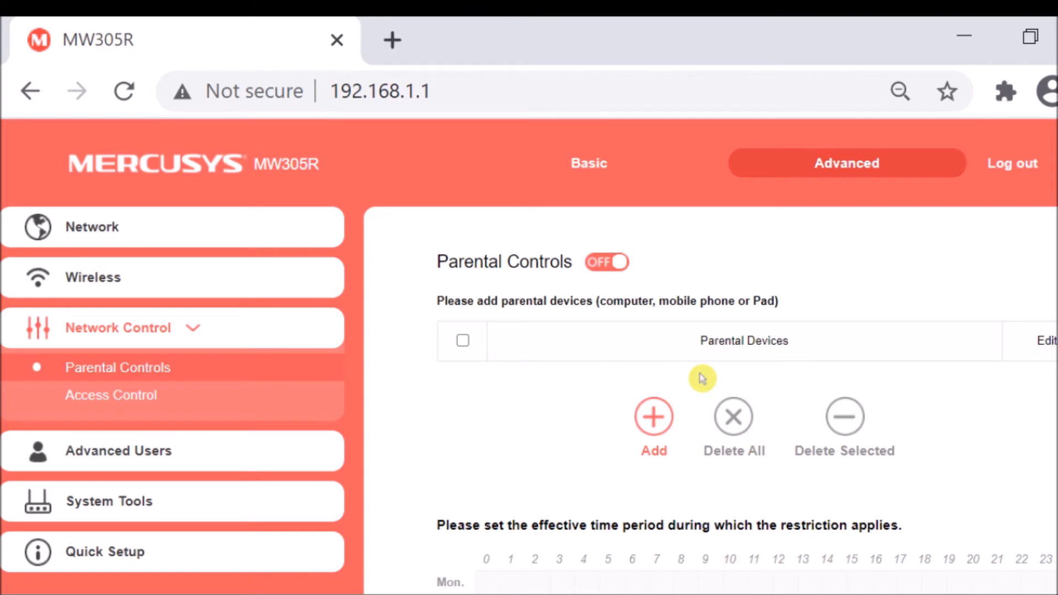
Add the device beta to the parental devices list and save the entry.
left_click(654, 419)
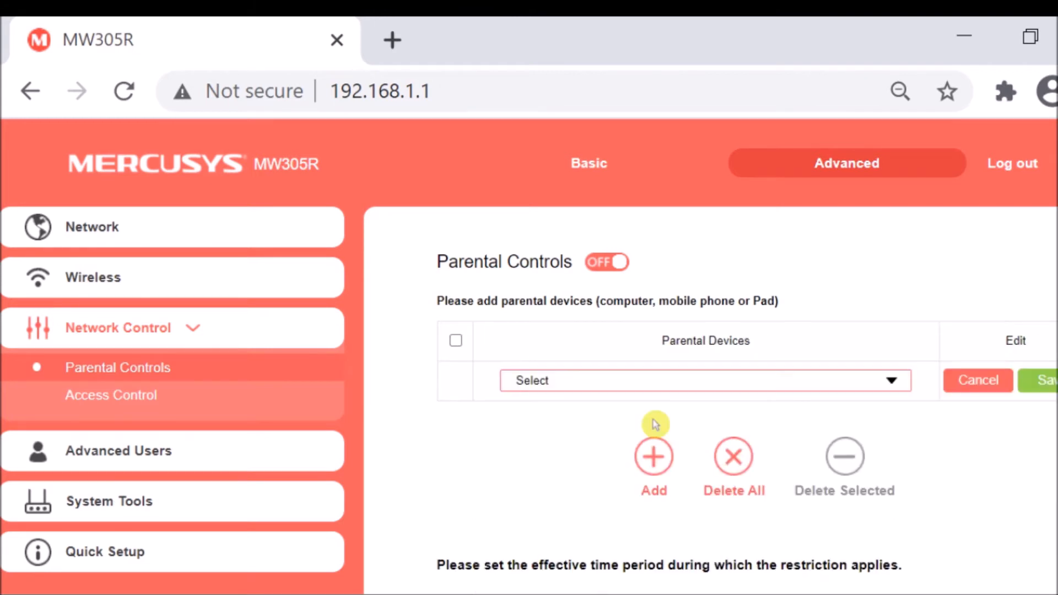
left_click(859, 382)
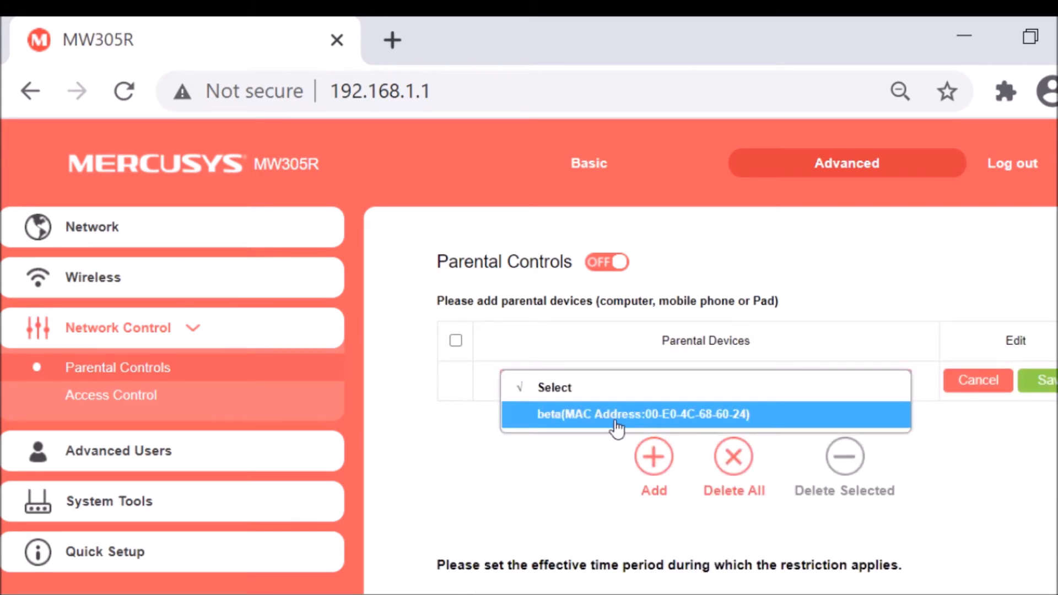
left_click(633, 414)
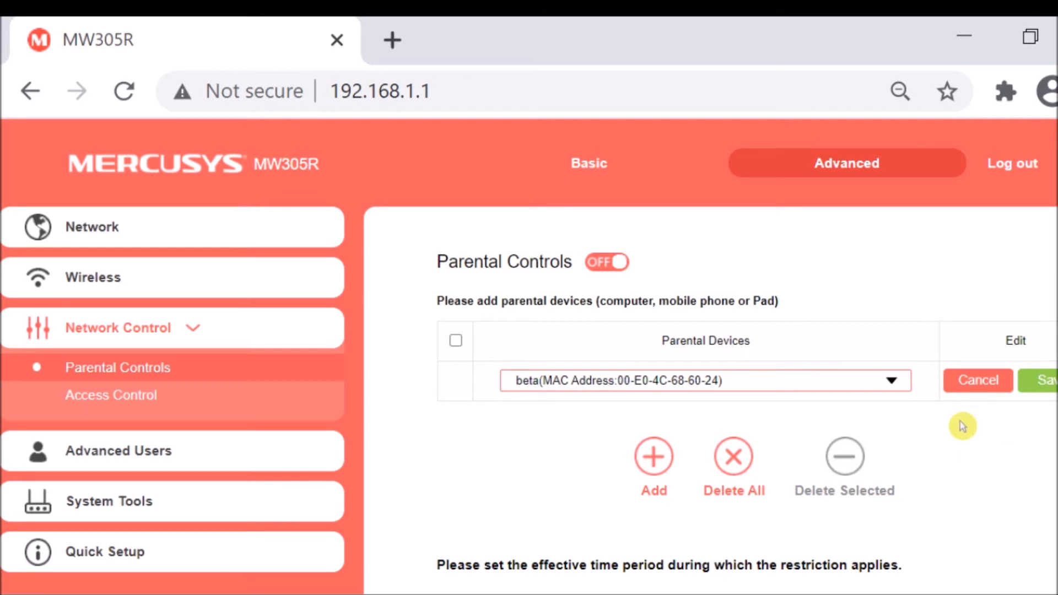
scroll(968, 418, "down", 3)
left_click(1043, 242)
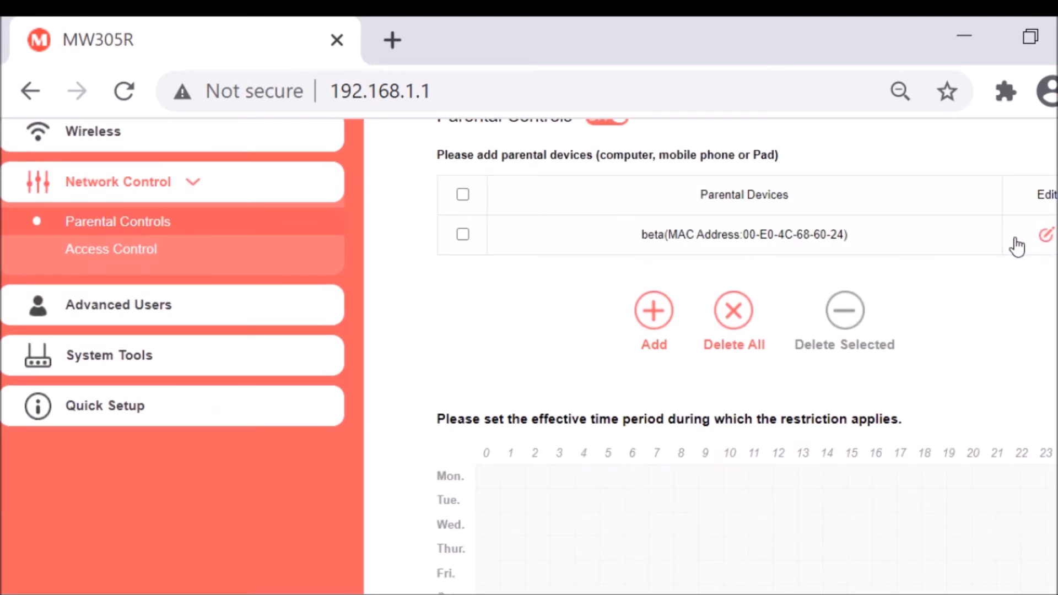
Mark hours 0 and 1 from Monday to Sunday as the effective restriction time and save the schedule.
scroll(524, 328, "down", 1)
scroll(523, 327, "down", 2)
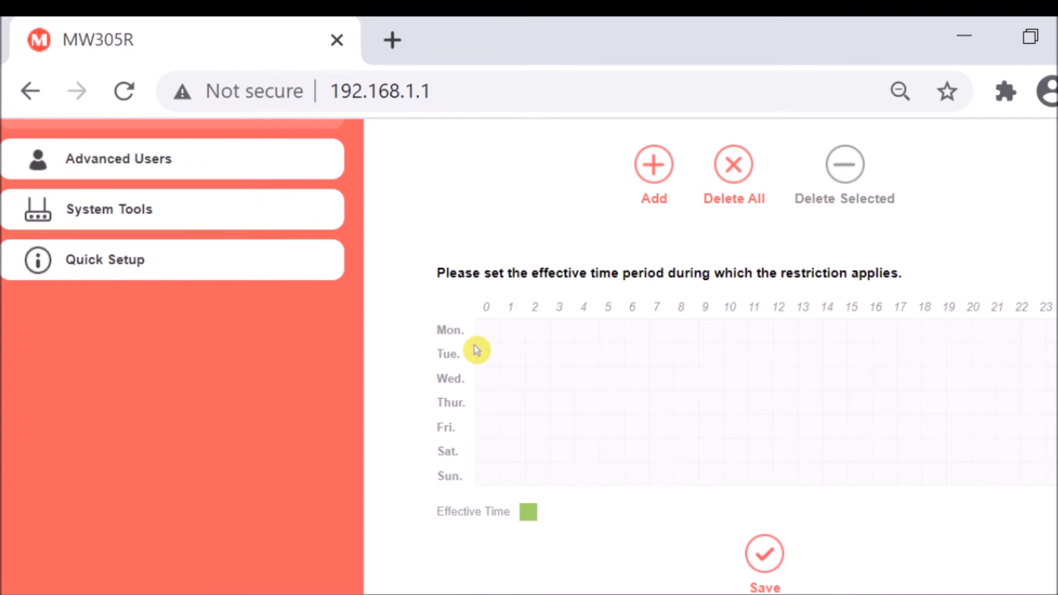
mouse_move(489, 337)
left_mouse_down()
mouse_move(507, 332)
mouse_move(486, 356)
mouse_move(520, 355)
mouse_move(505, 454)
mouse_move(488, 474)
mouse_move(488, 373)
left_mouse_up()
mouse_move(490, 453)
left_mouse_down()
mouse_move(507, 472)
mouse_move(496, 480)
mouse_move(510, 478)
left_mouse_up()
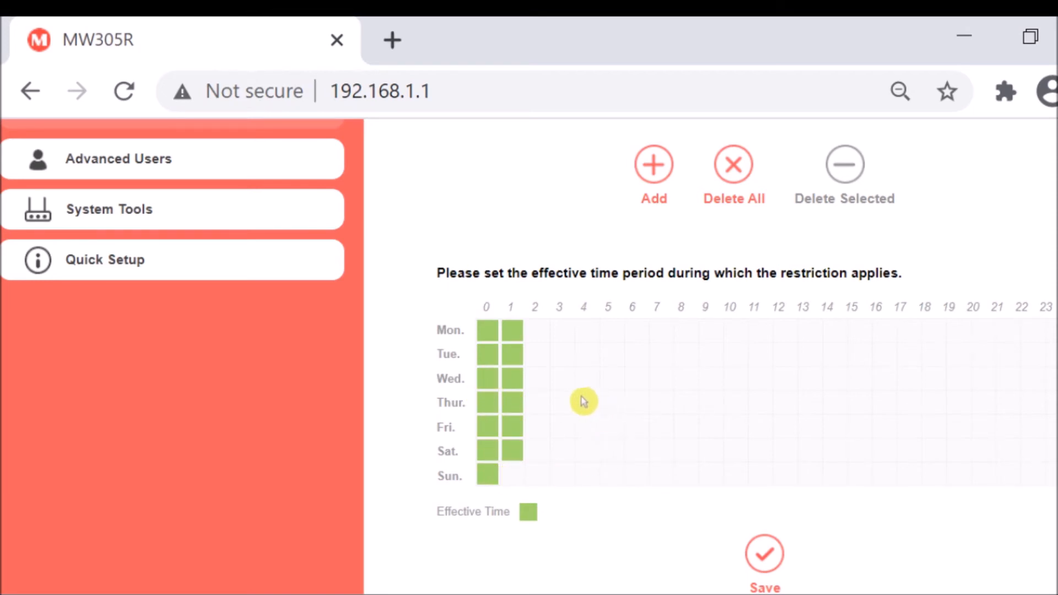
left_click(509, 477)
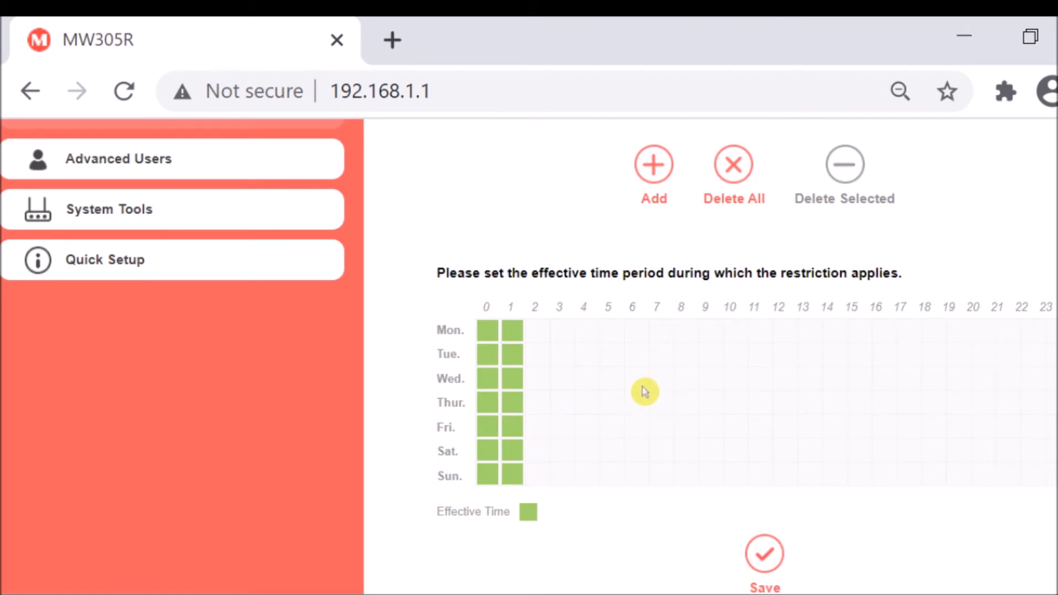
left_click(763, 566)
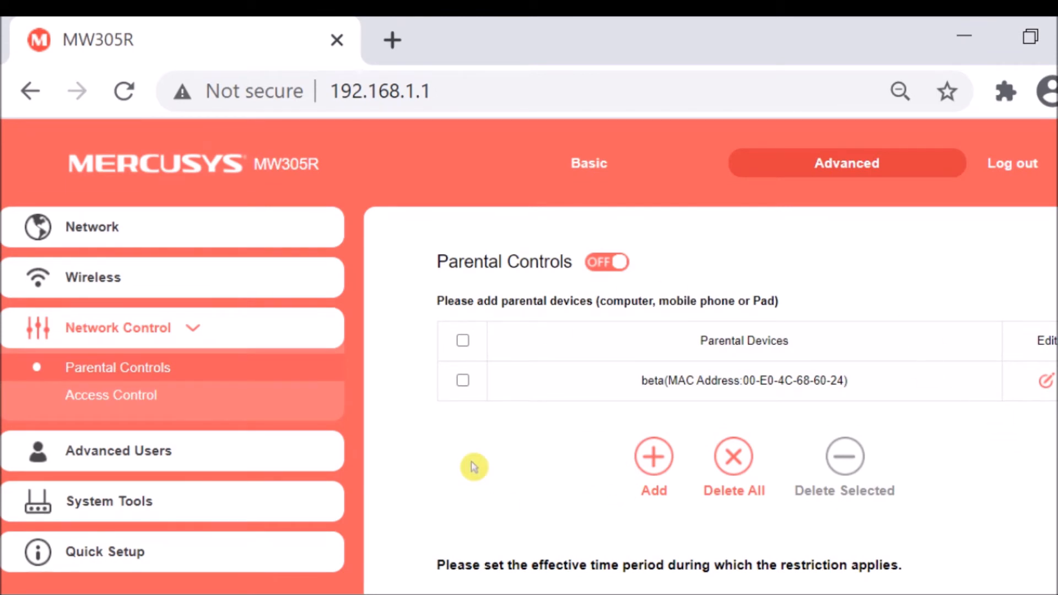
Open the Access Control page, read the Help on adding a rule, and dismiss it.
left_click(109, 404)
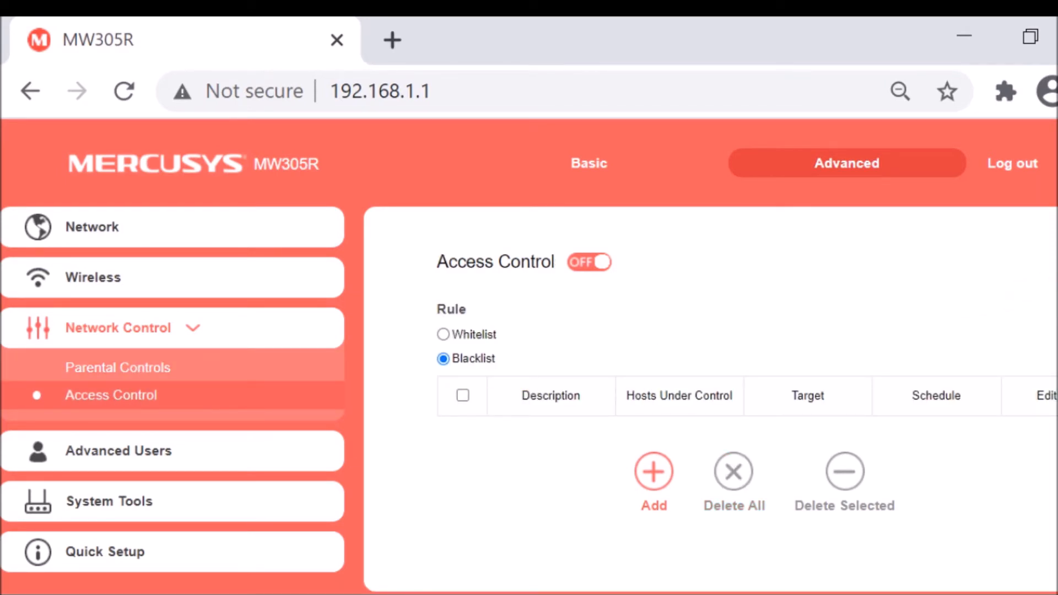
left_click(1020, 275)
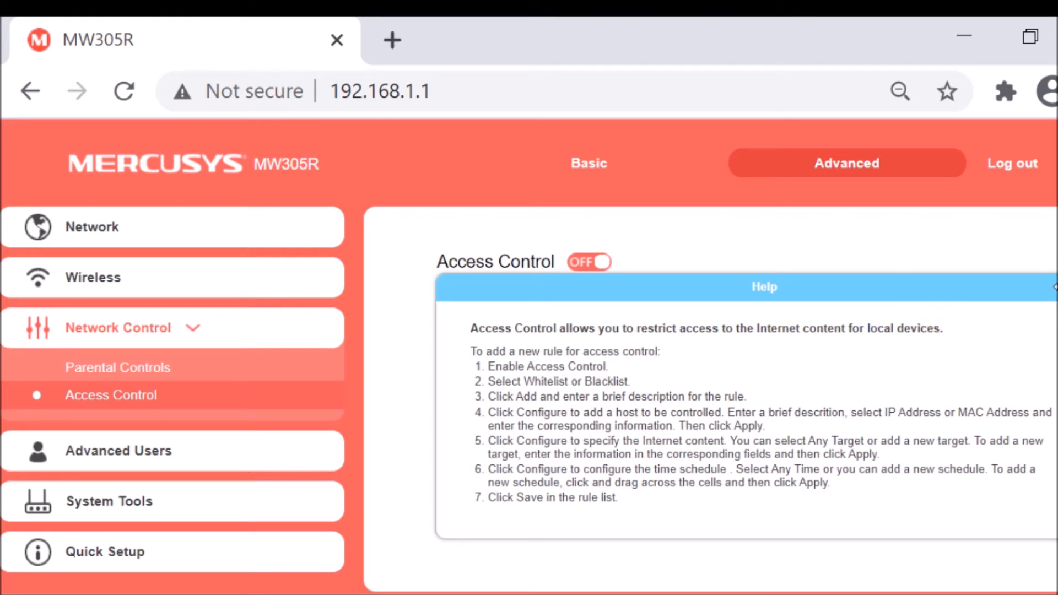
left_click(857, 288)
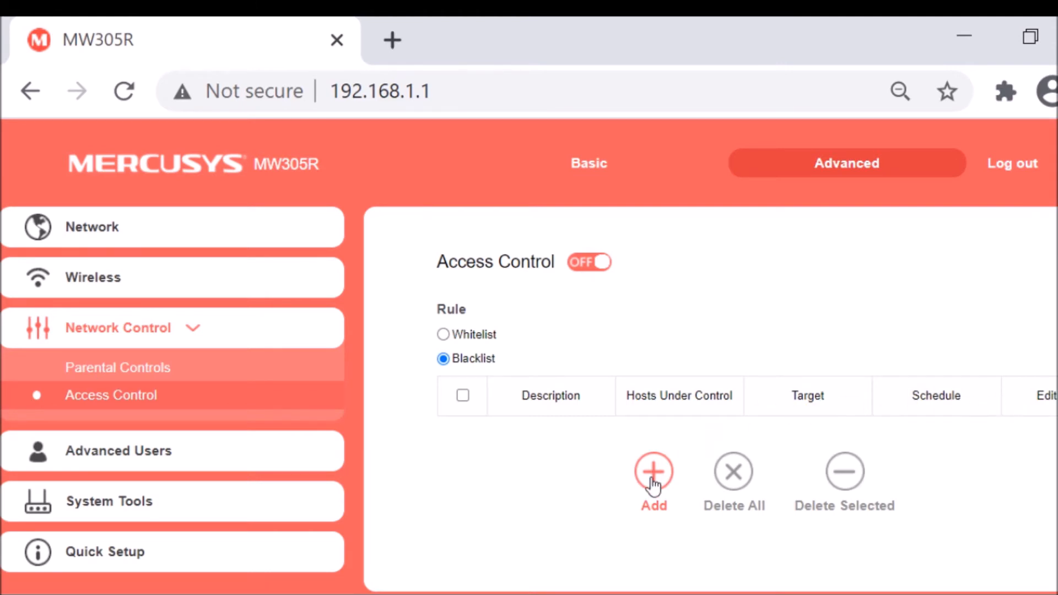
Switch Access Control on and add a Blacklist rule with the description Block Mercusys.
scroll(652, 476, "down", 1)
left_click(580, 223)
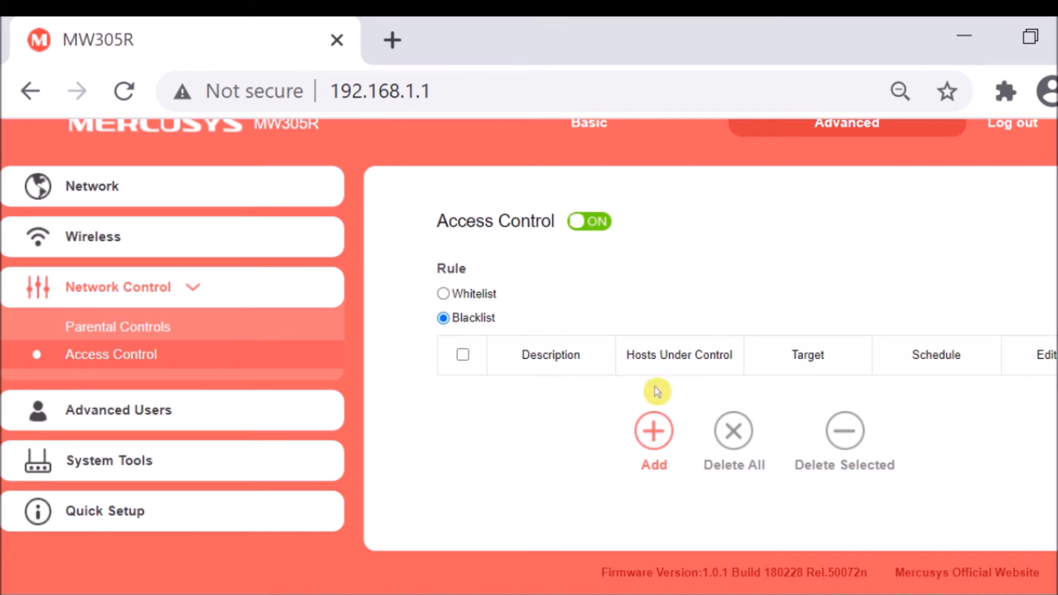
left_click(654, 441)
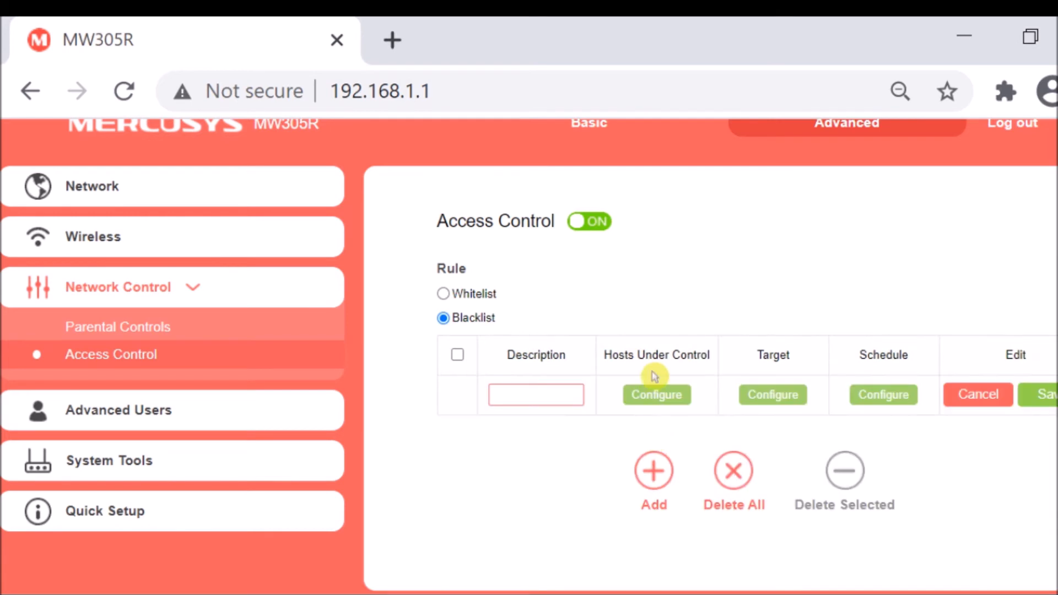
left_click(553, 391)
type("Block Mercusys")
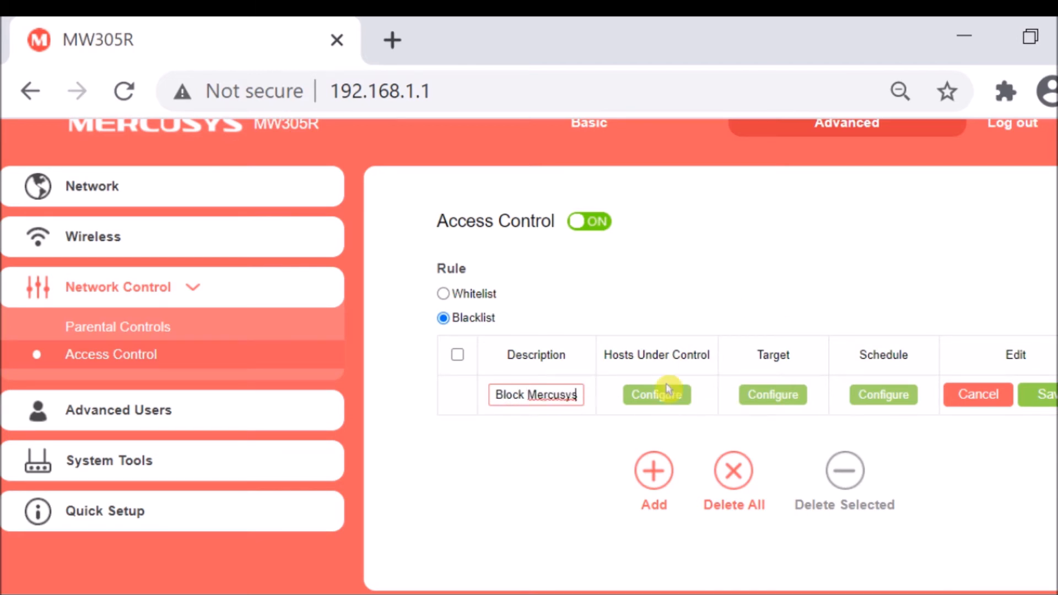
Open the rule's Hosts Under Control configuration and examine the existing hosts entry's description, Mode options and IP address range.
left_click(657, 402)
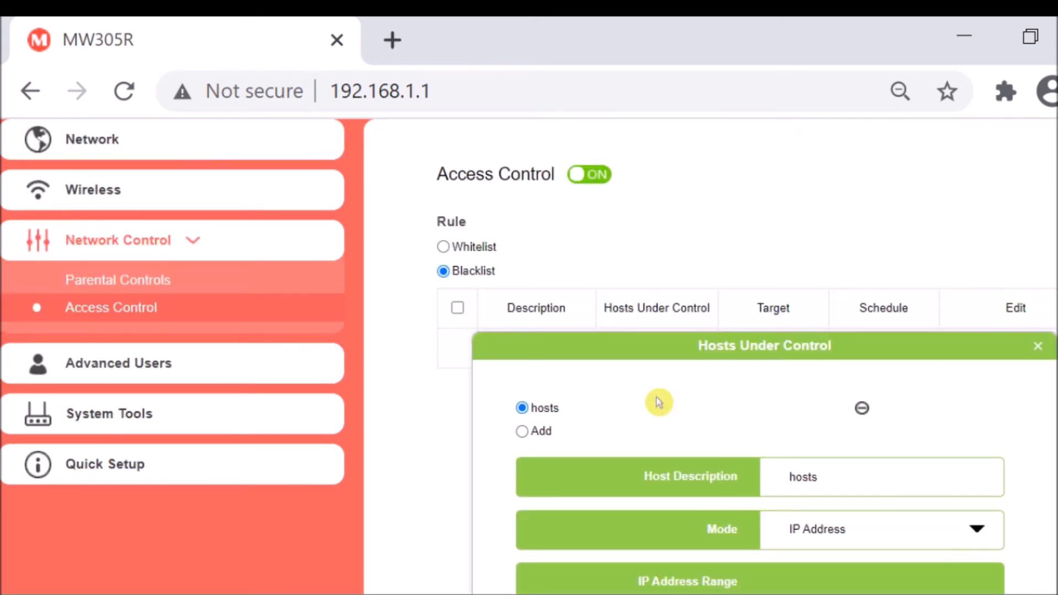
scroll(659, 408, "down", 5)
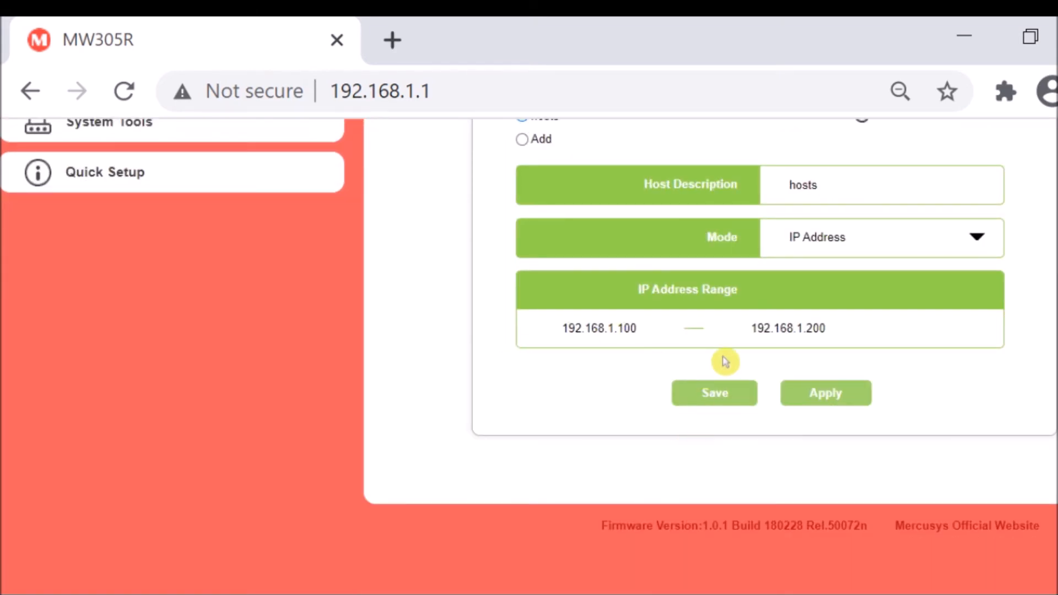
scroll(727, 358, "up", 3)
double_click(852, 335)
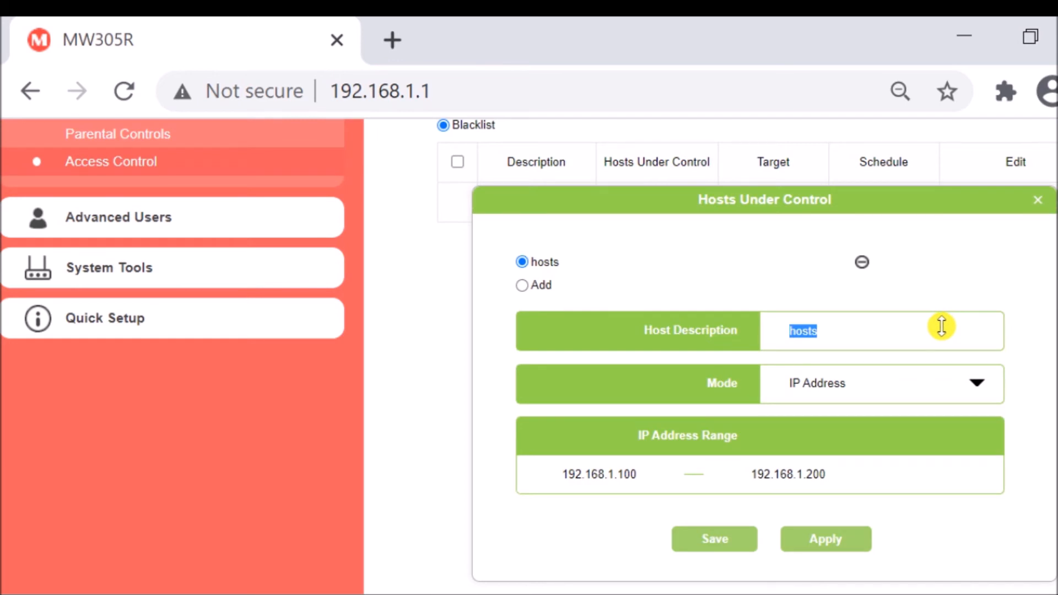
left_click(927, 394)
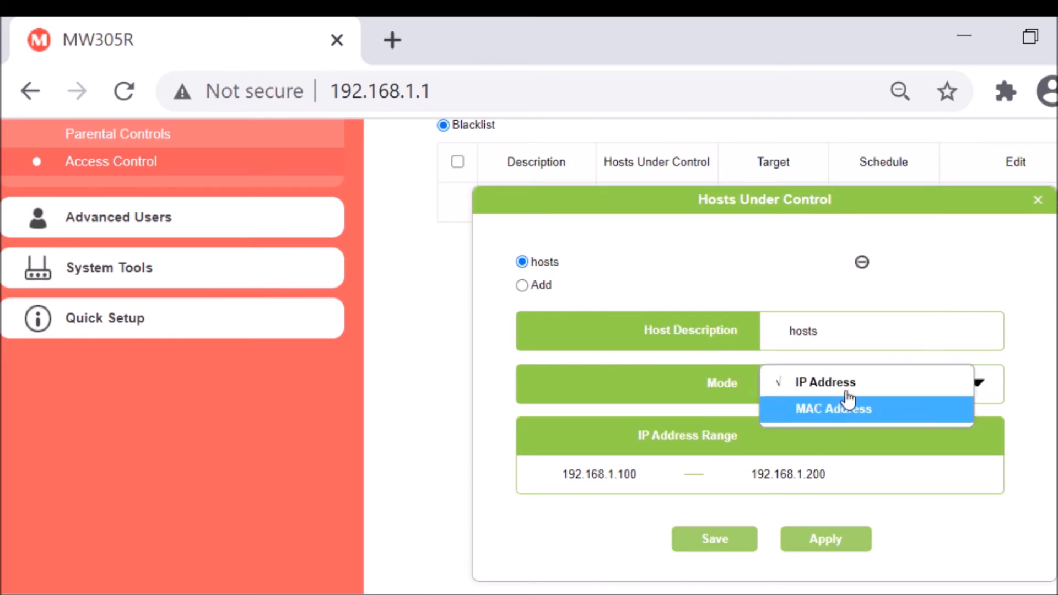
left_click(633, 475)
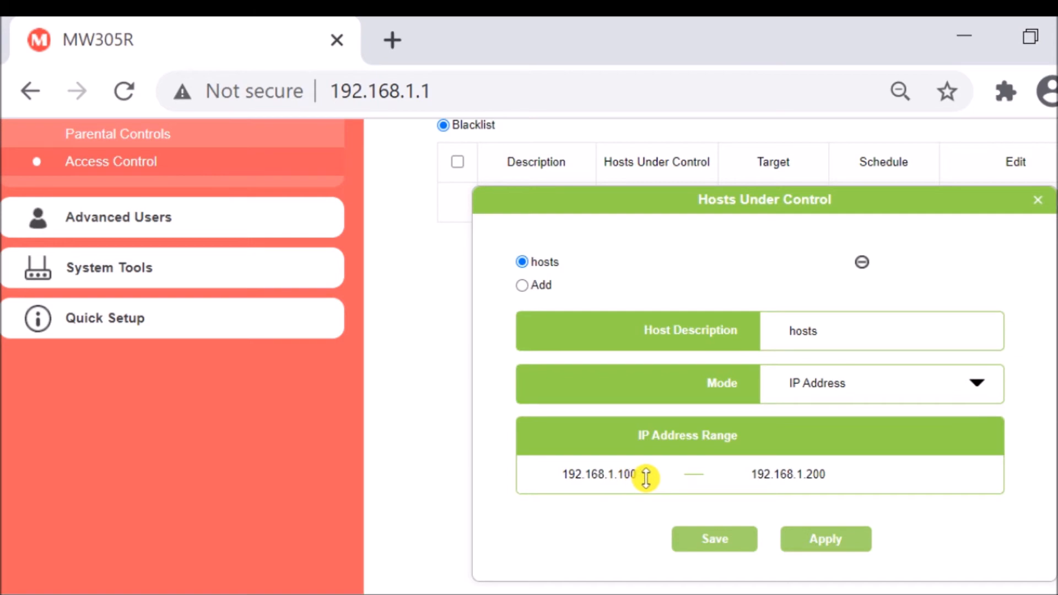
left_click_drag(642, 475, 500, 485)
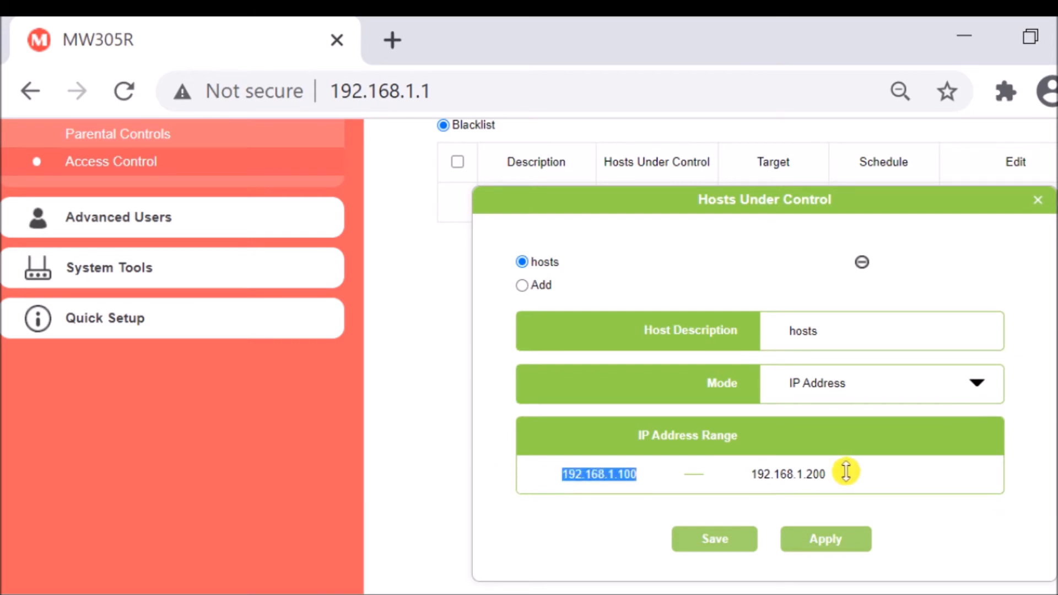
Delete the existing hosts entry and describe the new host group as Controlled Hosts, with IP Address as its mode.
left_click(860, 264)
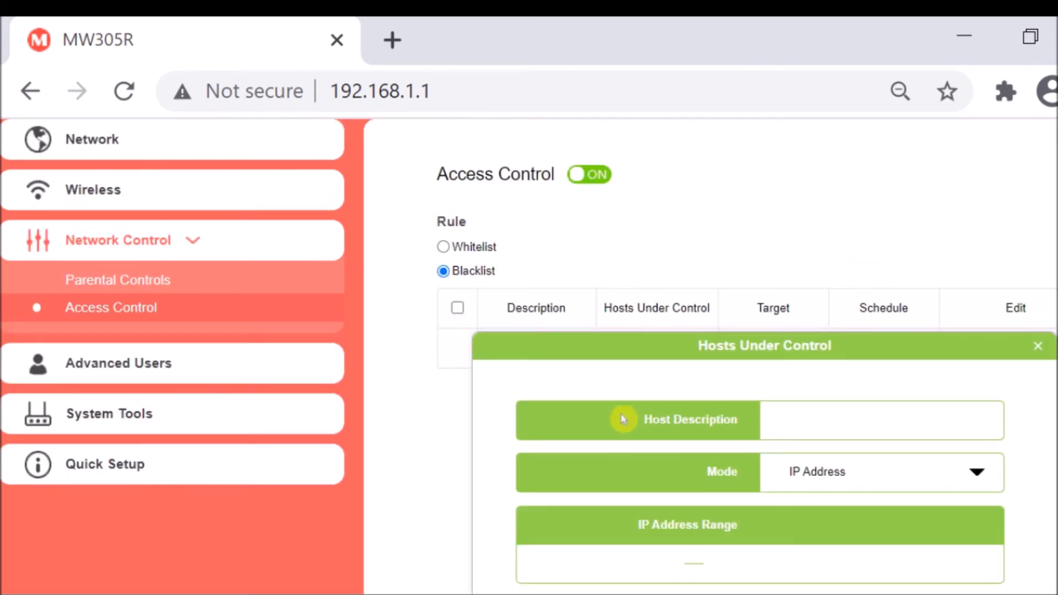
scroll(786, 498, "down", 3)
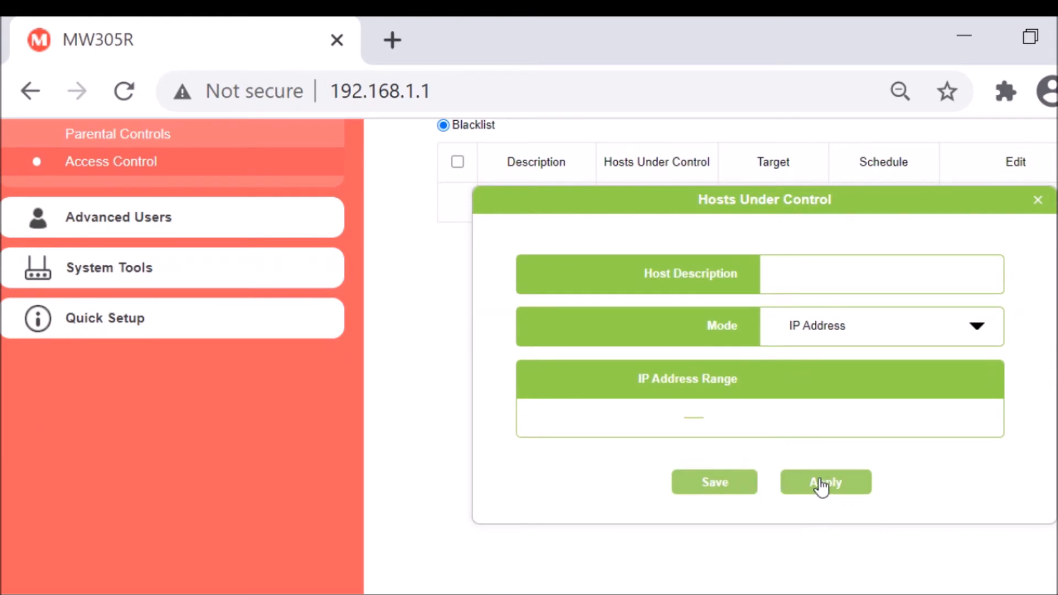
left_click(869, 284)
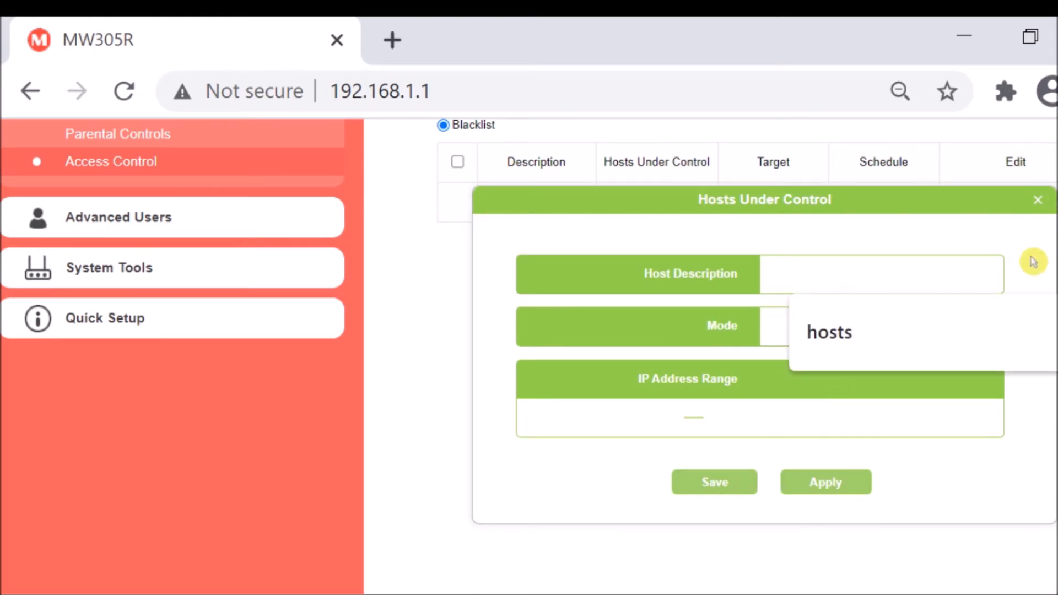
type("COn")
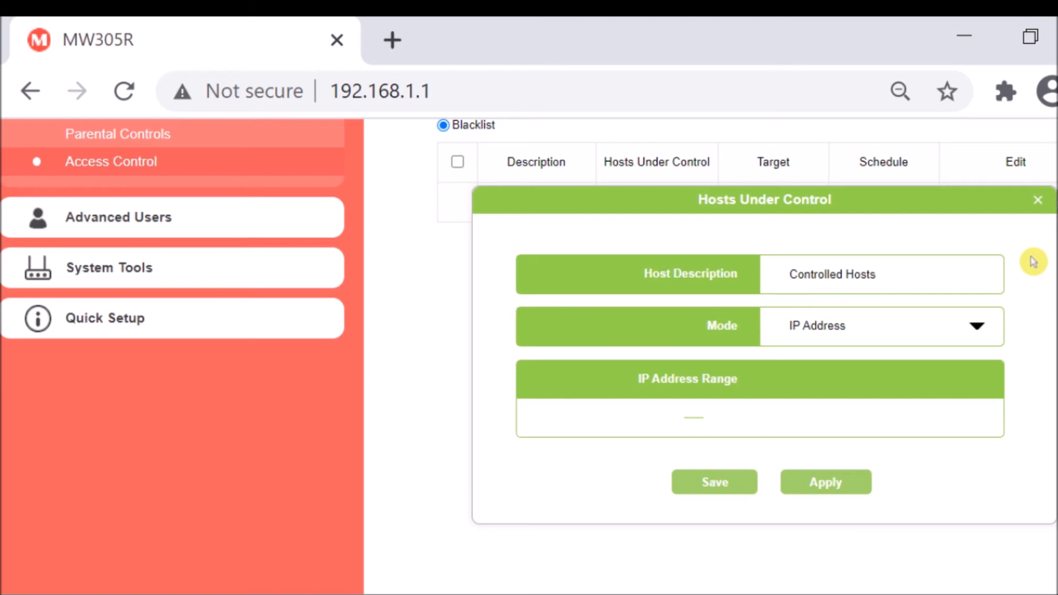
left_click(916, 324)
left_click(861, 335)
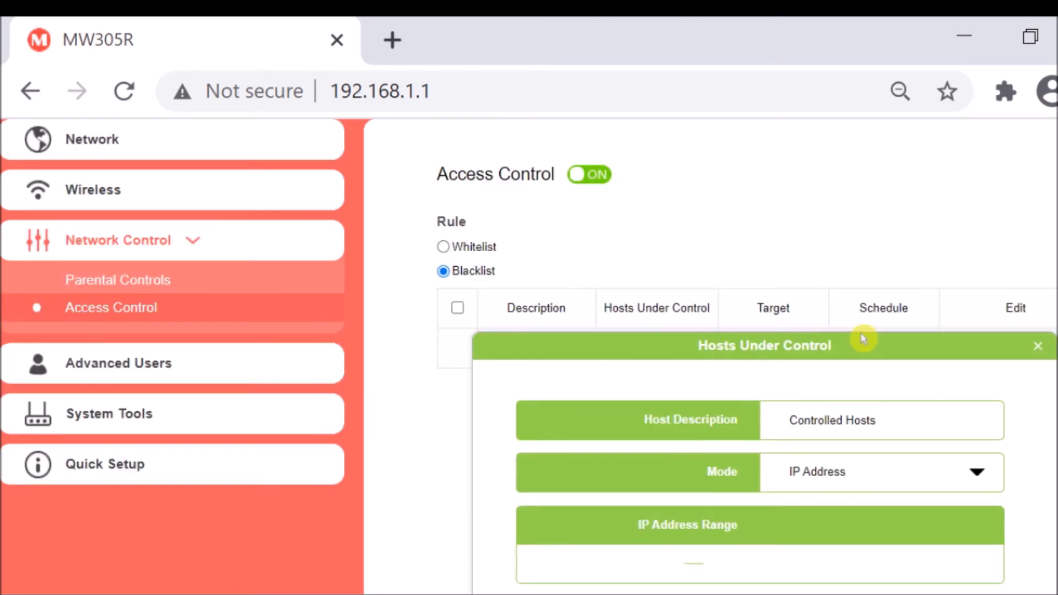
Apply the IP address range 192.168.1.100 to 192.168.1.110 to the Controlled Hosts group and try to save the rule.
scroll(720, 470, "down", 3)
left_click(625, 272)
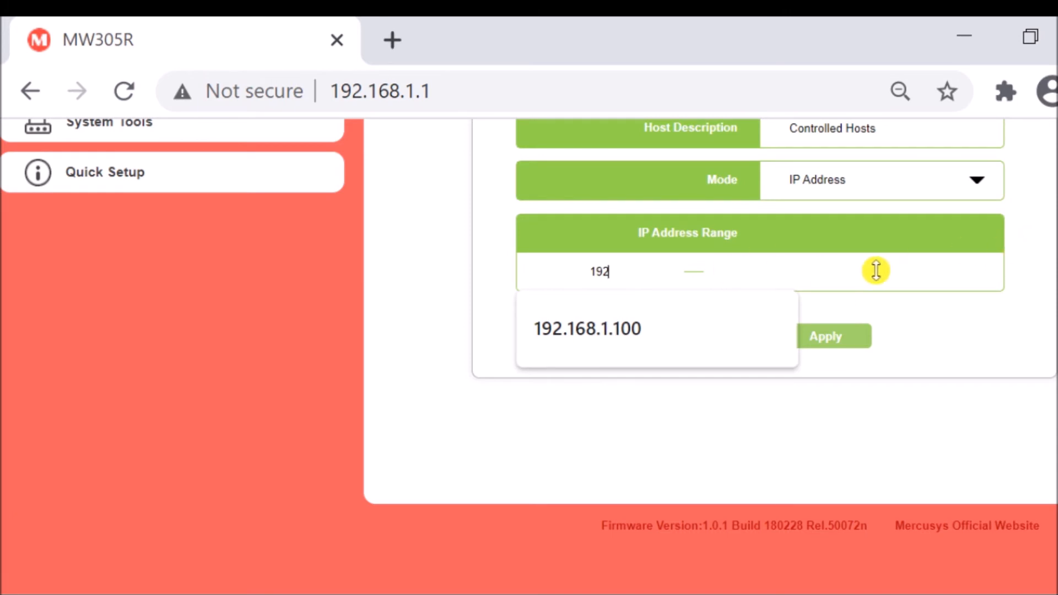
type("192.168.1.1")
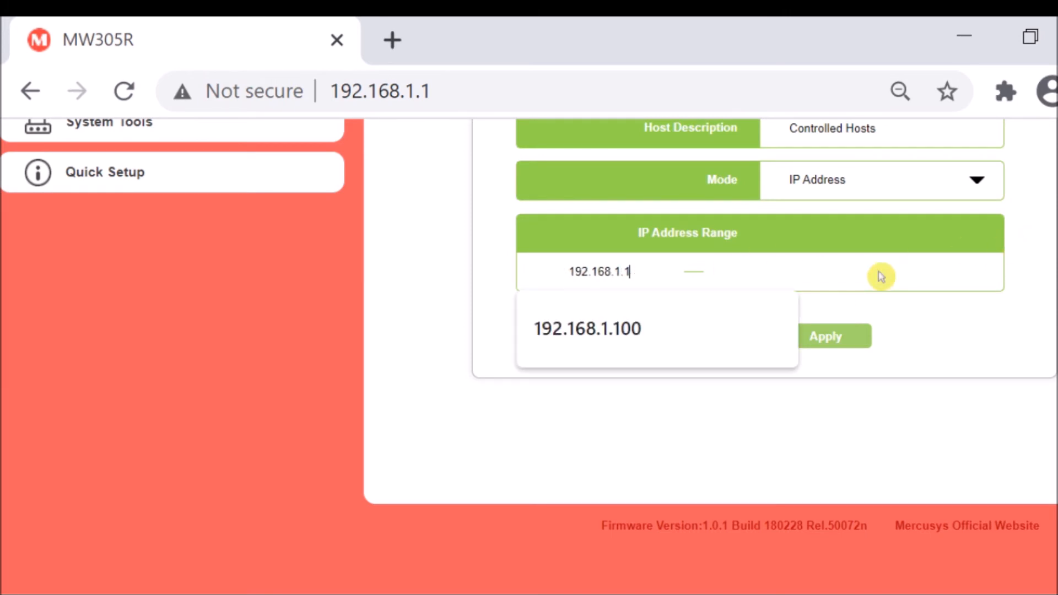
type("00")
key("Tab")
type("192")
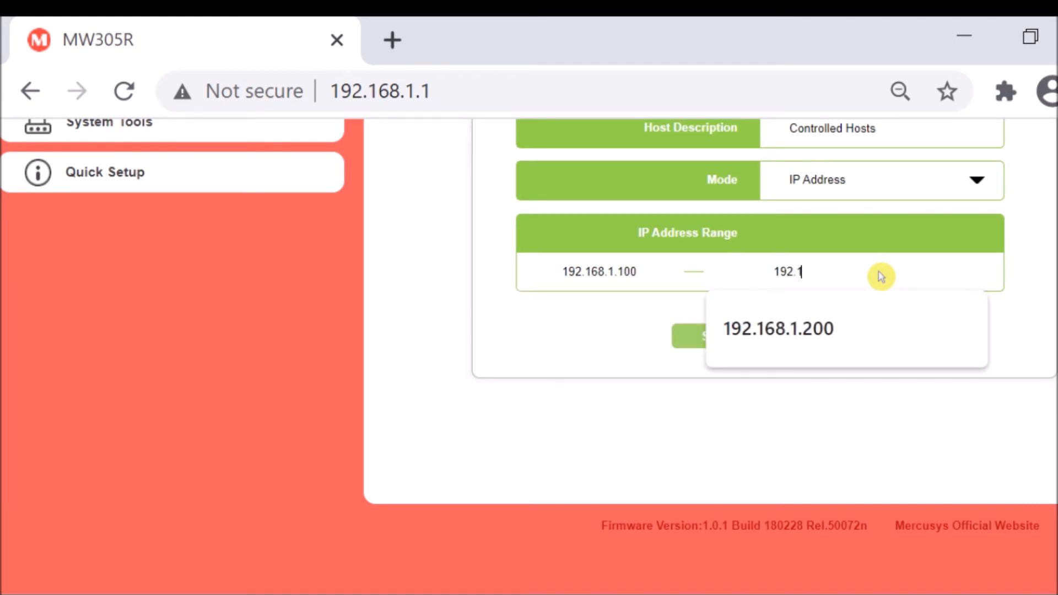
type(".168.1.110")
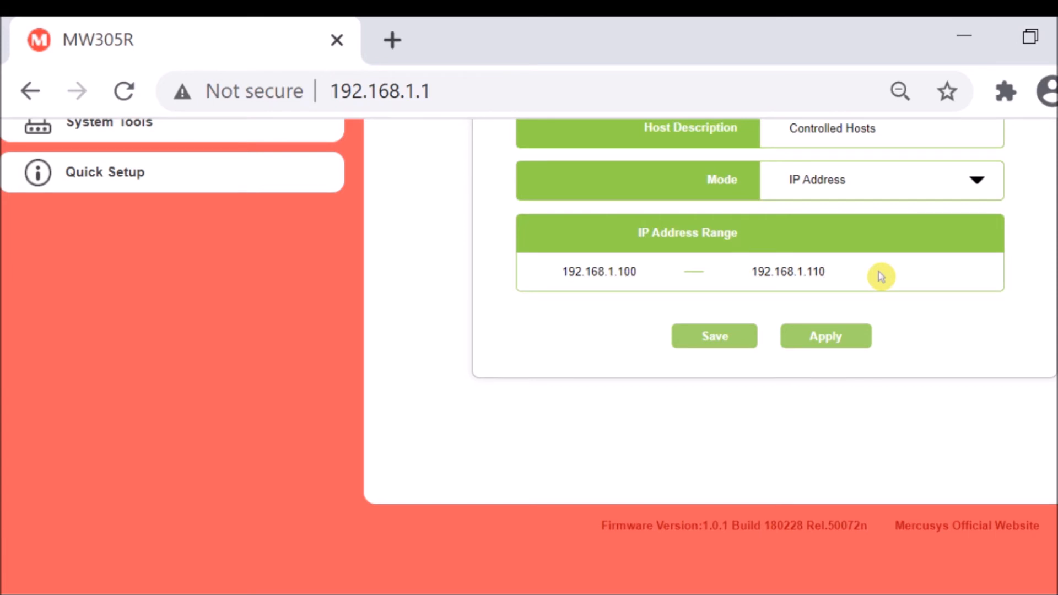
scroll(881, 273, "up", 5)
scroll(851, 386, "down", 3)
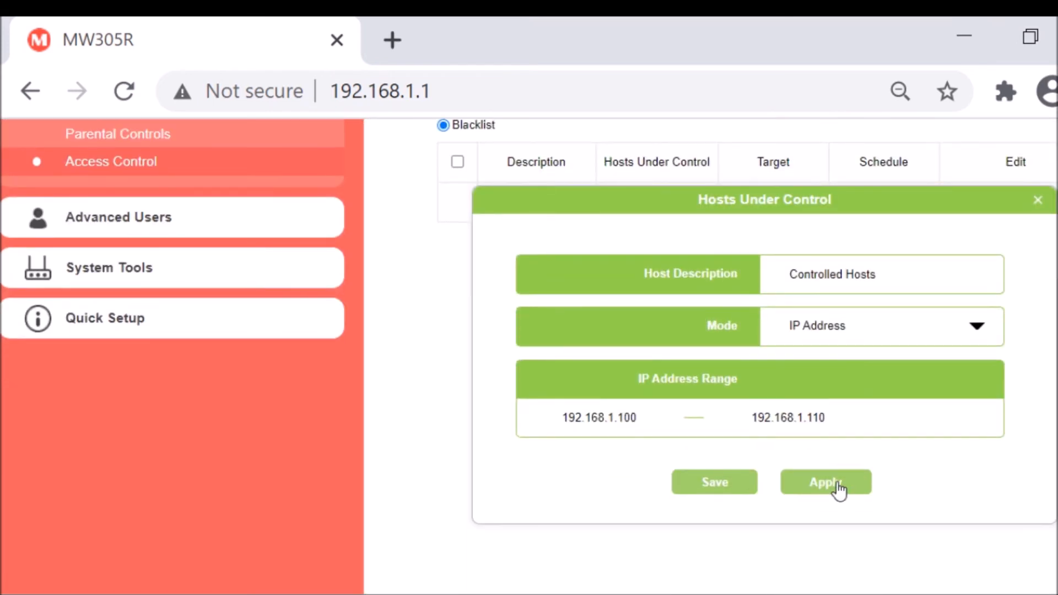
left_click(839, 488)
scroll(597, 342, "up", 5)
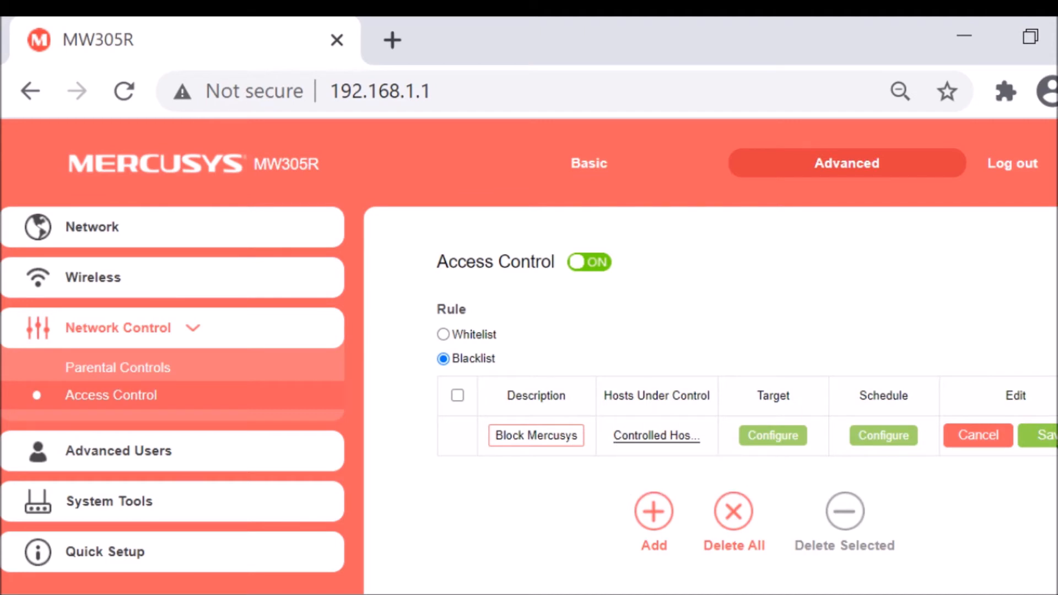
left_click(1054, 444)
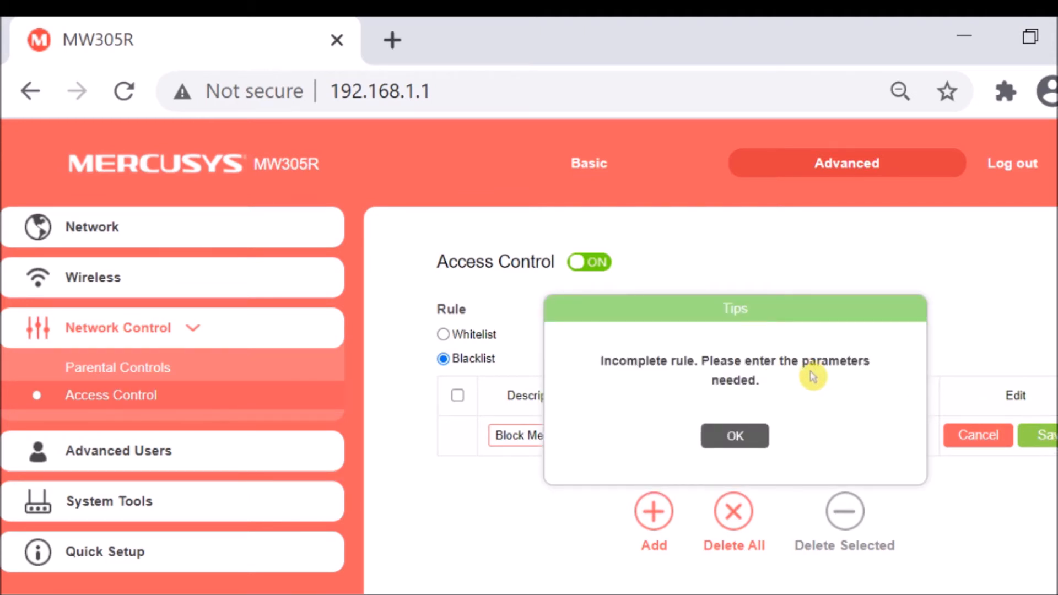
left_click(735, 437)
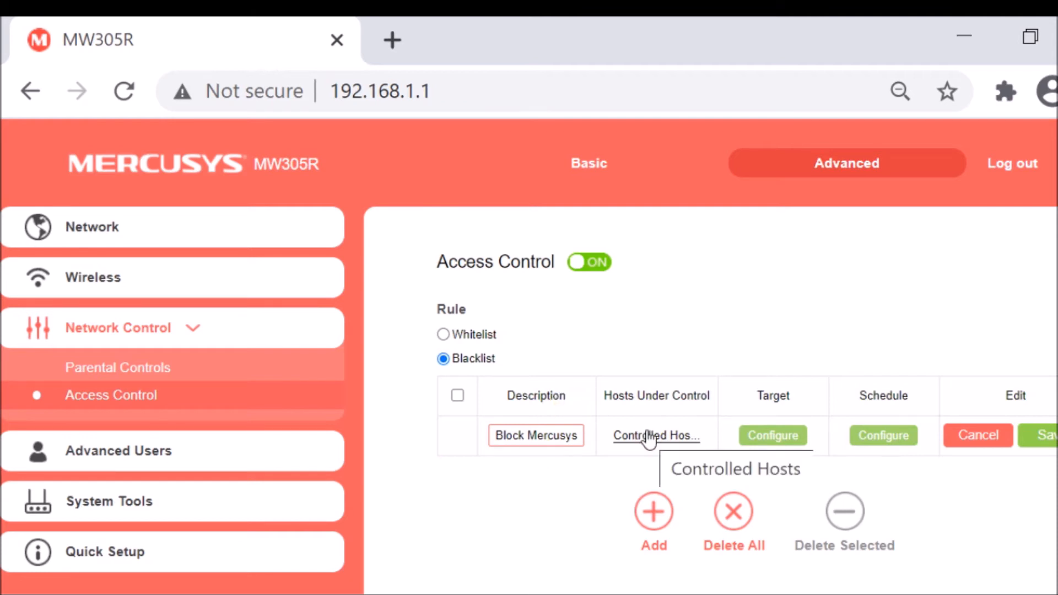
Open the rule's Target configuration and delete the existing block poker target.
left_click(773, 435)
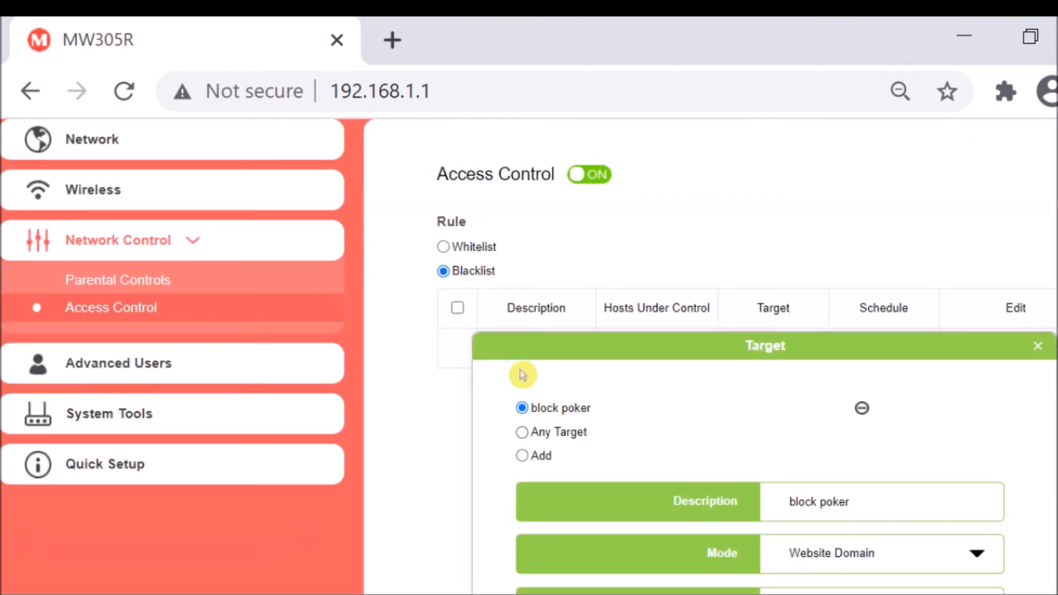
scroll(541, 408, "down", 1)
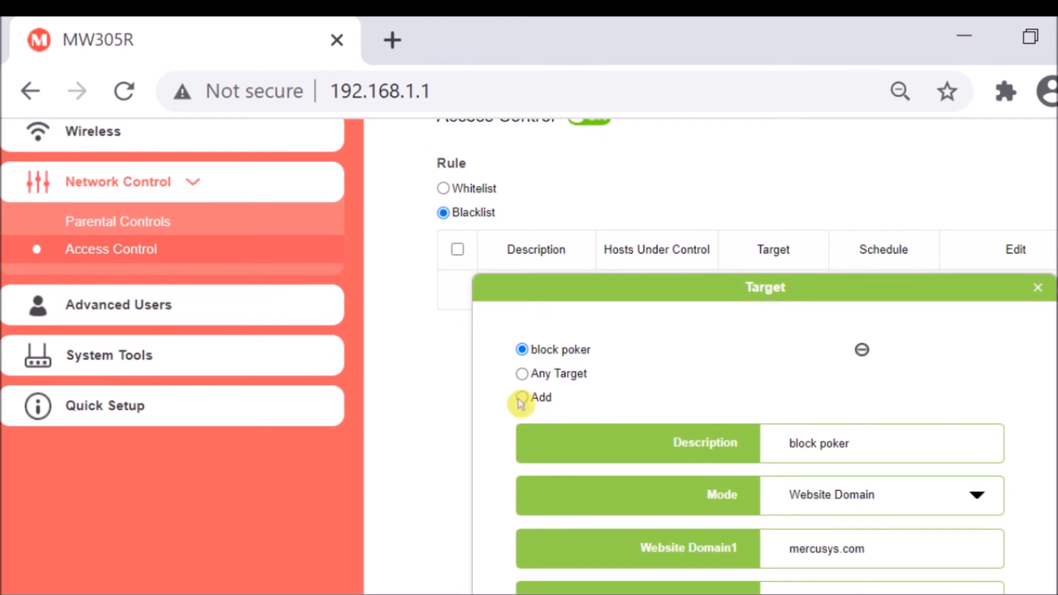
left_click(849, 354)
scroll(524, 381, "down", 3)
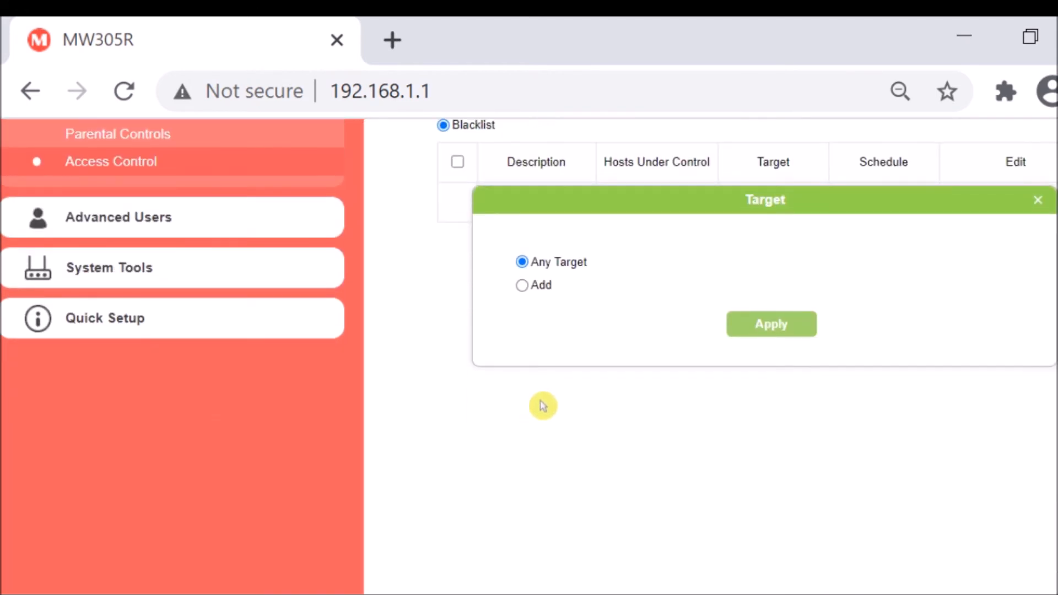
Add a new target with the description Block Mercusys.
left_click(522, 285)
scroll(626, 442, "down", 5)
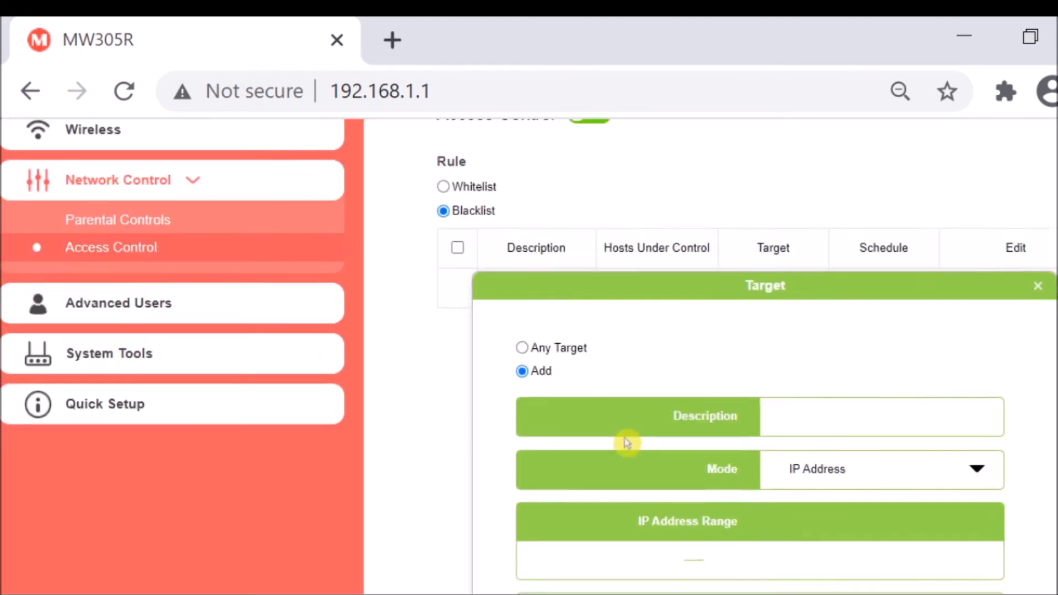
left_click(820, 182)
type("Block Mercusys")
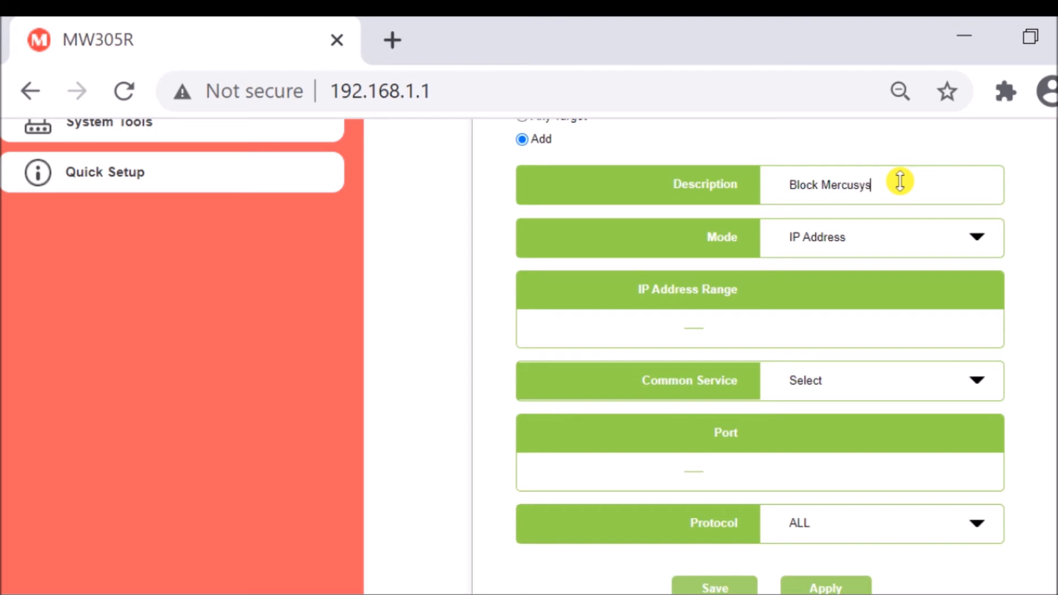
scroll(803, 385, "up", 4)
scroll(821, 439, "down", 2)
scroll(837, 443, "up", 1)
scroll(837, 444, "up", 1)
scroll(857, 474, "down", 2)
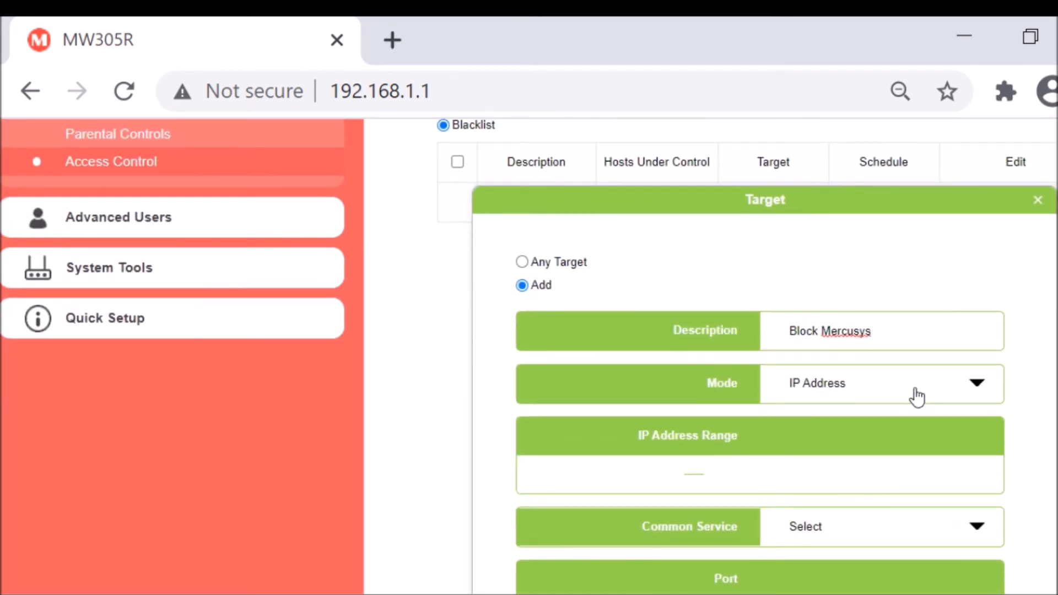
Set the target's mode to Website Domain, enter mercusys.com as Website Domain1, and apply the target.
left_click(936, 396)
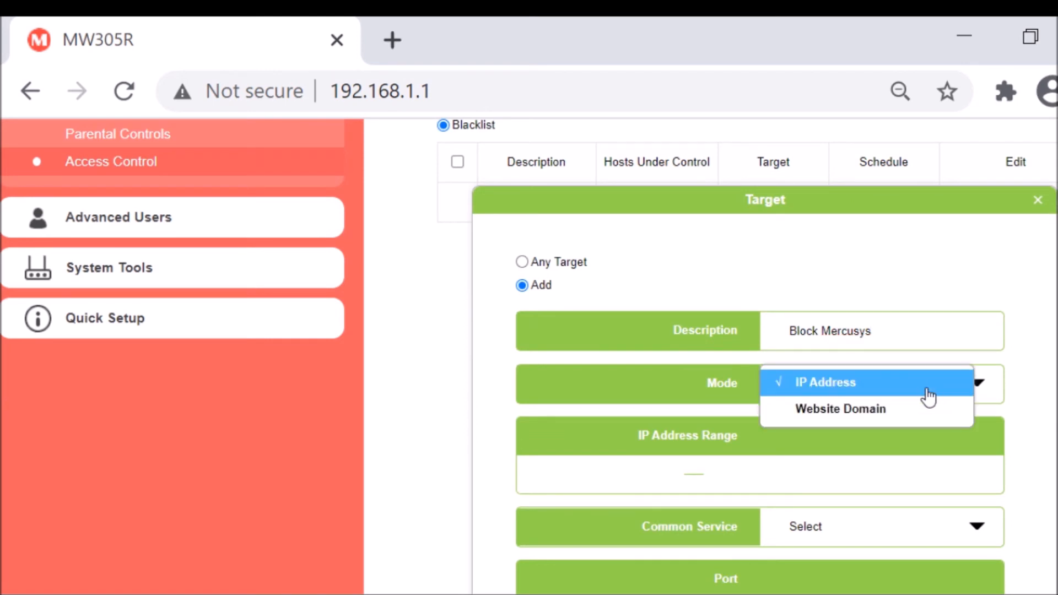
left_click(874, 410)
scroll(873, 500, "down", 5)
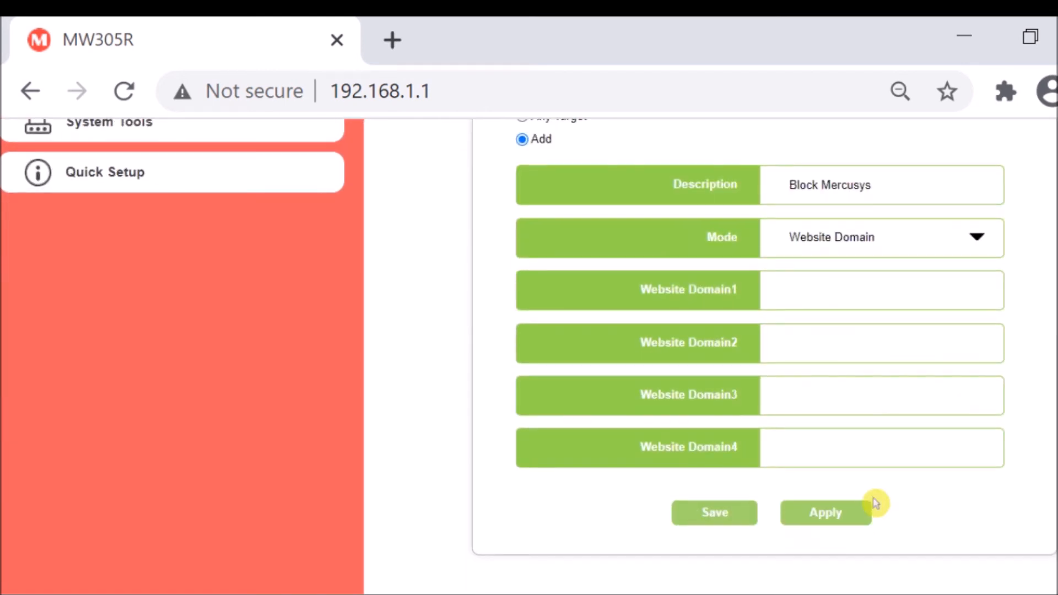
left_click(845, 296)
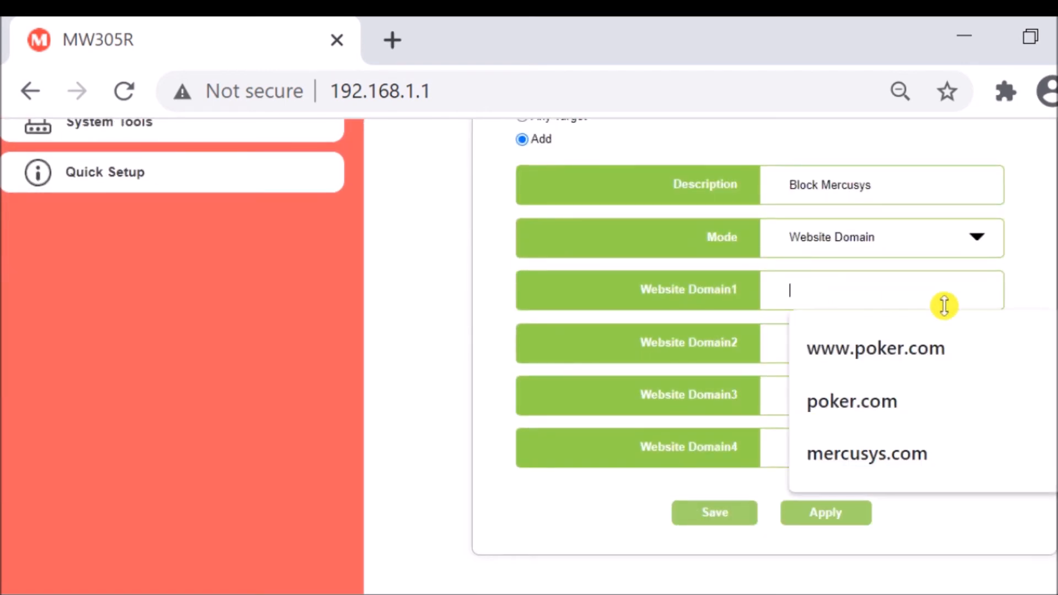
left_click(871, 463)
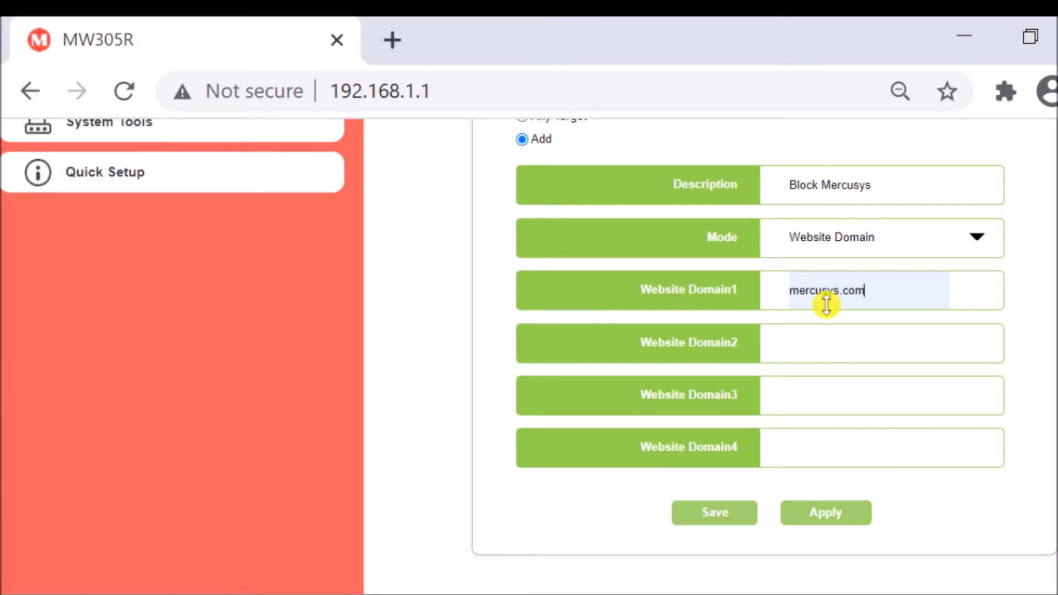
left_click(824, 514)
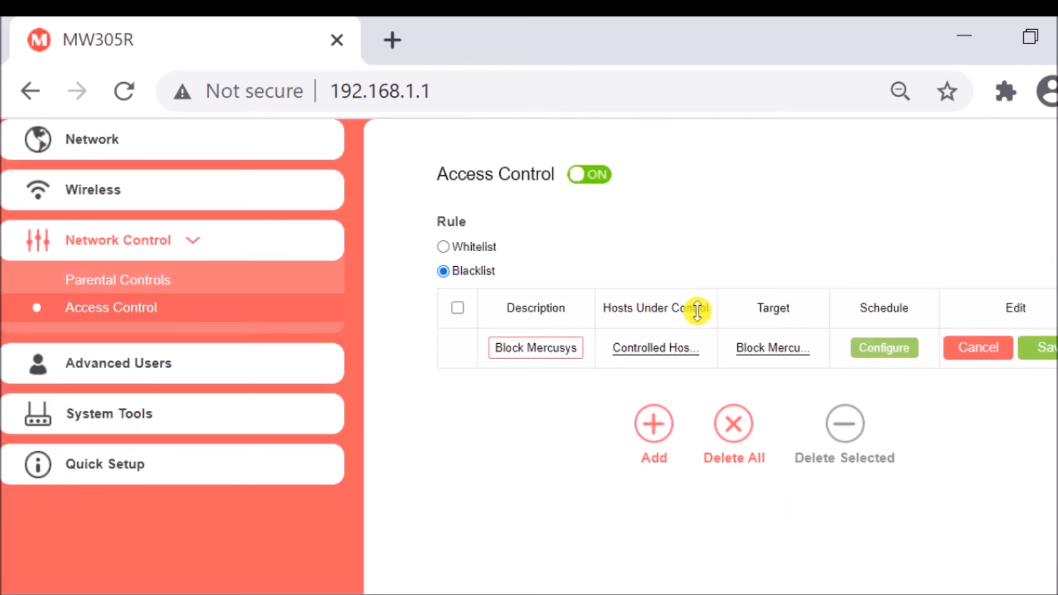
Apply the Any Time schedule to the Block Mercusys rule and save the rule.
left_click(875, 352)
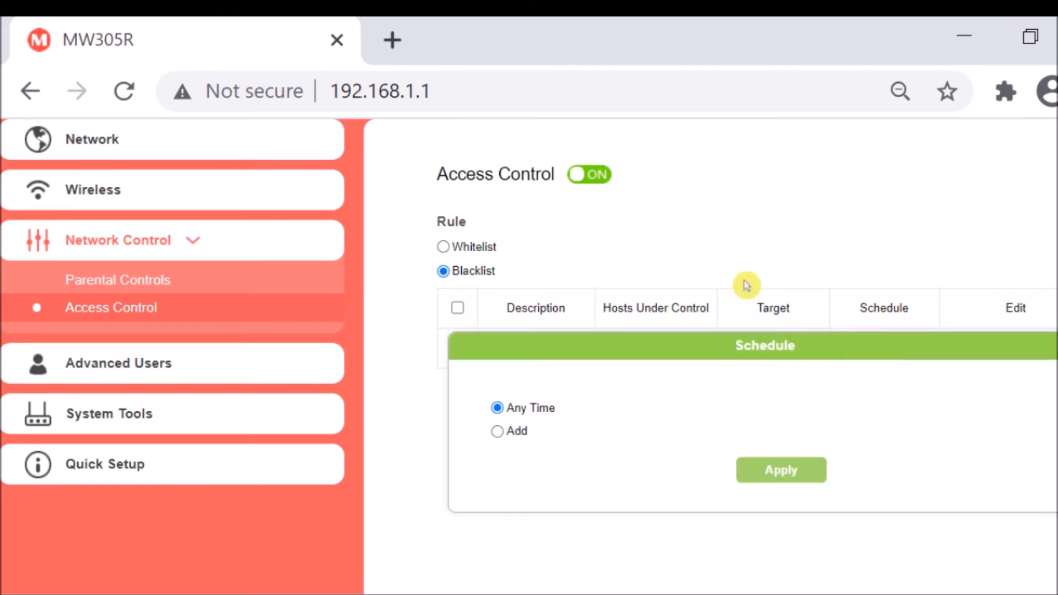
left_click(779, 472)
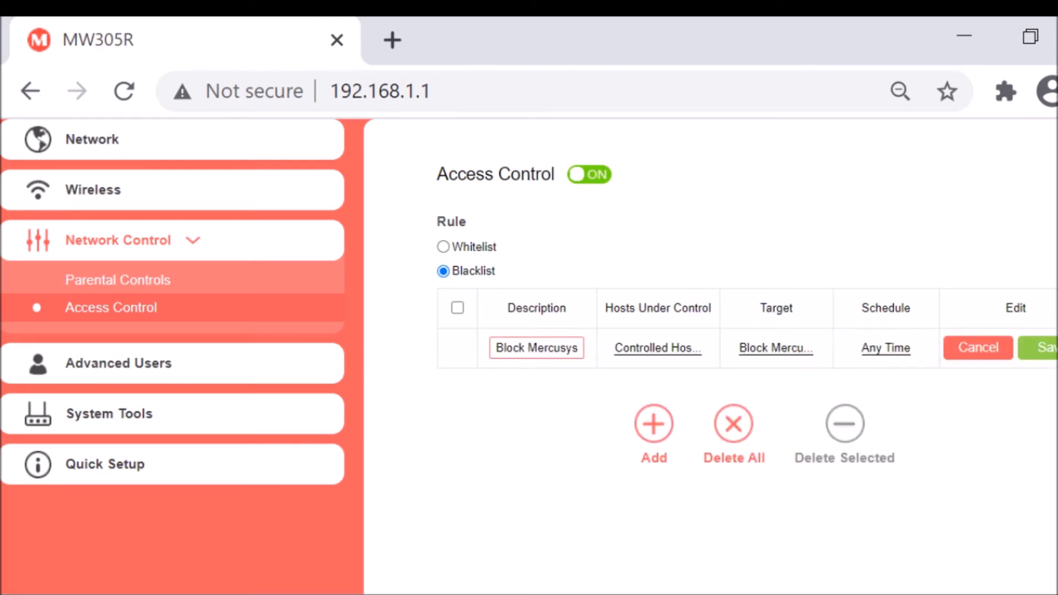
left_click(1051, 348)
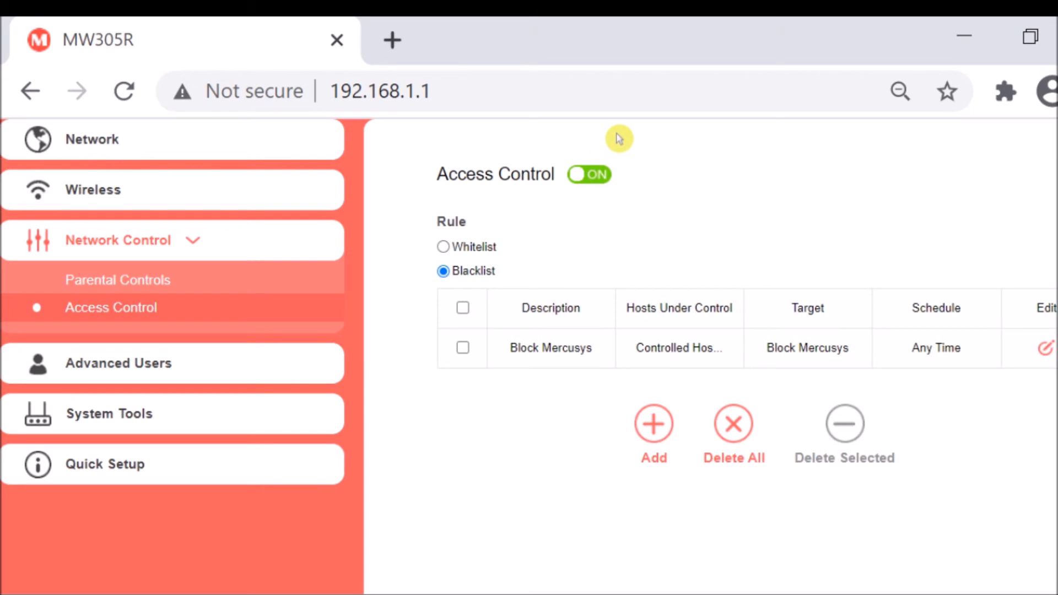
Test the blacklist rule by loading mercusys.com in a new browser tab, and close that tab.
scroll(584, 308, "up", 2)
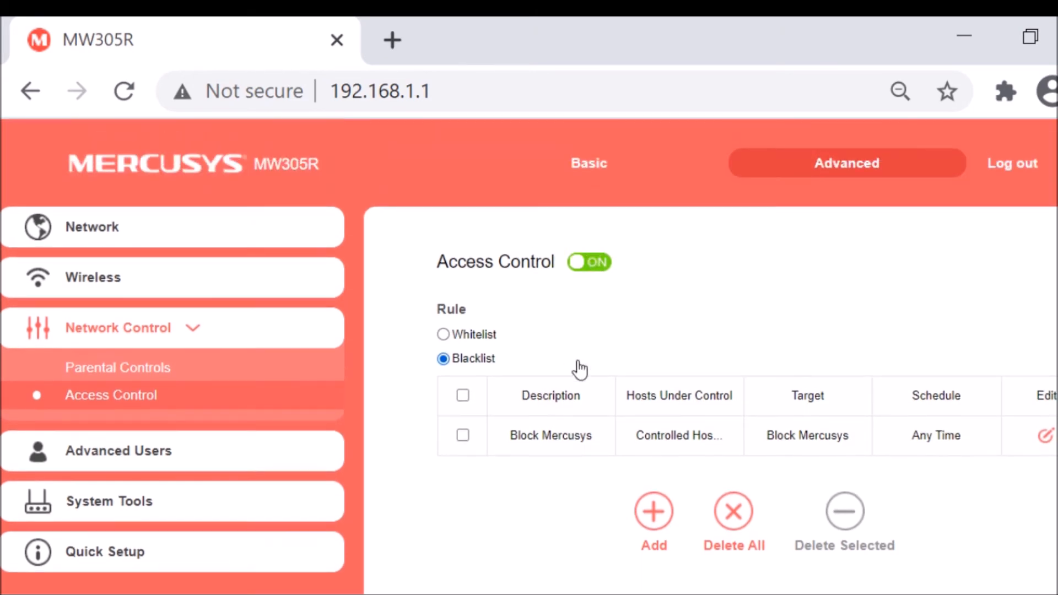
left_click(405, 54)
type("mer")
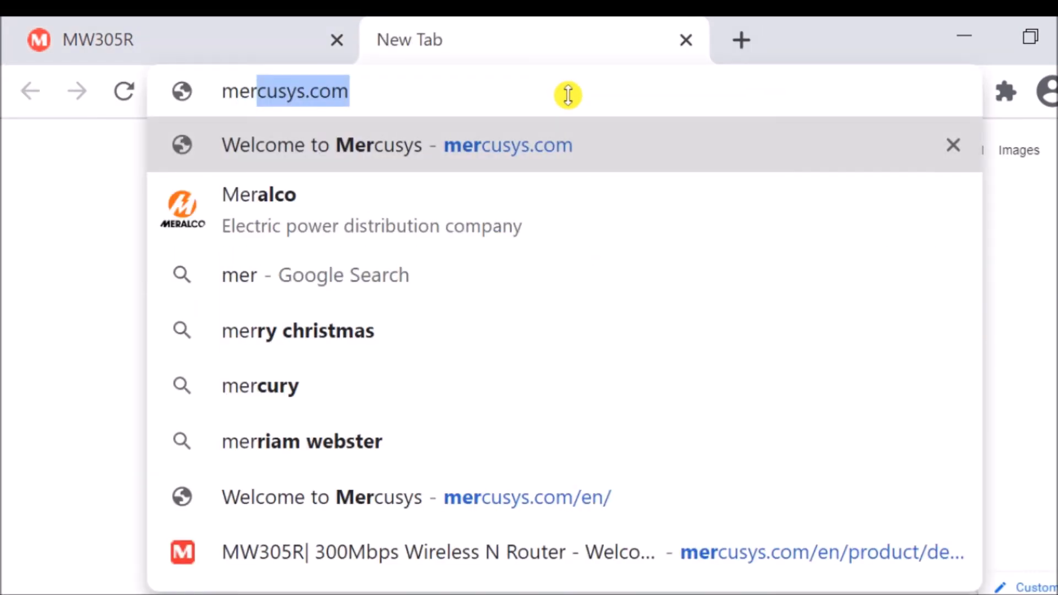
key("Return")
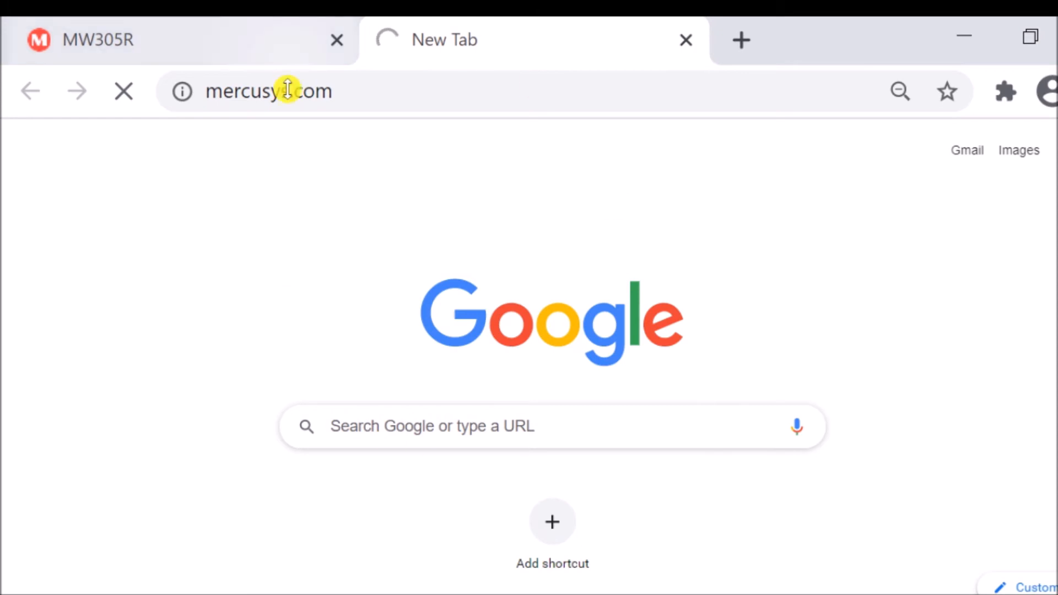
left_click(686, 40)
Delete the Block Mercusys rule from the Access Control table.
scroll(669, 421, "down", 1)
scroll(668, 424, "up", 1)
left_click(463, 437)
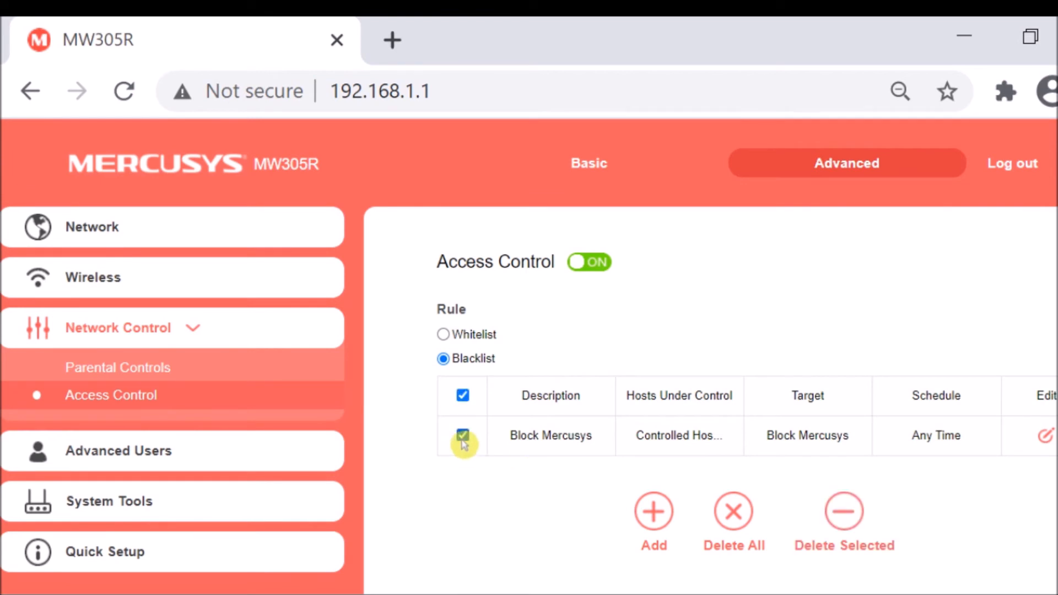
left_click(843, 518)
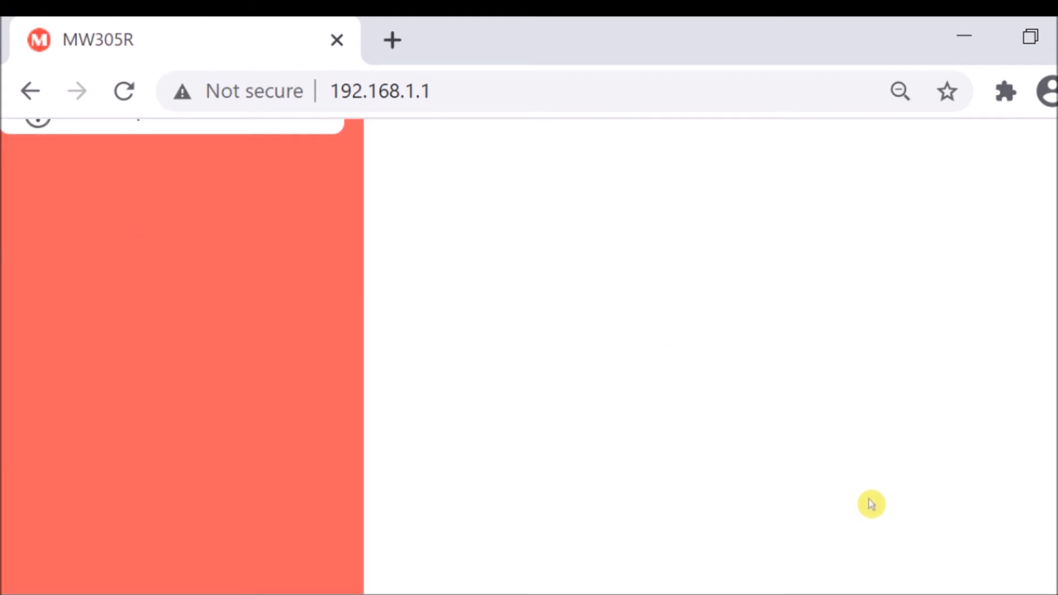
Load mercusys.com in a new browser tab to check access without the rule, and return to the router's page.
left_click(393, 40)
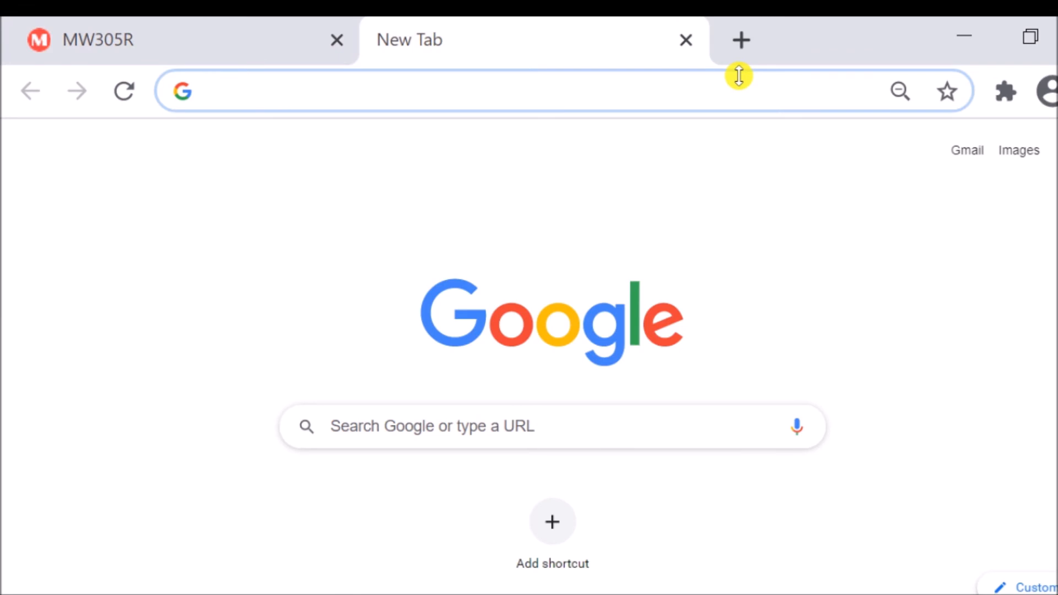
type("mer")
key("Return")
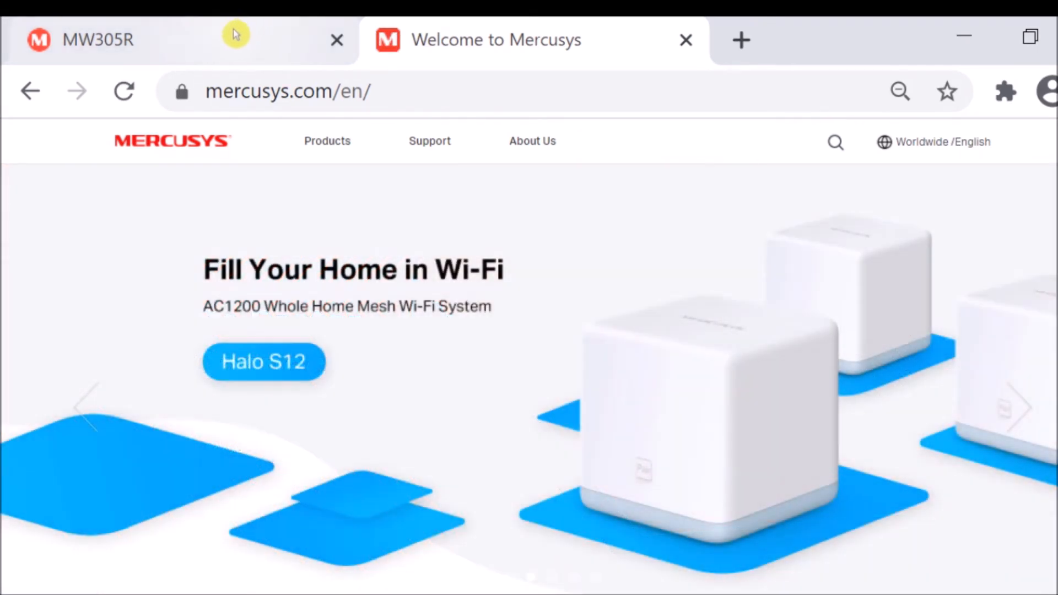
left_click(237, 34)
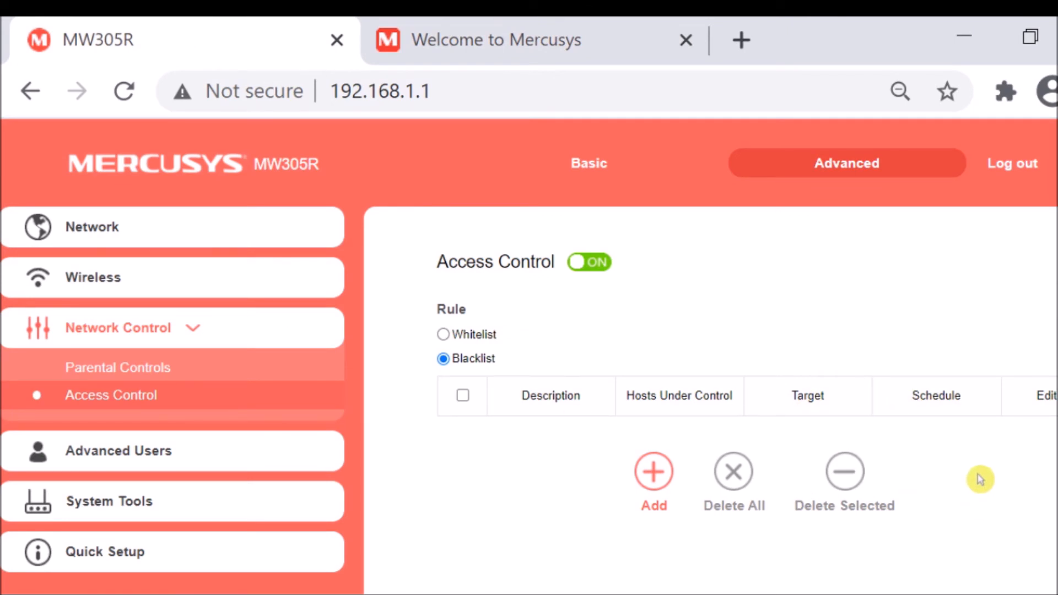
View the Parental Controls page and examine the Virtual Server page of the Advanced Users settings.
left_click(154, 367)
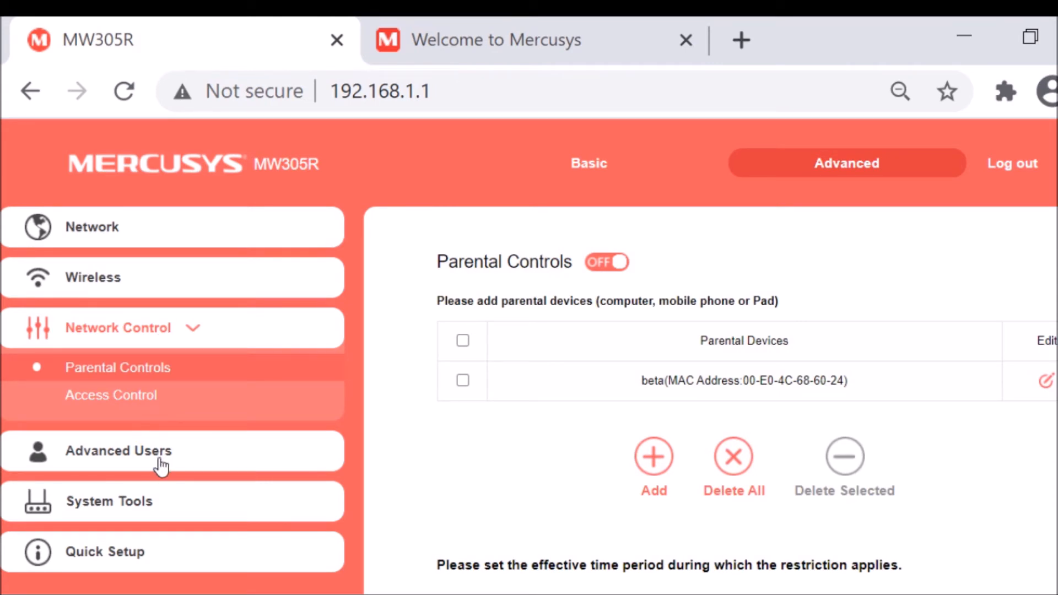
left_click(120, 463)
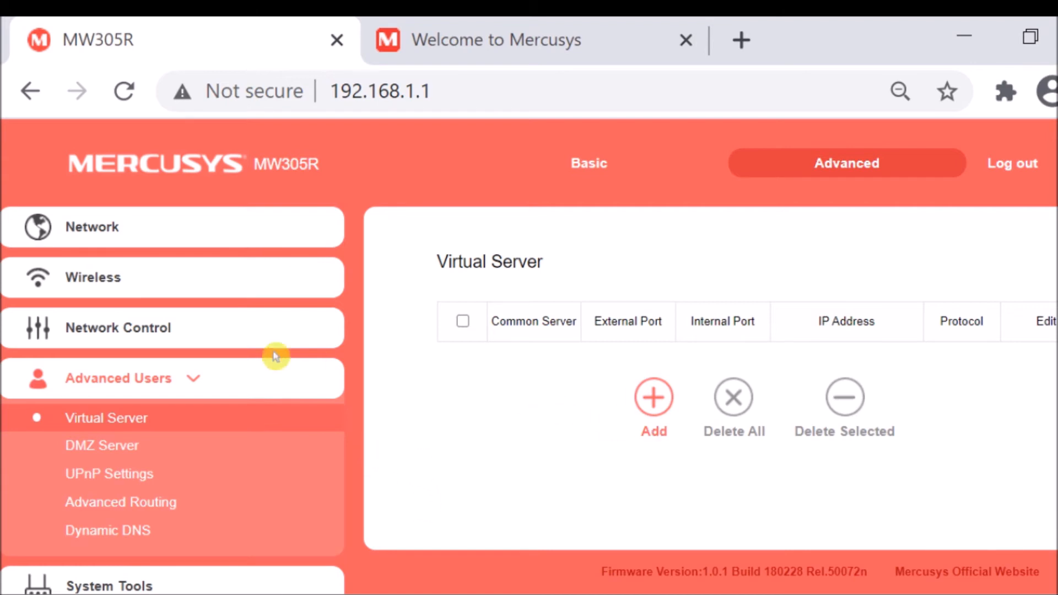
scroll(524, 428, "down", 1)
scroll(526, 429, "up", 1)
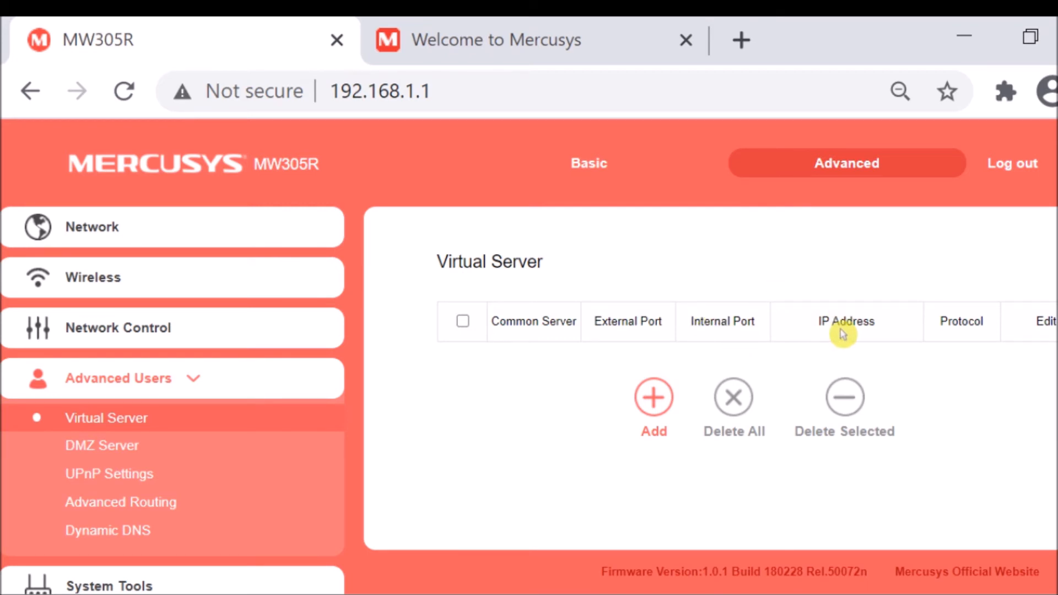
Add a virtual server entry, trying external port 8080 and the DNS service before choosing HTTP as the common server.
left_click(654, 396)
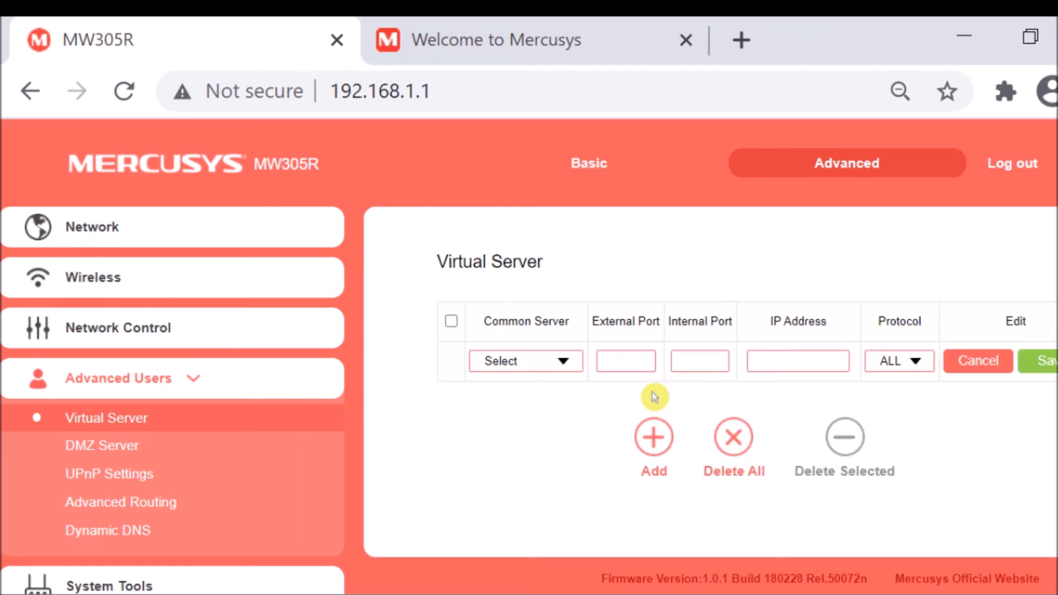
left_click(629, 359)
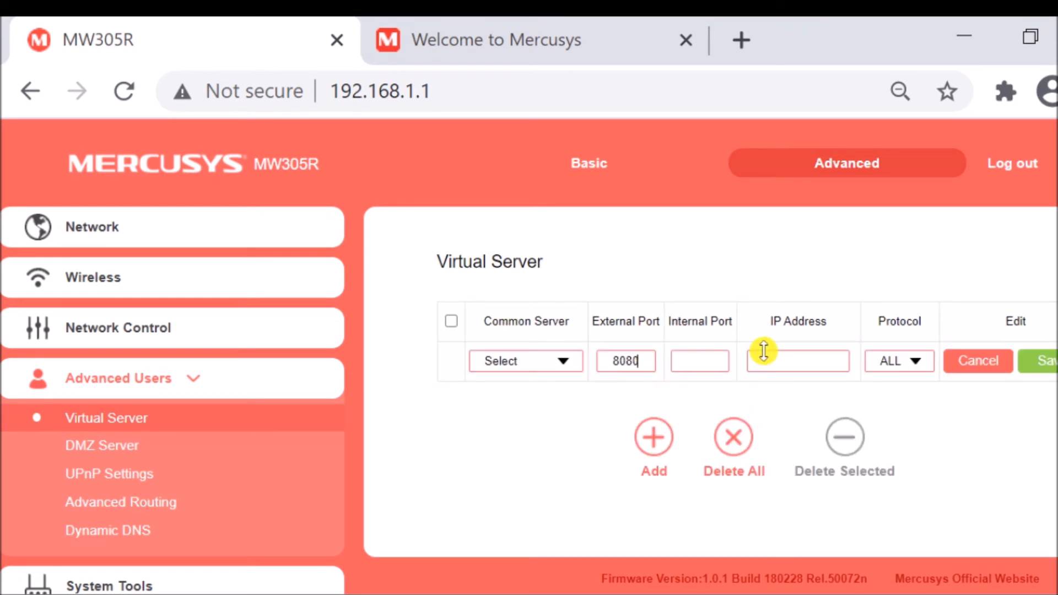
left_click(563, 365)
scroll(543, 550, "down", 1)
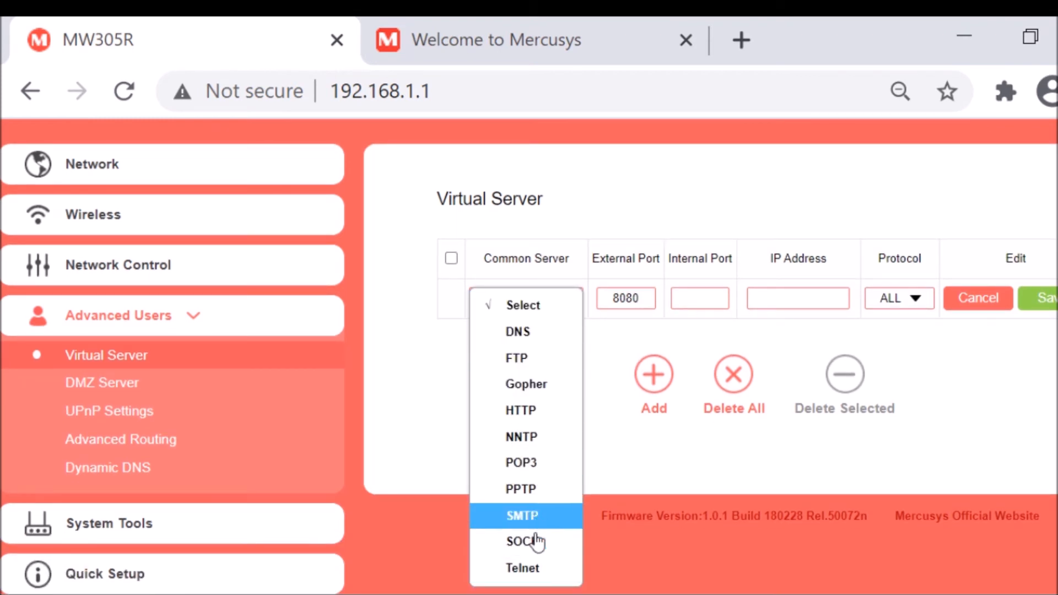
left_click(525, 337)
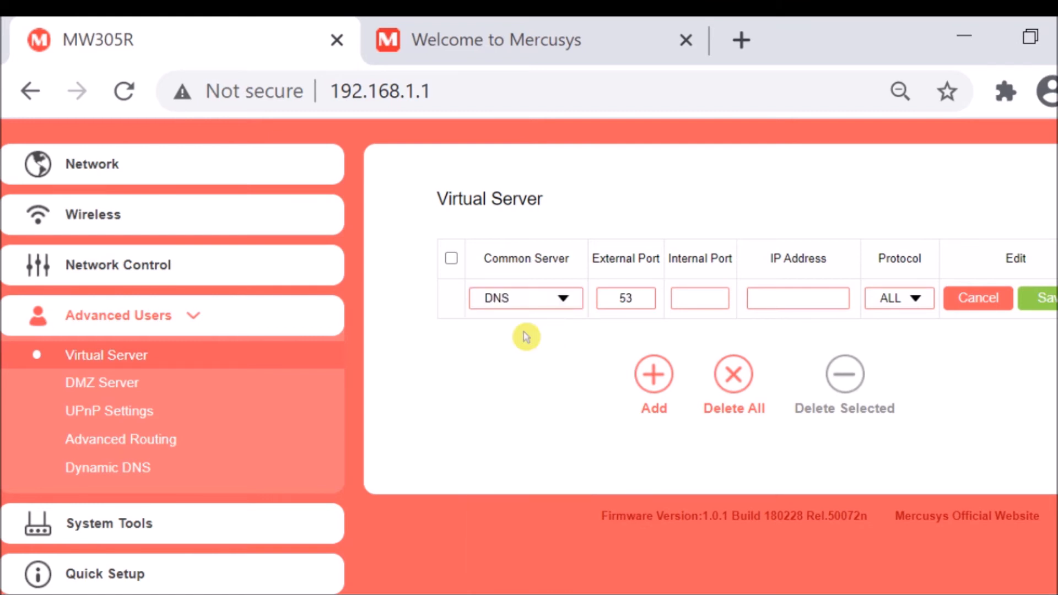
left_click(572, 301)
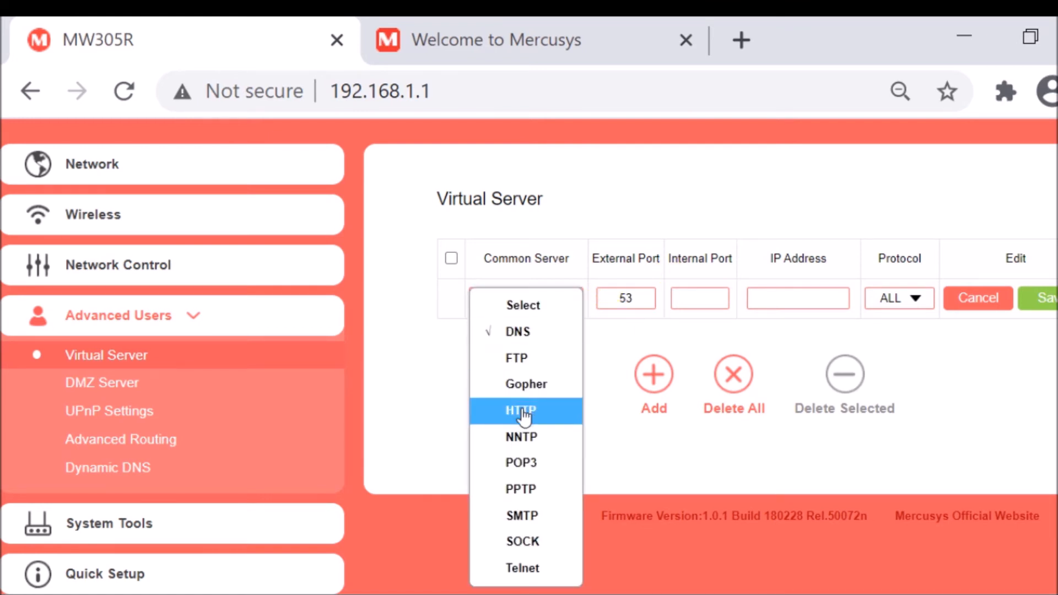
left_click(522, 409)
left_click(575, 304)
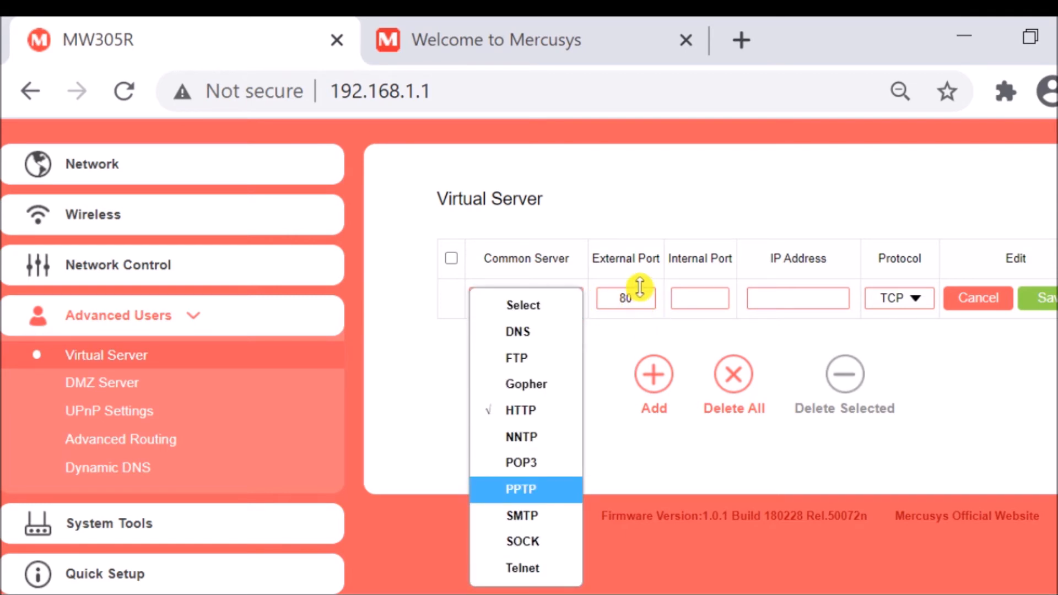
Fill in the HTTP virtual server entry with internal port 8080 and IP address 192.168.1.200.
left_click(699, 295)
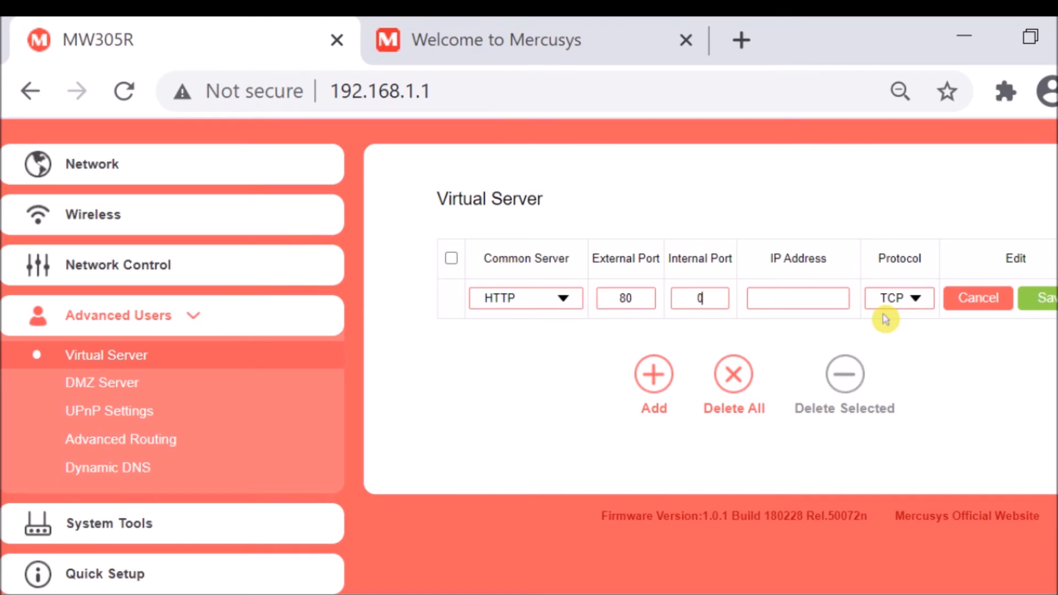
type("8080")
key("Tab")
type("192.168.1.")
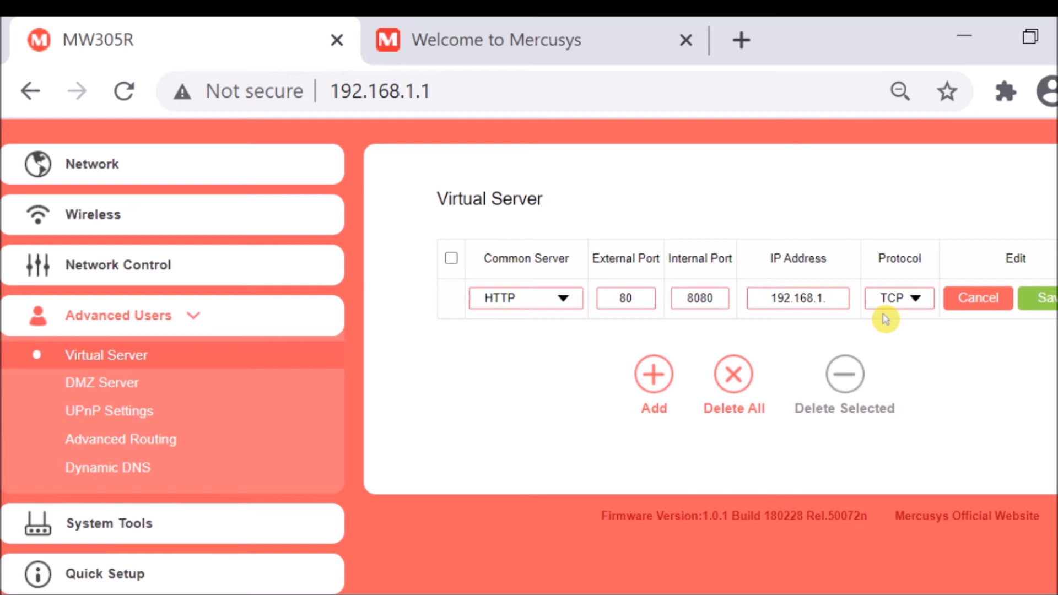
type("200")
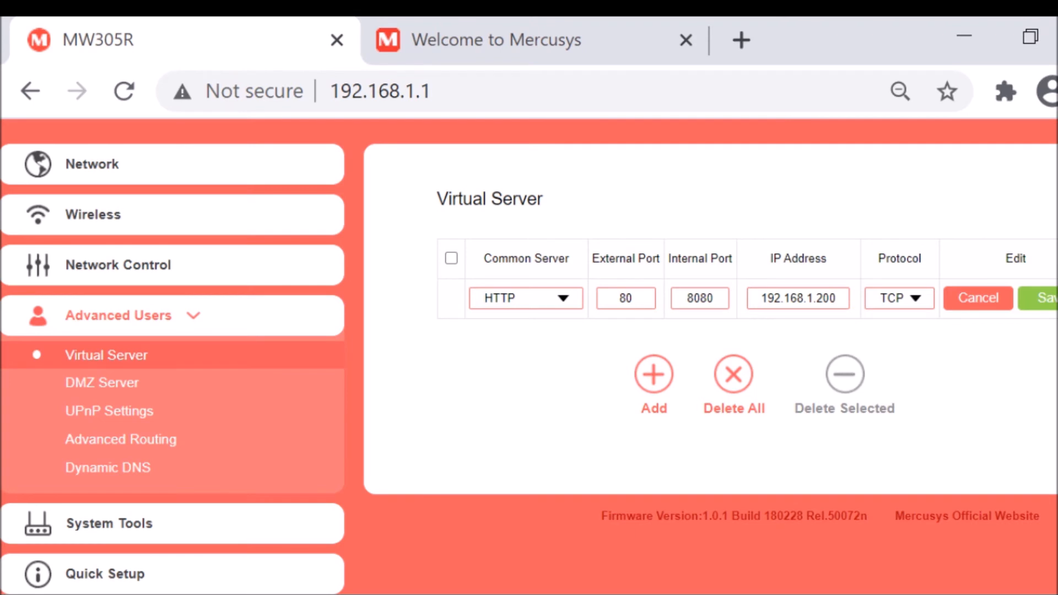
View the Virtual Server help and examine the DMZ Server page with its DMZ host IP address setting.
left_click(1057, 200)
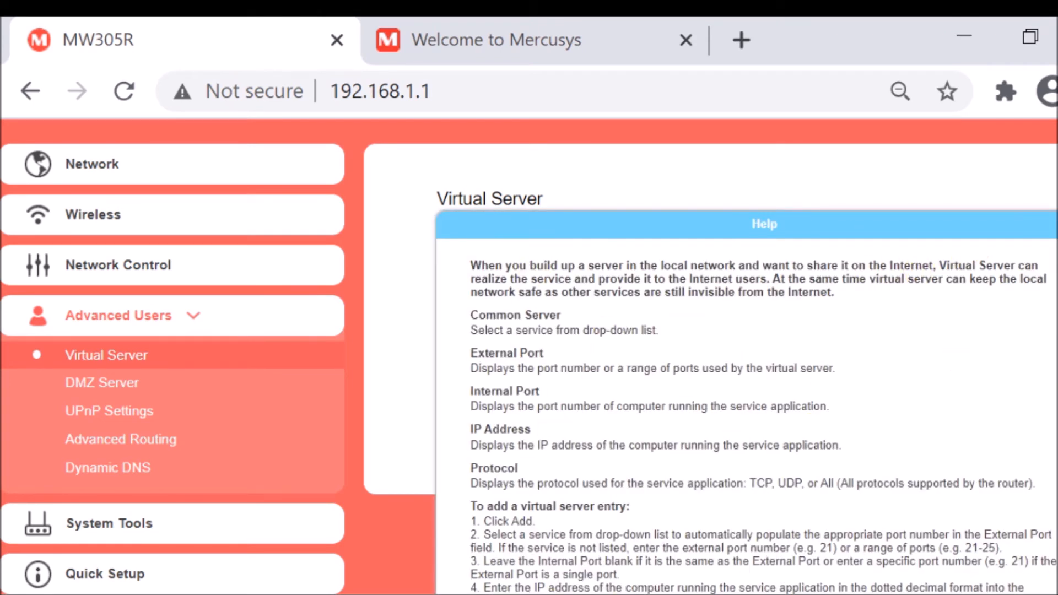
left_click(1056, 224)
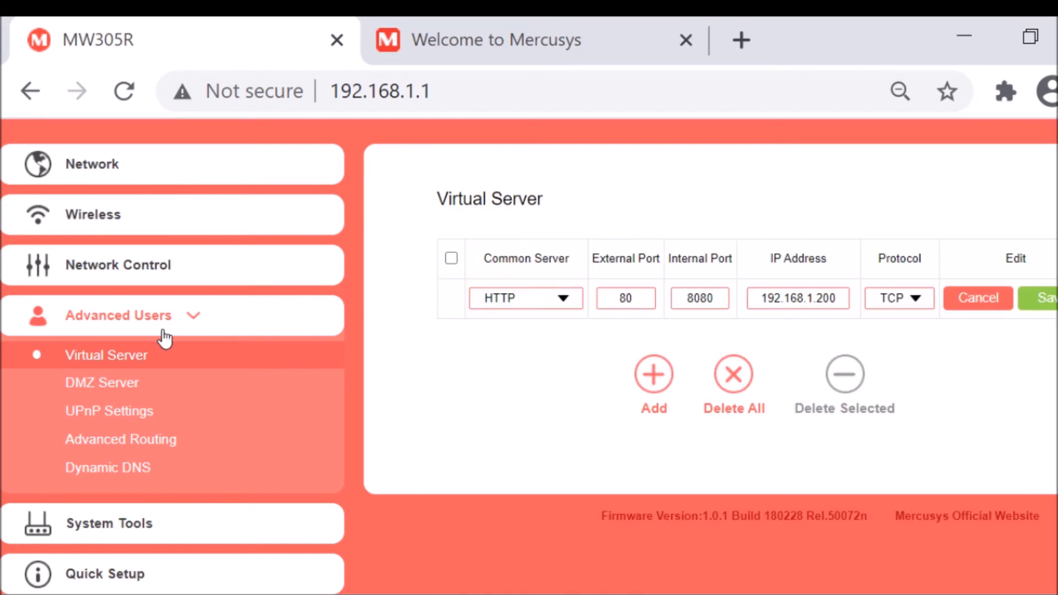
left_click(75, 388)
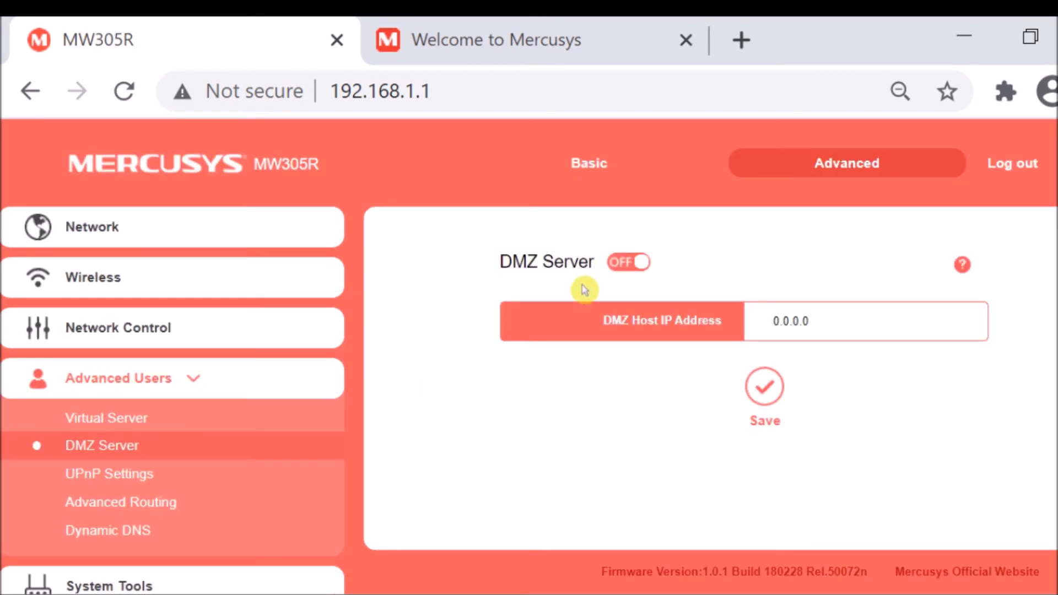
left_click_drag(821, 315, 705, 324)
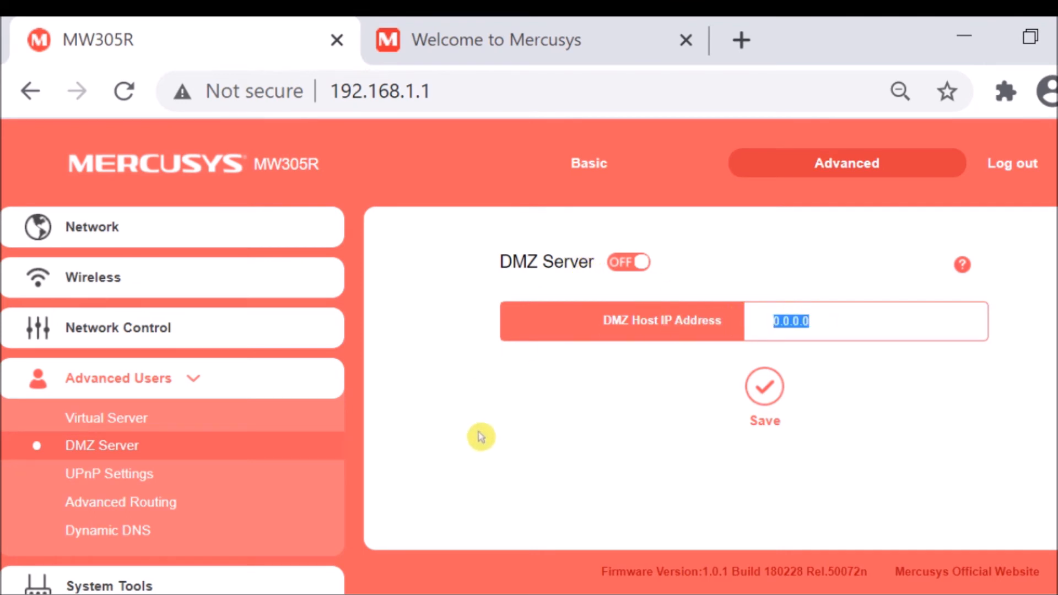
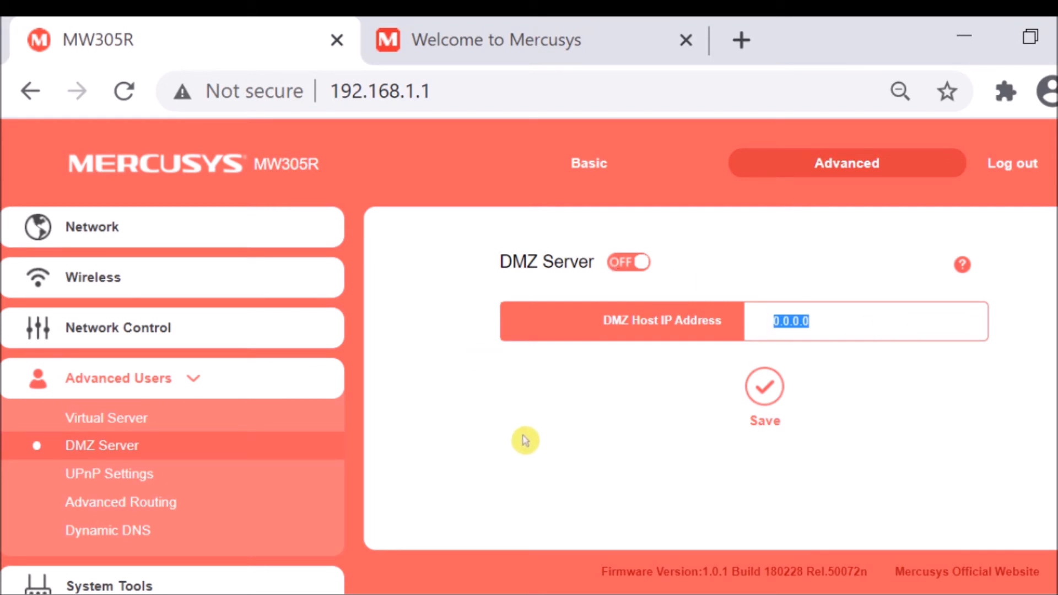
View the UPnP Settings page of the Advanced Users section and read its help text.
left_click(93, 479)
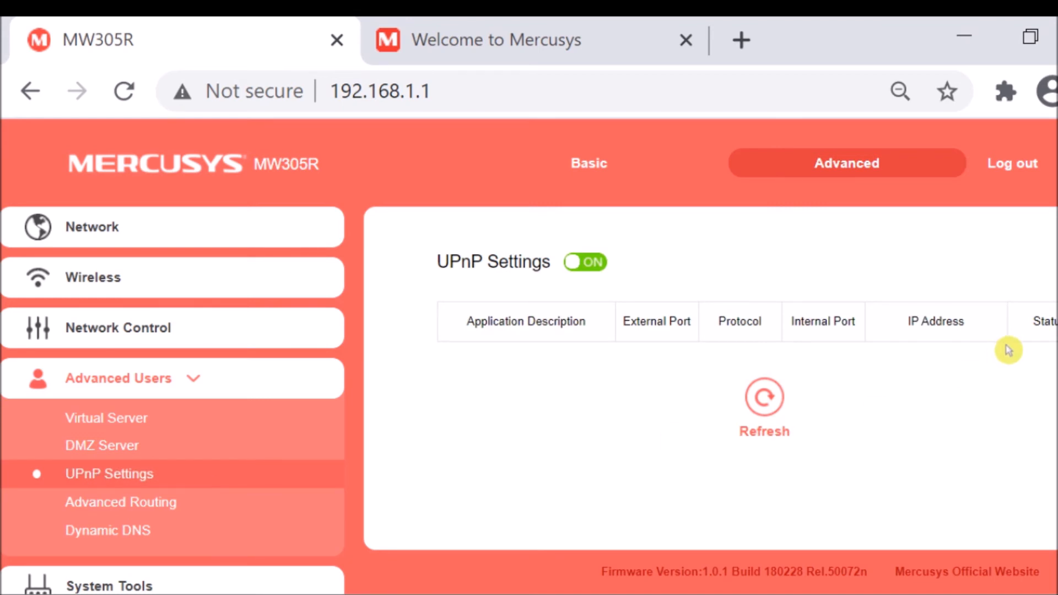
left_click(1055, 262)
scroll(601, 506, "down", 2)
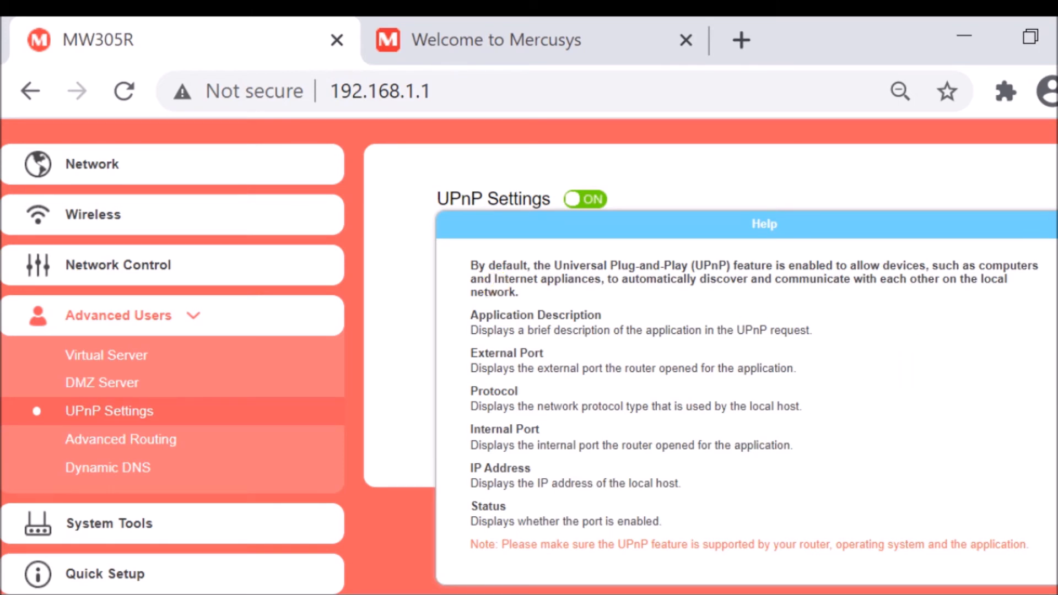
left_click(1056, 223)
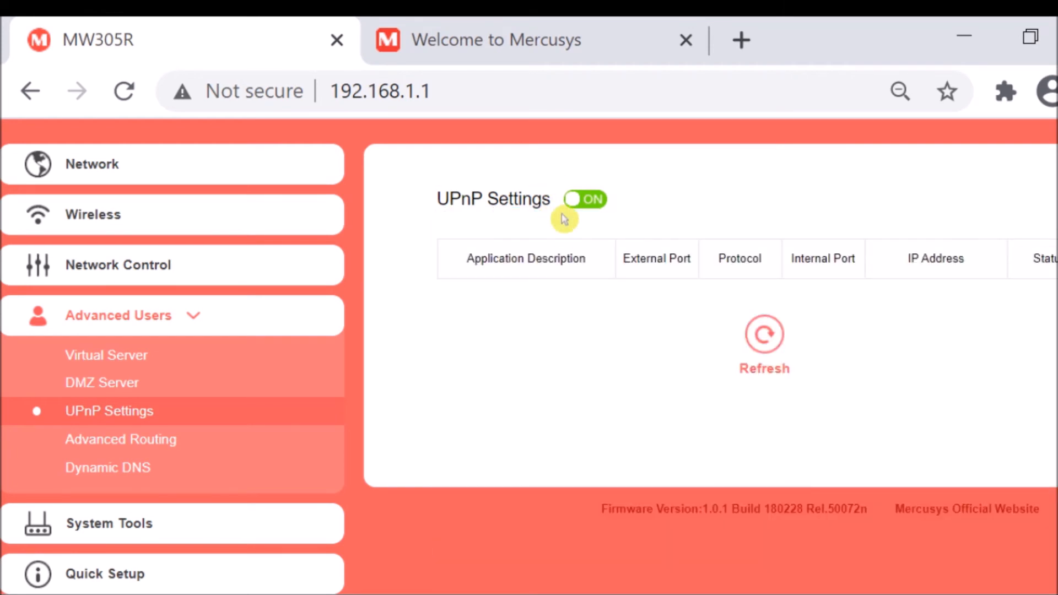
Open the Advanced Routing page and look over its Static Routing and System Routing List sections.
left_click(137, 445)
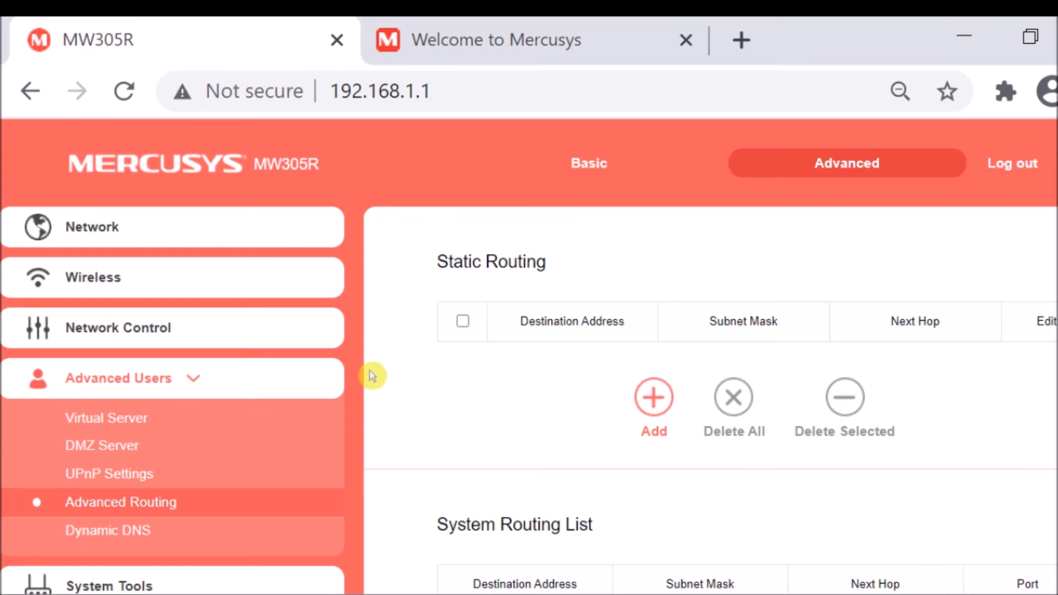
scroll(386, 416, "down", 3)
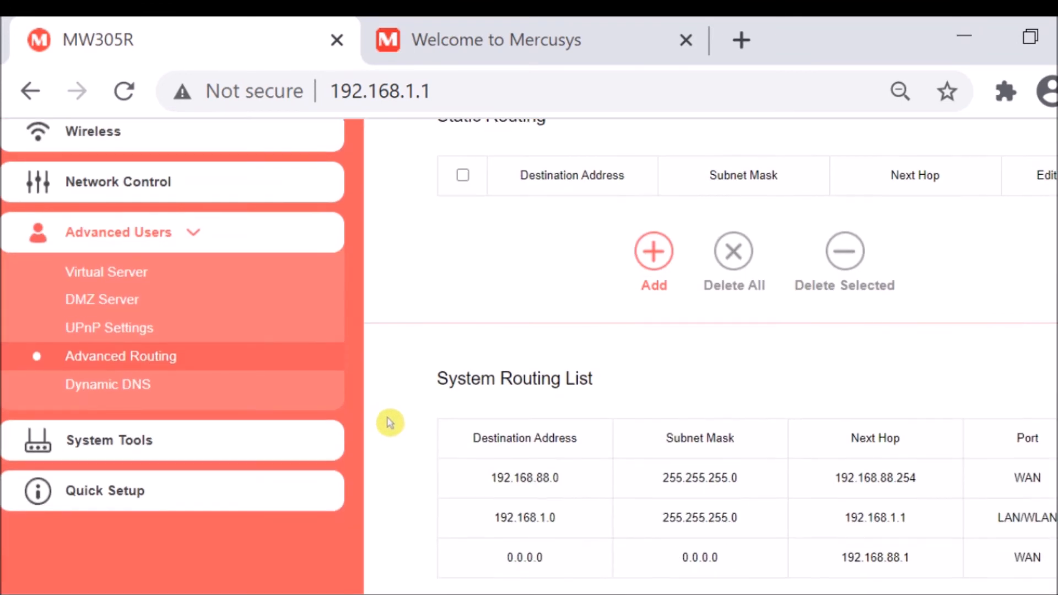
scroll(400, 413, "up", 3)
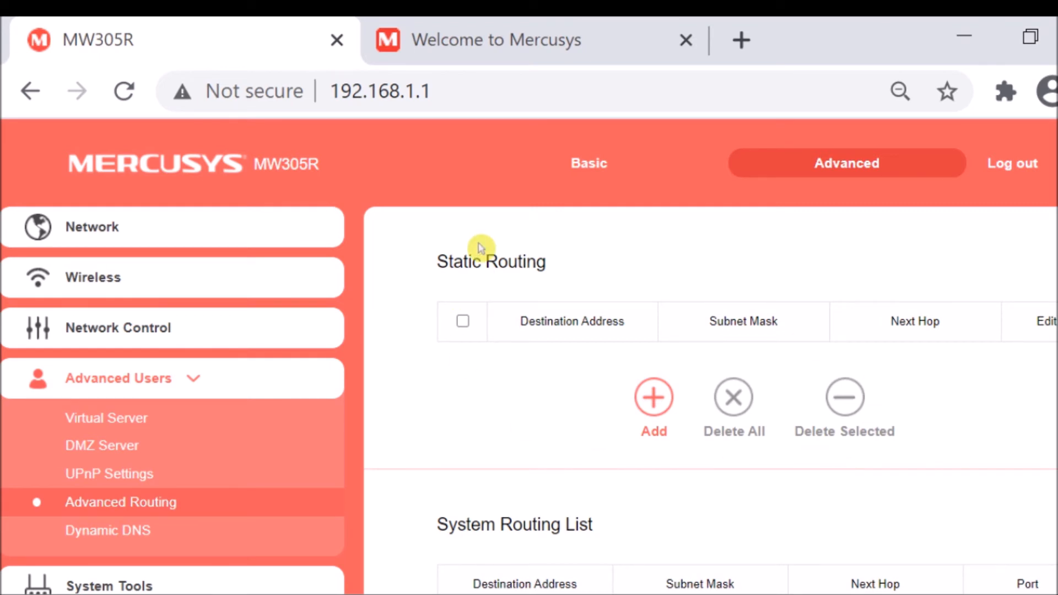
Start a blank static route entry to examine its Destination Address, Subnet Mask and Next Hop fields, and cancel it.
left_click(654, 397)
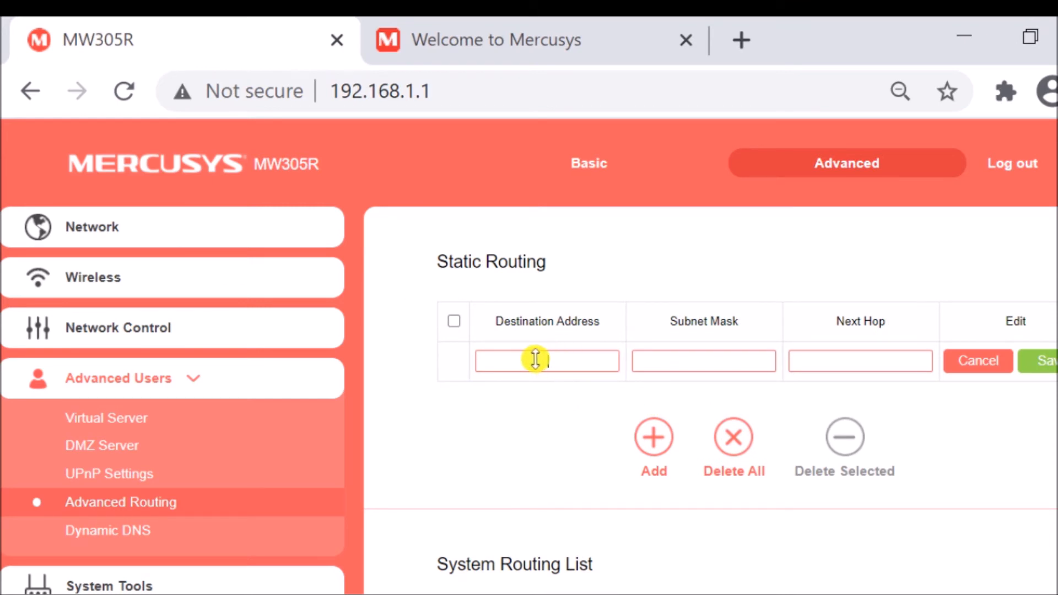
left_click(535, 359)
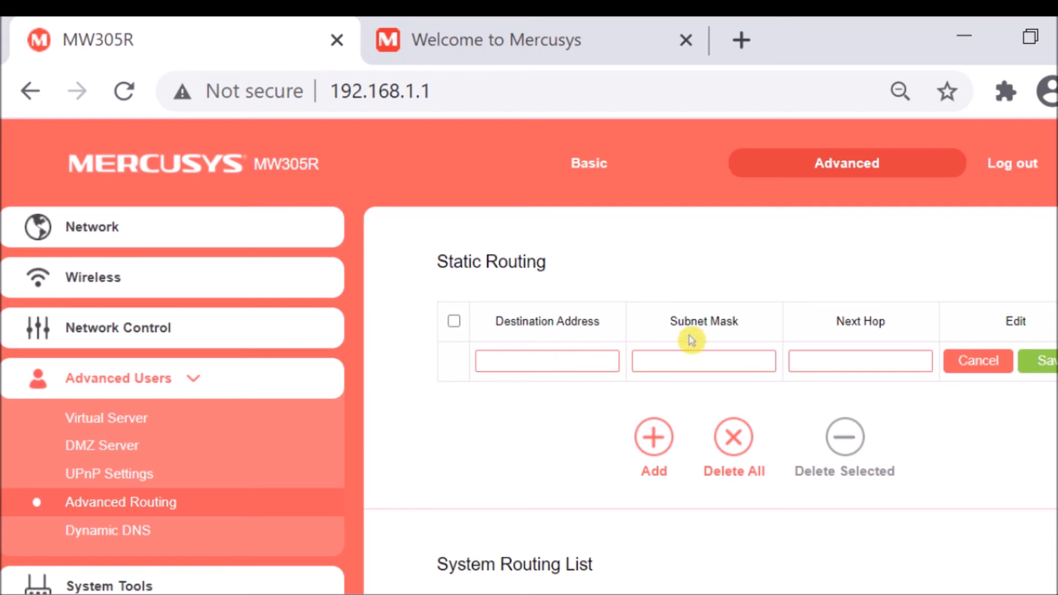
left_click(872, 359)
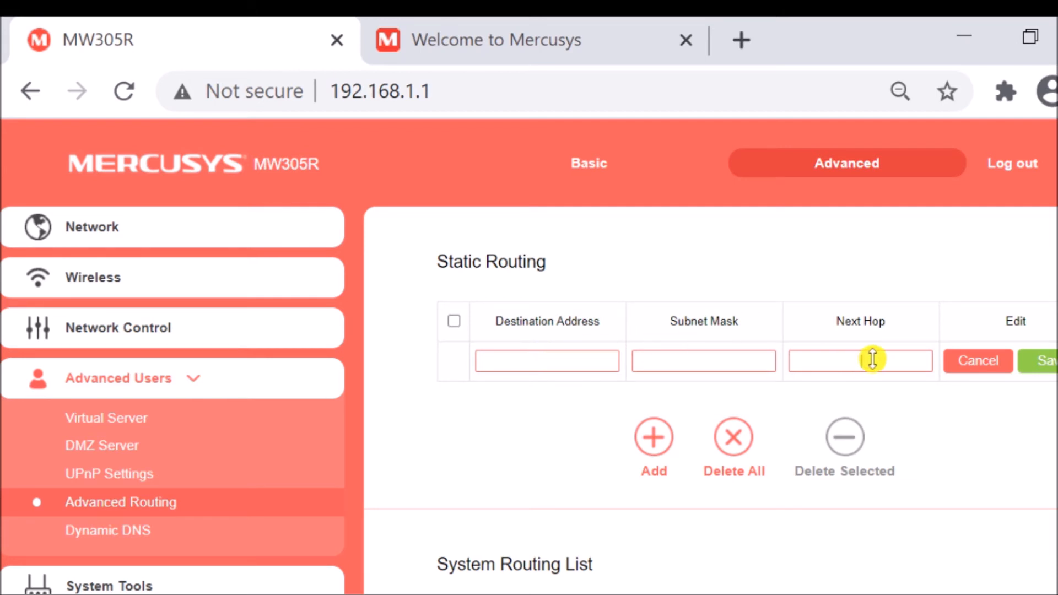
left_click(956, 372)
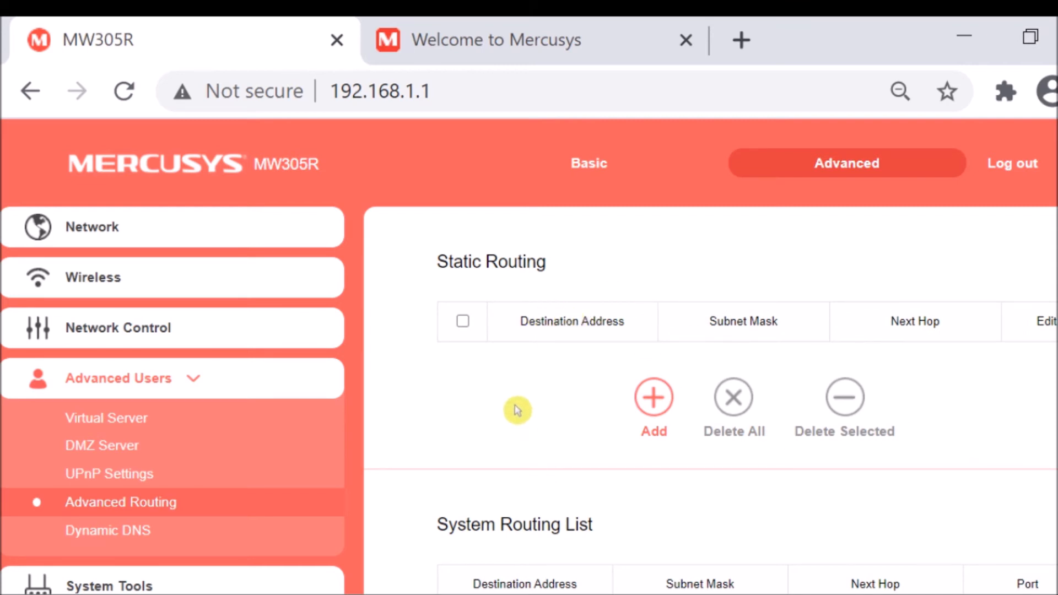
Examine the System Routing List on the Advanced Routing page.
scroll(510, 407, "down", 3)
scroll(488, 418, "down", 3)
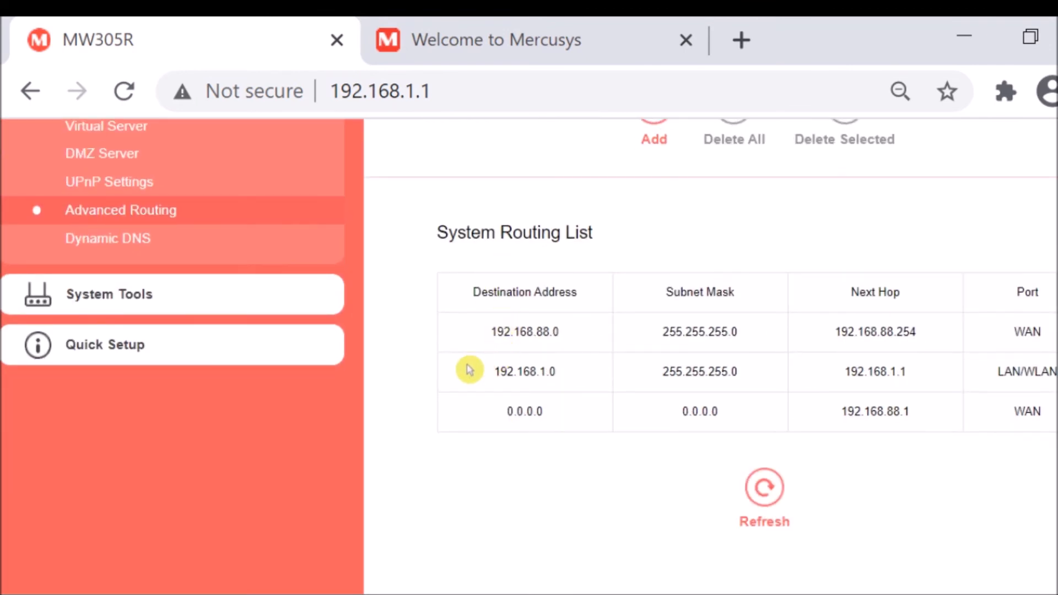
scroll(469, 367, "up", 2)
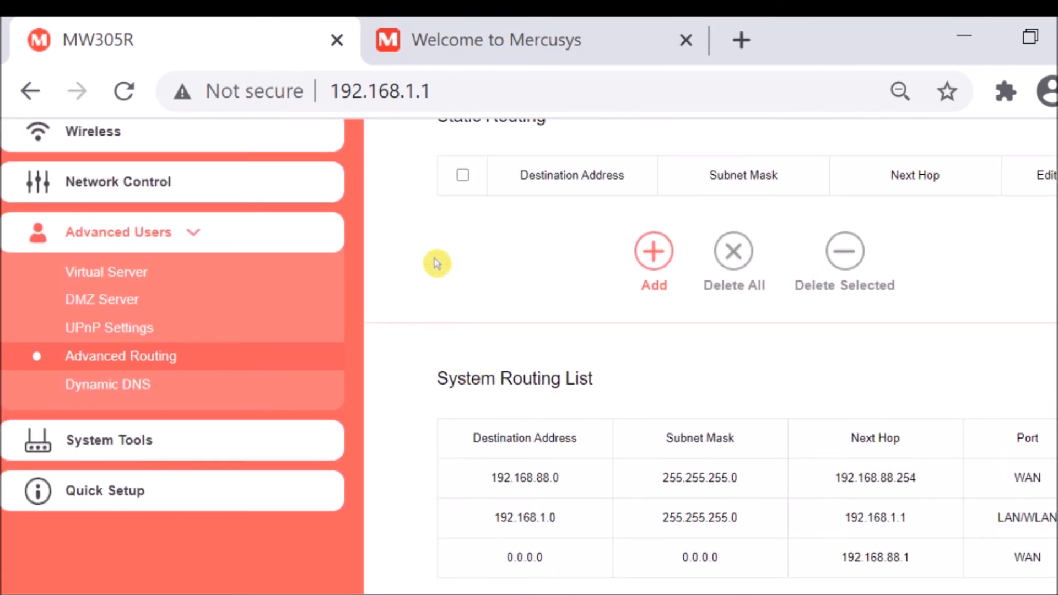
View the Dynamic DNS page and check the available service providers, leaving the selection at NO-IP.
left_click(118, 385)
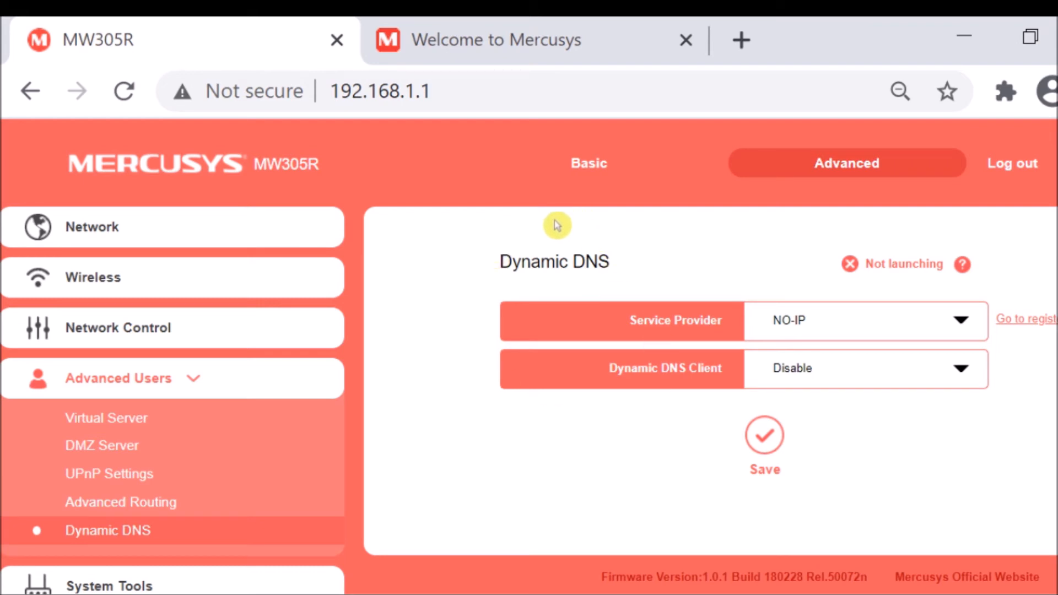
left_click(968, 329)
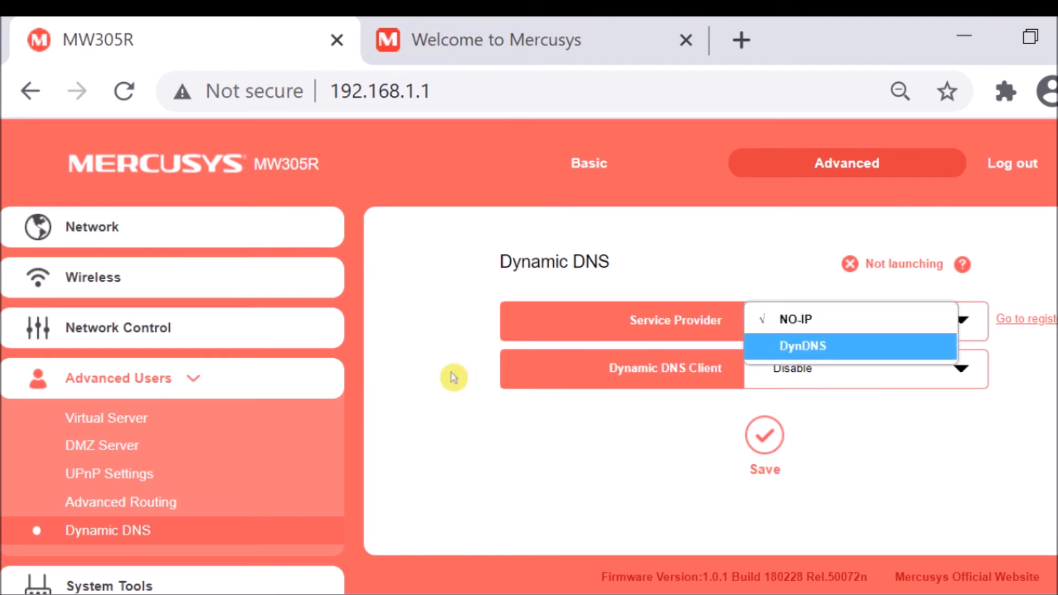
left_click(431, 382)
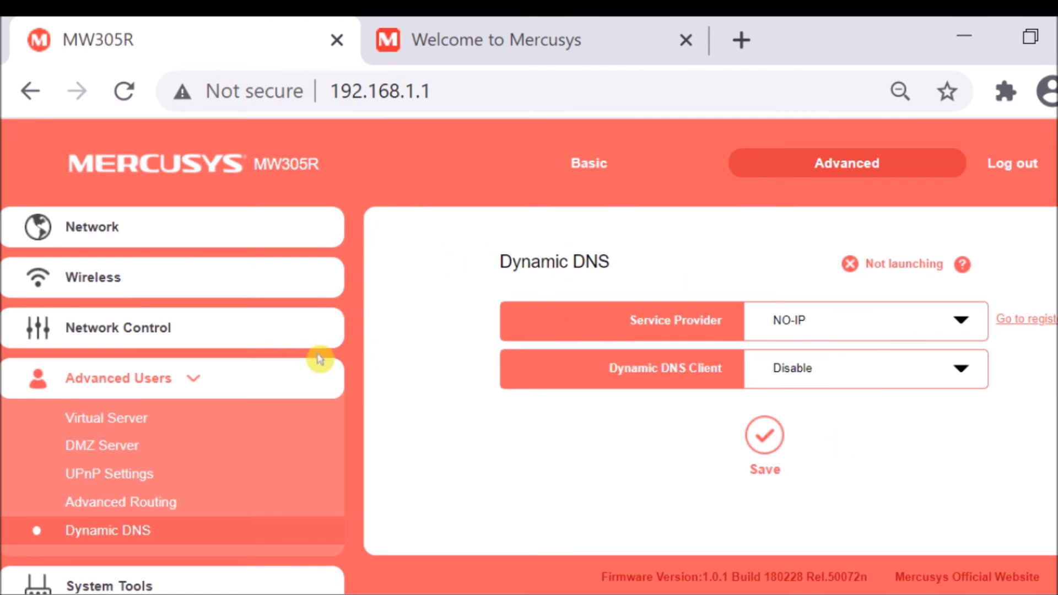
View the Web Management page of System Tools and examine the Local Management access options.
scroll(416, 394, "down", 1)
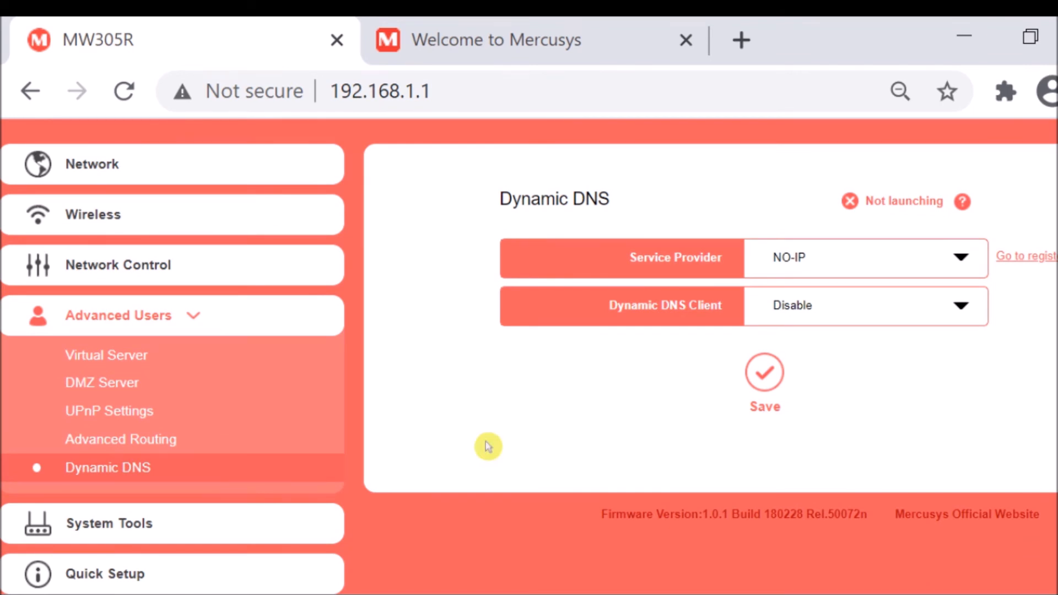
left_click(107, 529)
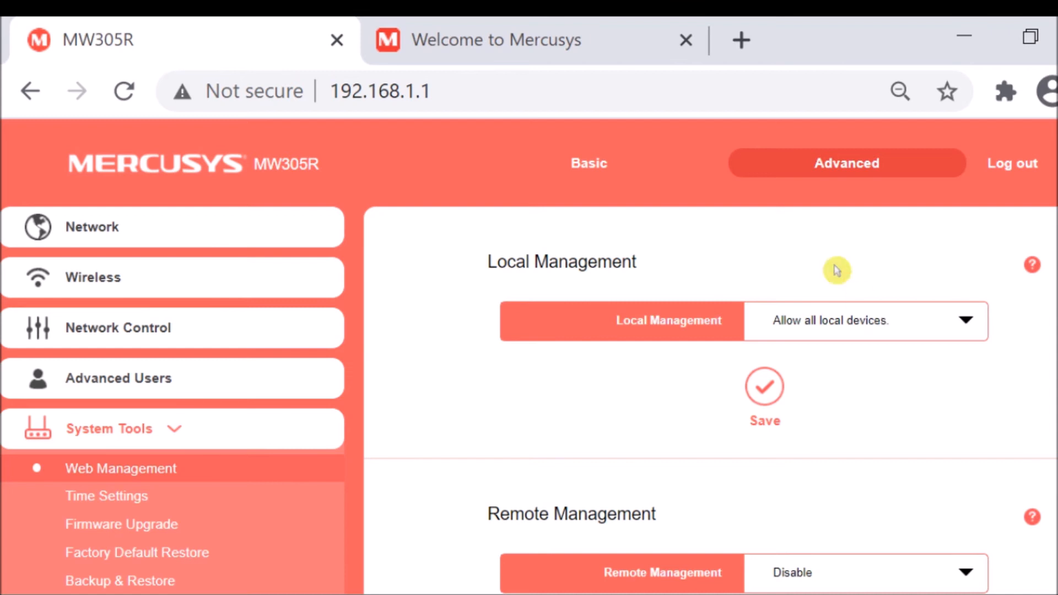
left_click(901, 332)
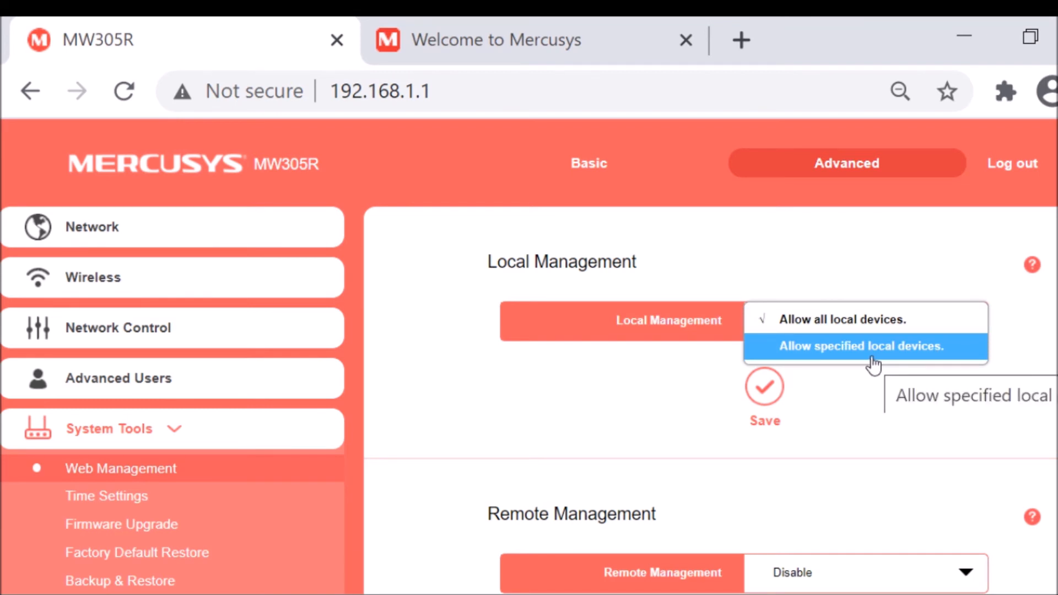
left_click(587, 381)
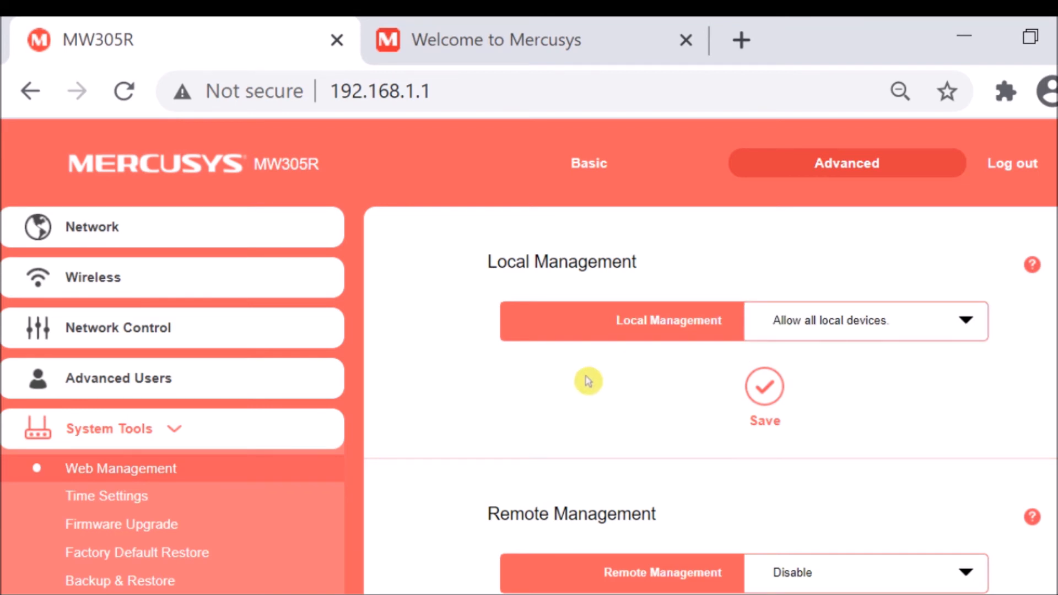
scroll(568, 388, "down", 3)
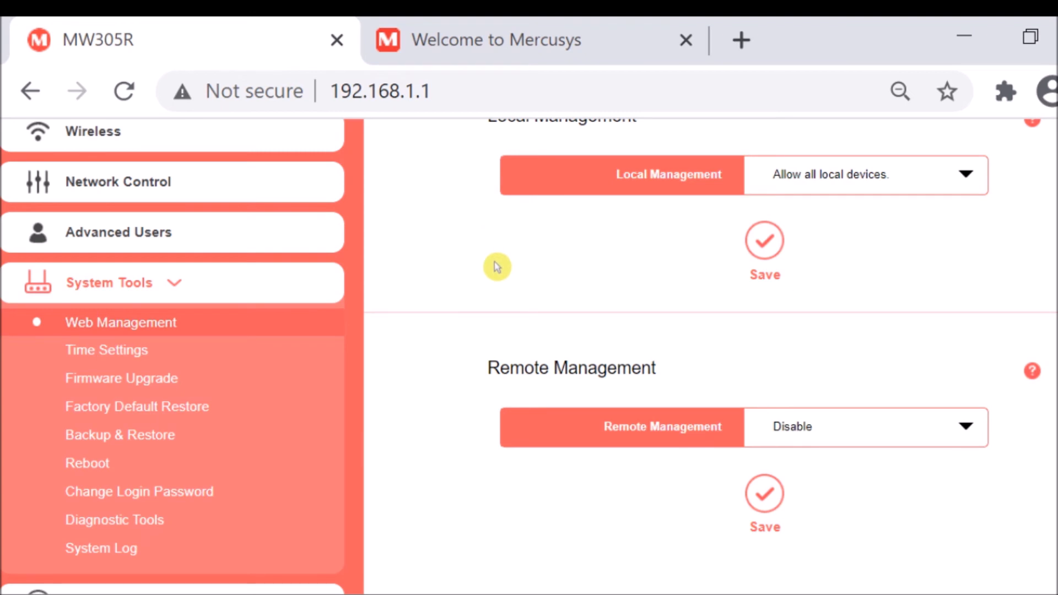
scroll(496, 264, "up", 3)
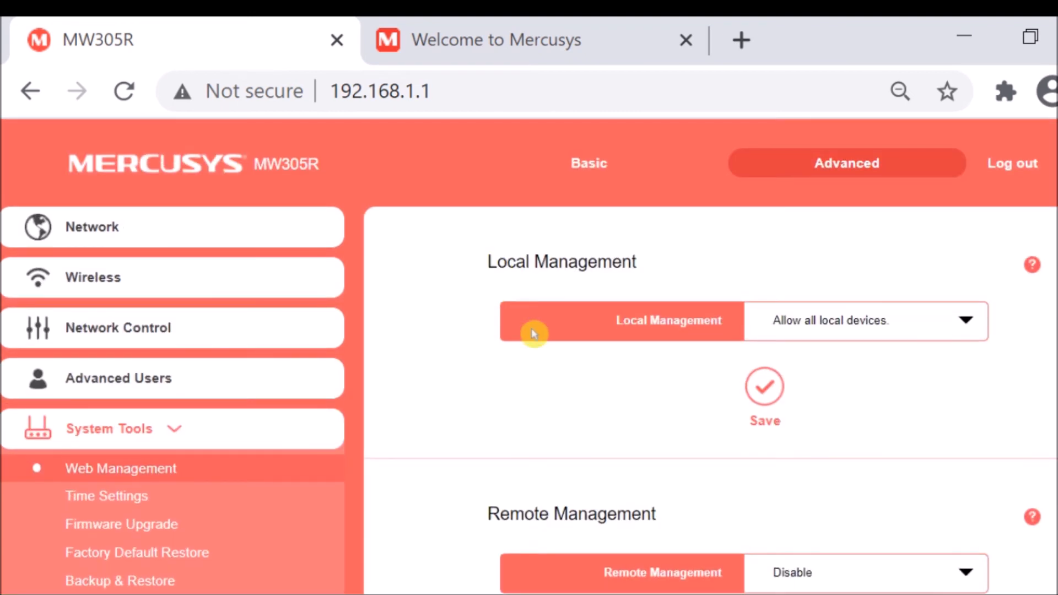
left_click(832, 332)
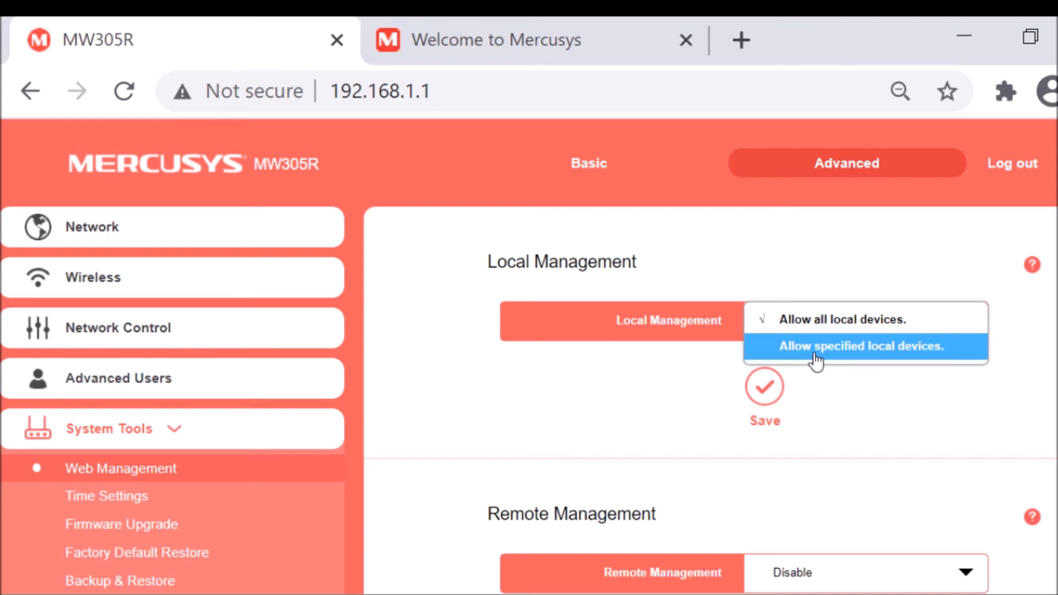
left_click(599, 381)
Set Remote Management to allow all remote devices and select its port value.
scroll(471, 342, "down", 3)
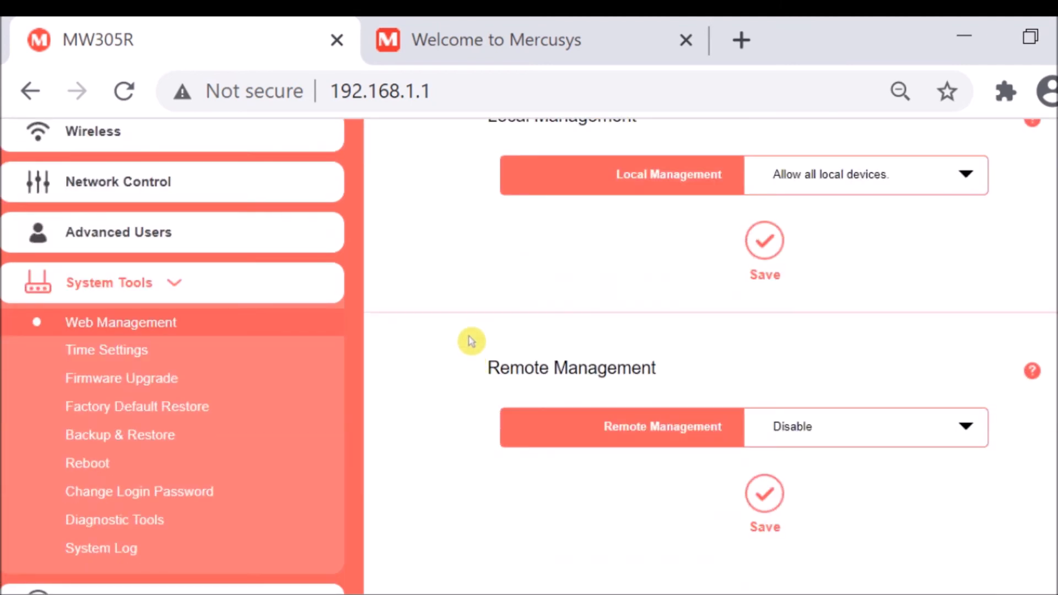
scroll(567, 306, "down", 2)
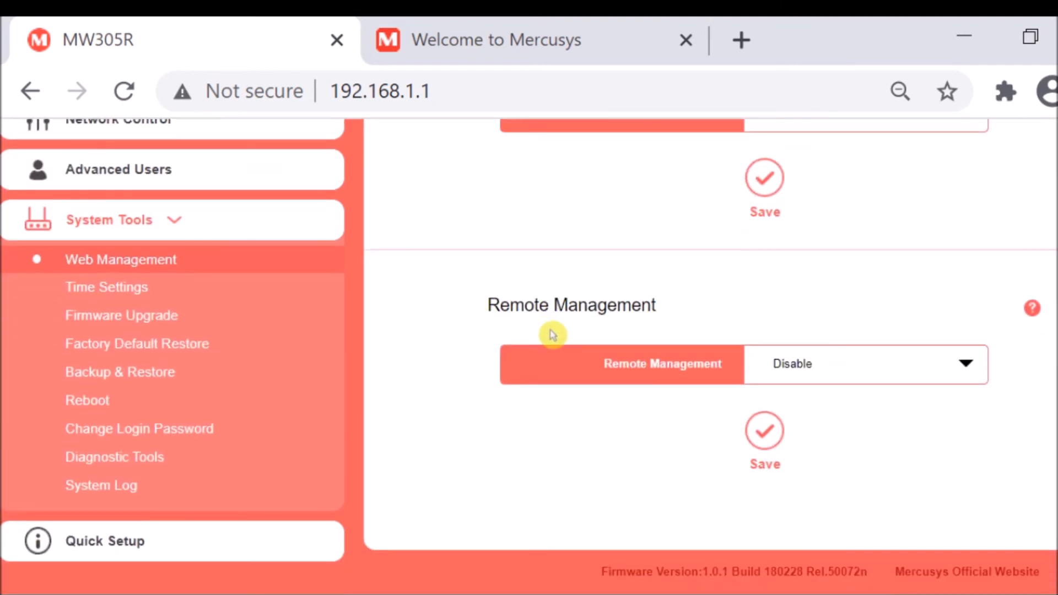
left_click(888, 378)
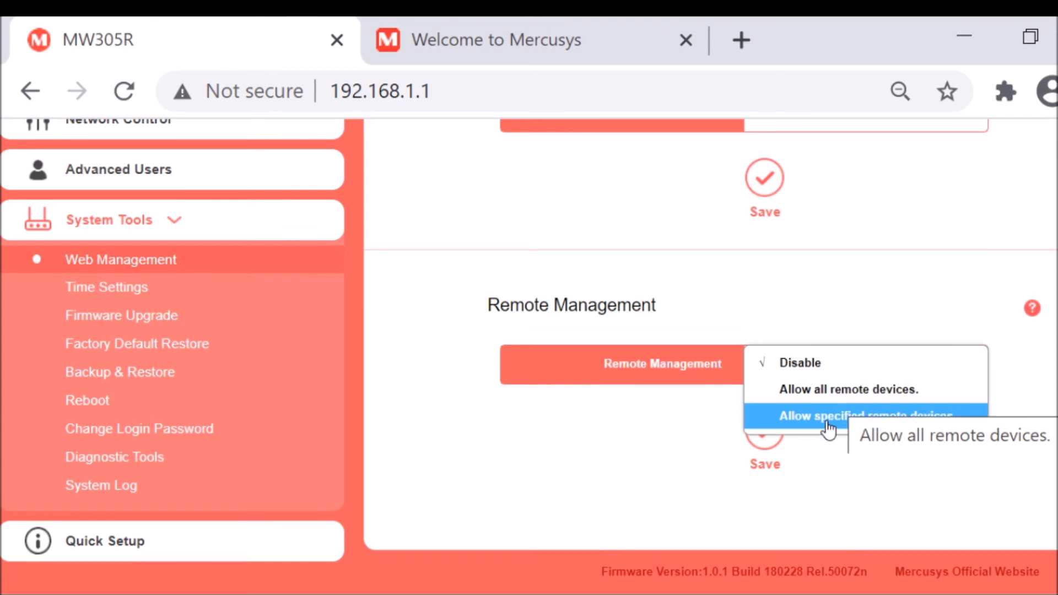
left_click(809, 391)
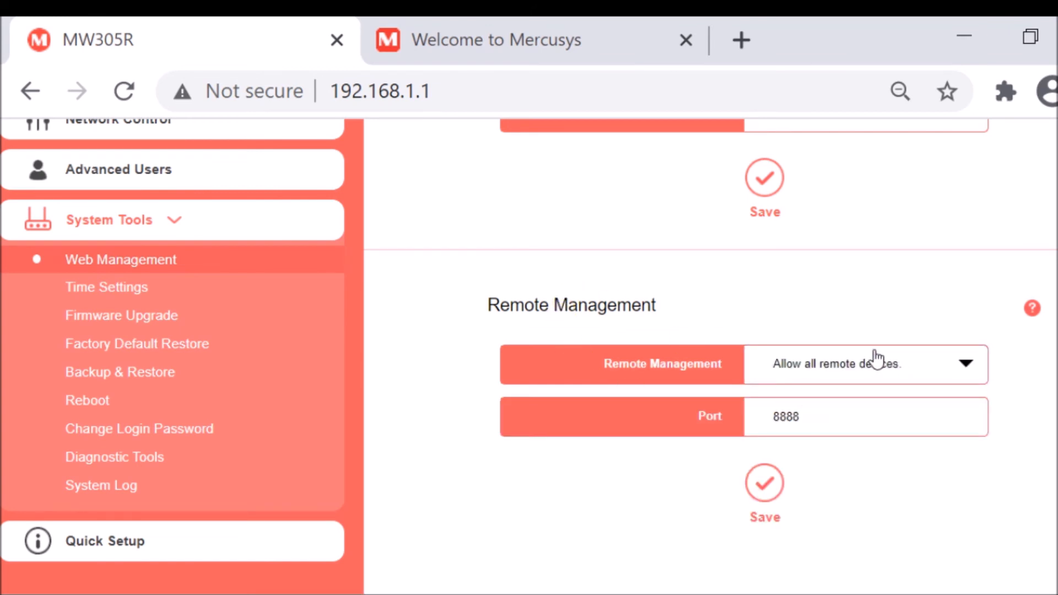
left_click_drag(809, 416, 729, 413)
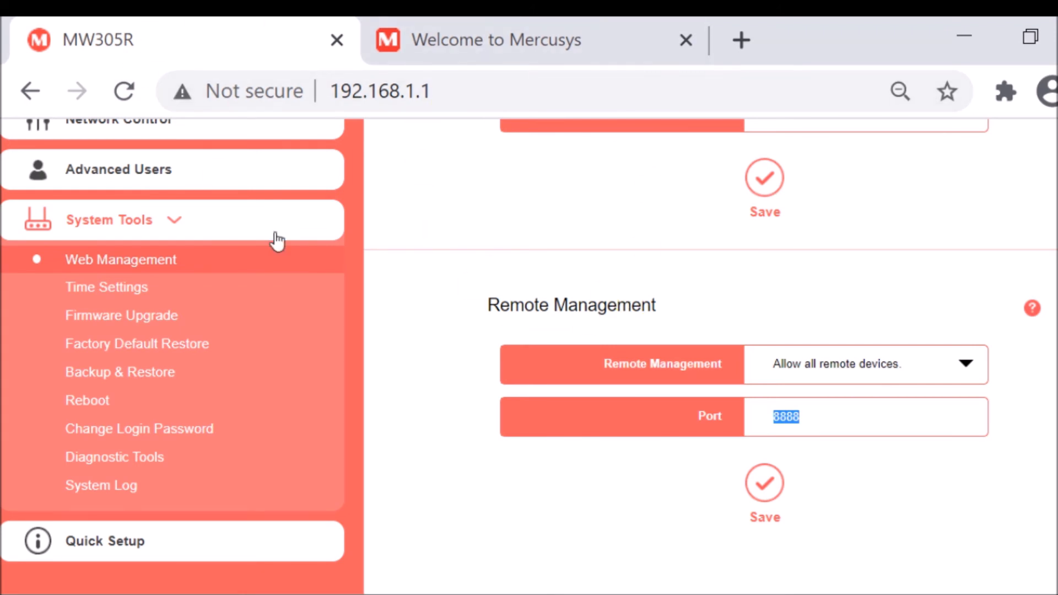
Review the WAN connection details on the Network section's WAN Settings page.
scroll(309, 234, "up", 3)
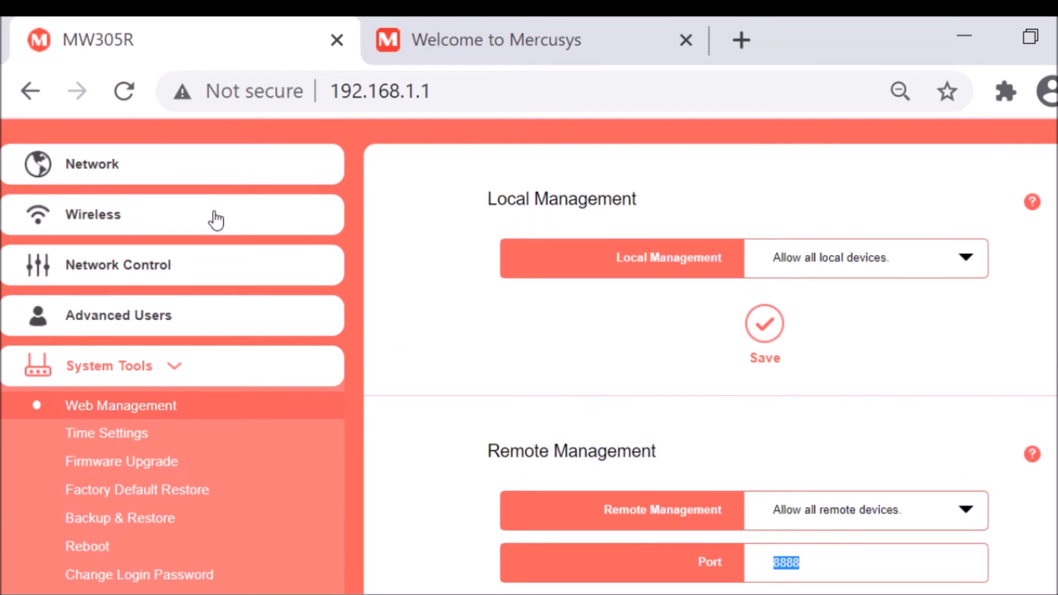
left_click(87, 168)
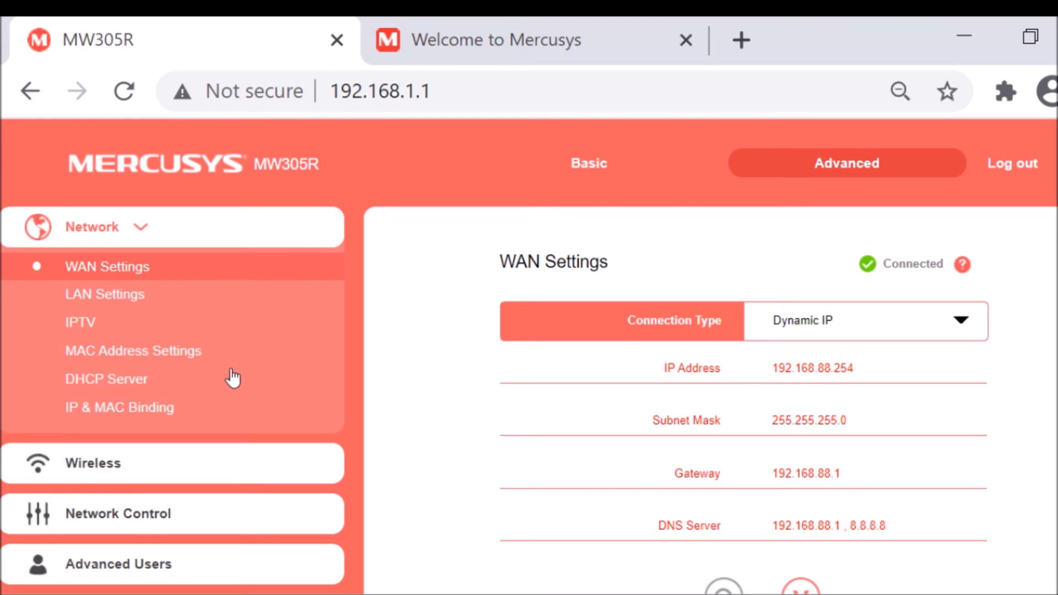
scroll(233, 378, "down", 3)
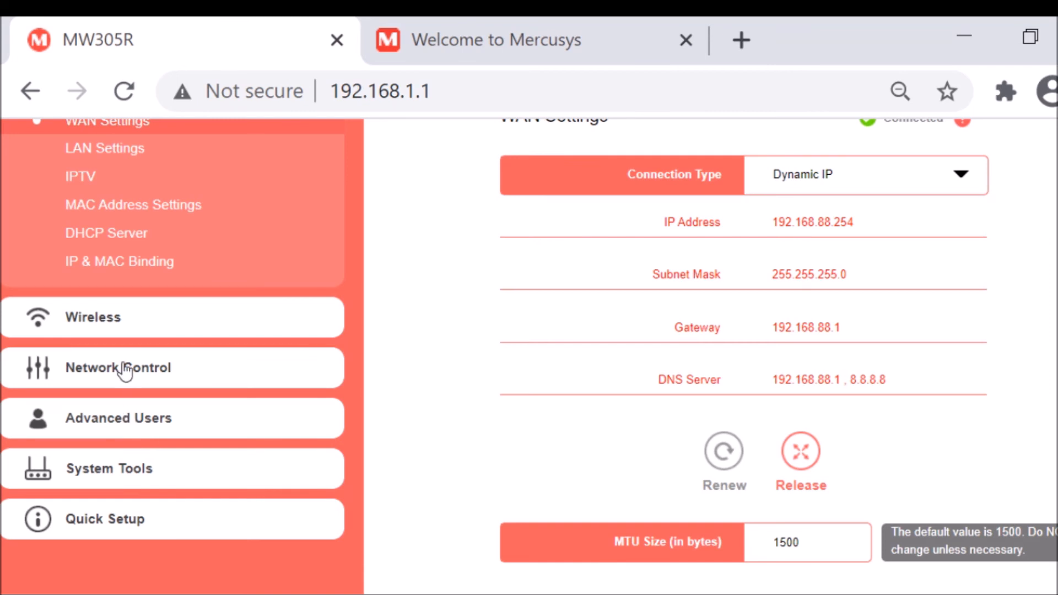
Return to the Web Management page under System Tools and choose "Allow all remote devices" for Remote Management, highlighting the port number.
left_click(111, 486)
scroll(600, 439, "down", 3)
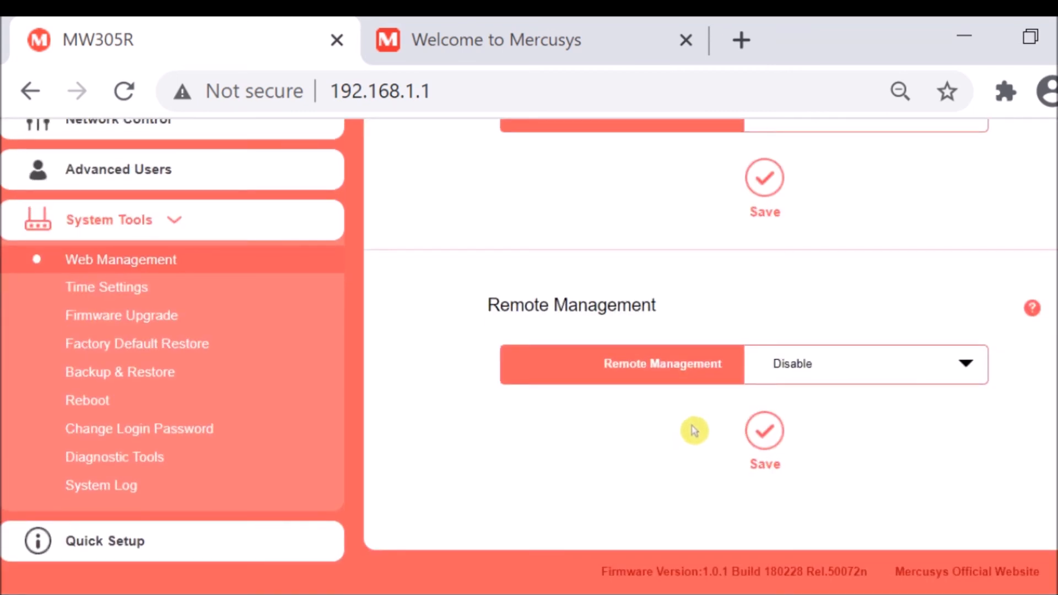
left_click(780, 379)
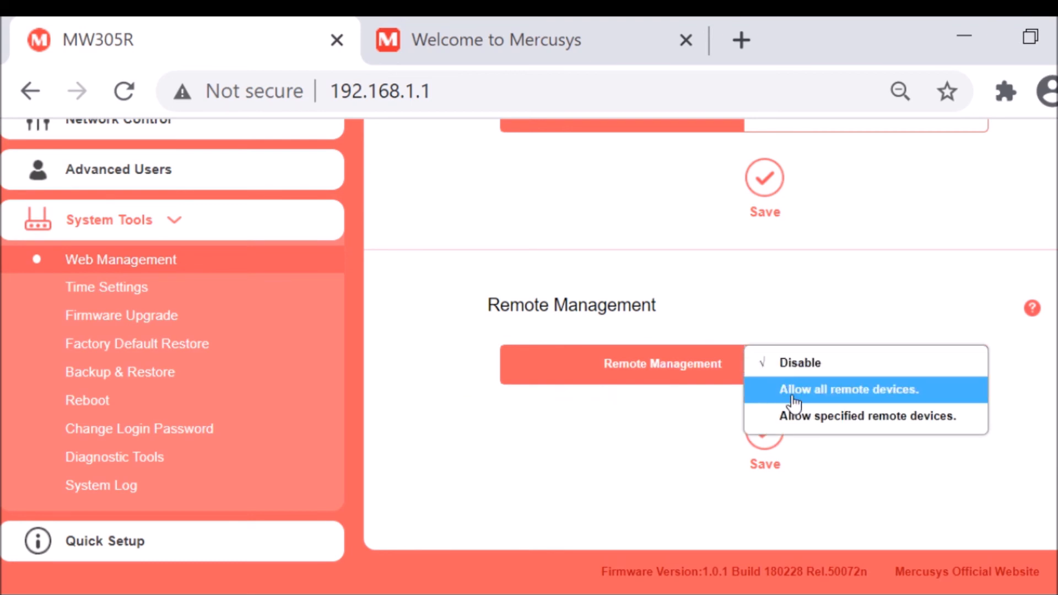
left_click(794, 398)
left_click(716, 418)
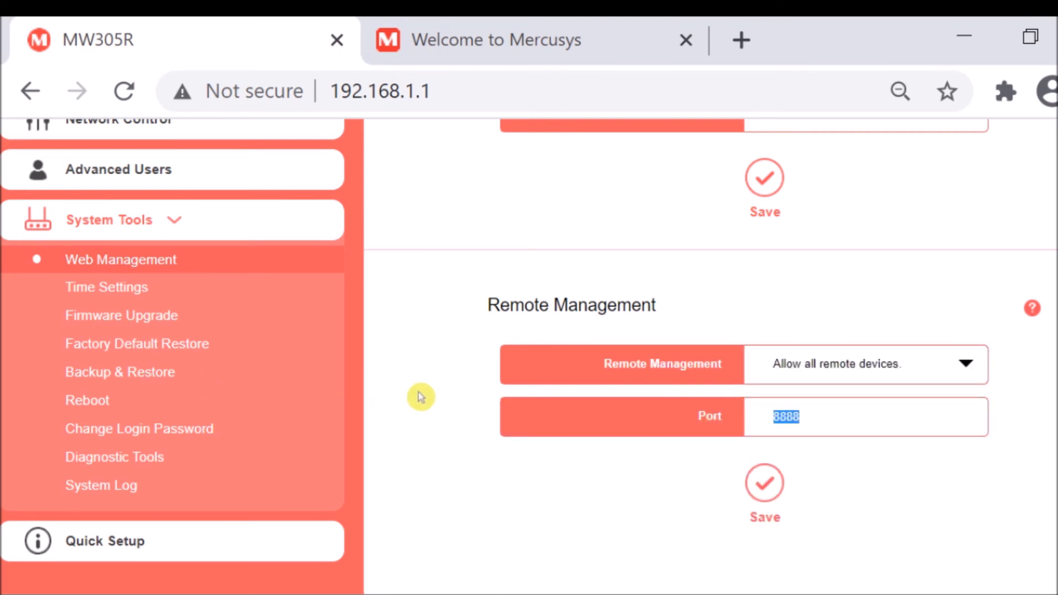
scroll(430, 395, "up", 3)
scroll(606, 424, "down", 3)
scroll(650, 455, "down", 1)
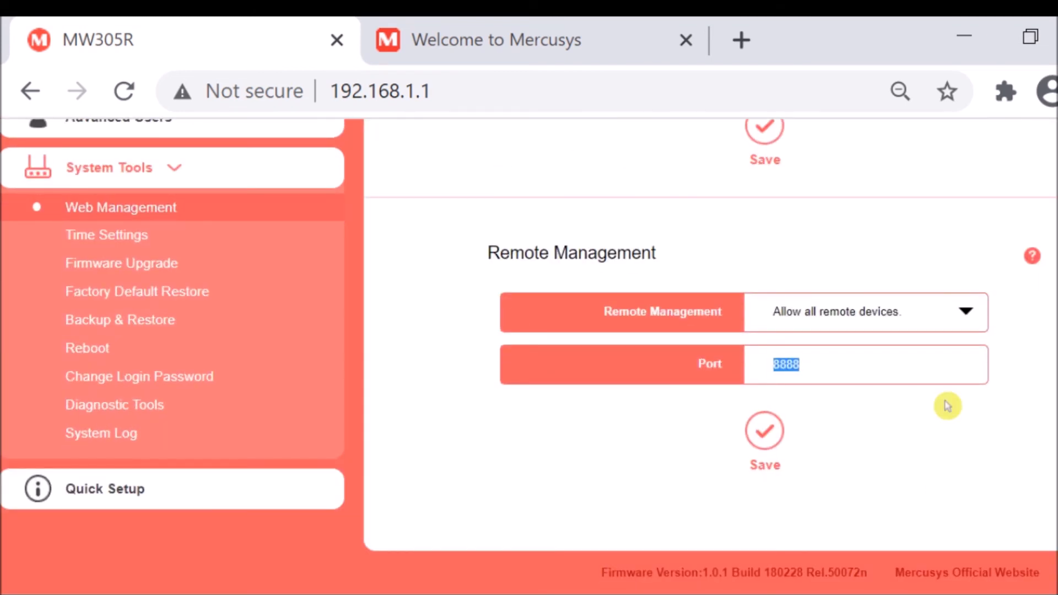
scroll(452, 347, "up", 3)
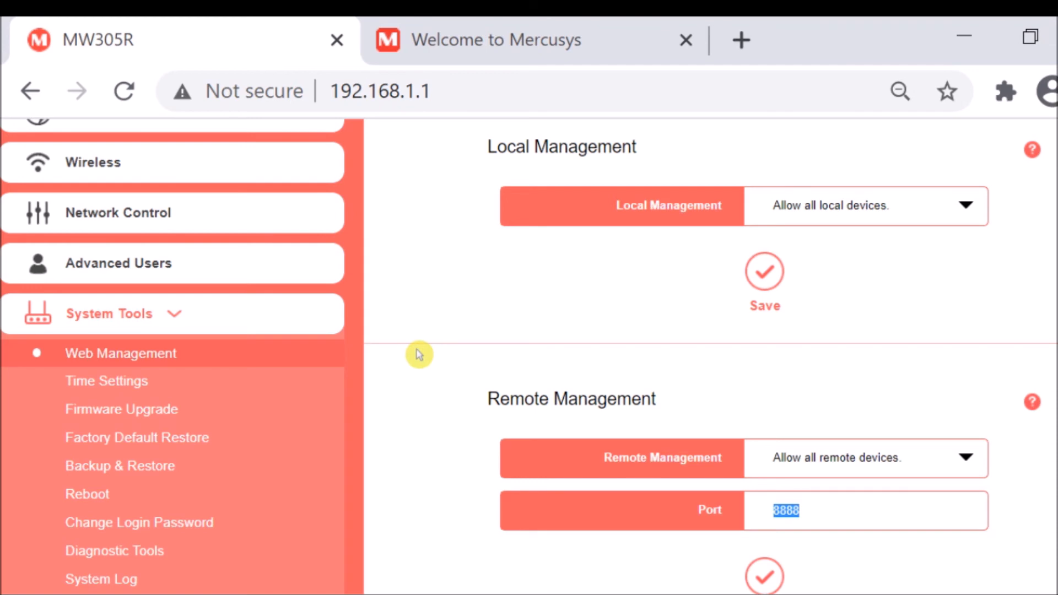
View the Time Settings page, and examine the version details on the Firmware Upgrade page, highlighting the firmware build number.
left_click(118, 391)
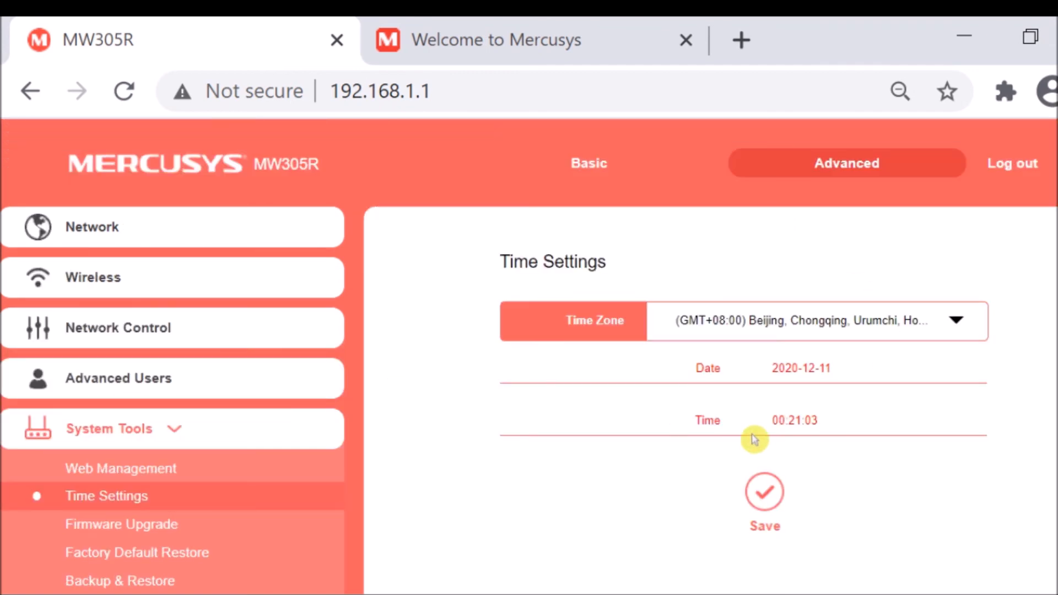
scroll(513, 446, "down", 3)
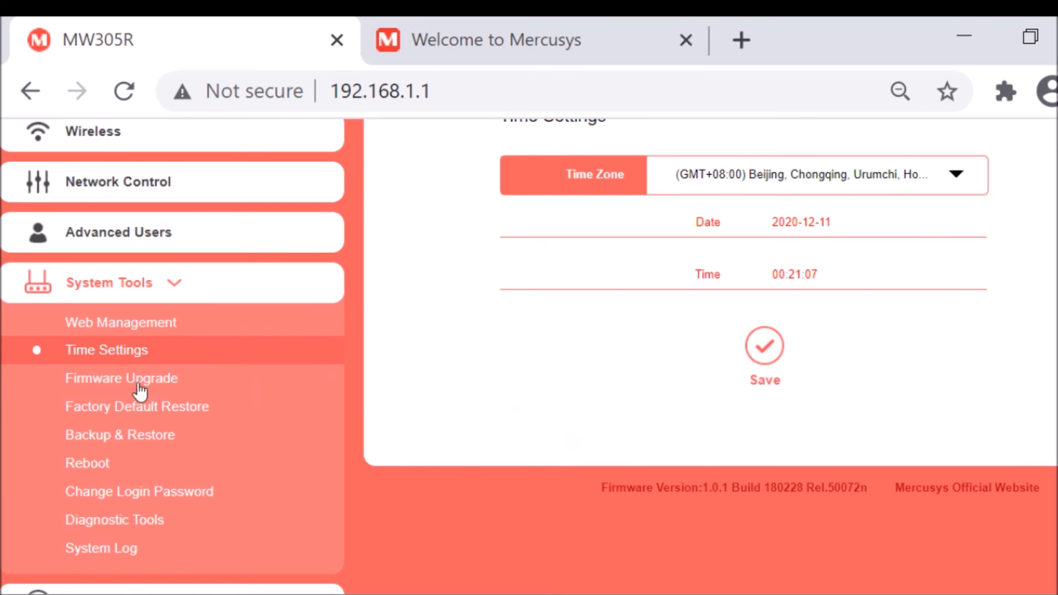
left_click(75, 384)
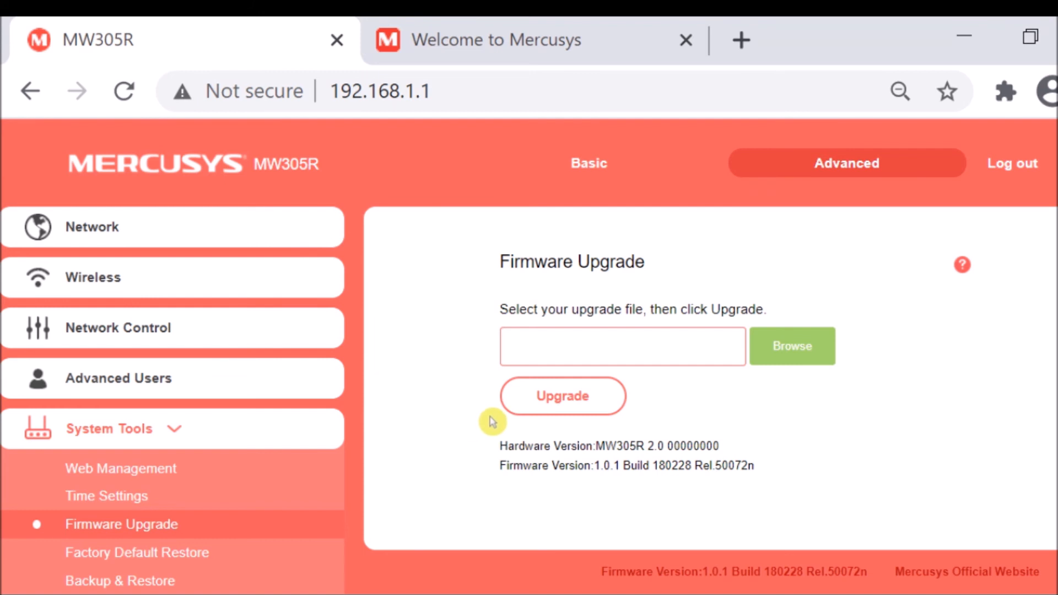
left_click_drag(650, 465, 701, 468)
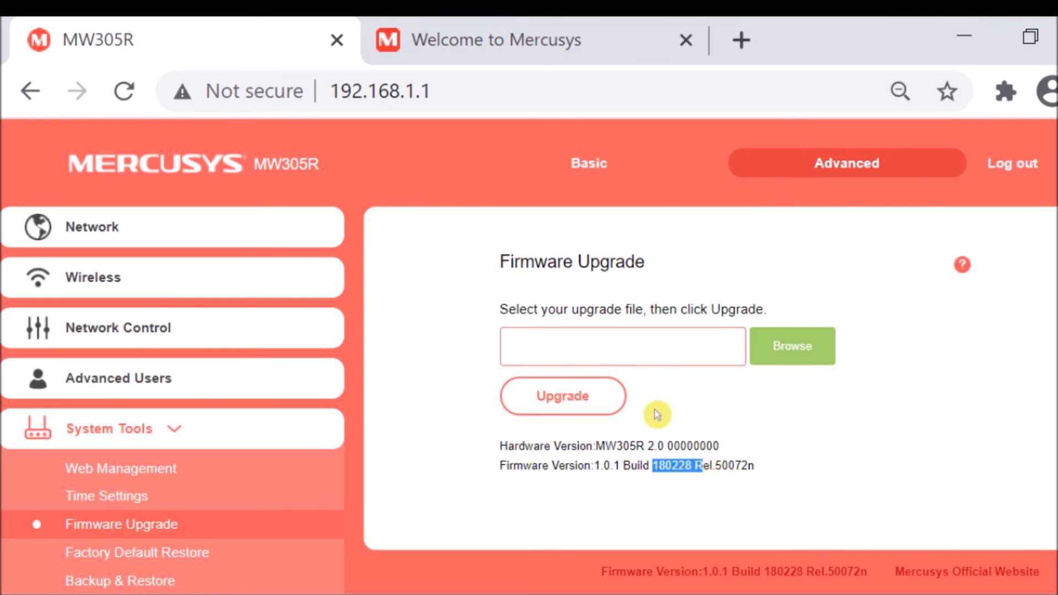
scroll(396, 439, "down", 3)
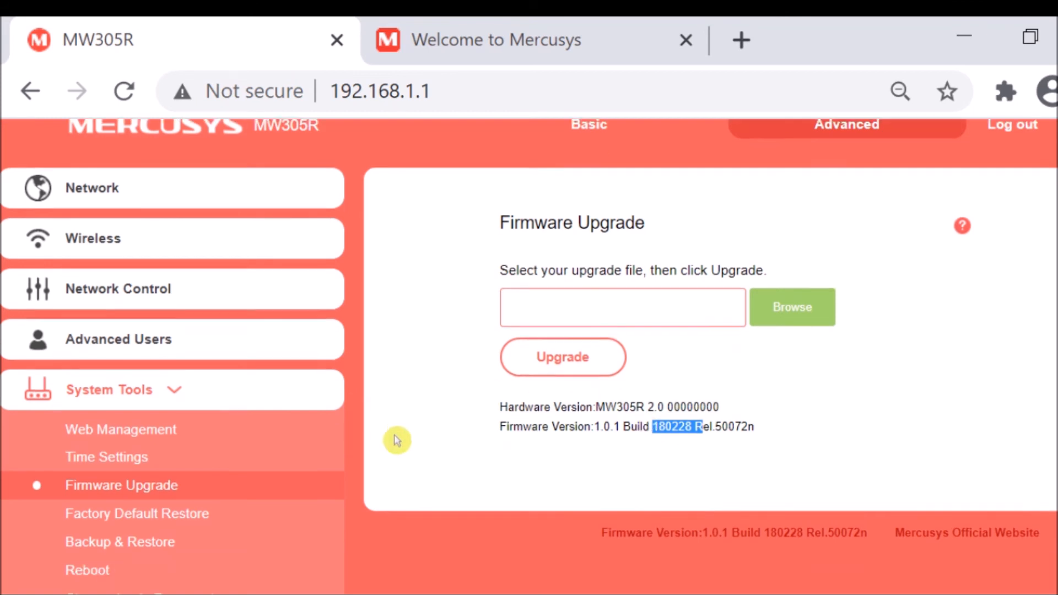
scroll(443, 356, "up", 3)
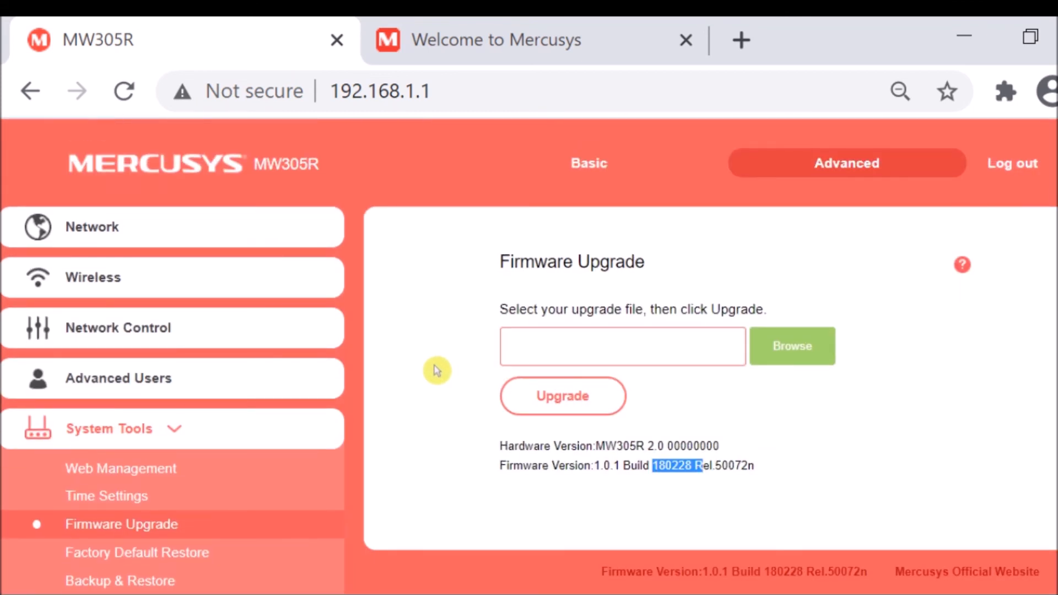
View the Factory Default Restore page of System Tools and examine its option for resetting all settings.
scroll(438, 370, "down", 3)
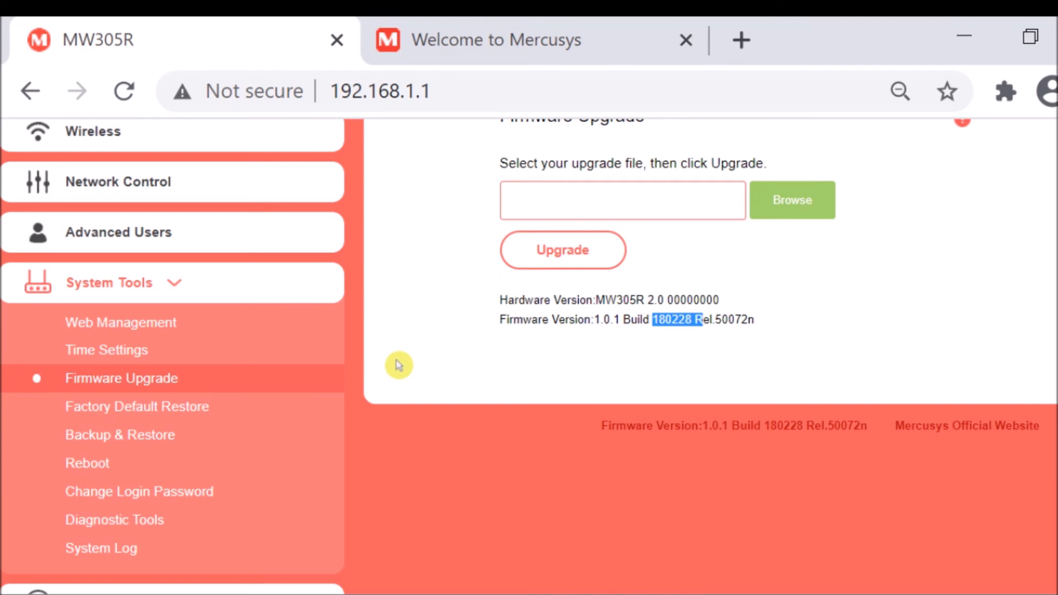
left_click(154, 407)
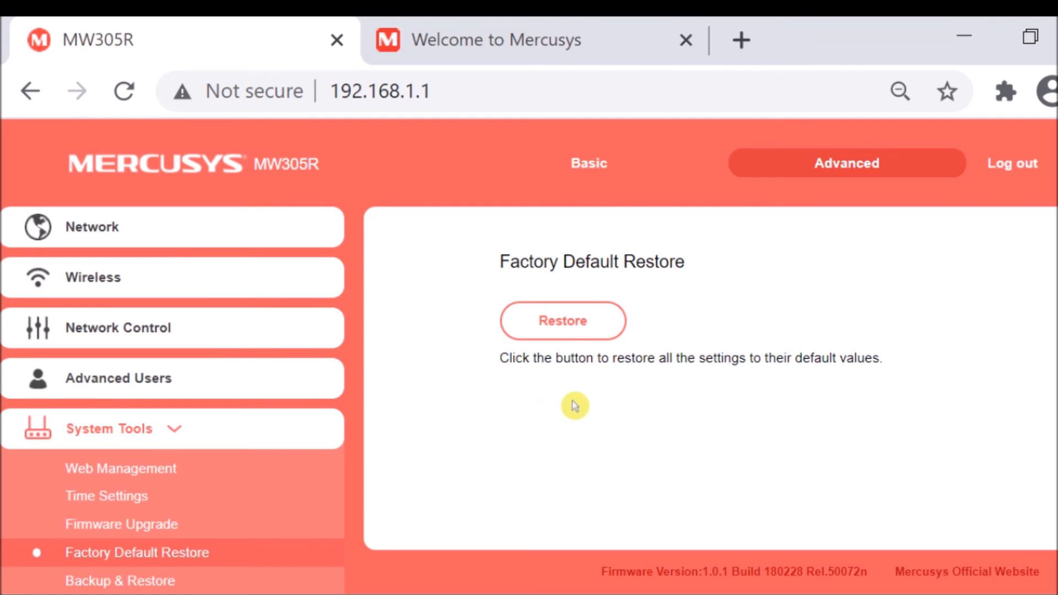
scroll(486, 432, "down", 1)
scroll(496, 430, "up", 1)
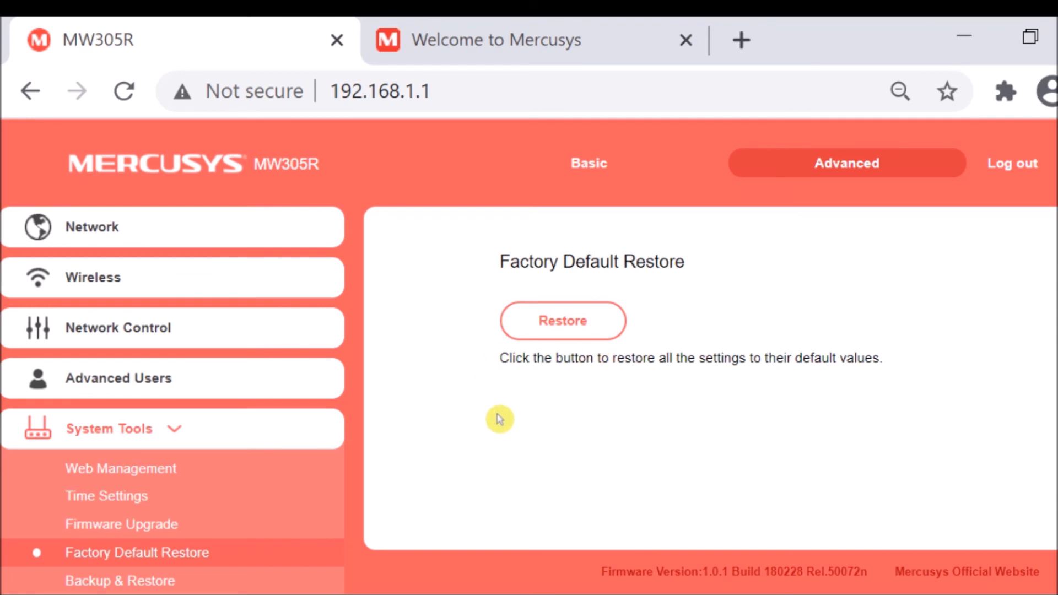
scroll(437, 385, "down", 3)
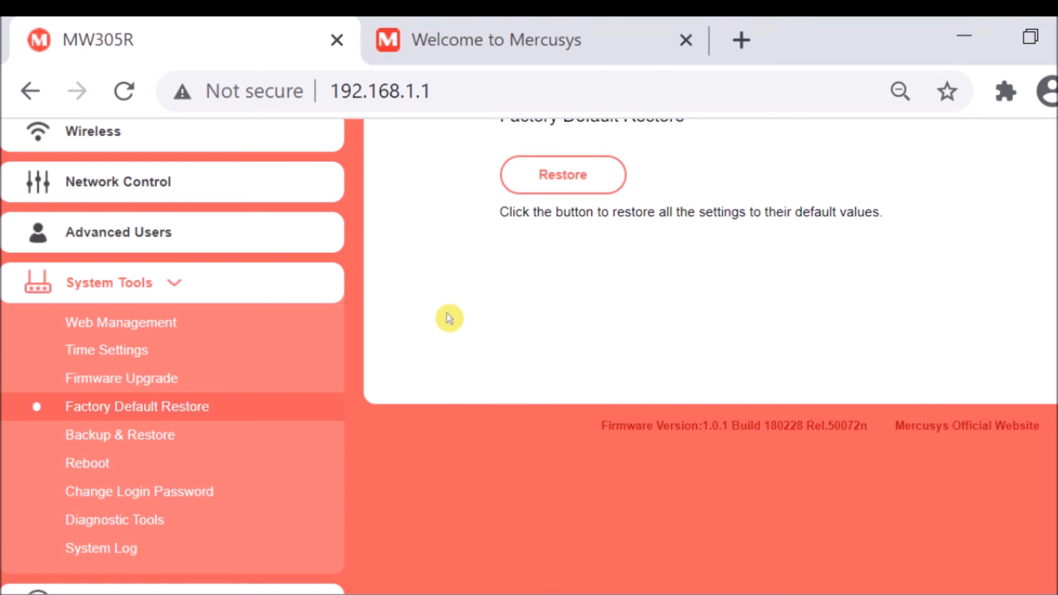
scroll(446, 316, "up", 3)
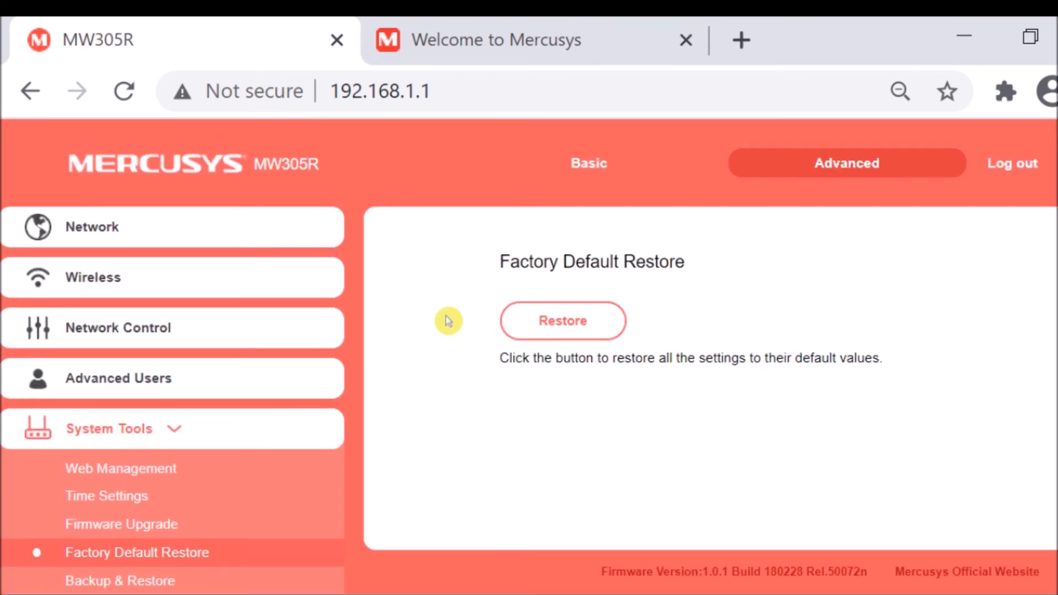
Examine the Backup & Restore page, covering the settings backup option, the configuration file restore option and its cautions.
scroll(438, 347, "down", 3)
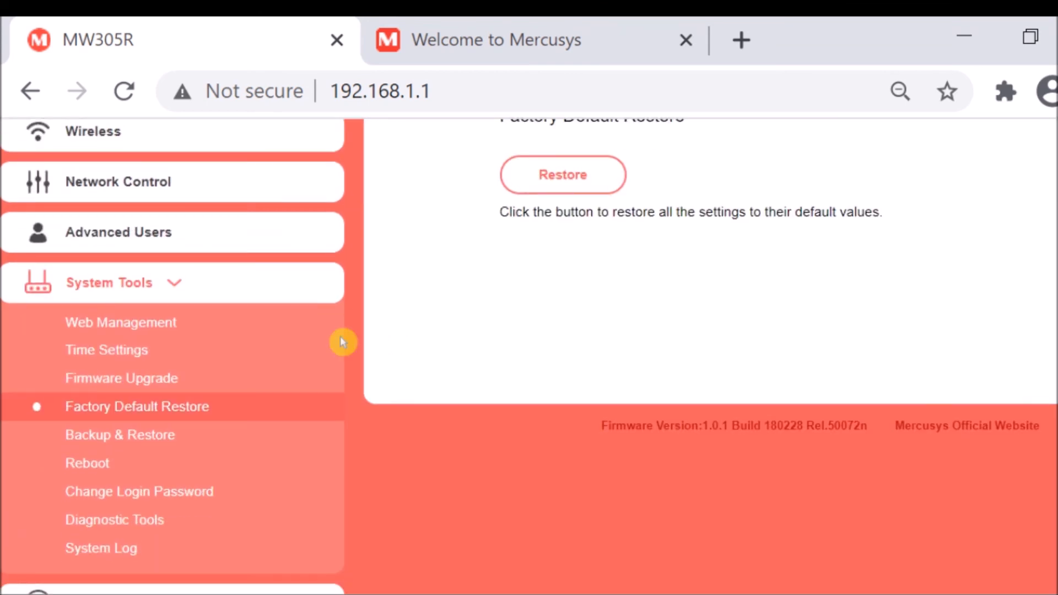
left_click(135, 440)
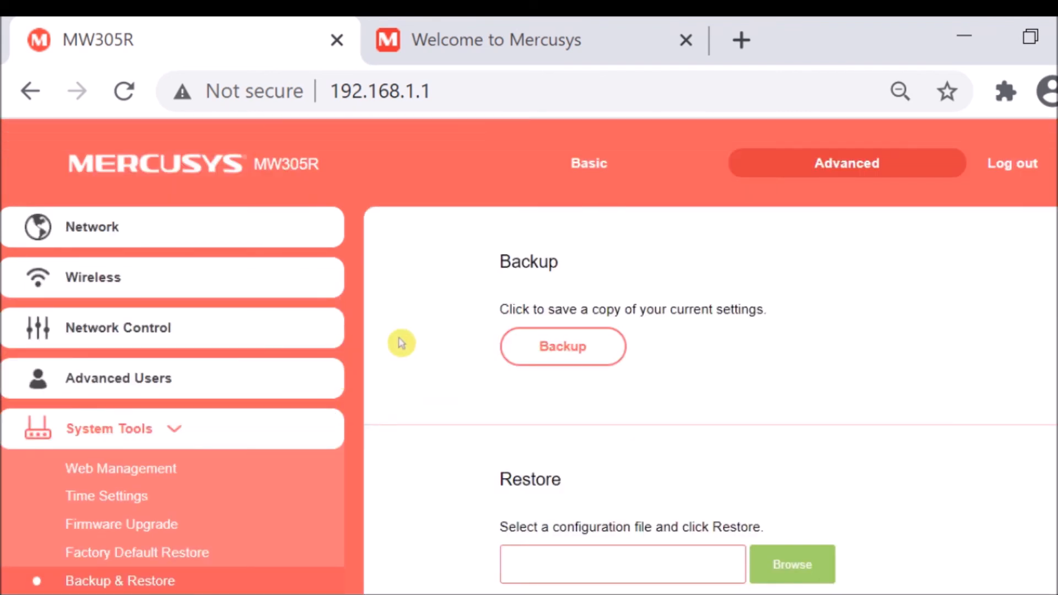
scroll(404, 353, "down", 3)
scroll(408, 359, "up", 3)
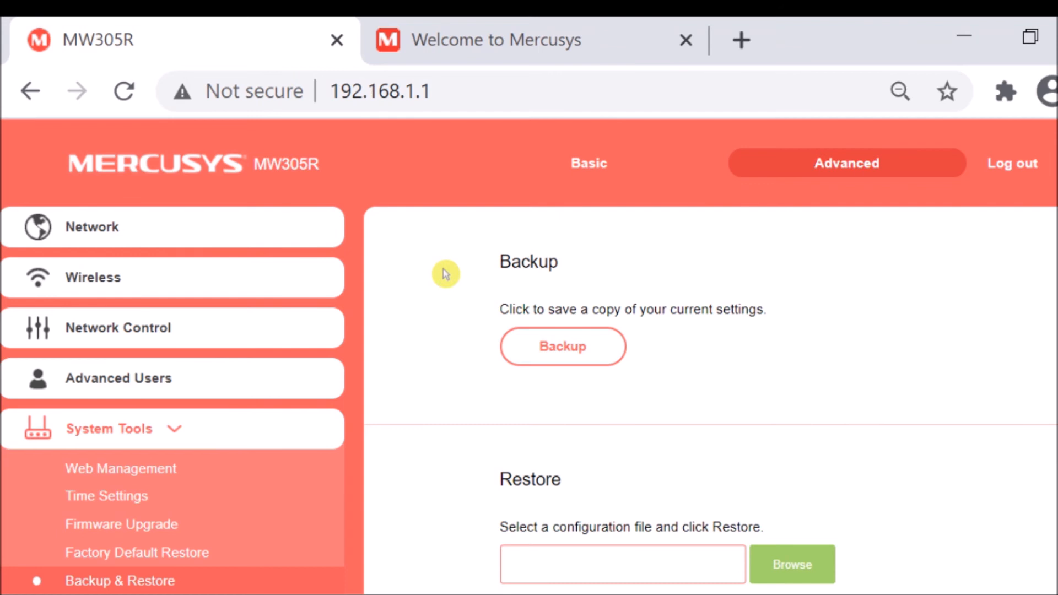
scroll(457, 309, "down", 3)
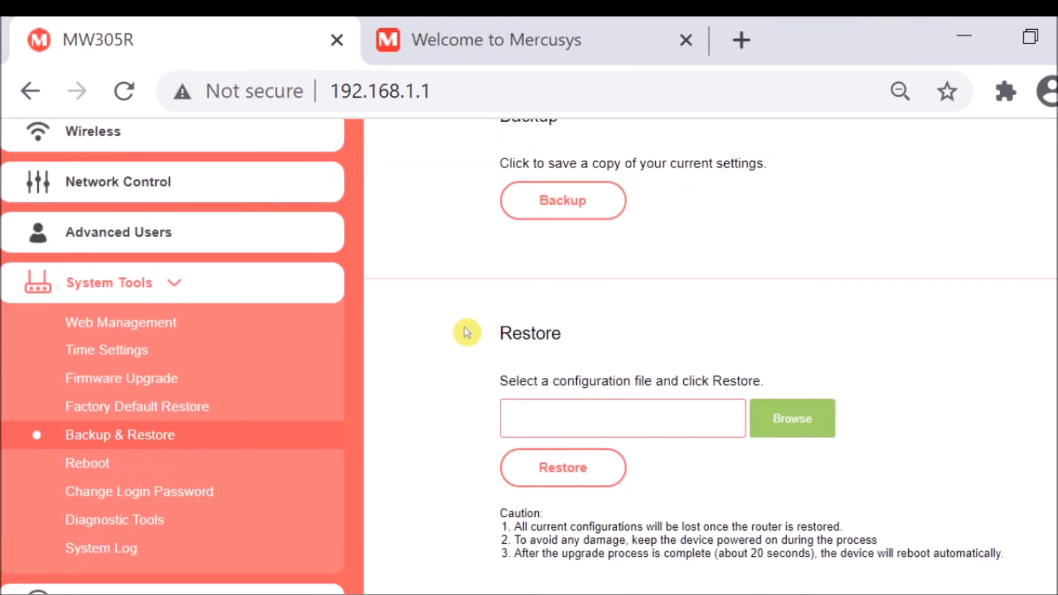
scroll(465, 329, "up", 3)
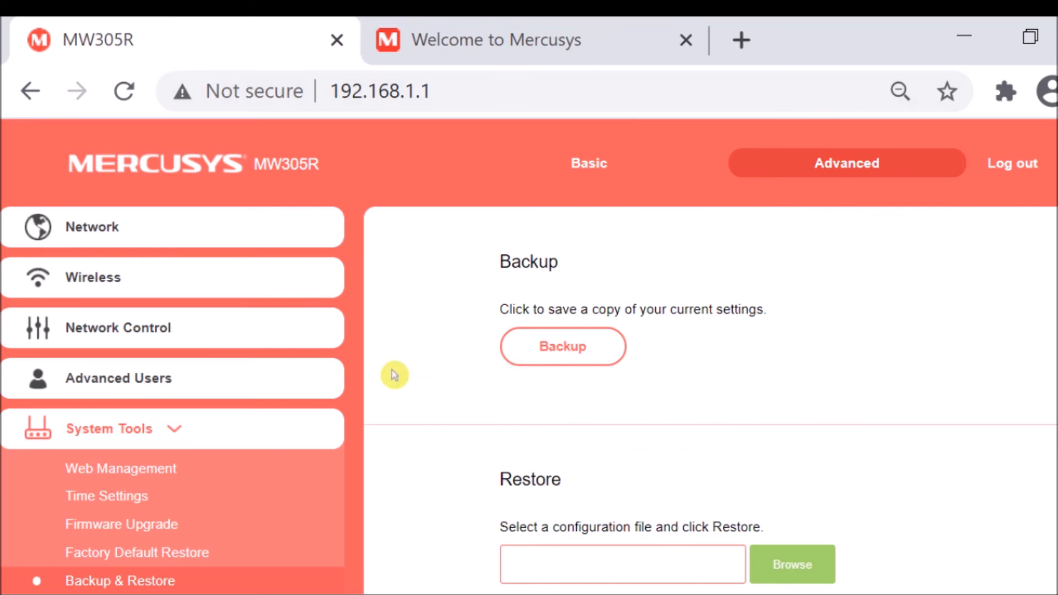
scroll(394, 362, "down", 3)
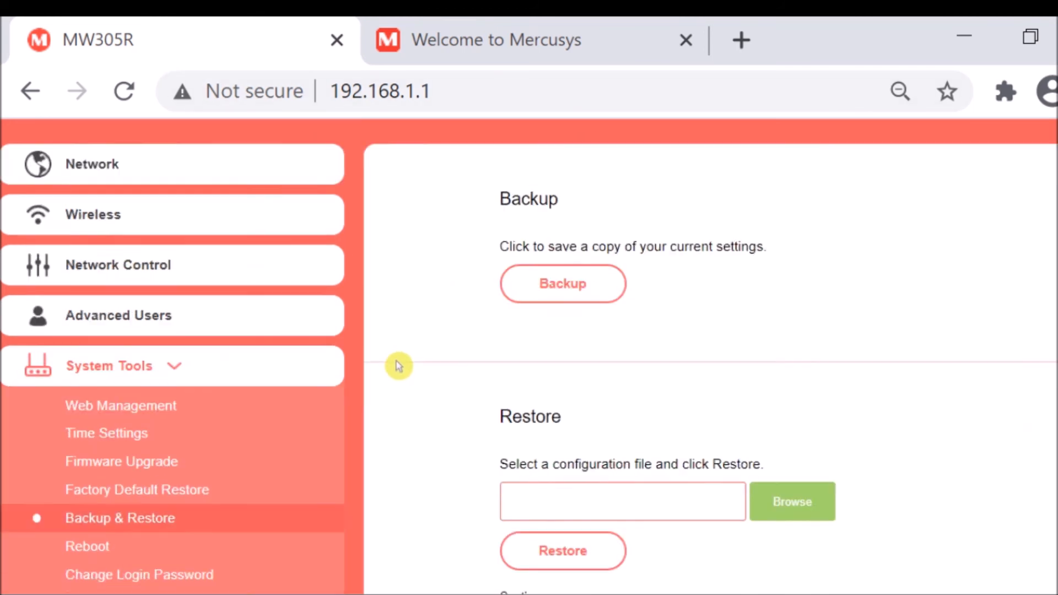
scroll(386, 349, "up", 3)
scroll(442, 442, "down", 3)
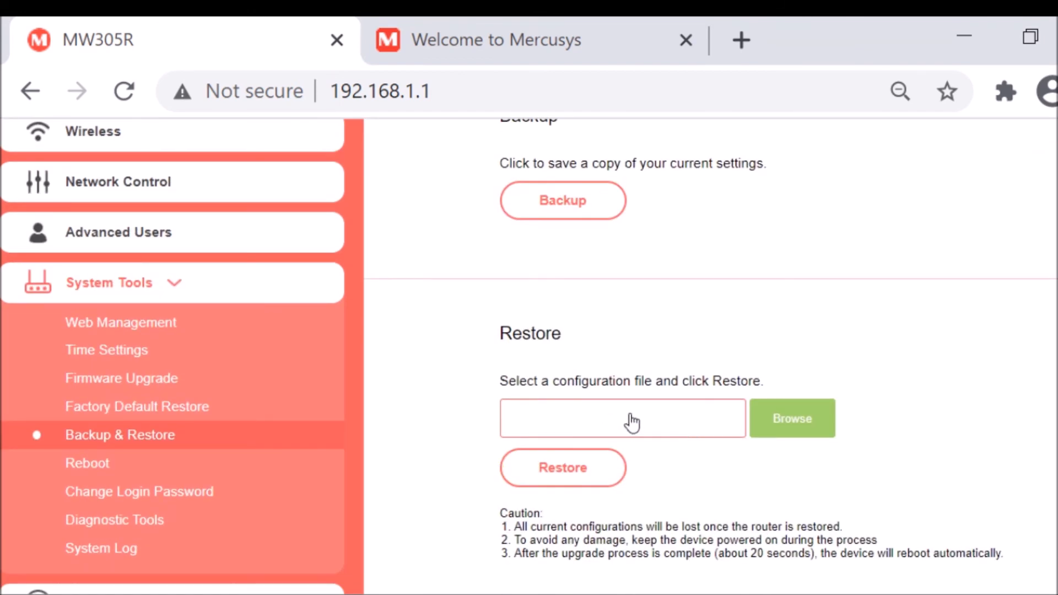
scroll(451, 384, "down", 3)
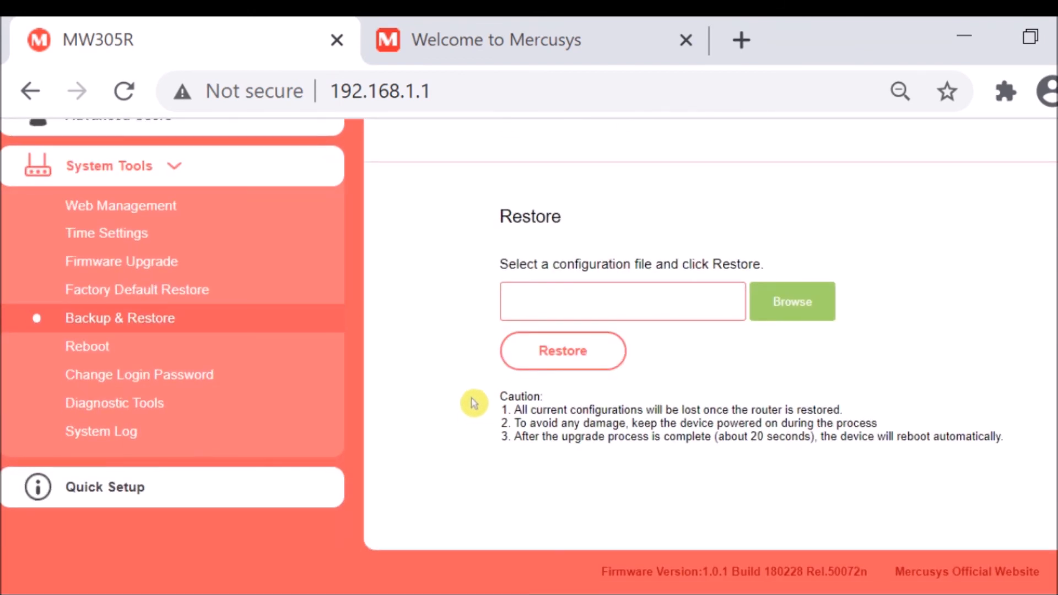
scroll(472, 402, "up", 3)
scroll(524, 368, "up", 3)
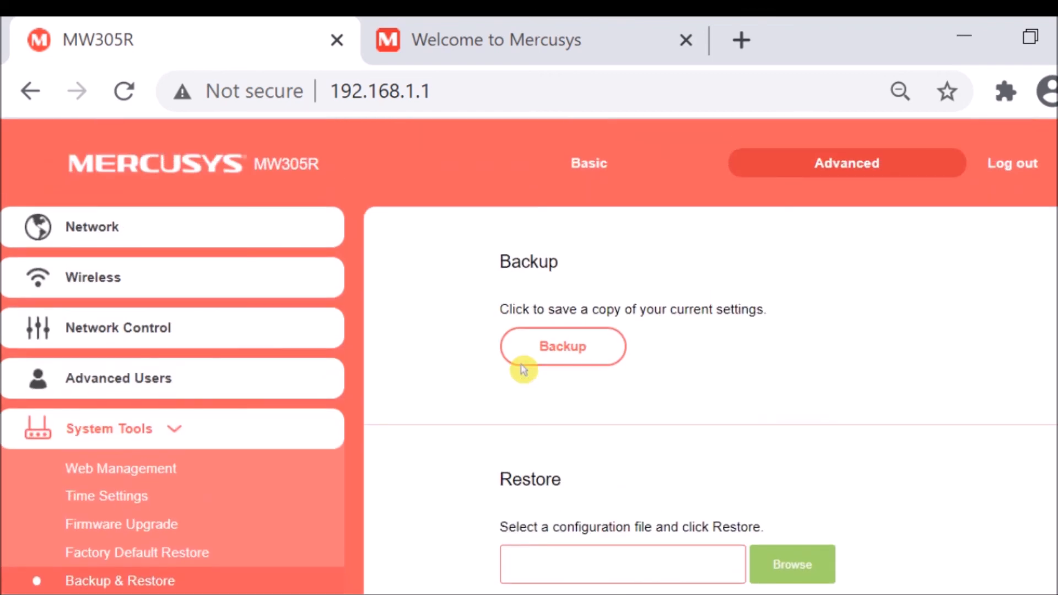
scroll(462, 419, "down", 5)
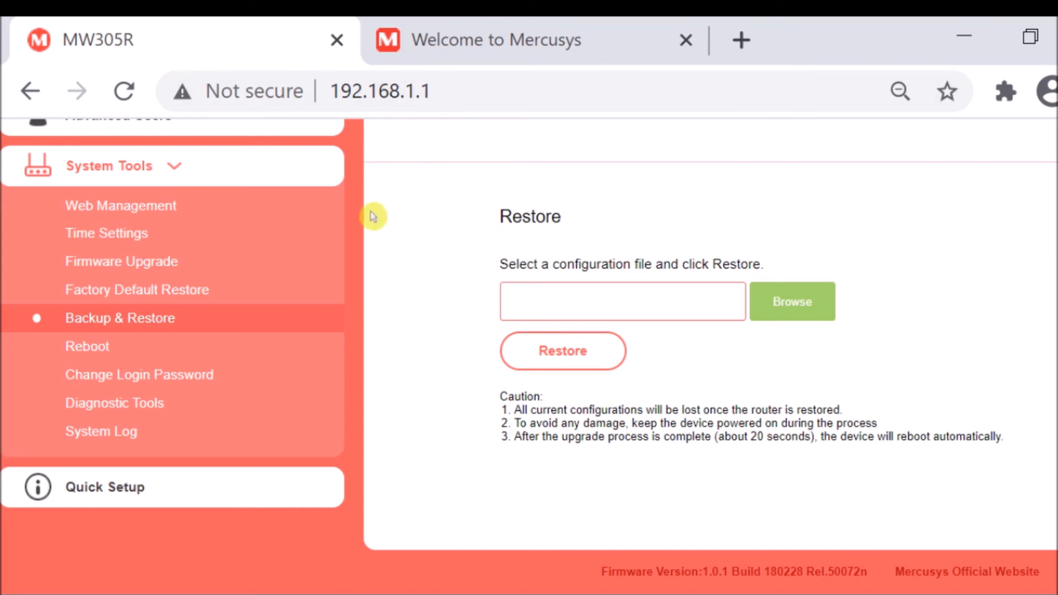
scroll(241, 225, "up", 3)
scroll(259, 247, "down", 3)
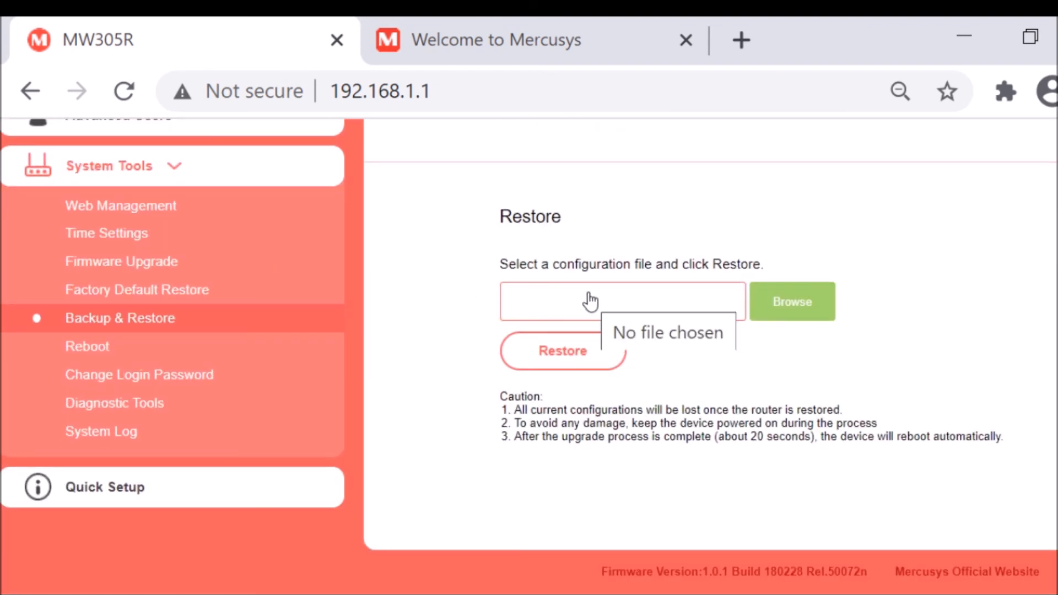
scroll(447, 296, "up", 3)
View the Reboot page and the Change Login Password page of System Tools.
scroll(444, 295, "down", 3)
left_click(88, 346)
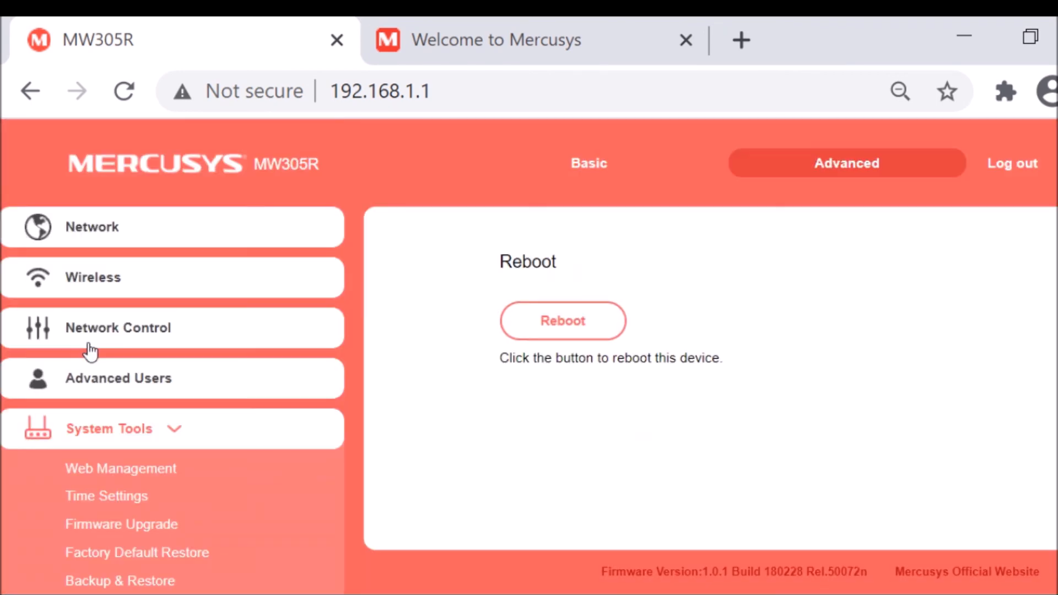
scroll(441, 382, "down", 3)
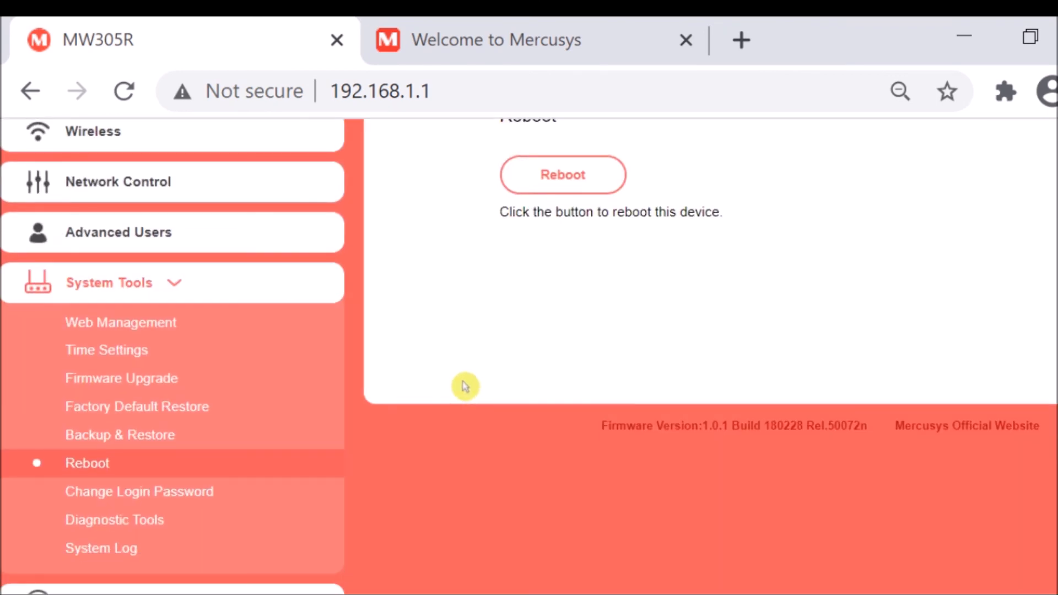
scroll(438, 347, "down", 1)
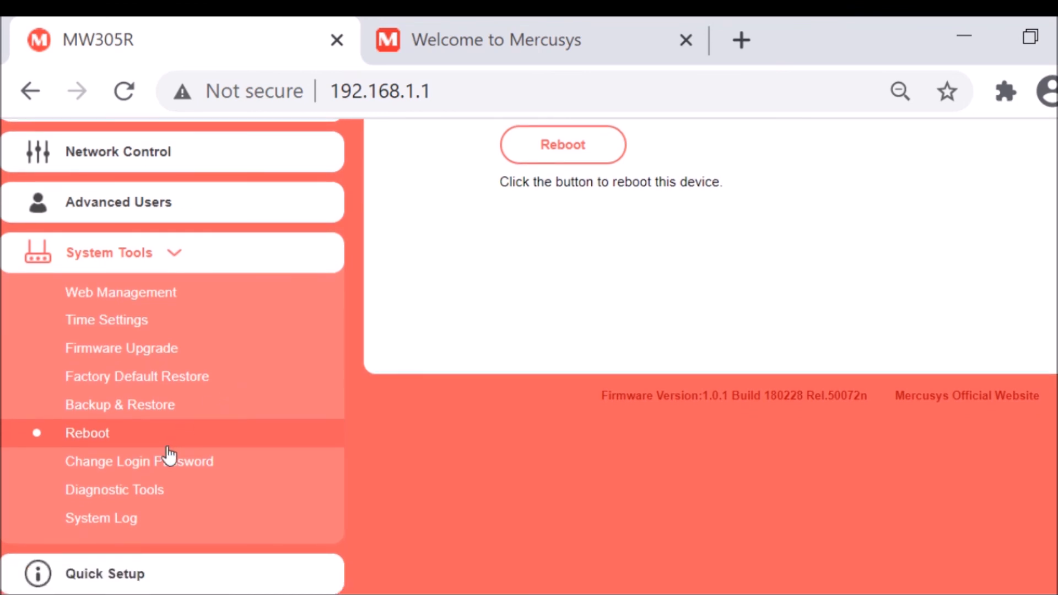
left_click(168, 458)
scroll(449, 380, "down", 3)
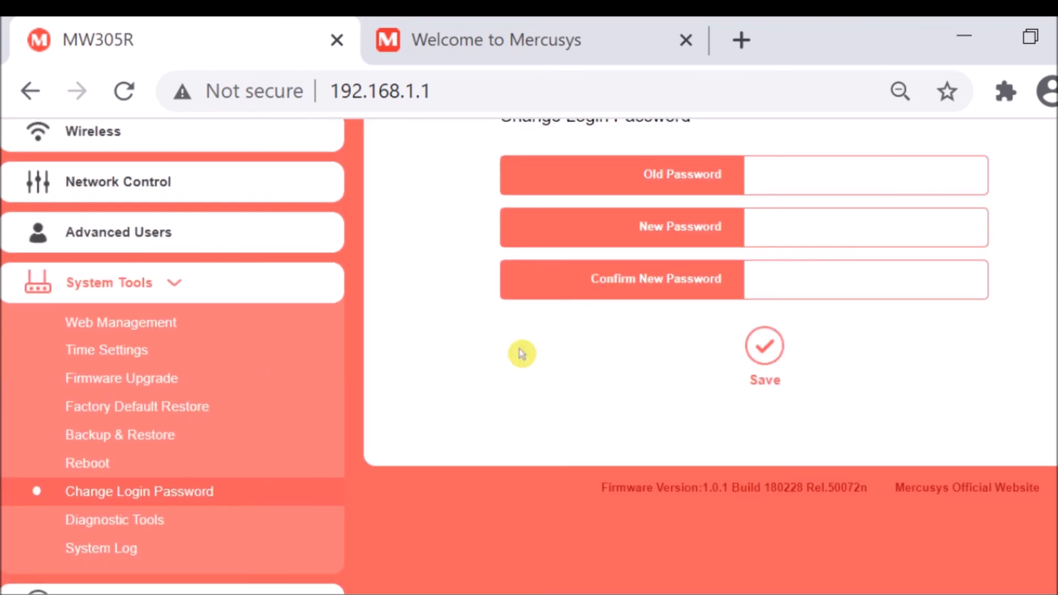
View the Diagnostic Tools page and examine the Ping and Tracert parameters and the results area.
scroll(240, 390, "down", 1)
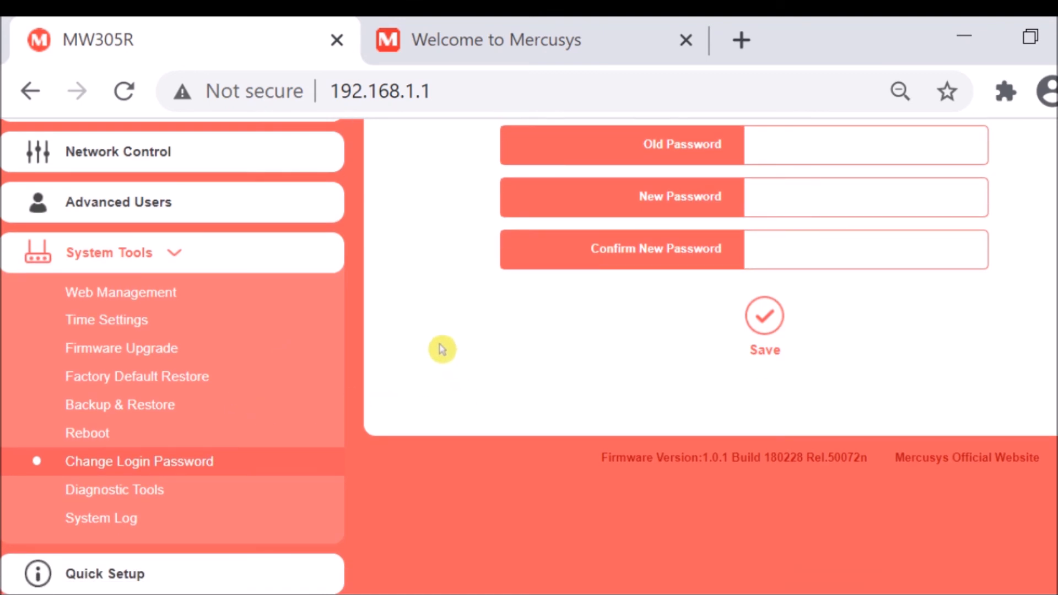
left_click(134, 495)
scroll(440, 397, "down", 3)
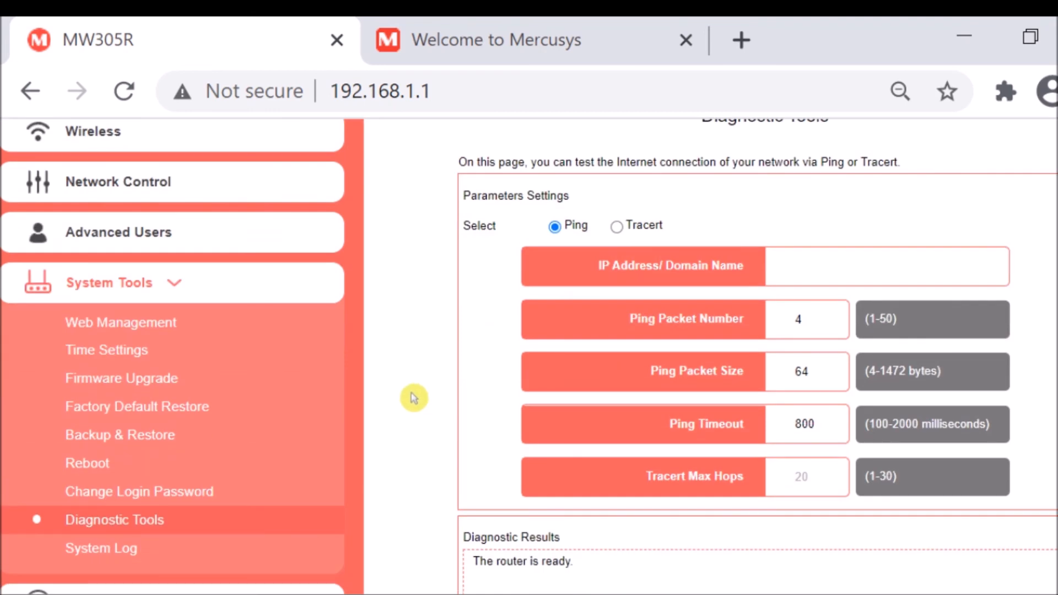
scroll(413, 398, "down", 3)
scroll(418, 396, "up", 3)
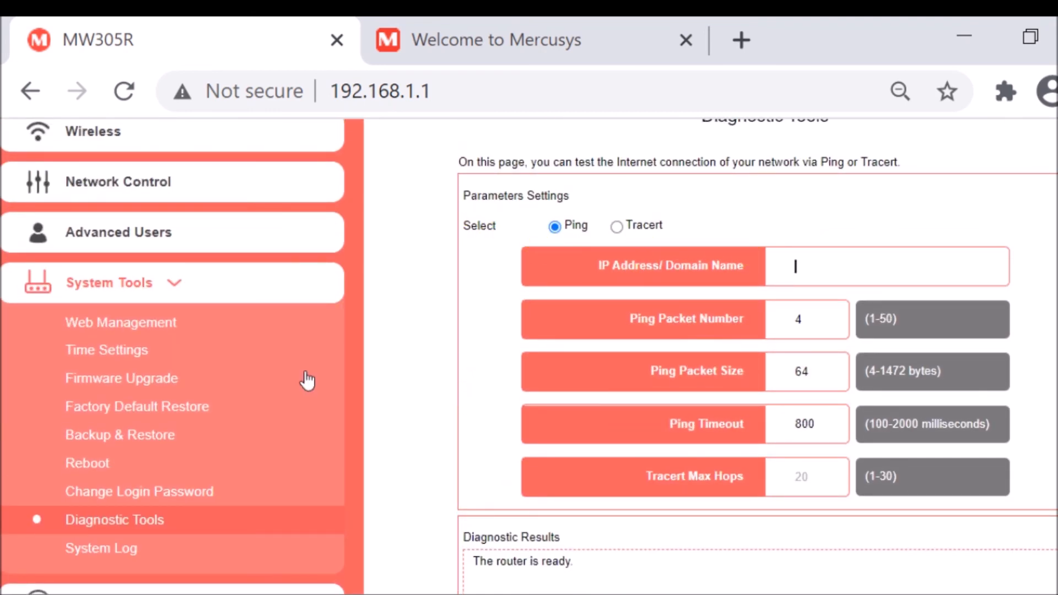
Open the System Log page and look through the logged entries and the log controls below them.
scroll(196, 429, "down", 3)
left_click(117, 407)
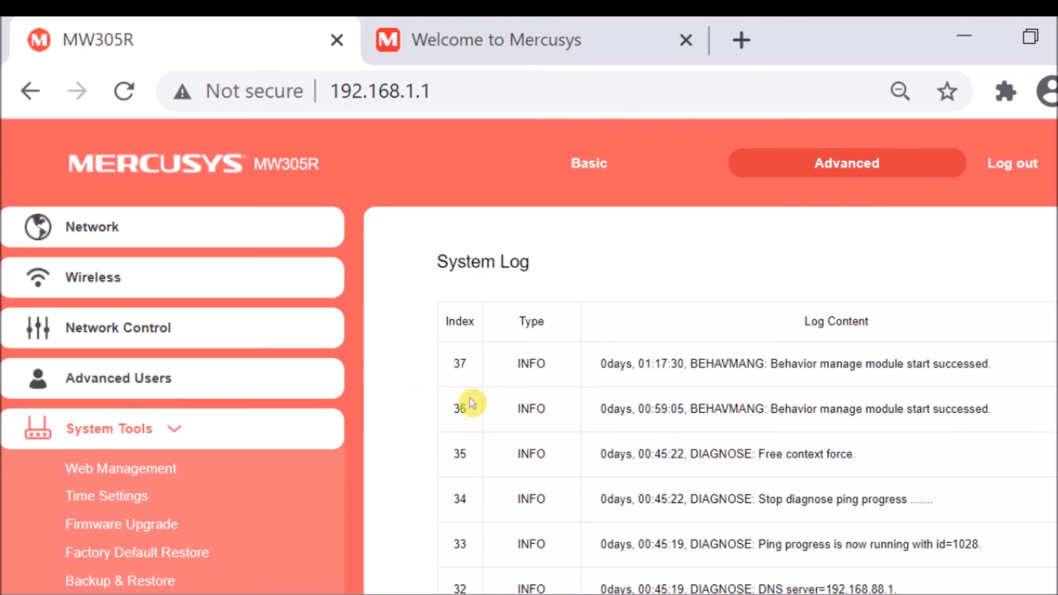
scroll(375, 408, "down", 6)
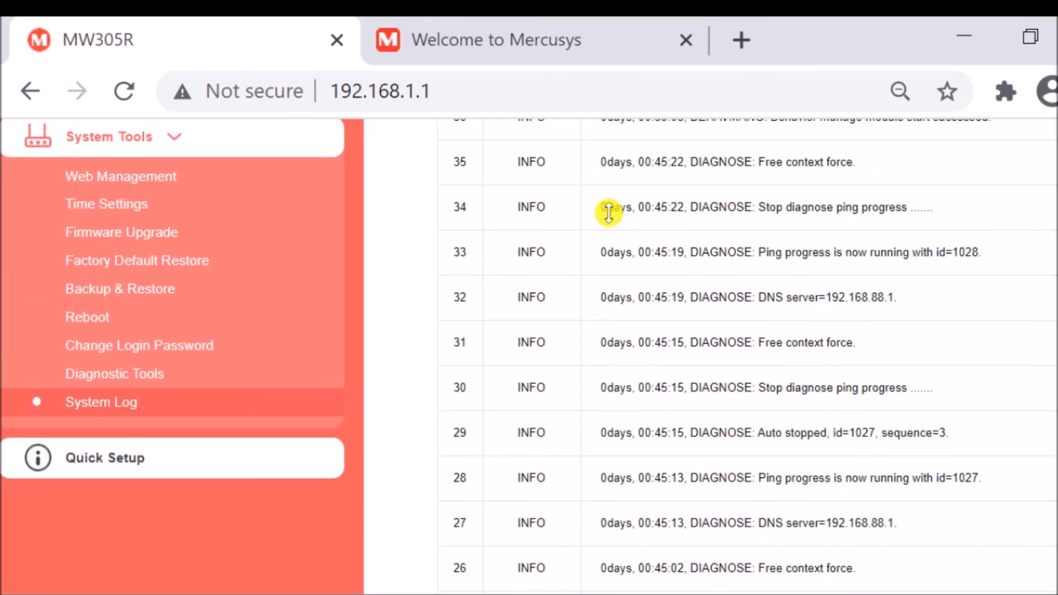
scroll(722, 248, "up", 5)
scroll(725, 292, "down", 9)
scroll(727, 302, "down", 3)
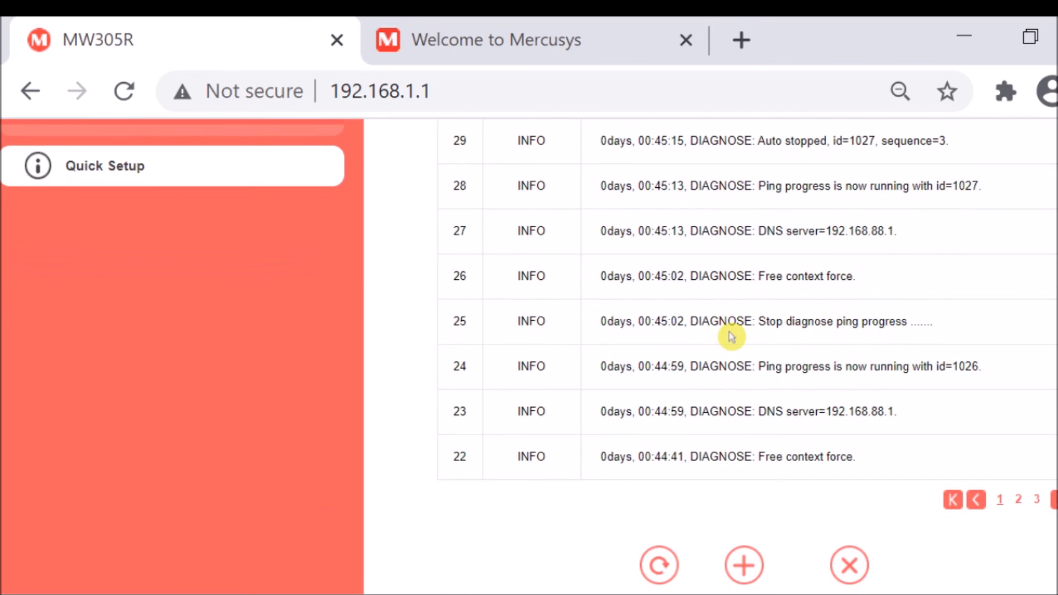
scroll(741, 362, "up", 10)
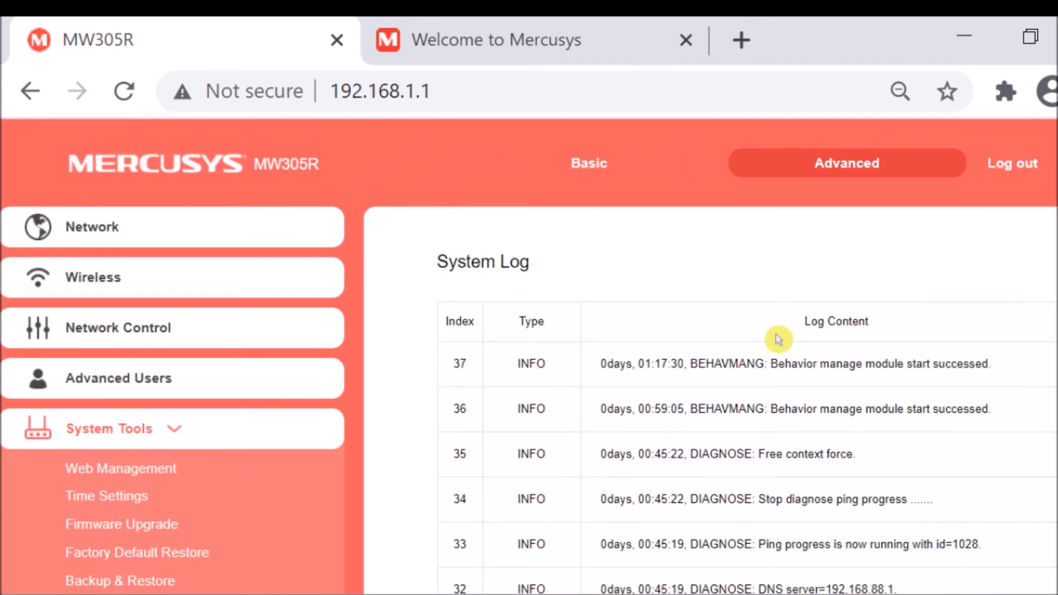
scroll(727, 358, "down", 8)
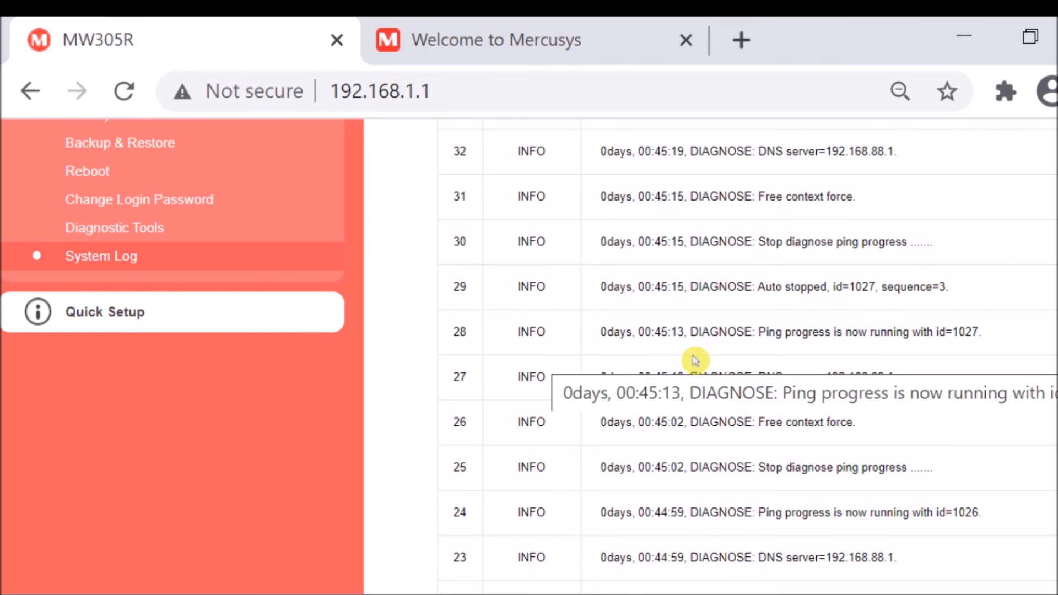
scroll(553, 302, "up", 5)
scroll(633, 350, "down", 4)
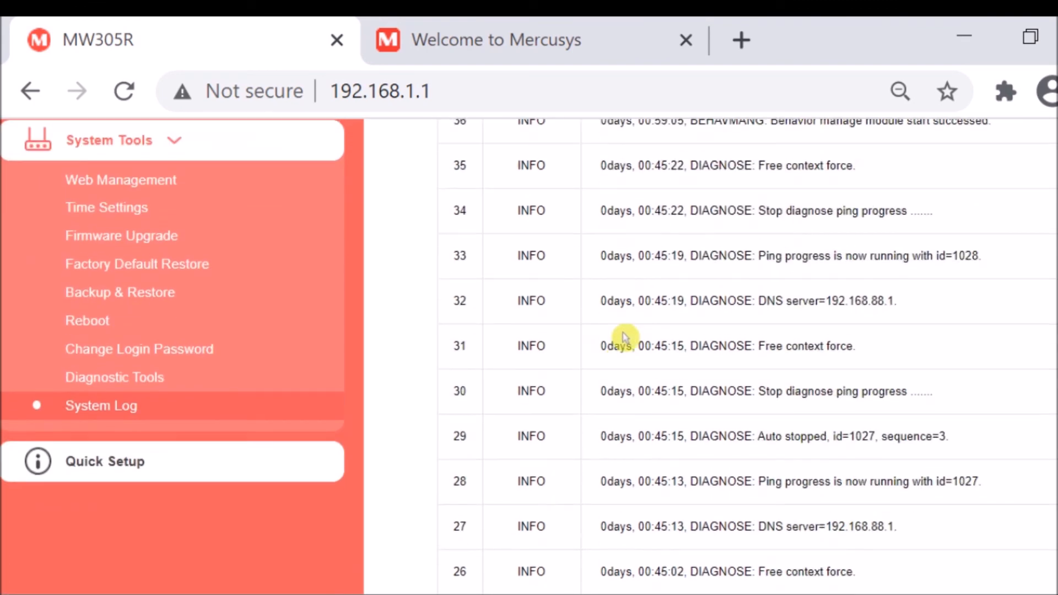
Finish looking through the system log, open the WAN Settings page and set the connection type to PPPoE.
scroll(642, 337, "up", 4)
scroll(444, 347, "down", 5)
scroll(411, 328, "up", 5)
scroll(443, 323, "up", 3)
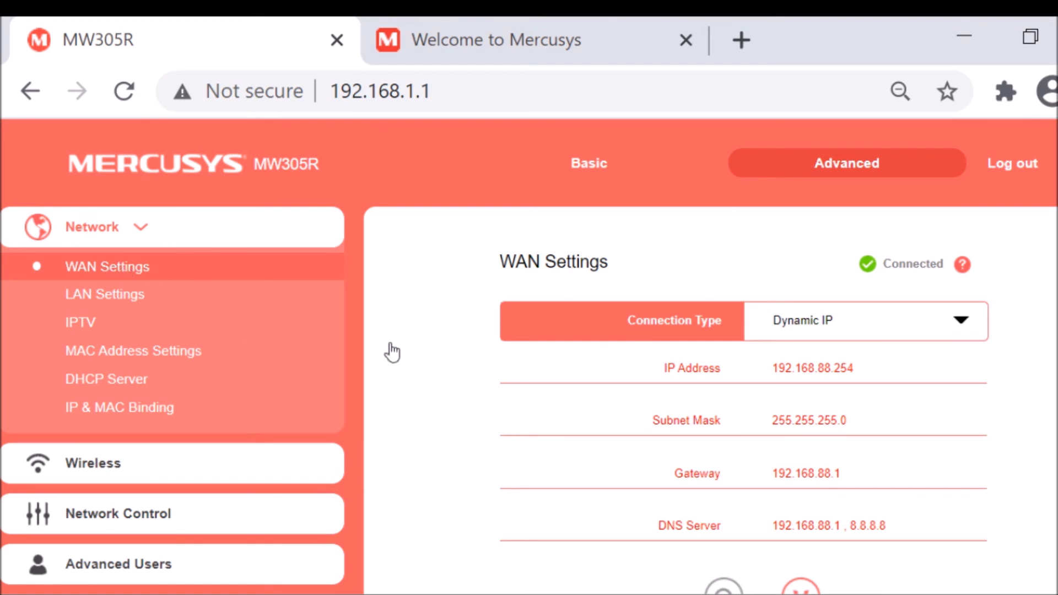
left_click(951, 324)
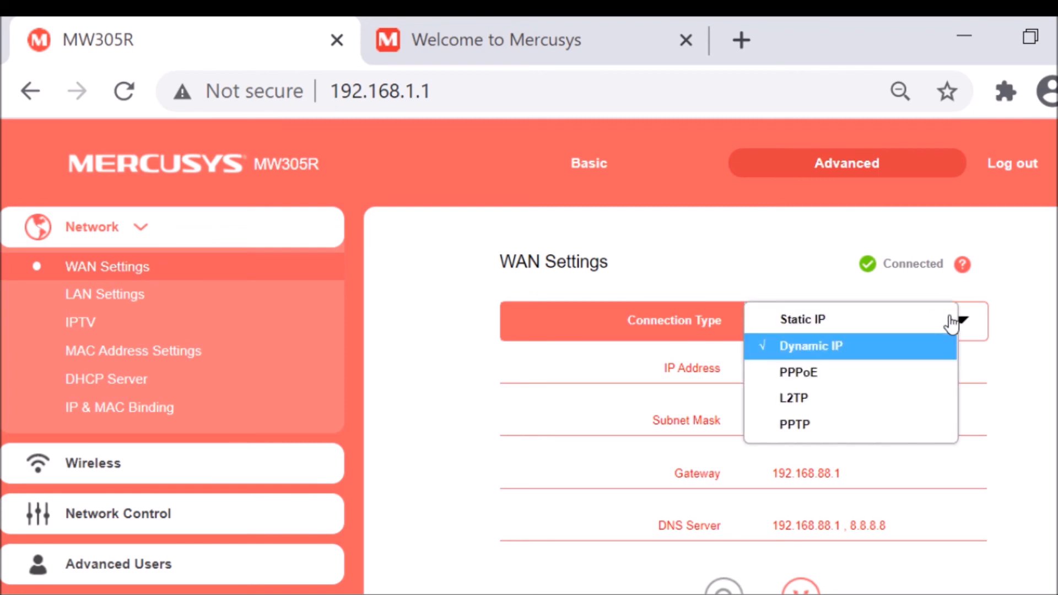
left_click(822, 375)
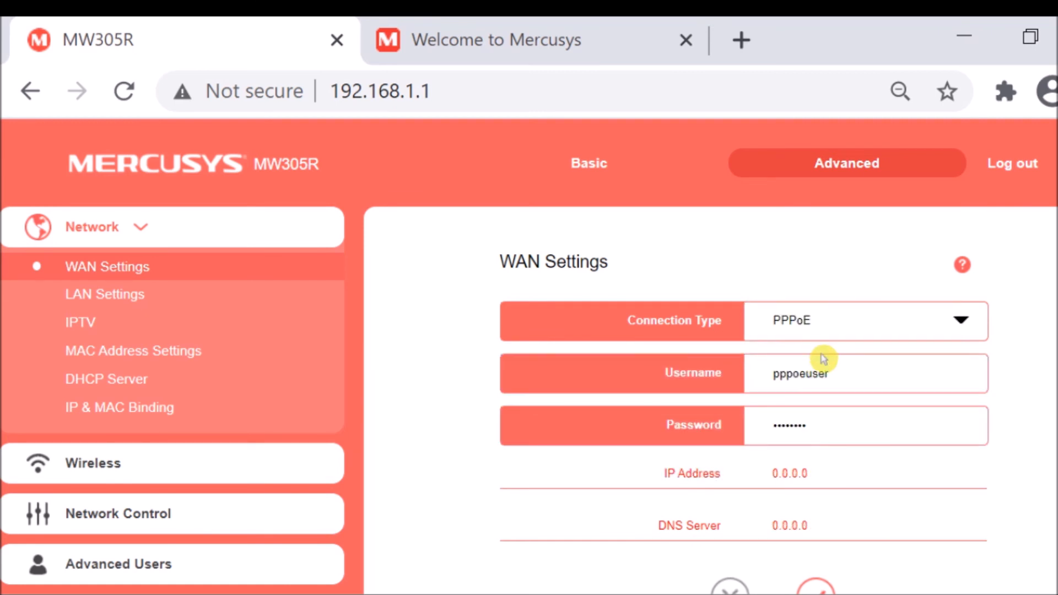
Clear the prefilled PPPoE credentials, enter pppoeuser as the username and the PPPoE account password, and save the WAN settings.
left_click_drag(859, 371, 713, 372)
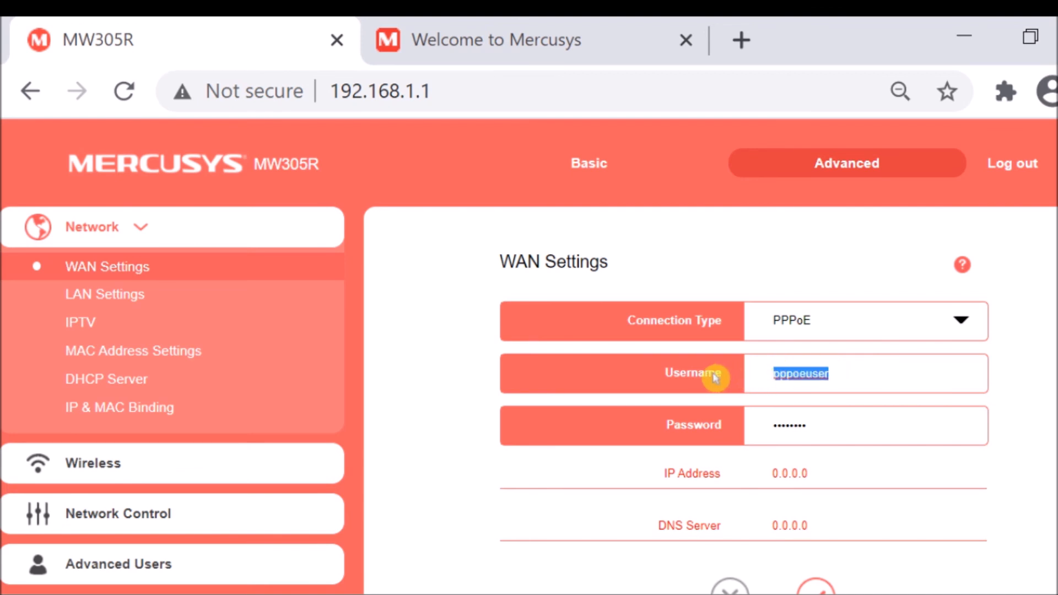
key("BackSpace")
key("Tab")
key("BackSpace")
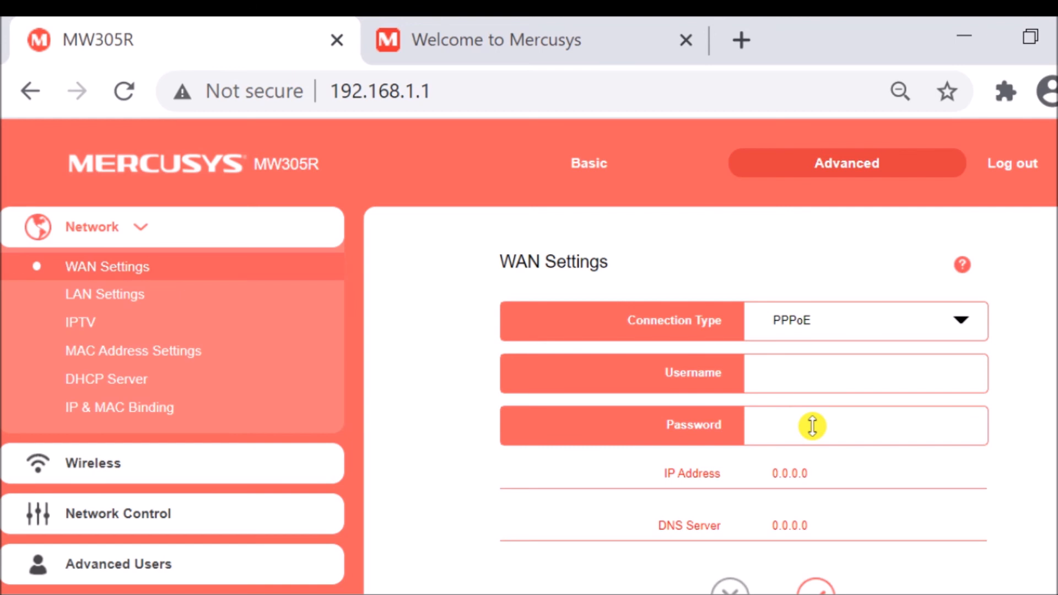
left_click(819, 369)
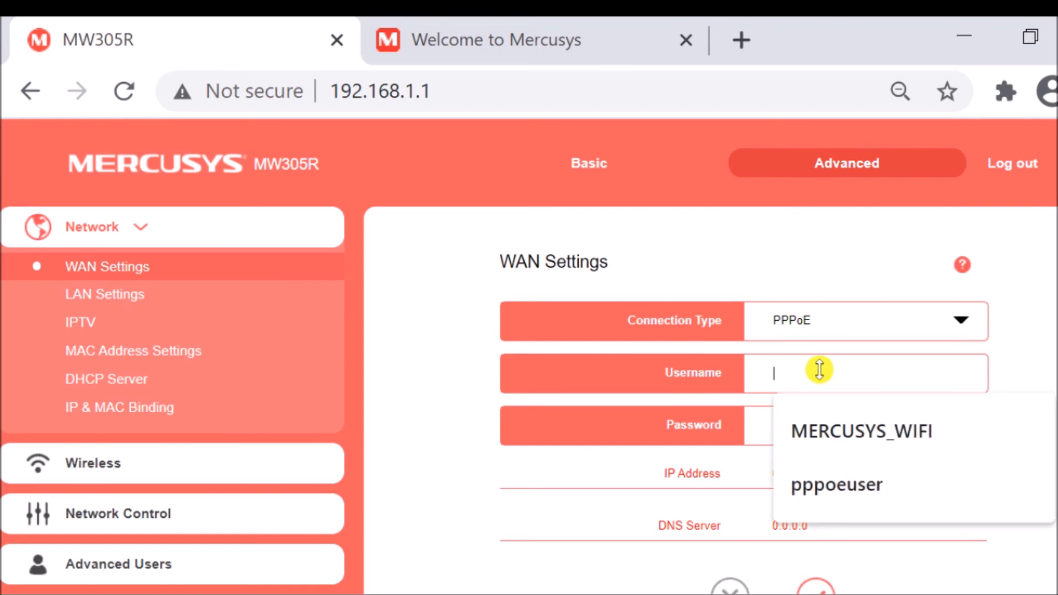
left_click(828, 472)
left_click(825, 427)
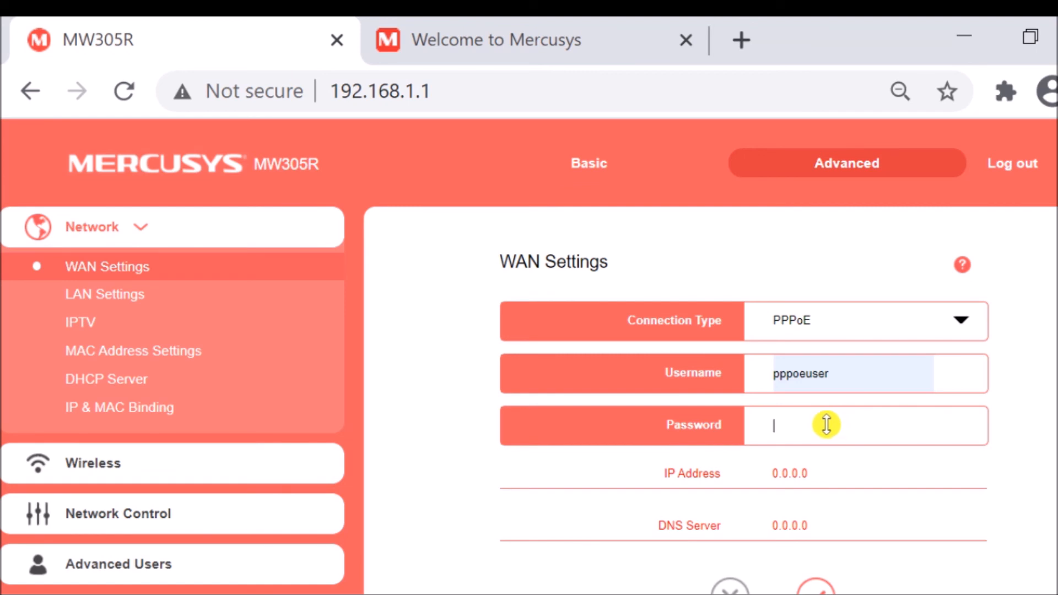
type("password")
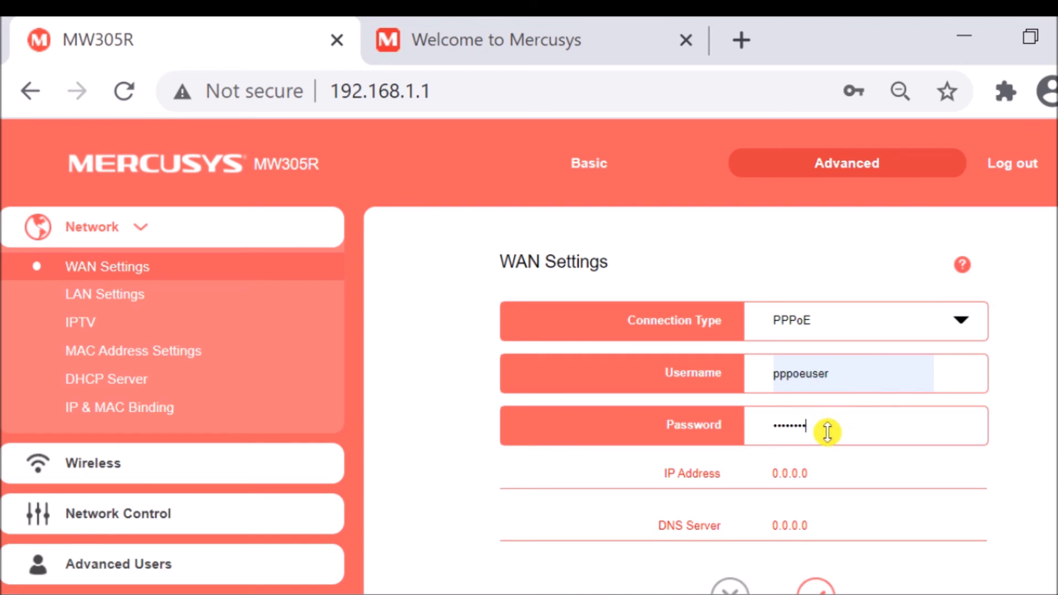
scroll(826, 436, "down", 3)
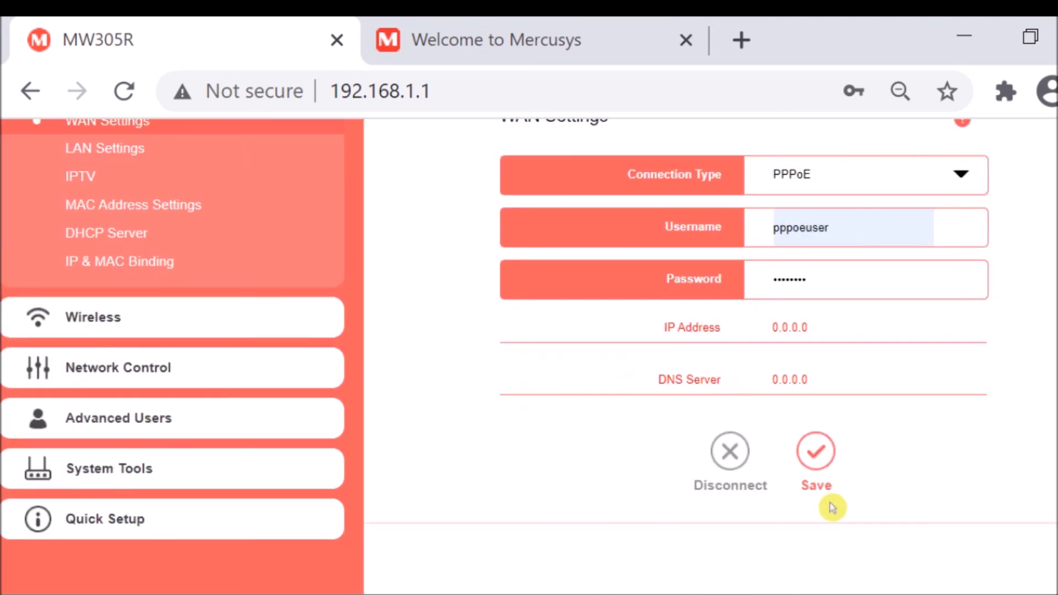
left_click(815, 452)
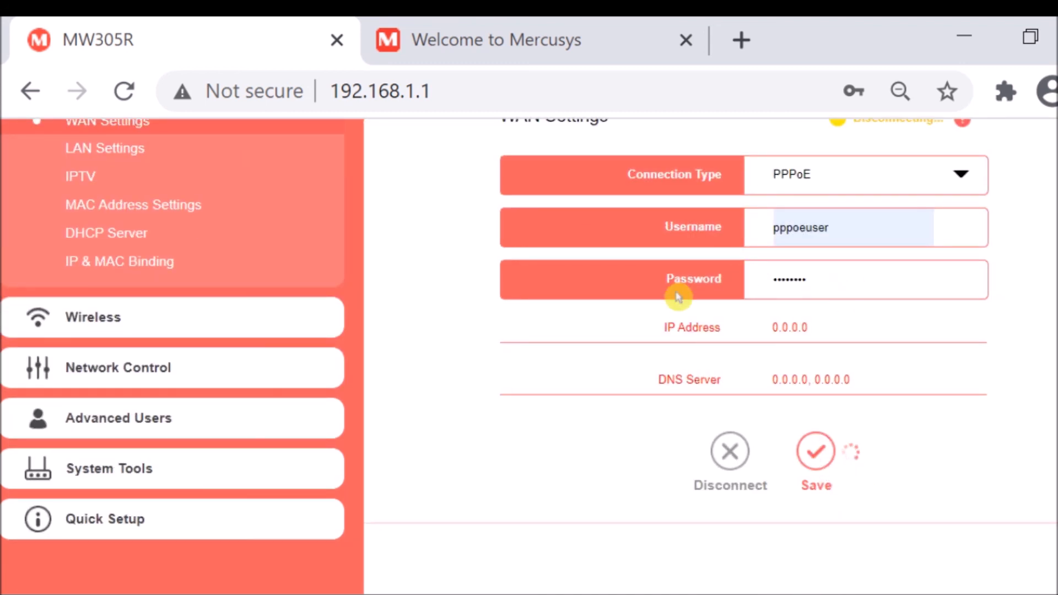
Examine the PPPoE connection status, the assigned IP address and the DNS servers on the WAN Settings page.
scroll(465, 337, "up", 1)
scroll(465, 336, "up", 2)
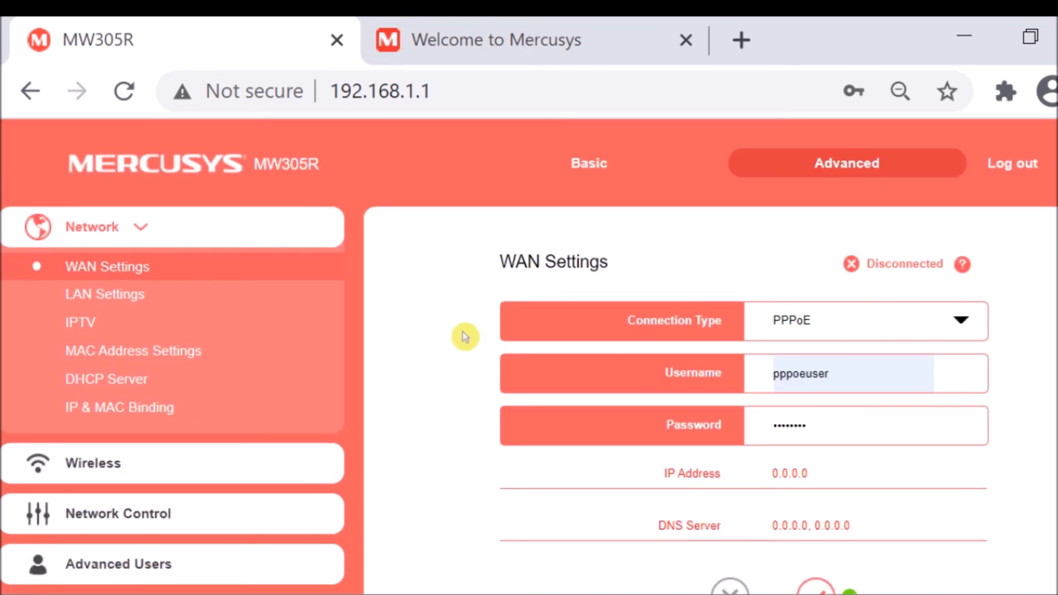
scroll(466, 338, "down", 3)
scroll(473, 343, "up", 3)
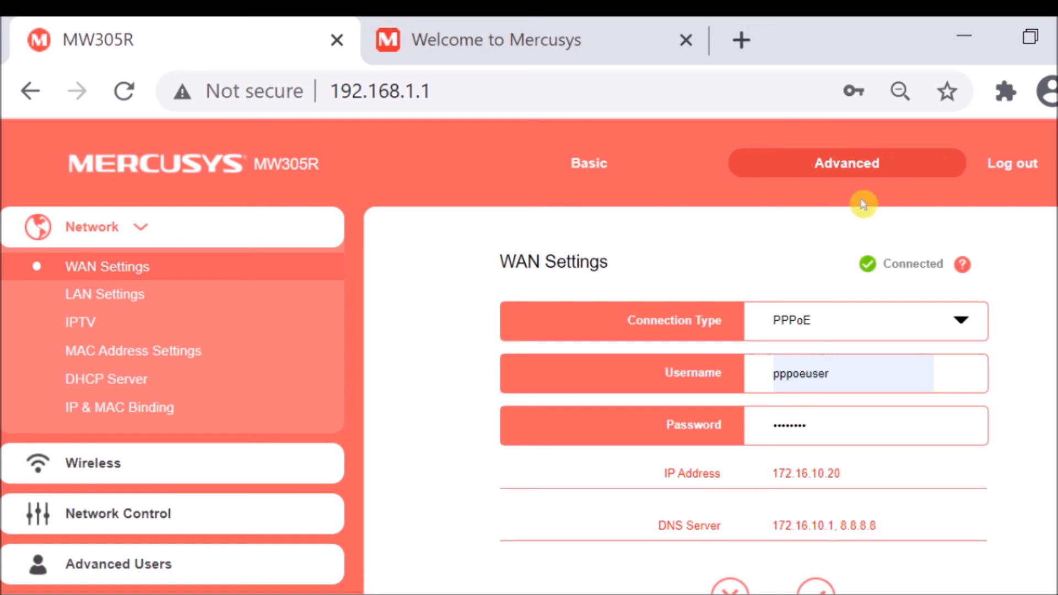
scroll(742, 307, "down", 2)
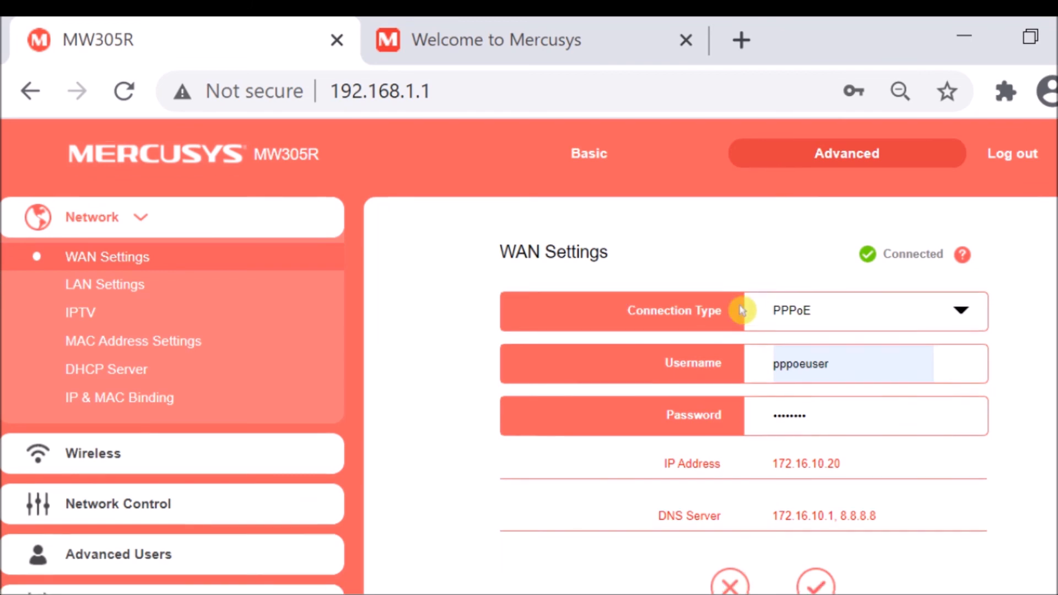
scroll(843, 358, "up", 2)
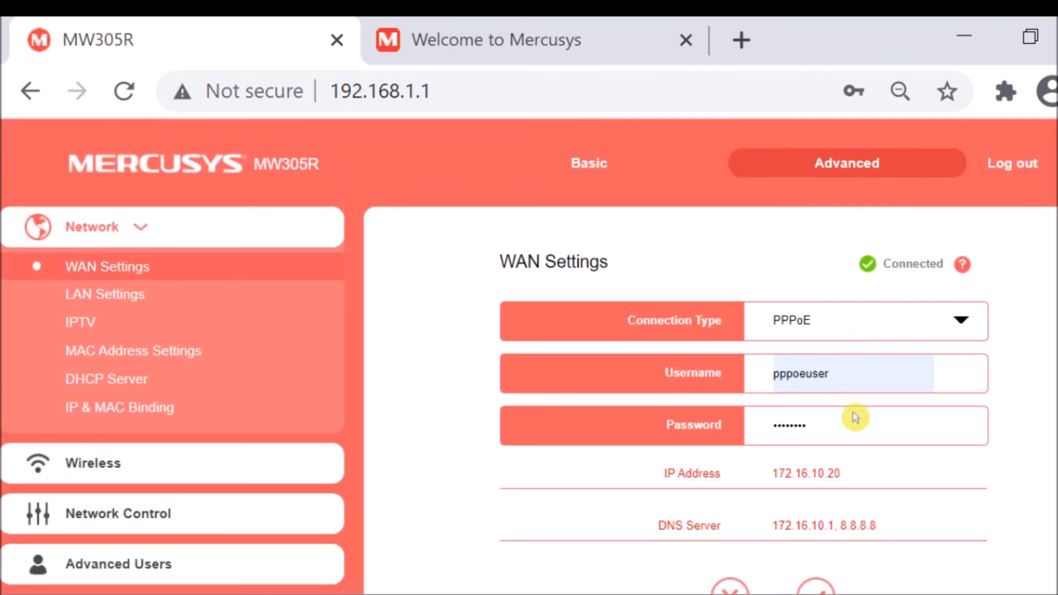
scroll(854, 415, "down", 2)
scroll(838, 353, "up", 2)
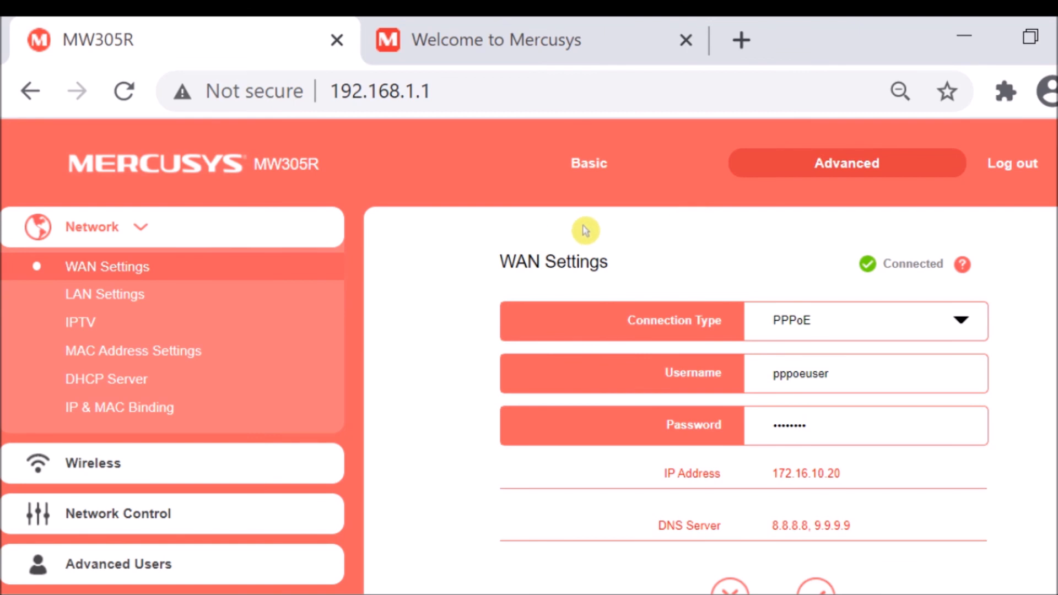
Open the Diagnostic Tools page of System Tools and run a ping test to 8.8.8.8.
scroll(408, 259, "down", 3)
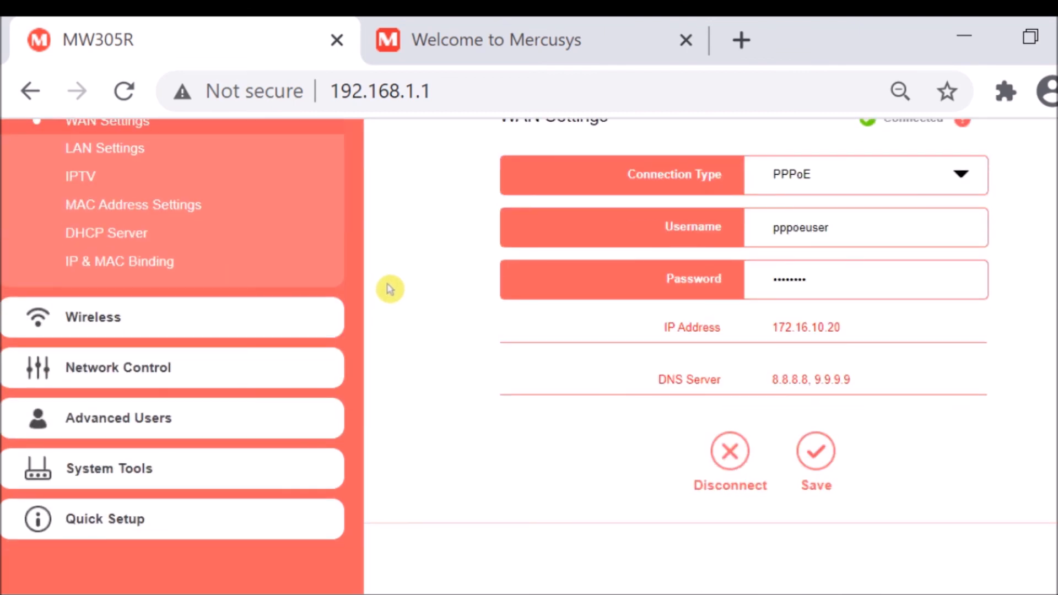
left_click(112, 473)
scroll(292, 381, "down", 3)
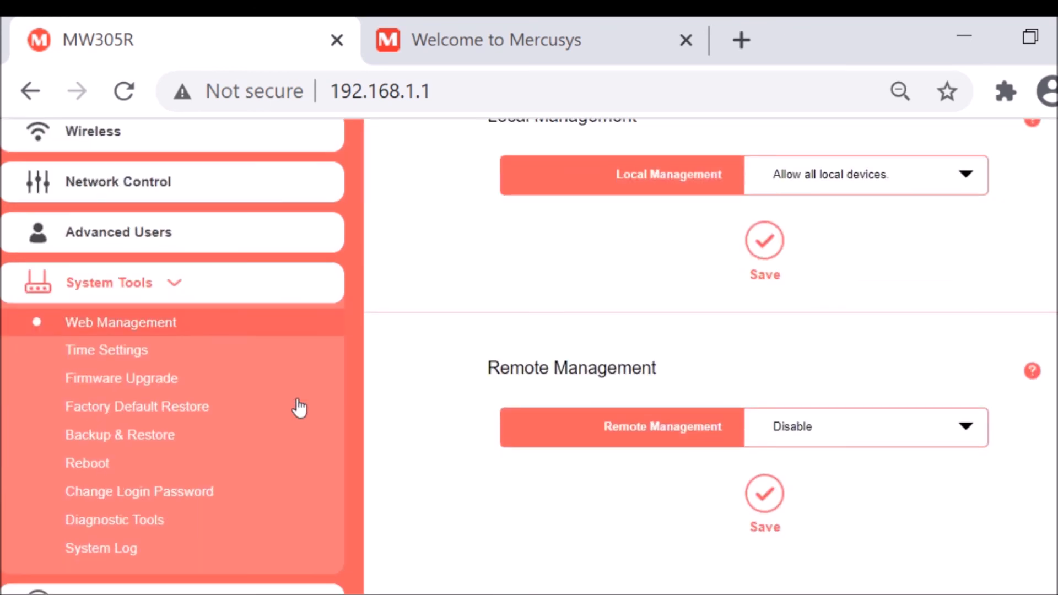
left_click(112, 523)
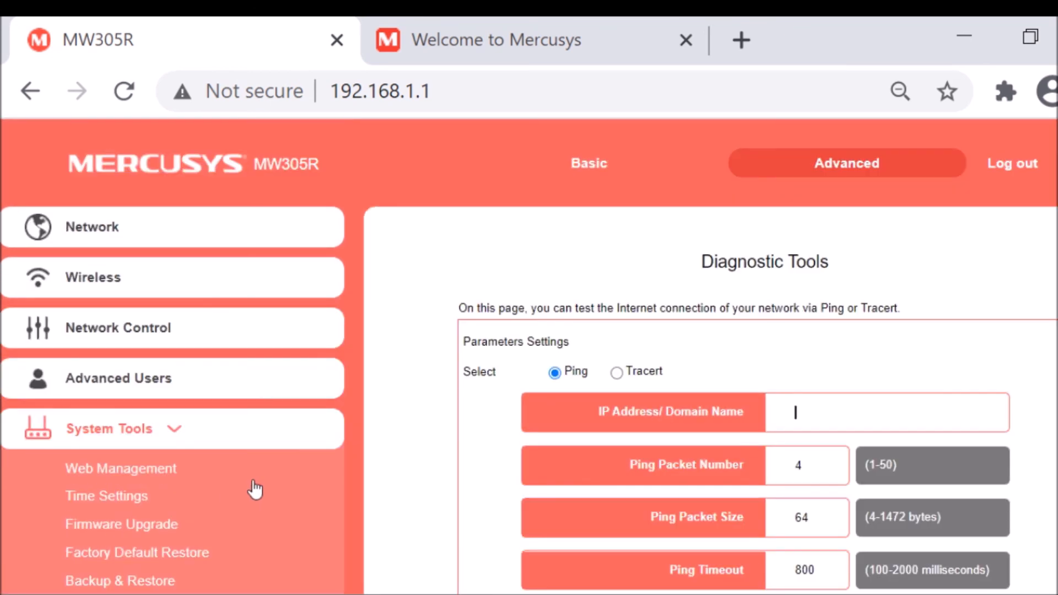
scroll(958, 253, "down", 3)
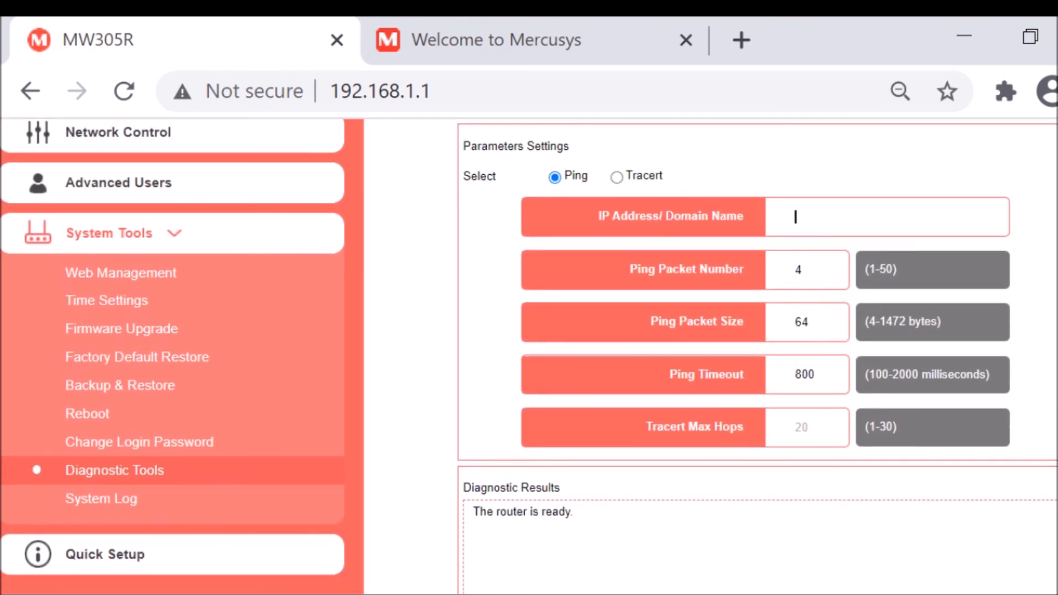
type("8.8.8.8")
scroll(963, 215, "down", 2)
scroll(716, 357, "down", 3)
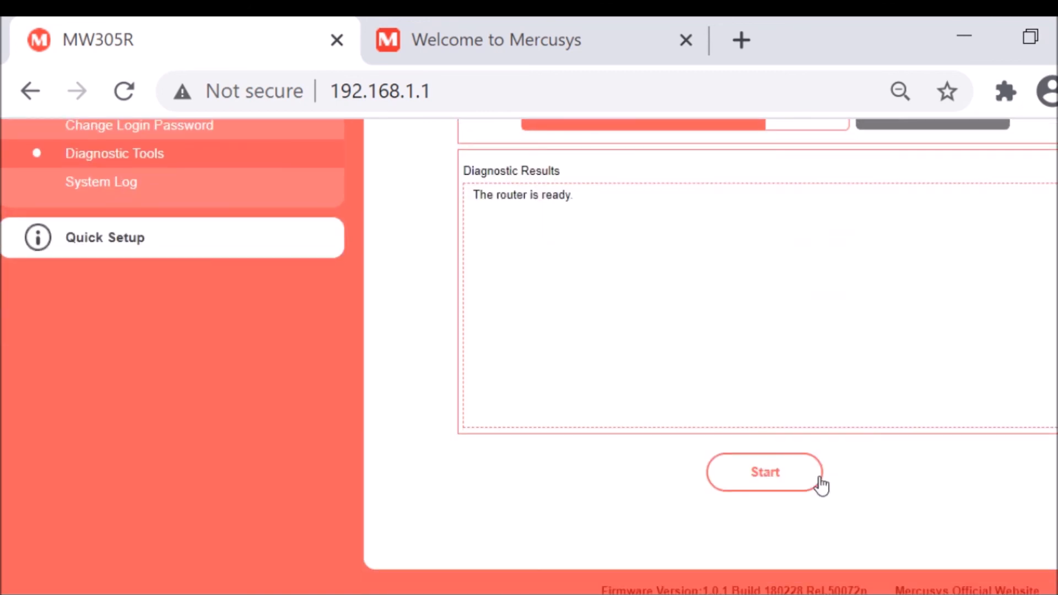
left_click(778, 479)
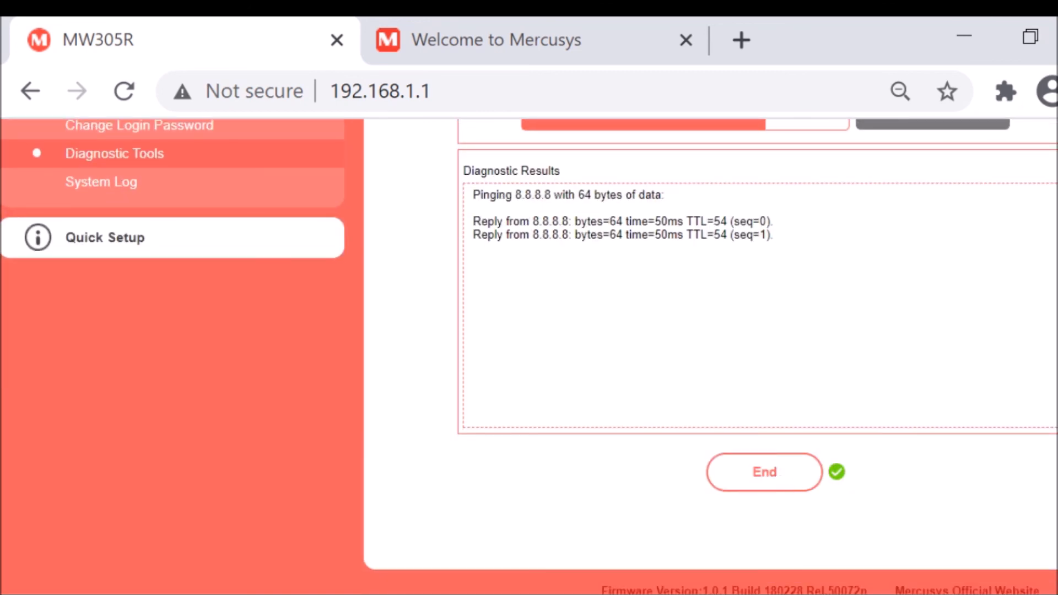
Replace the ping target with 9.9.9.9 and run the test.
scroll(711, 369, "up", 5)
scroll(867, 328, "up", 1)
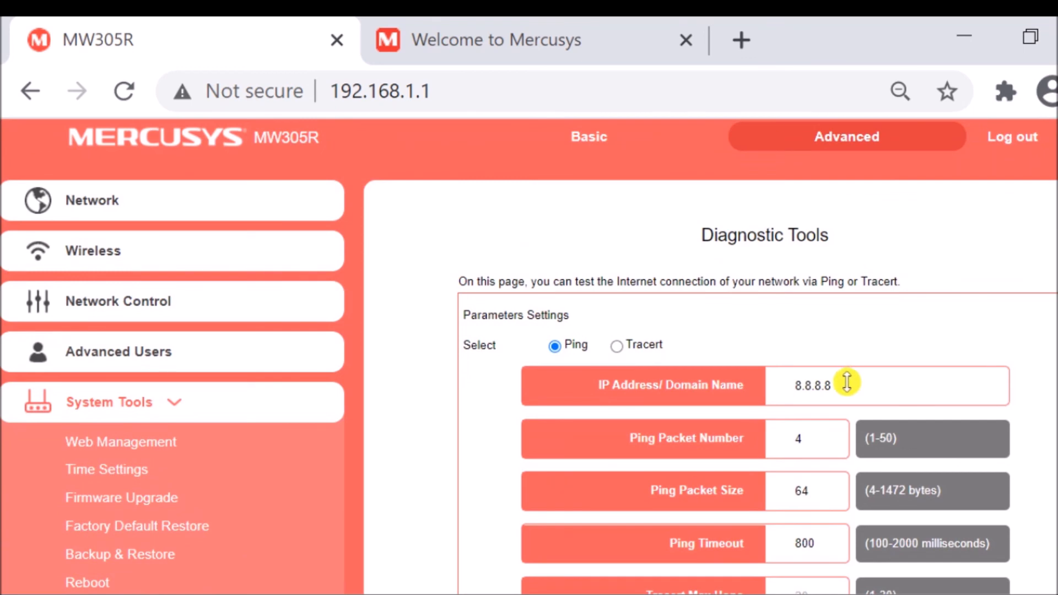
left_click_drag(843, 382, 685, 384)
type("9.9.9.9")
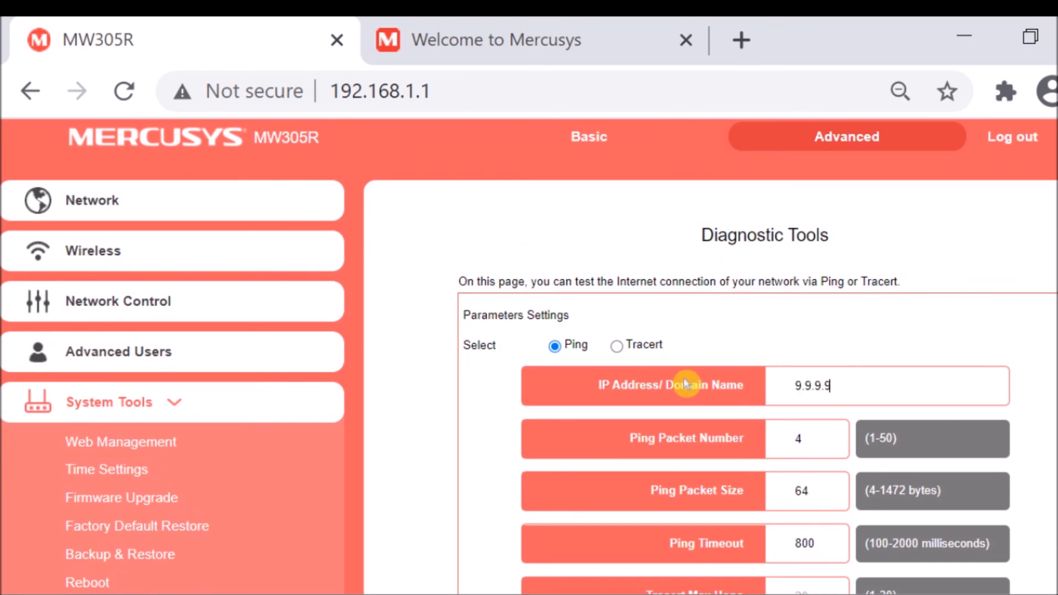
scroll(711, 353, "down", 6)
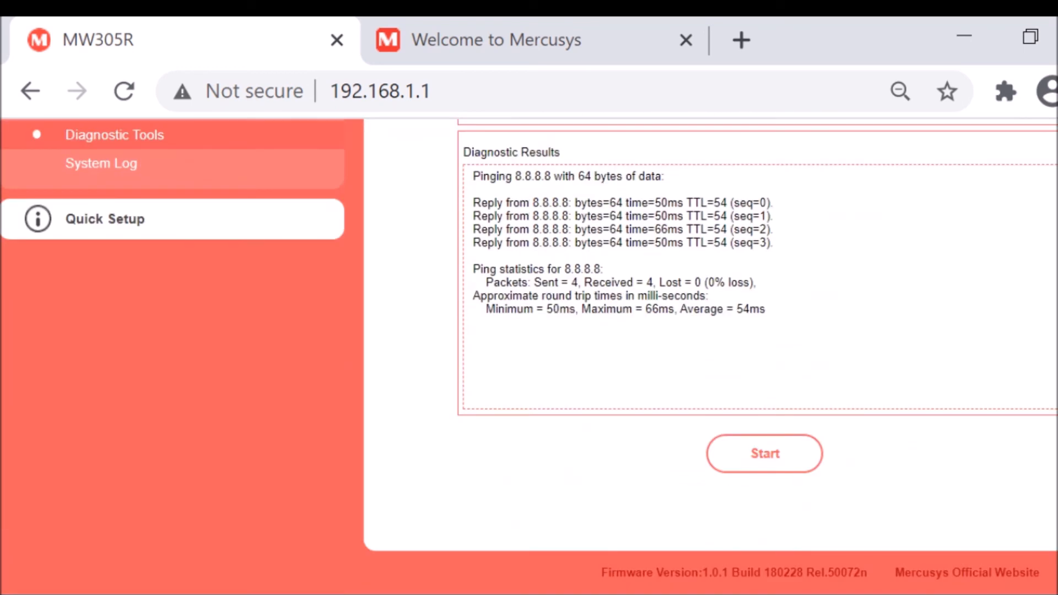
left_click(778, 462)
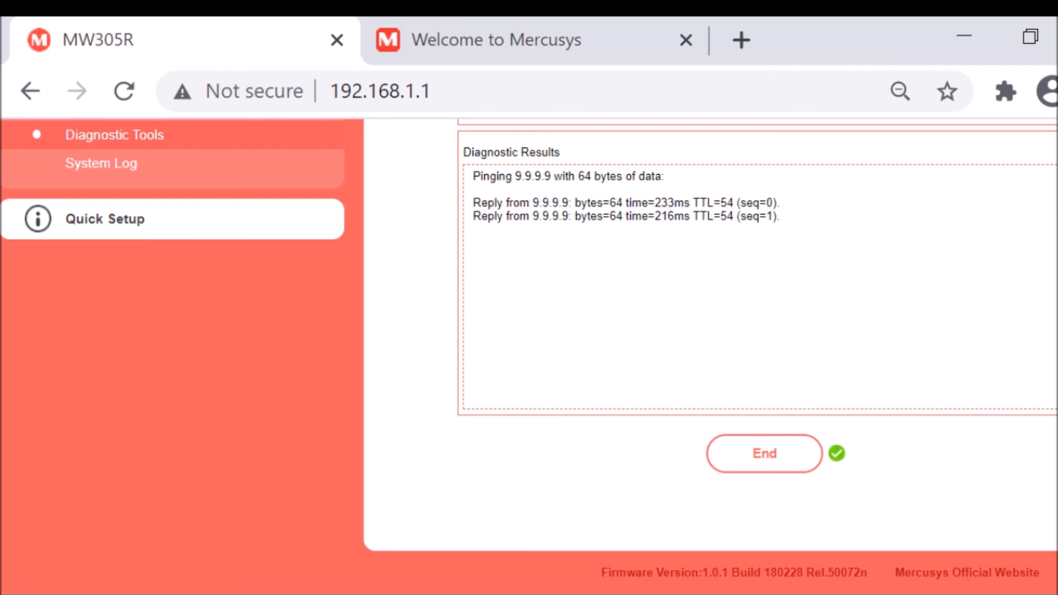
scroll(711, 353, "up", 6)
left_click_drag(857, 328, 725, 323)
type("www.")
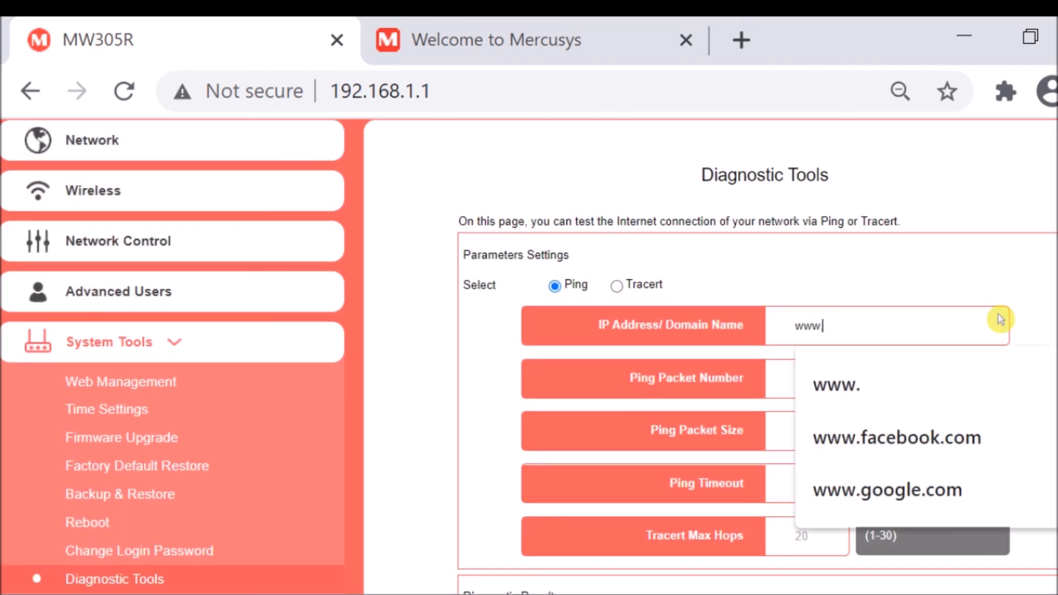
left_click(937, 437)
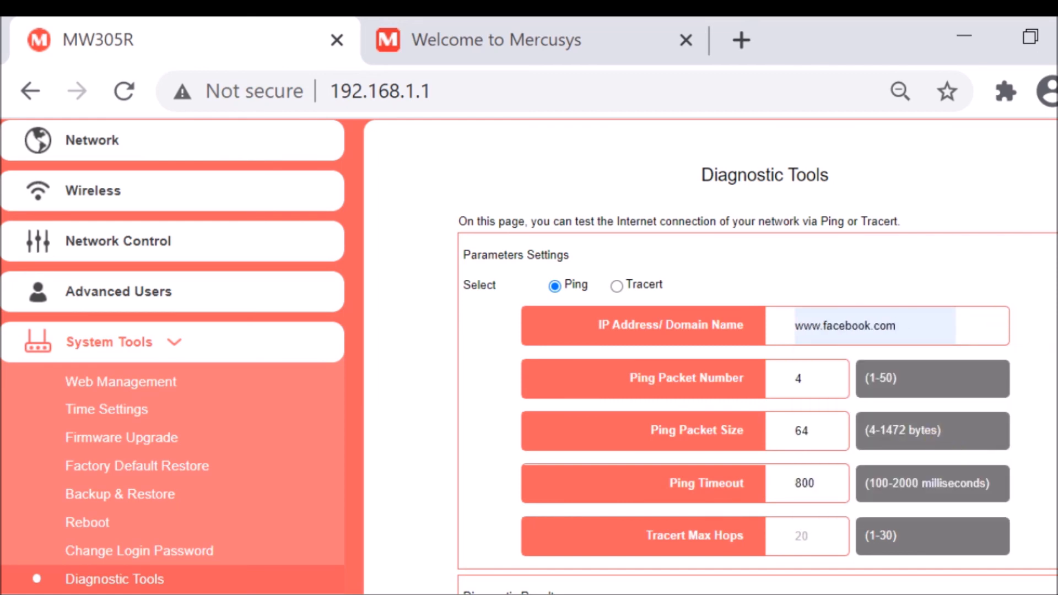
scroll(711, 353, "down", 6)
left_click(775, 503)
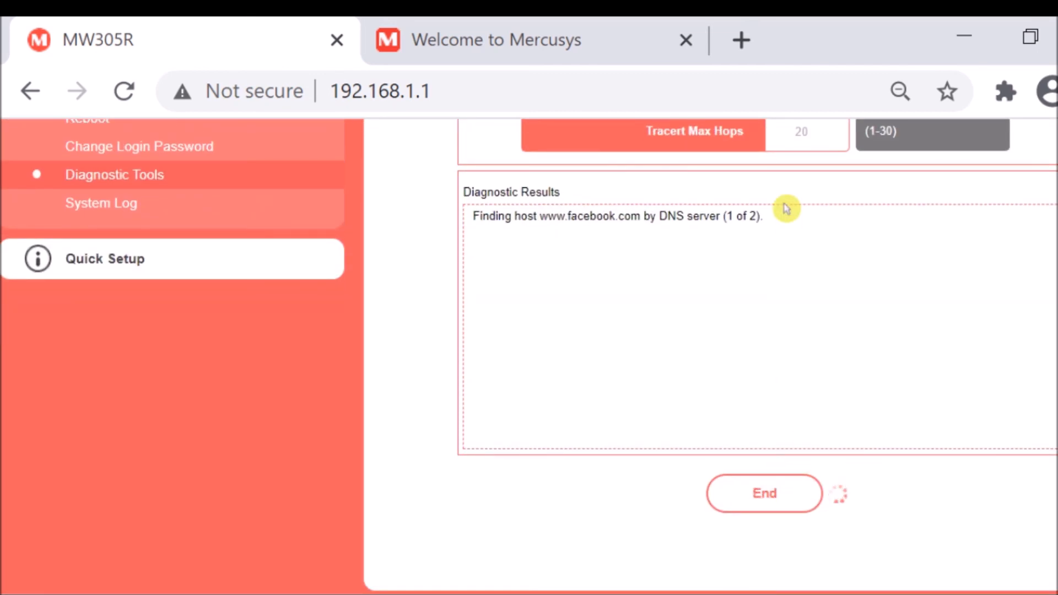
scroll(920, 276, "up", 7)
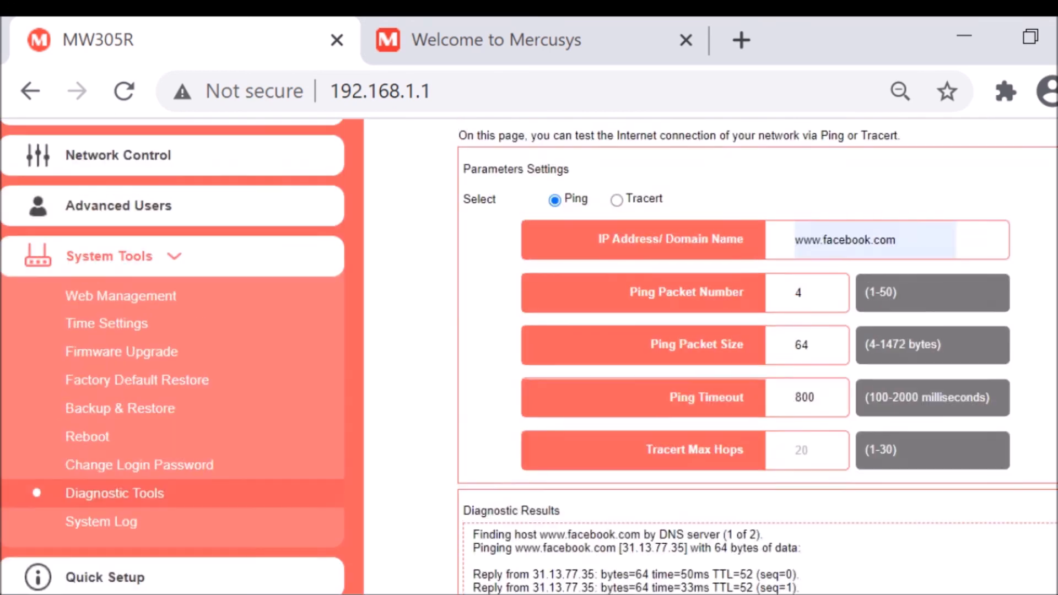
double_click(904, 325)
type("w")
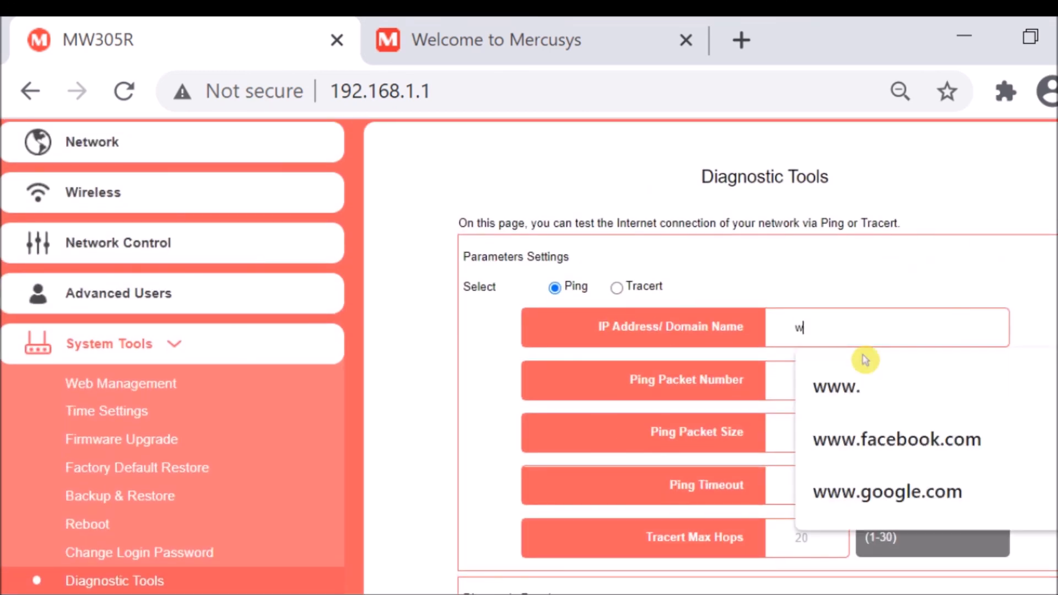
type("ww.youtube.com")
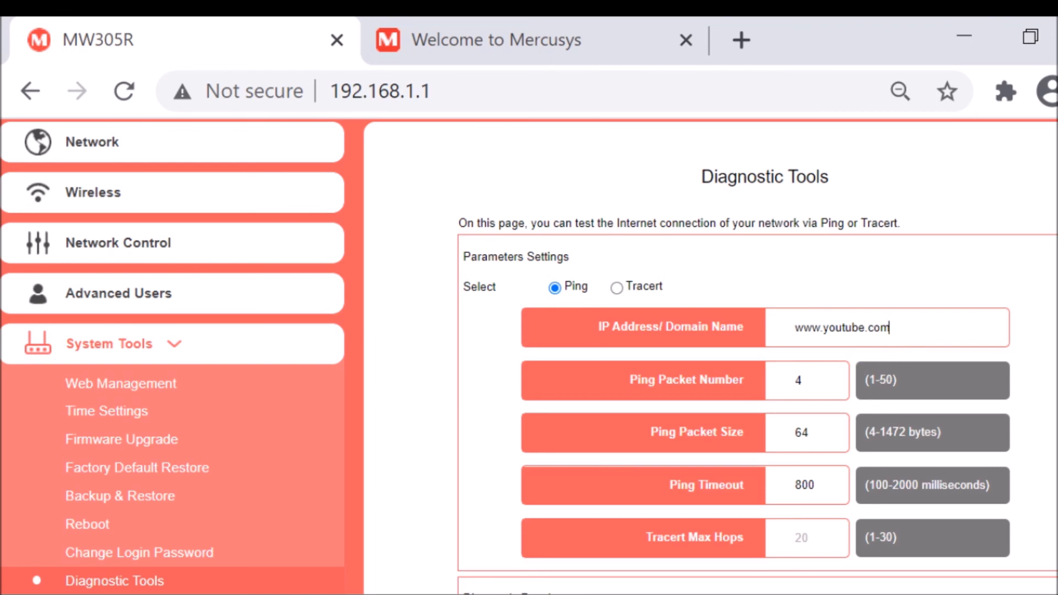
scroll(711, 356, "down", 7)
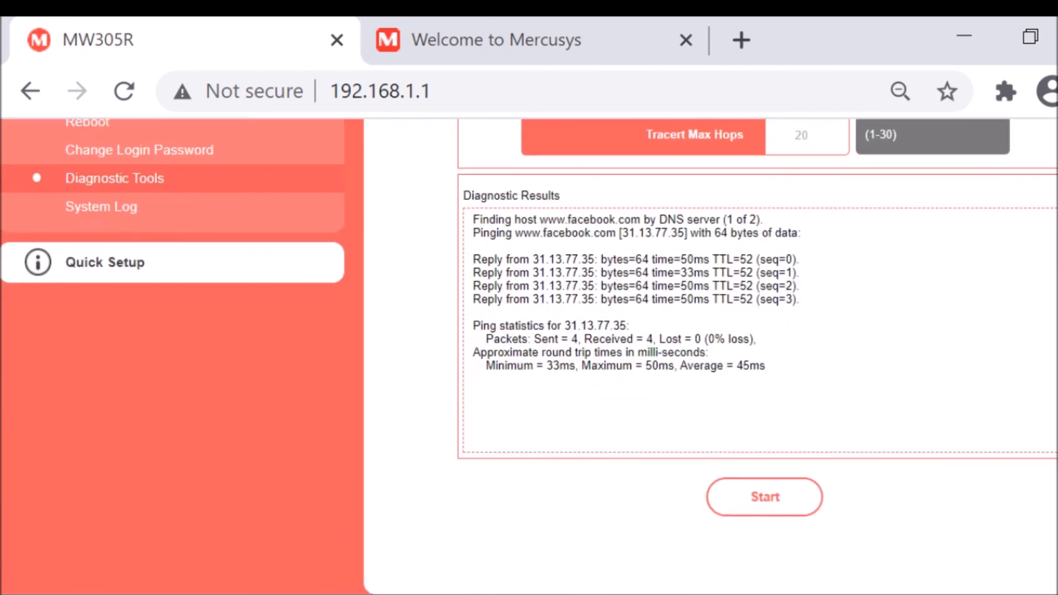
left_click(789, 486)
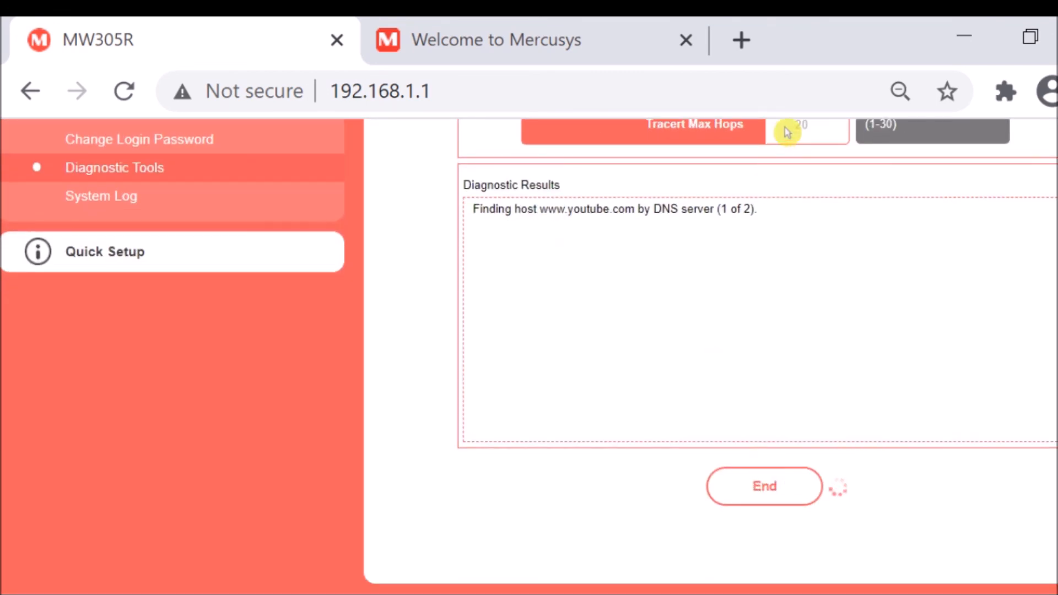
scroll(747, 395, "up", 3)
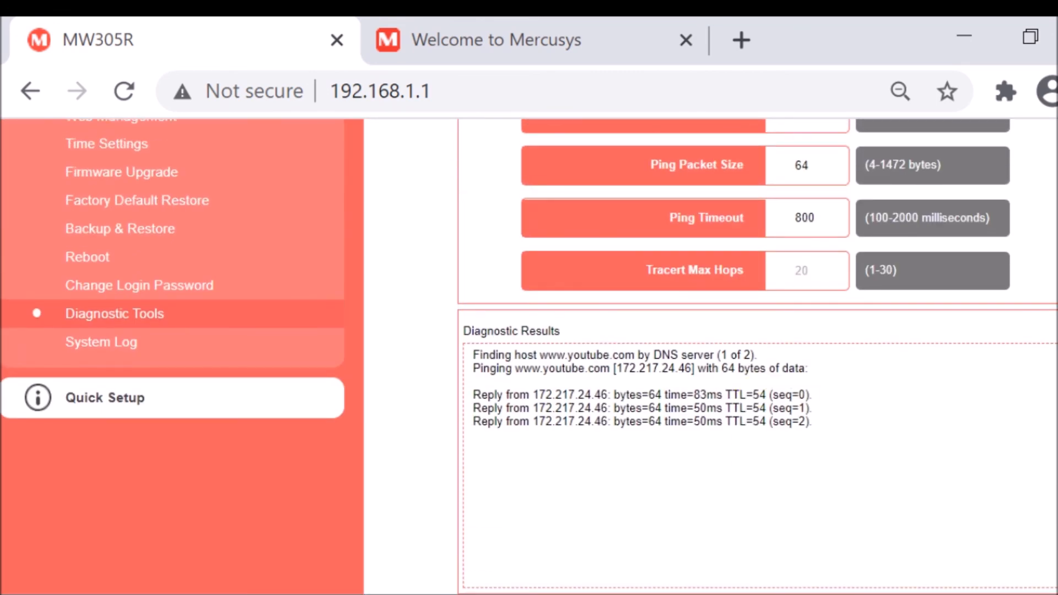
scroll(747, 395, "up", 5)
scroll(529, 356, "up", 1)
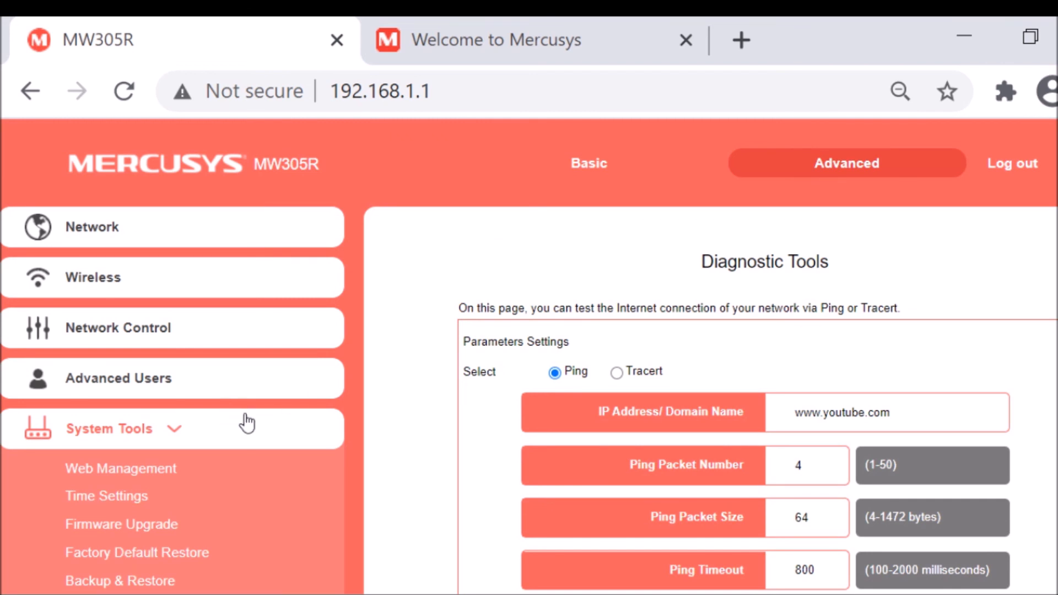
scroll(529, 353, "down", 3)
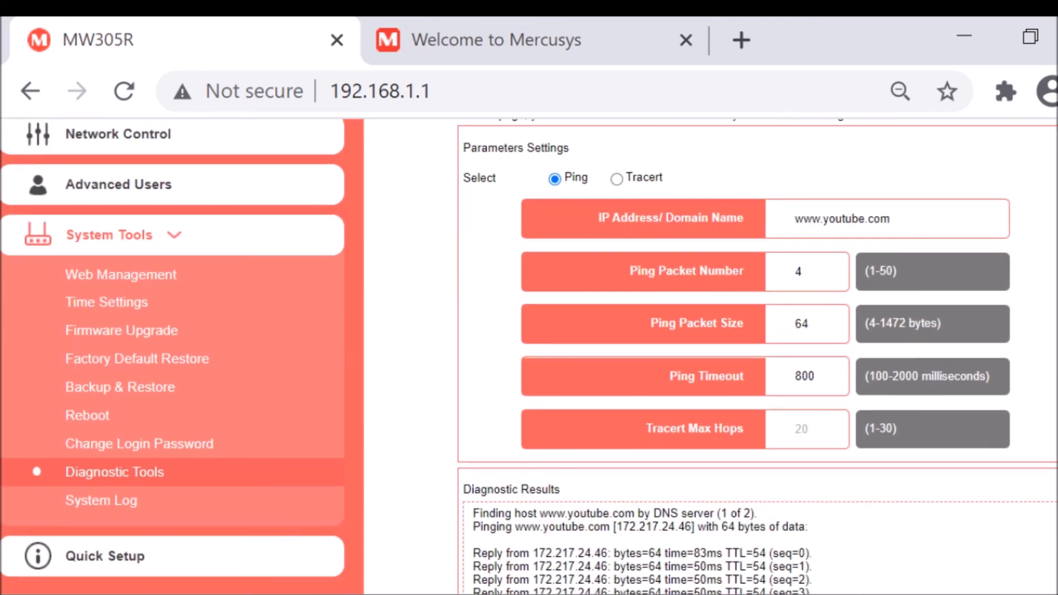
scroll(529, 352, "down", 2)
scroll(529, 352, "up", 5)
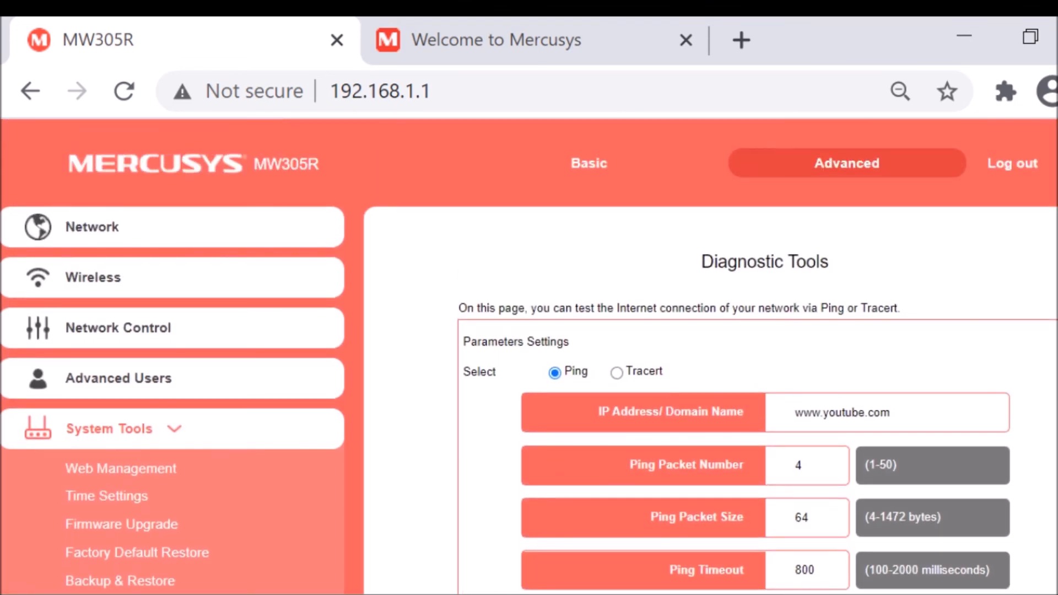